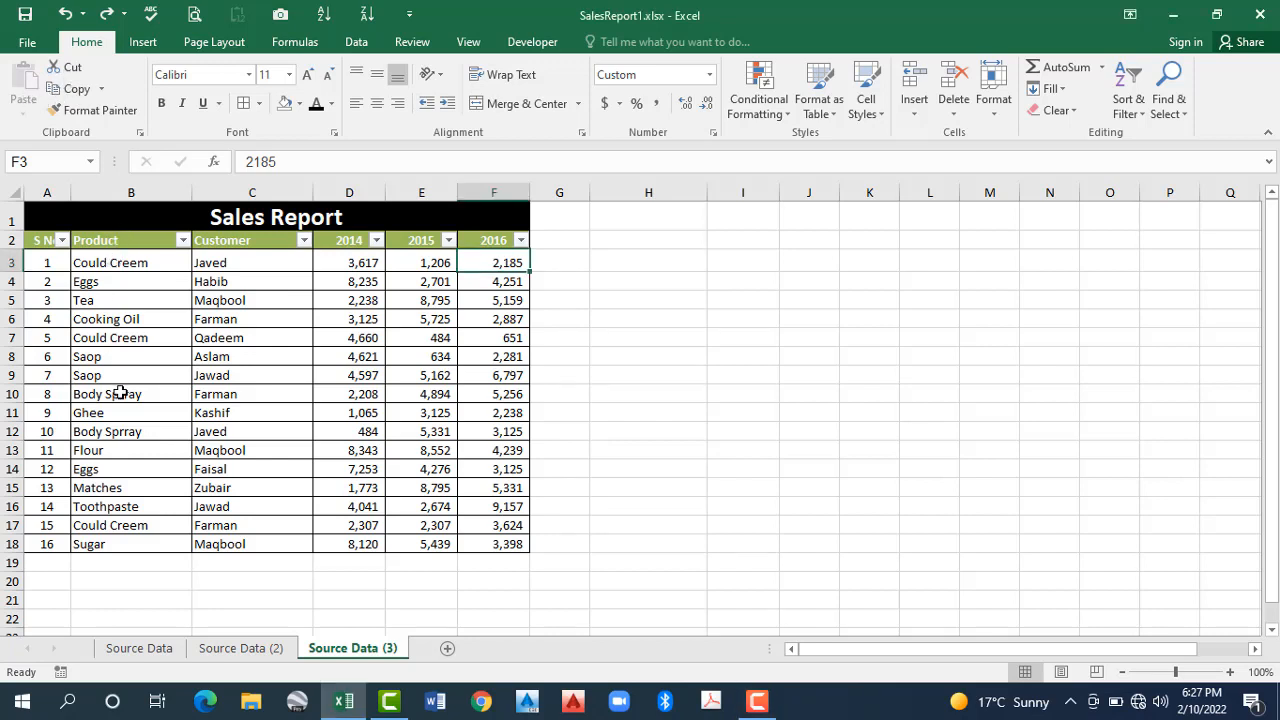
# Step: Cut the product names in B3:B10, paste them at H3, and undo the move
pyautogui.moveTo(120, 263); pyautogui.dragTo(120, 392)
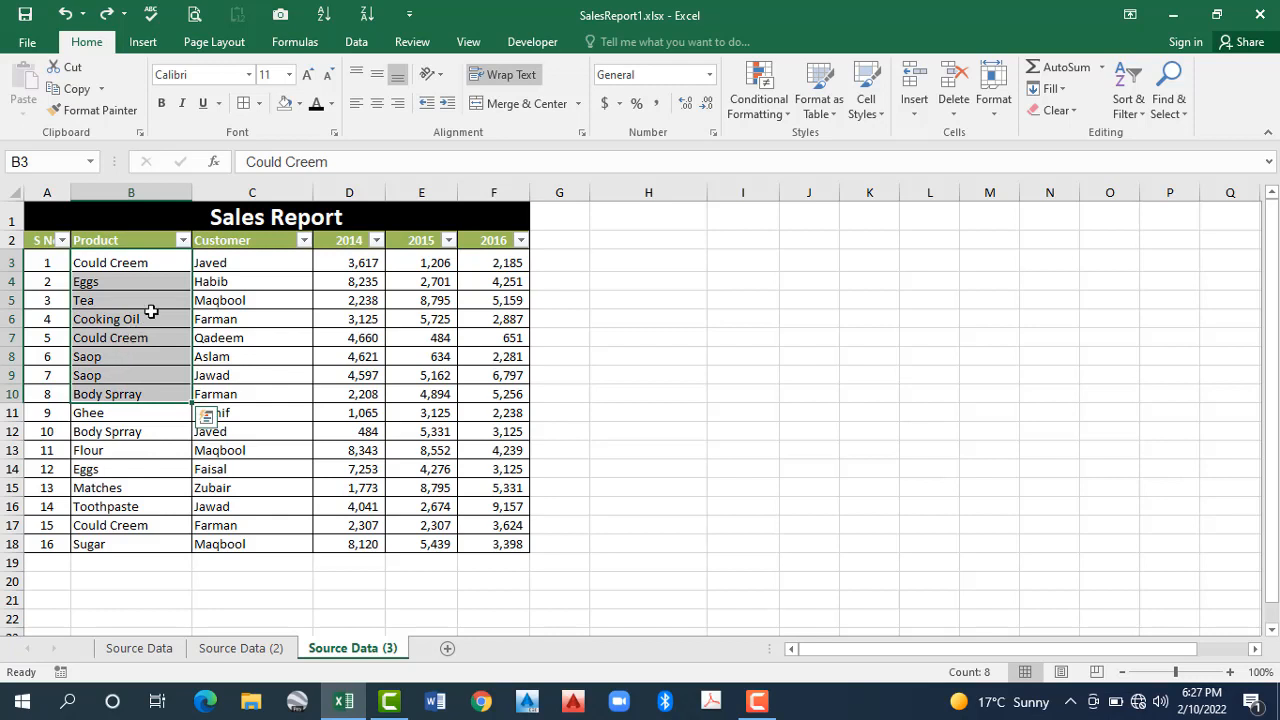
pyautogui.hotkey('ctrl', 'x')
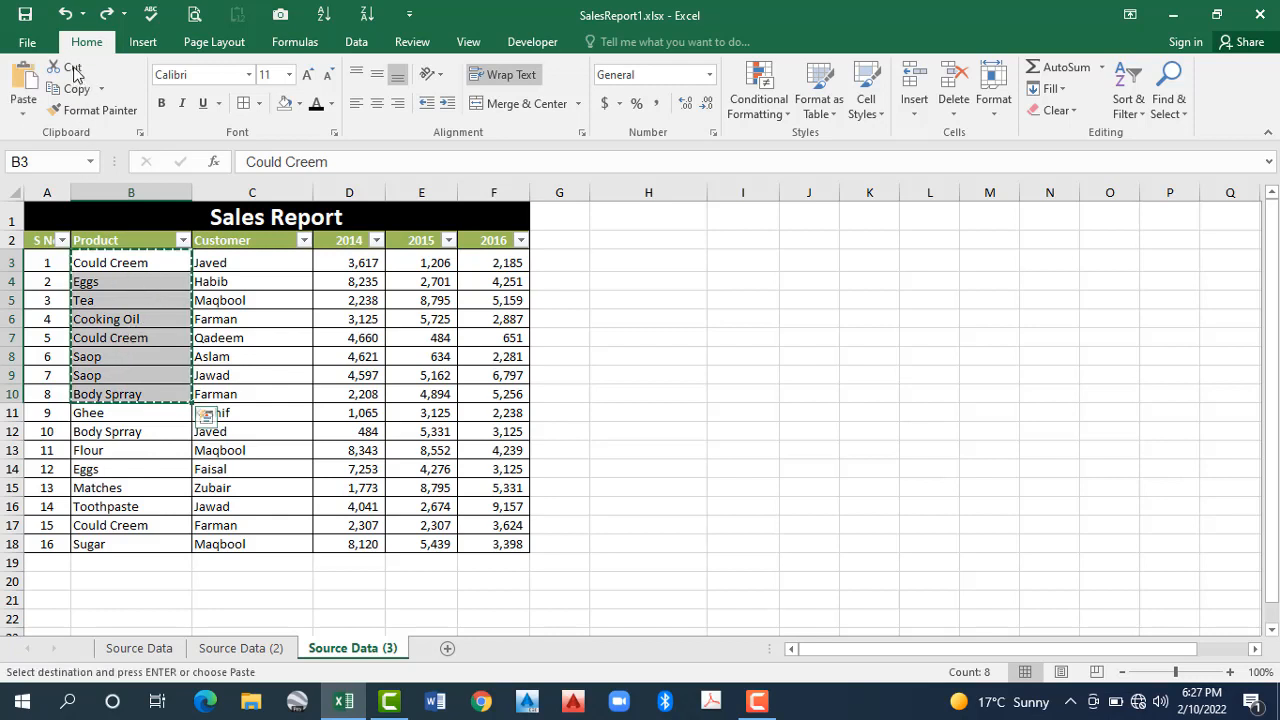
pyautogui.click(662, 261)
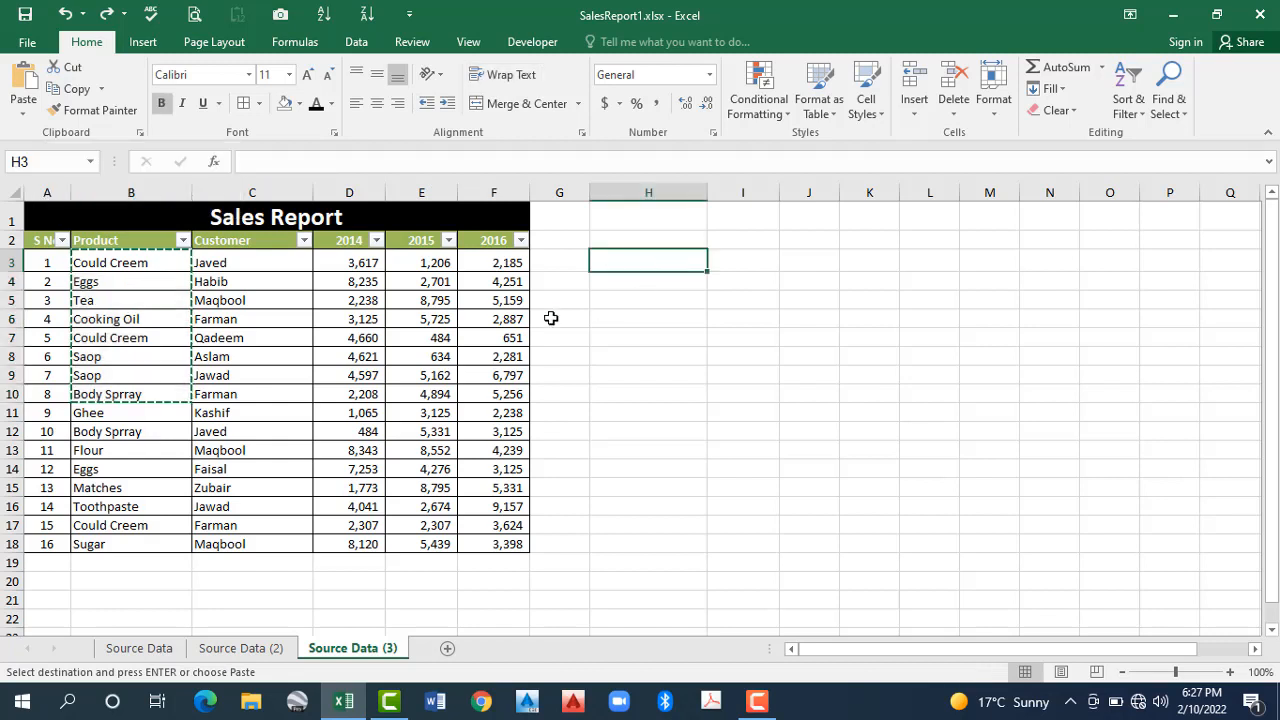
pyautogui.hotkey('ctrl', 'v')
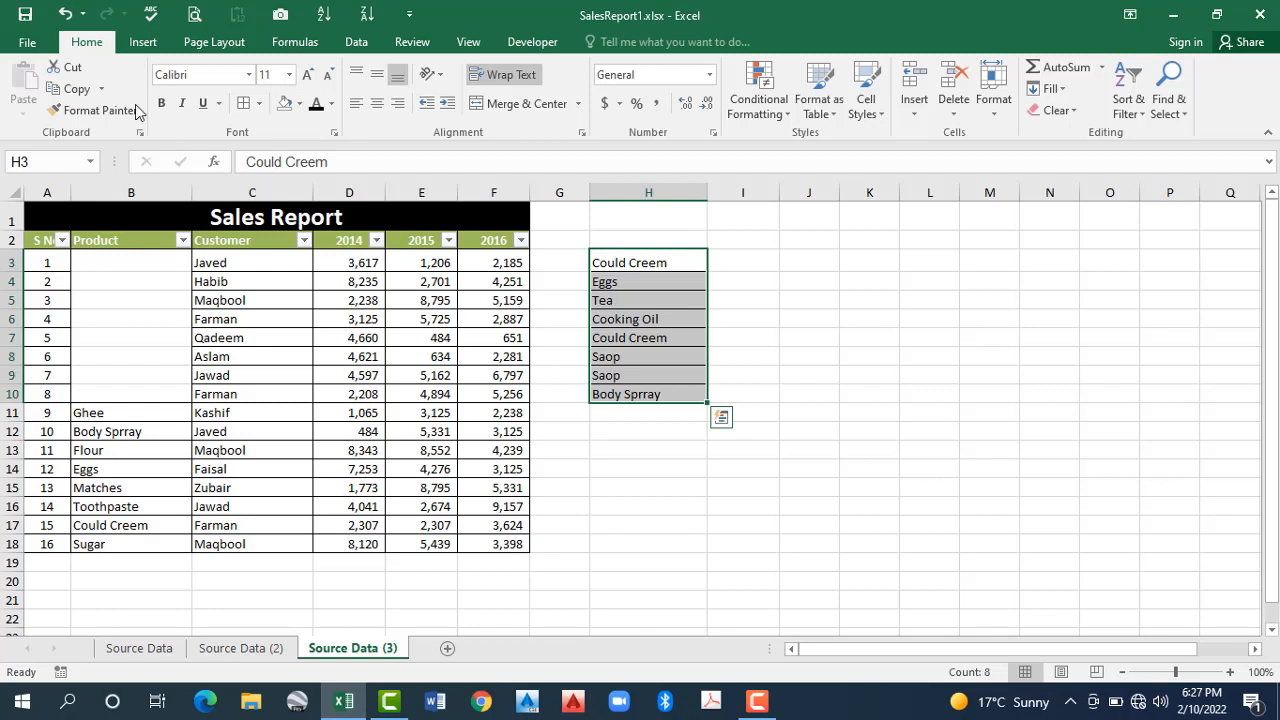
pyautogui.hotkey('ctrl', 'z')
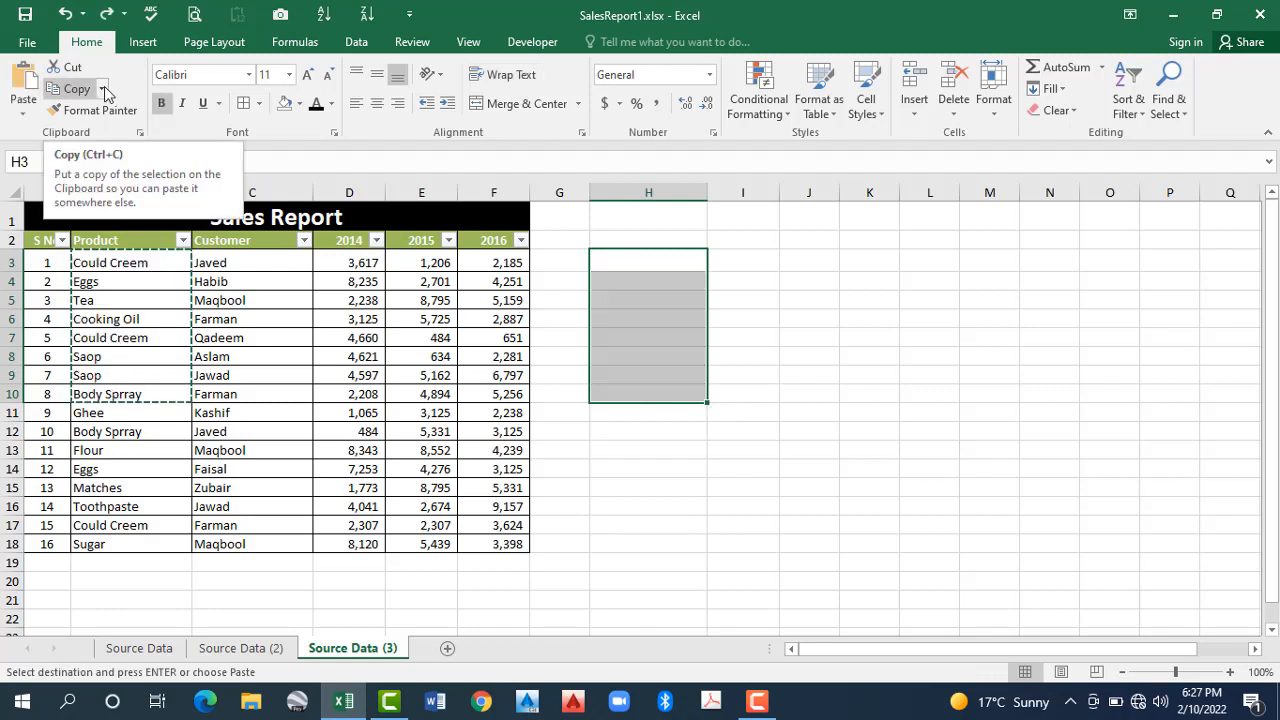
# Step: Copy the Sales Report table A1:F18 as a picture, as shown on screen in Picture format, and paste it at H1
pyautogui.click(103, 90)
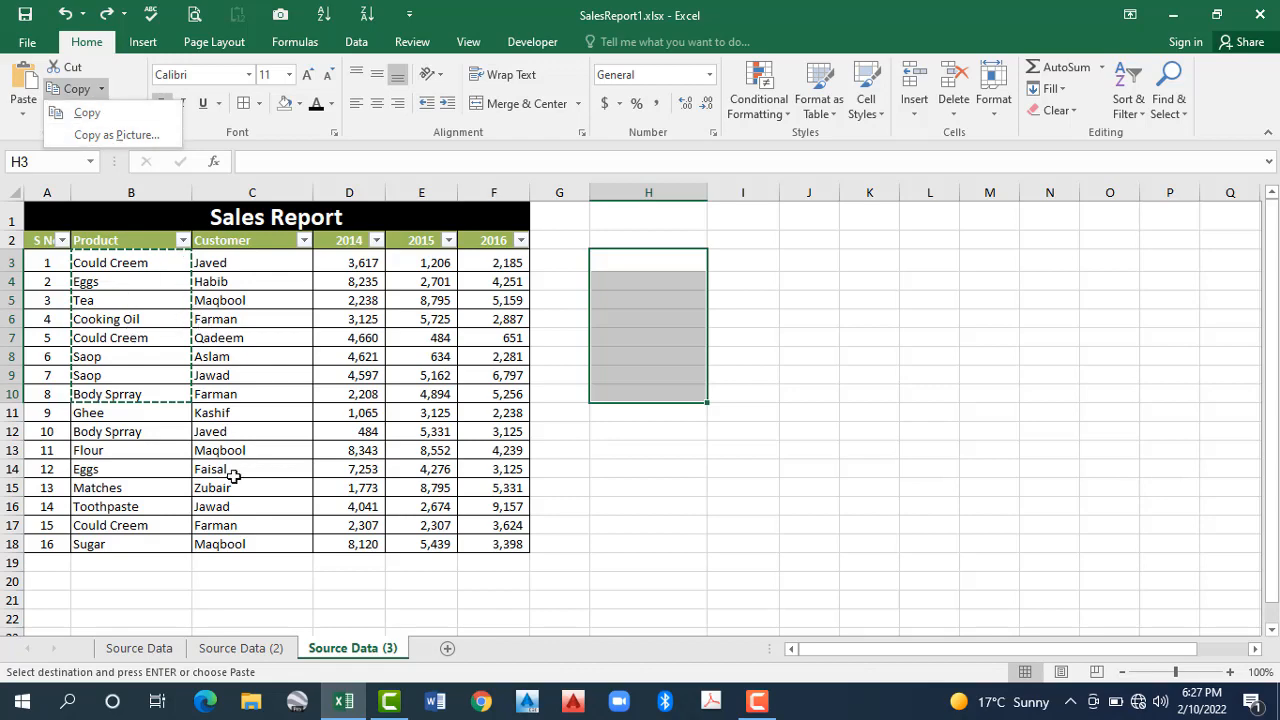
pyautogui.press('Escape')
pyautogui.moveTo(252, 217); pyautogui.dragTo(246, 538)
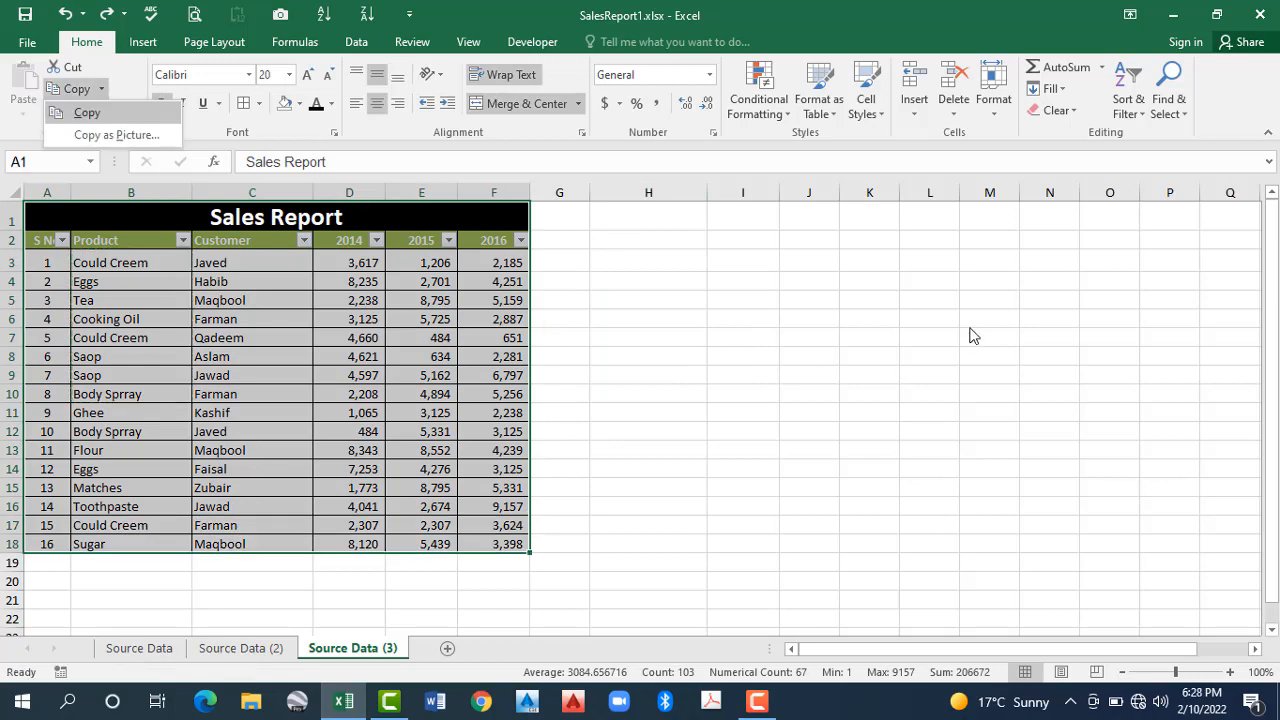
pyautogui.press('p')
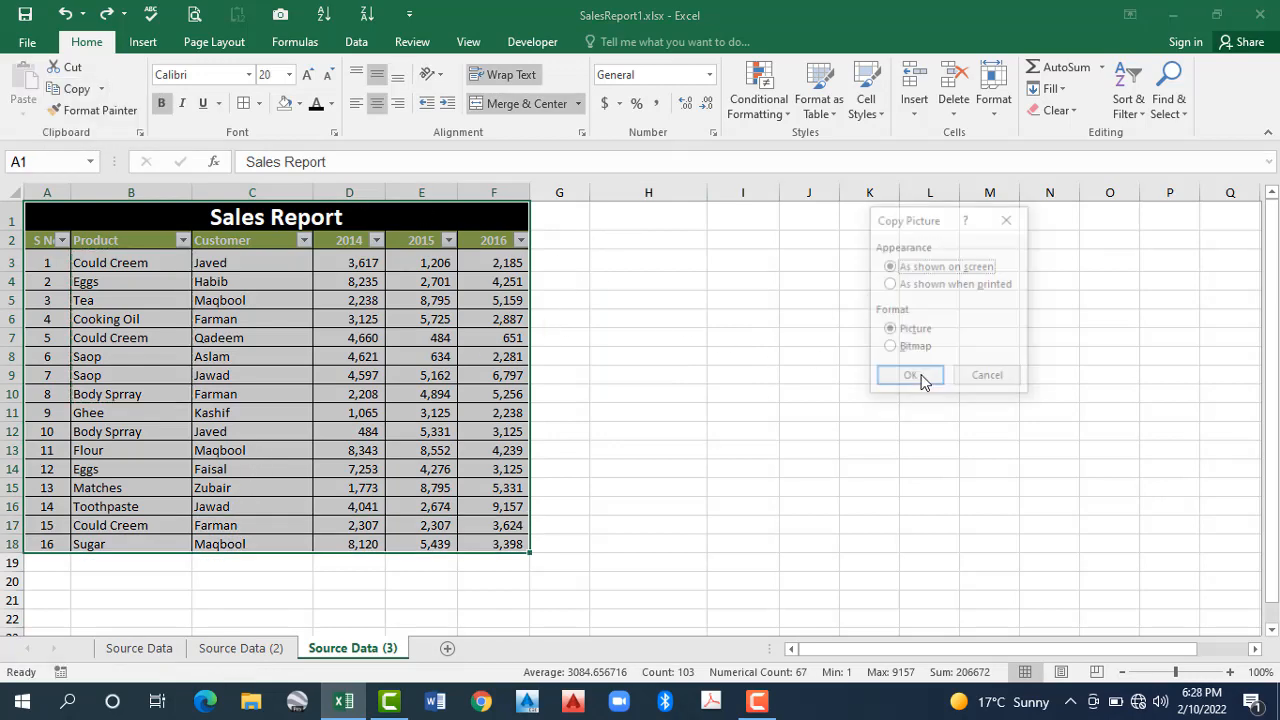
pyautogui.press('Return')
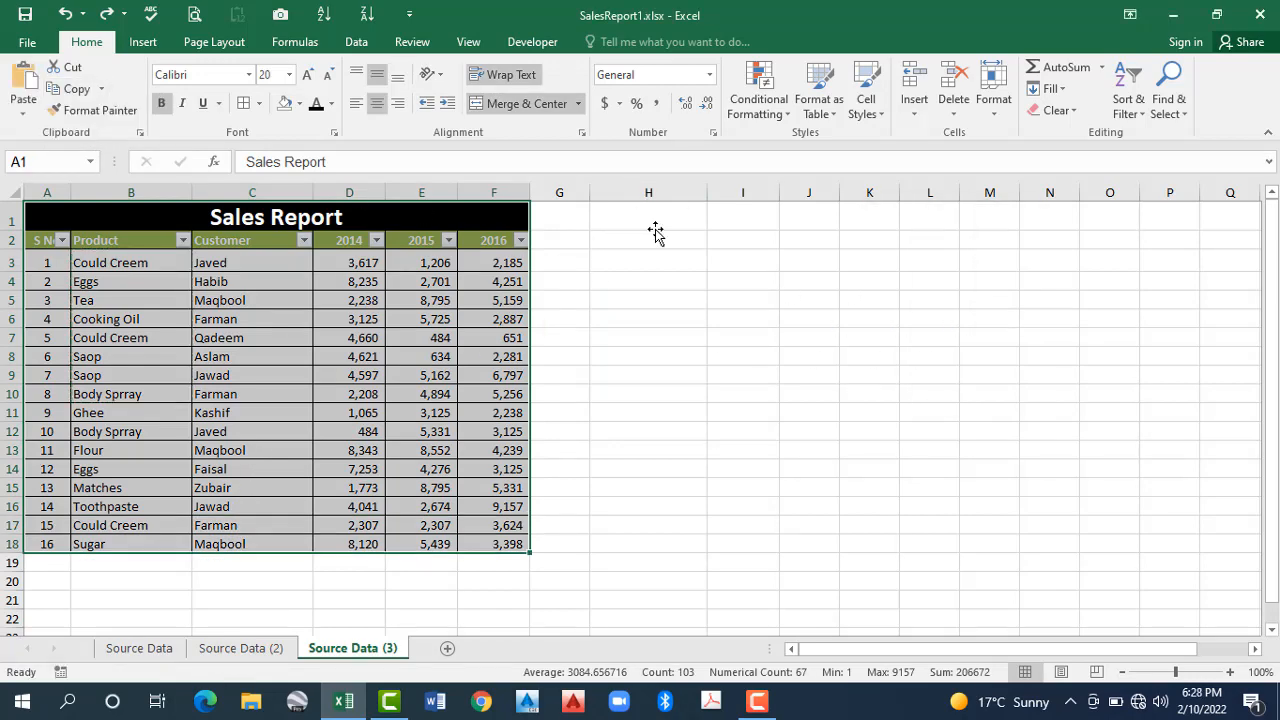
pyautogui.click(654, 232)
pyautogui.hotkey('ctrl', 'v')
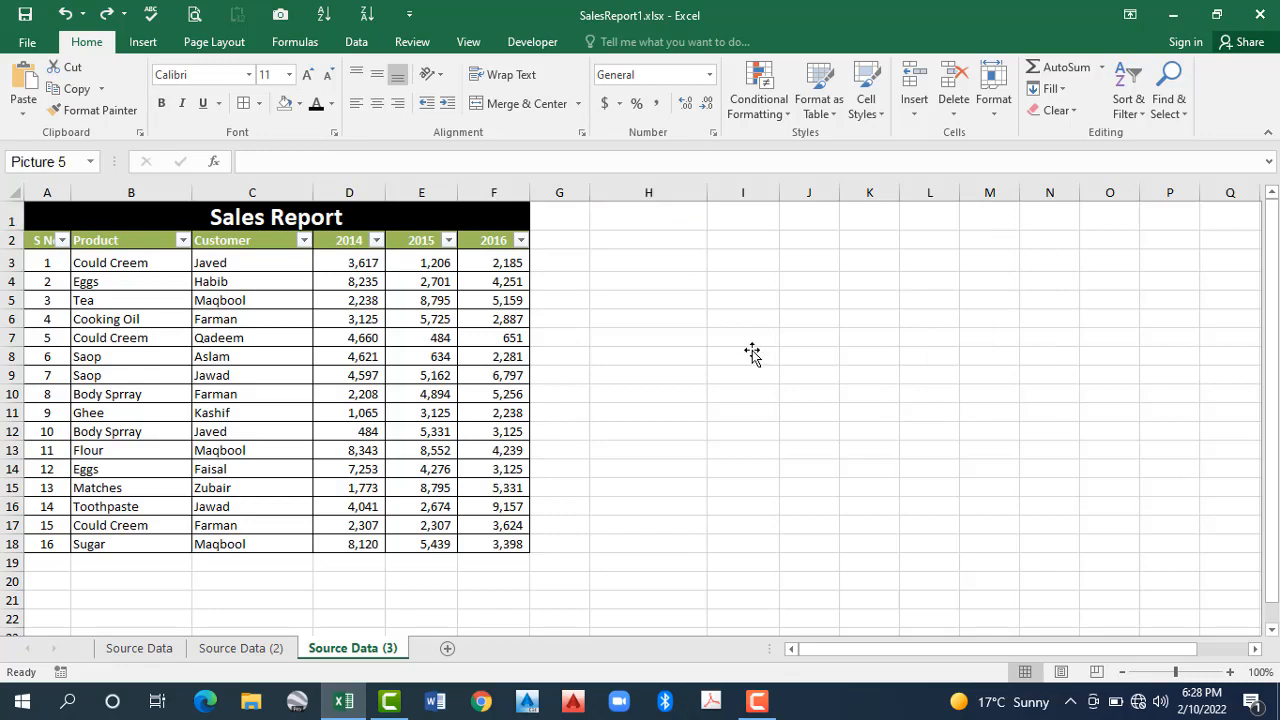
# Step: Move and shrink the pasted table picture in the empty area beside the data, and delete it
pyautogui.moveTo(793, 368)
pyautogui.mouseDown()
pyautogui.moveTo(778, 368)
pyautogui.moveTo(869, 395)
pyautogui.moveTo(768, 368)
pyautogui.mouseUp()
pyautogui.moveTo(1118, 211); pyautogui.dragTo(1115, 213)
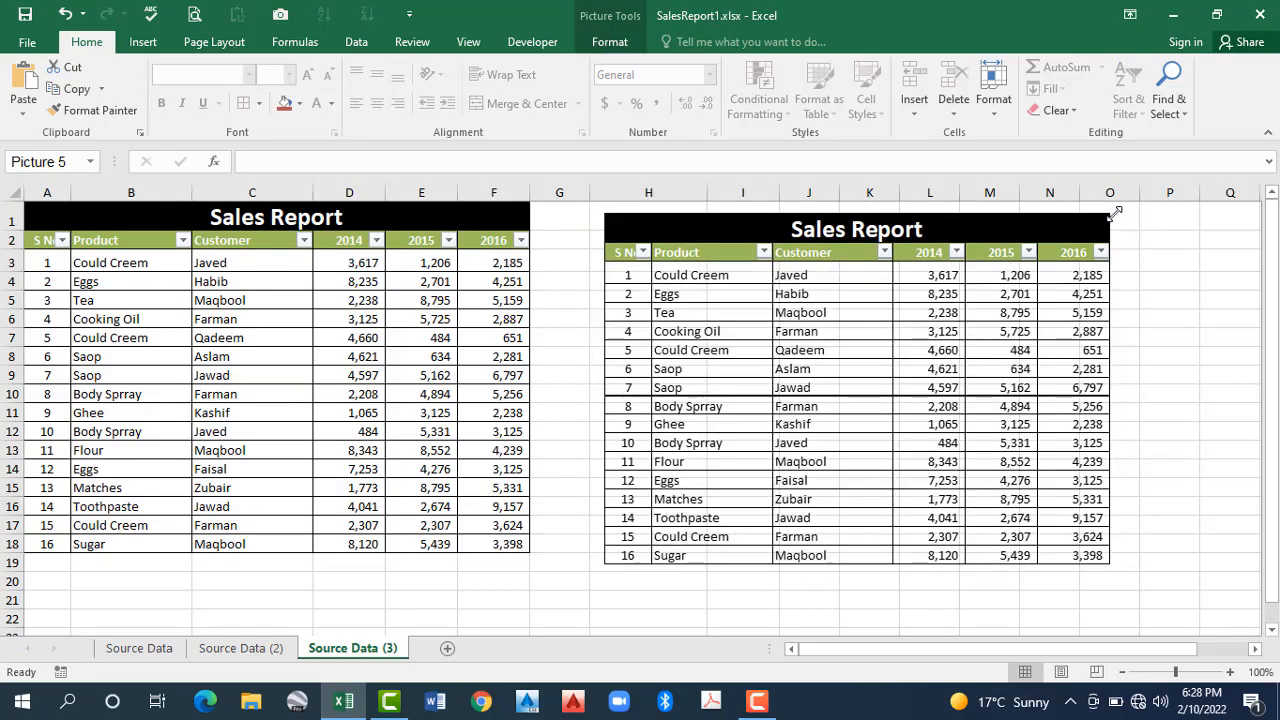
pyautogui.moveTo(998, 418); pyautogui.dragTo(960, 462)
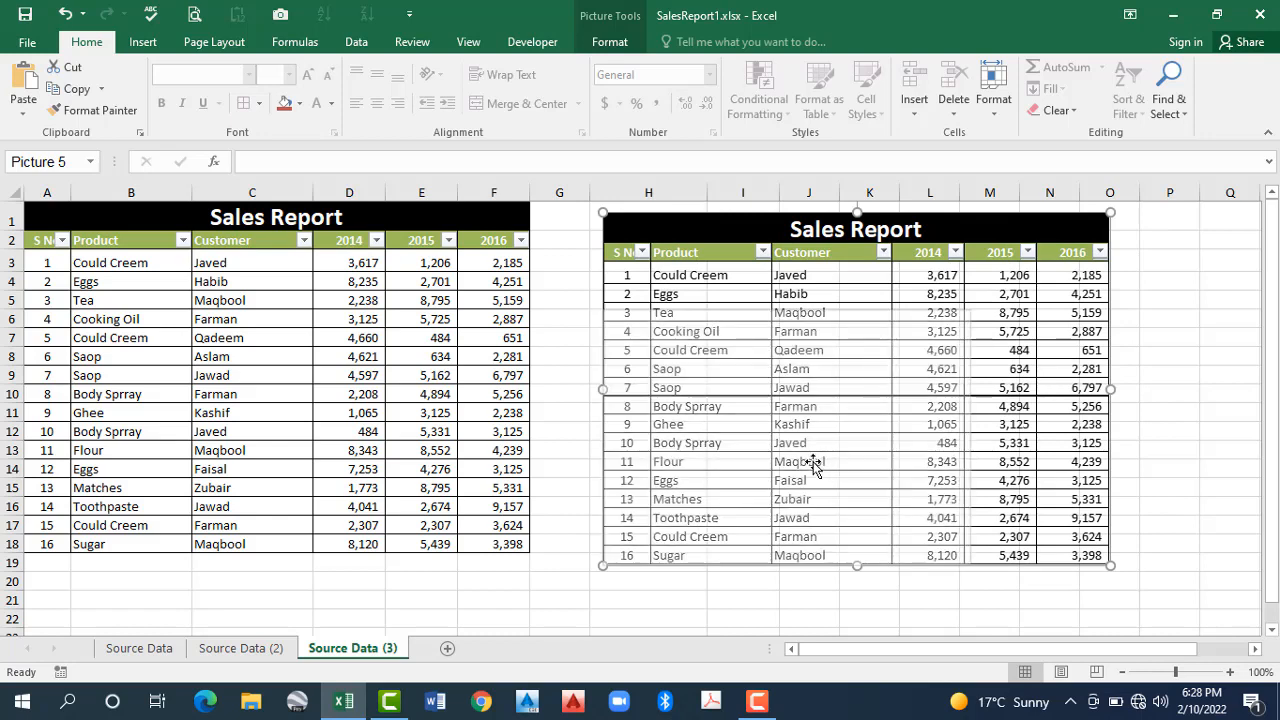
pyautogui.moveTo(687, 451); pyautogui.dragTo(790, 352)
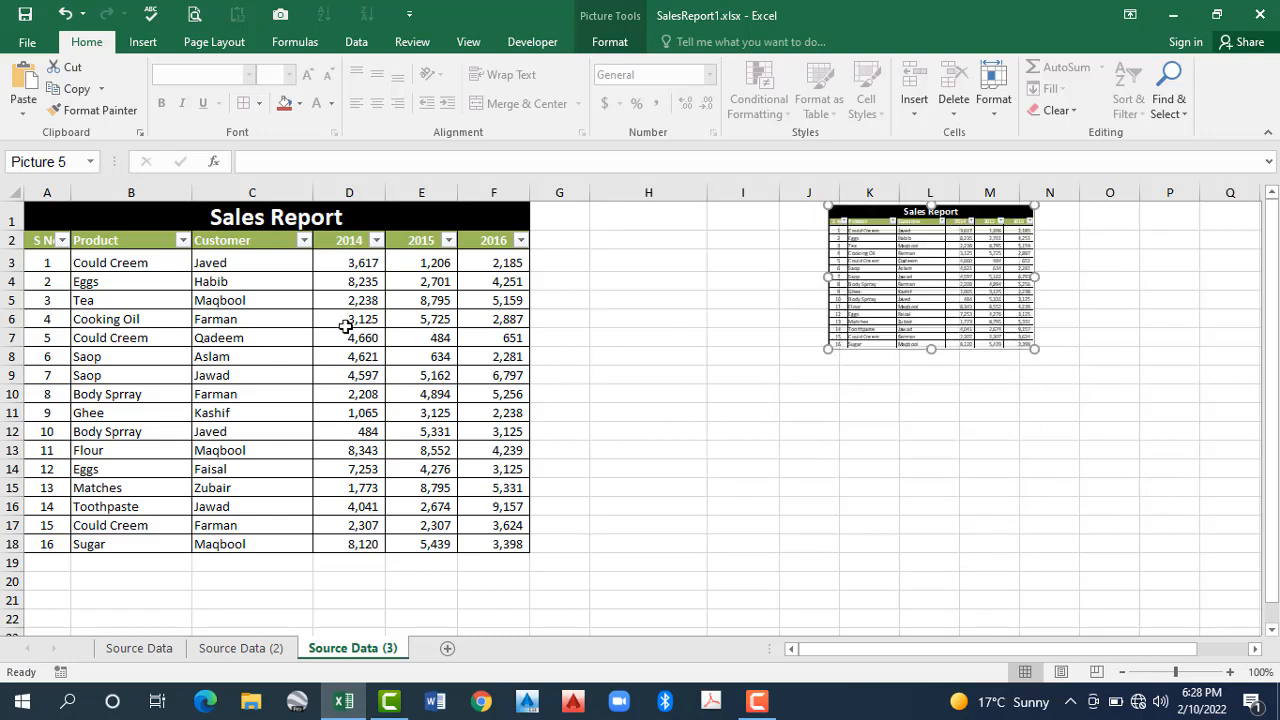
pyautogui.moveTo(905, 301); pyautogui.dragTo(836, 325)
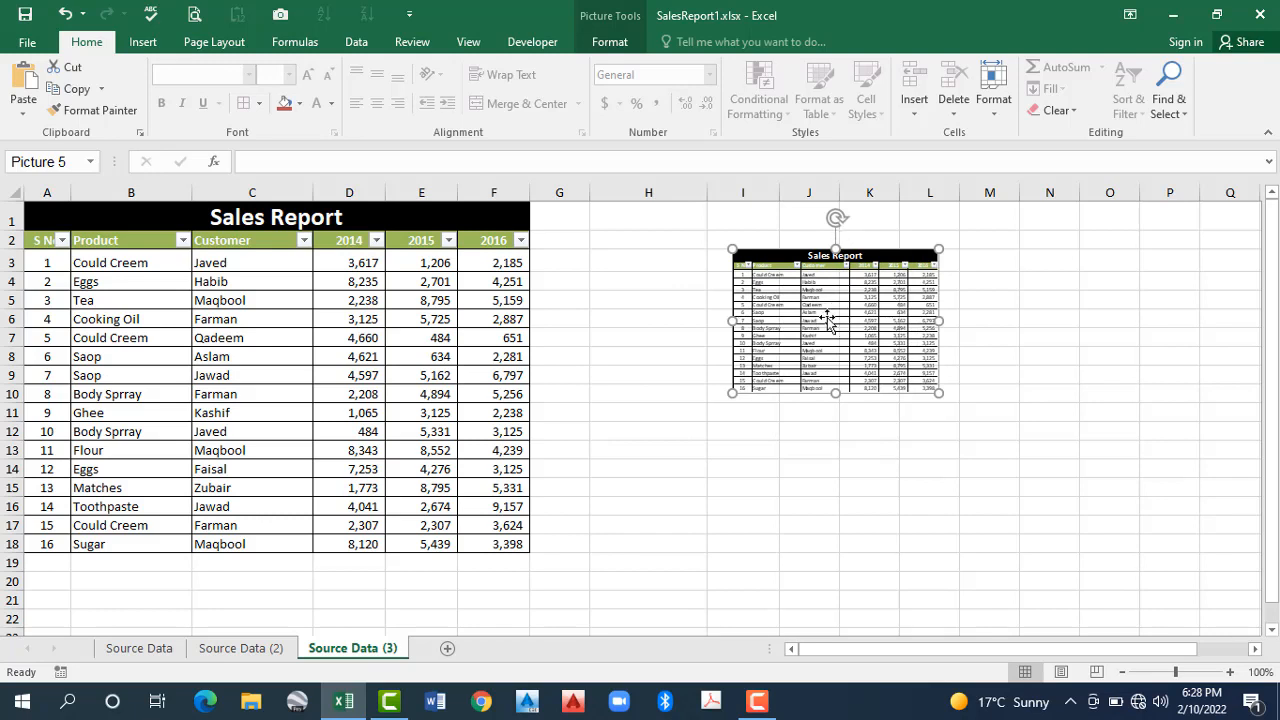
pyautogui.press('Delete')
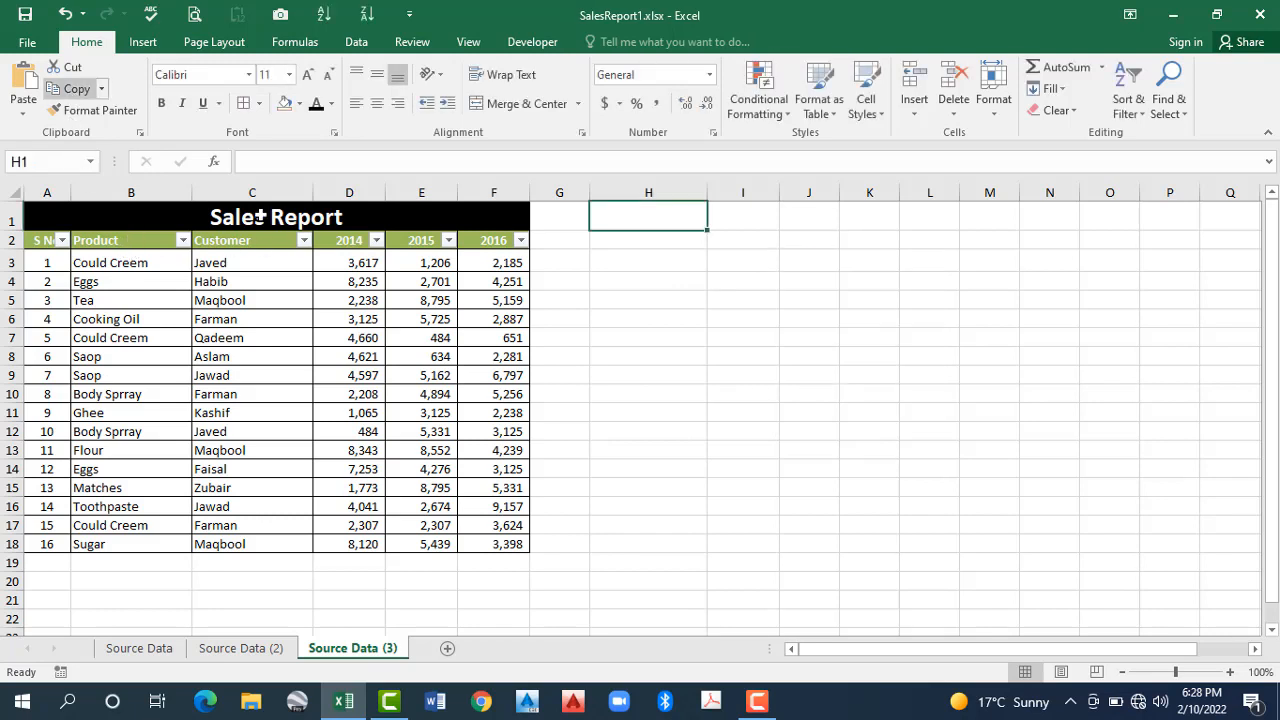
# Step: Copy the Sales Report range A1:F15, paste it at H1, and undo the paste
pyautogui.moveTo(259, 214); pyautogui.dragTo(500, 487)
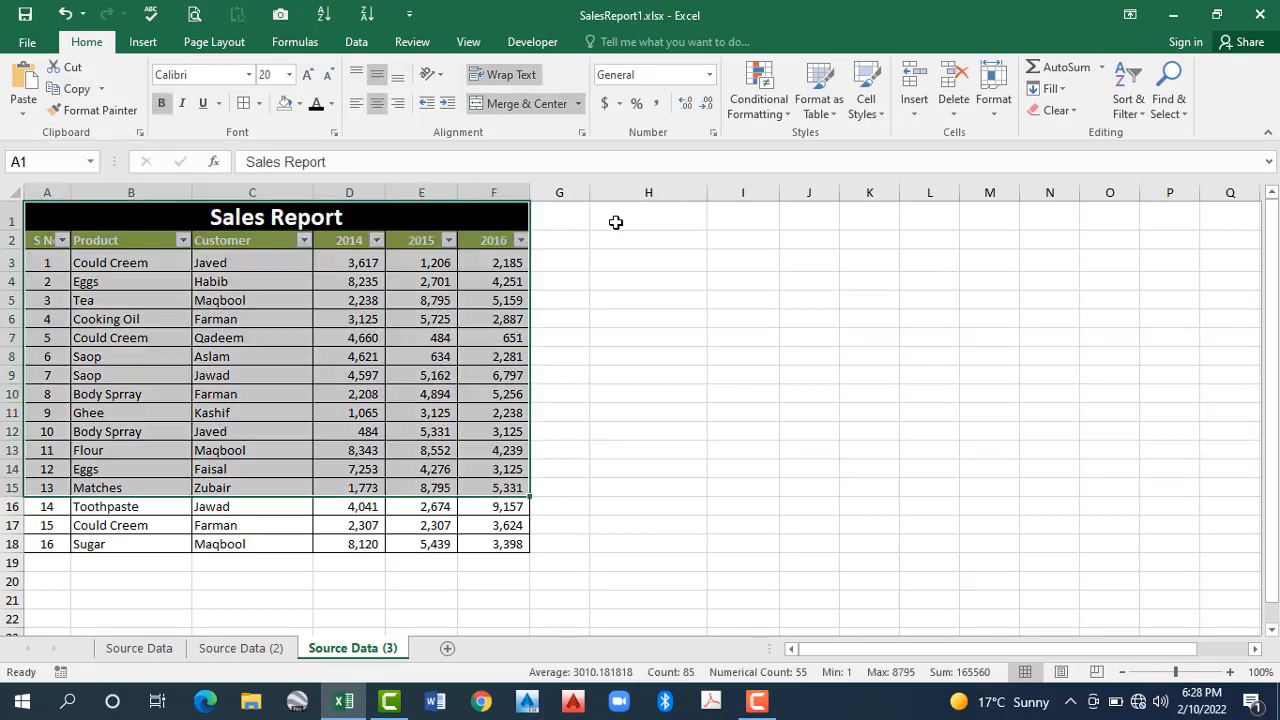
pyautogui.hotkey('ctrl', 'c')
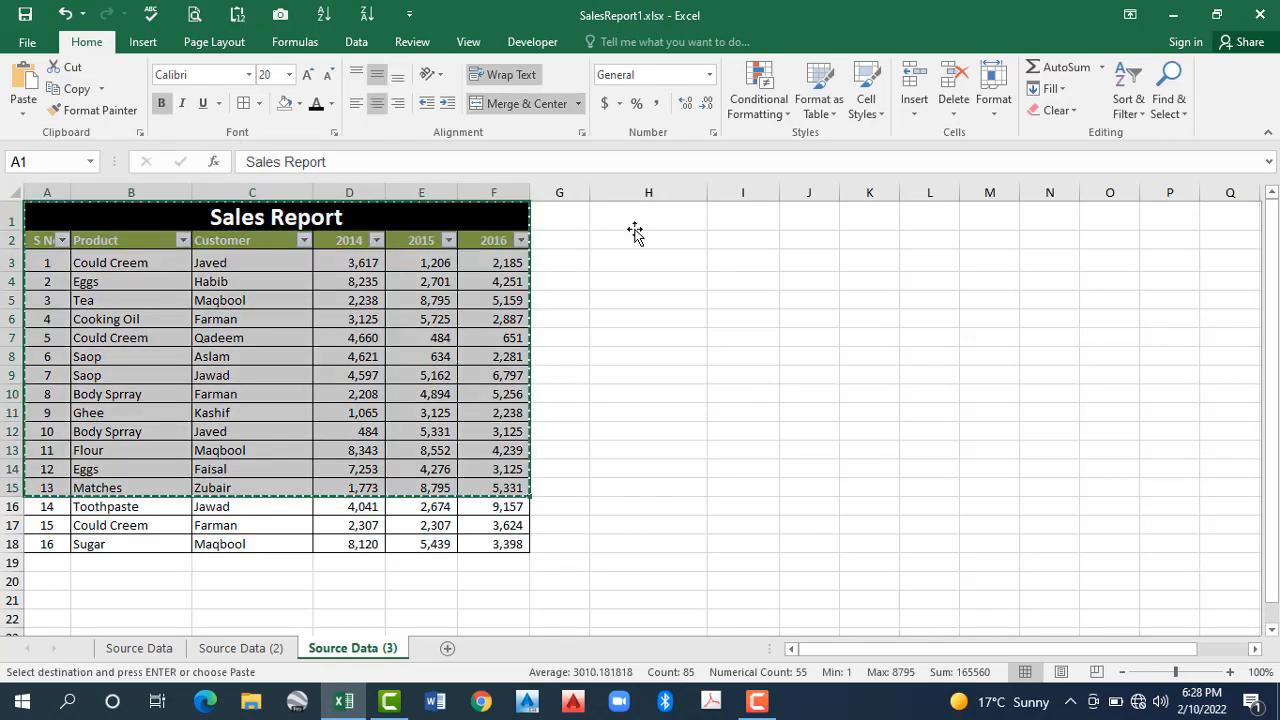
pyautogui.click(634, 232)
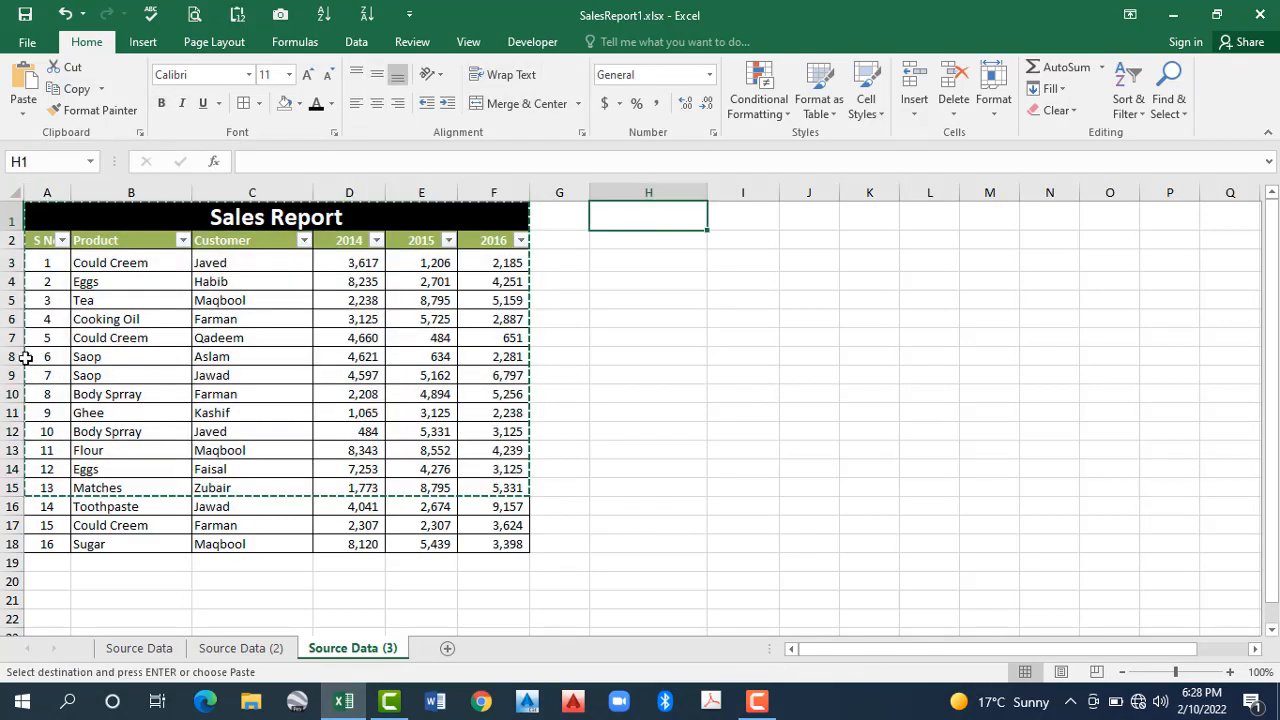
pyautogui.hotkey('ctrl', 'v')
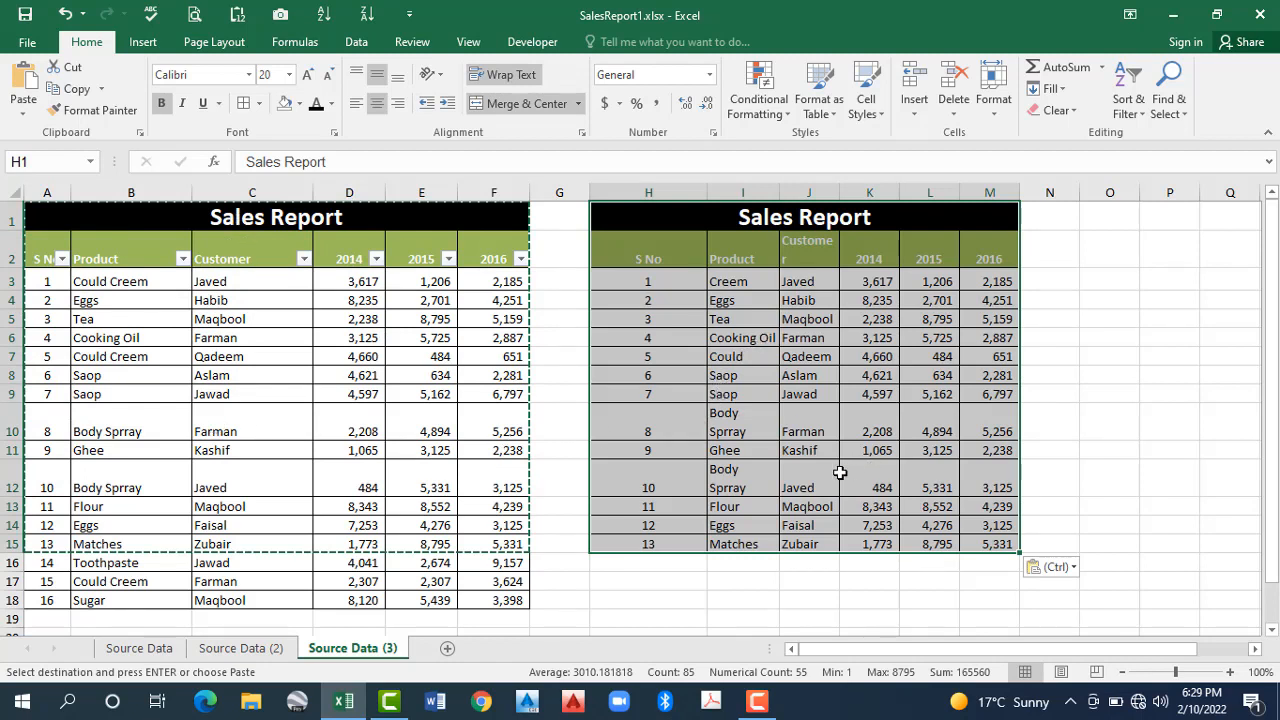
pyautogui.click(752, 405)
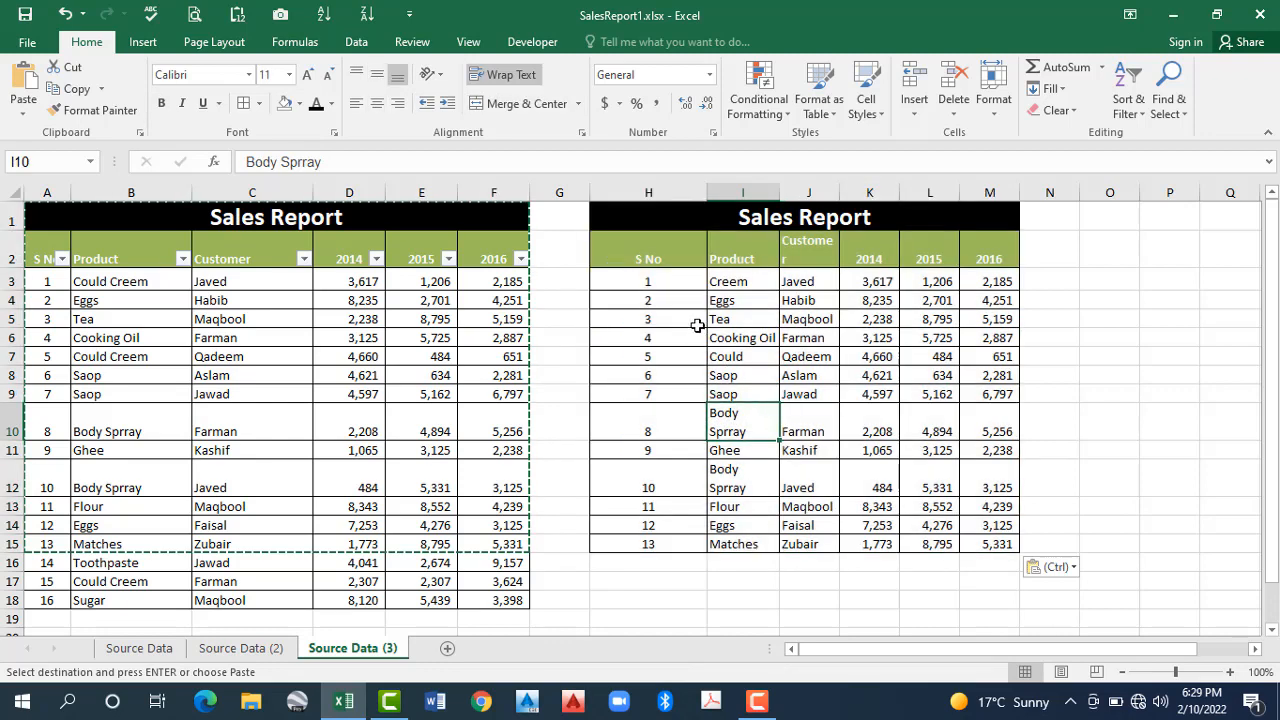
pyautogui.hotkey('ctrl', 'z')
# Step: Examine the Paste Special options for pasting the copied range at cell H1, and close them without pasting
pyautogui.click(648, 318)
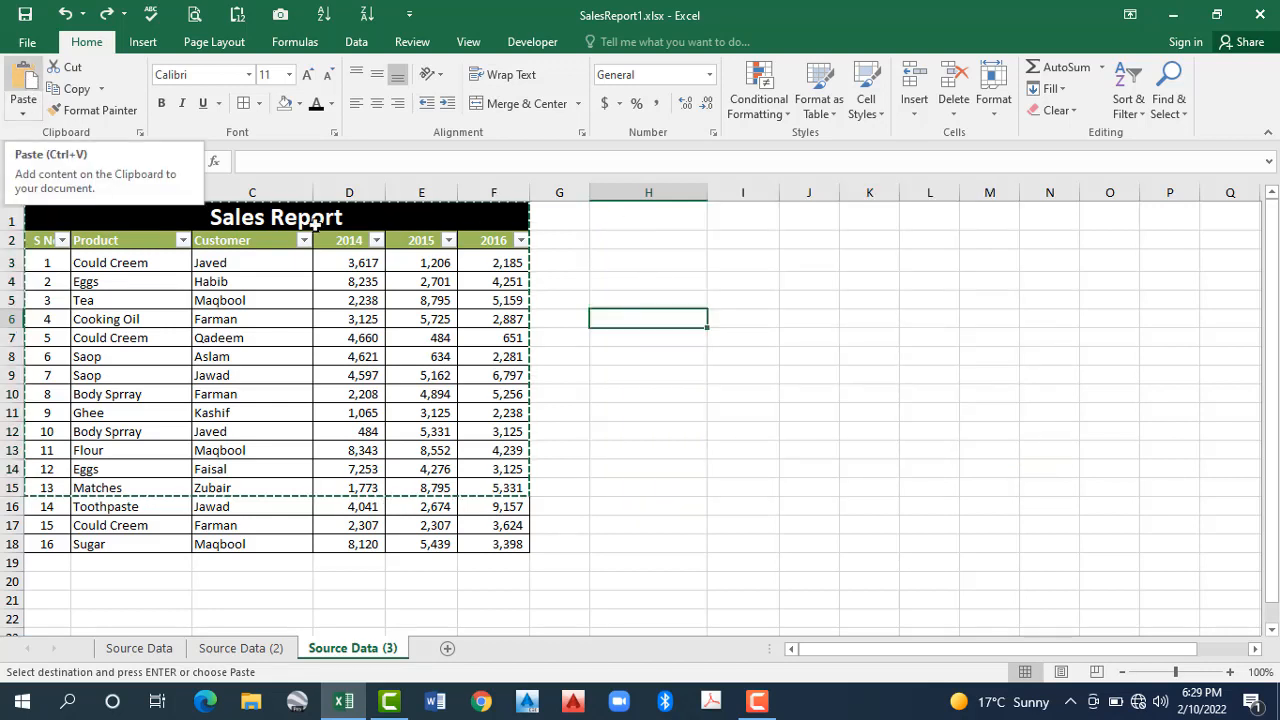
pyautogui.hotkey('ctrl', 'Up')
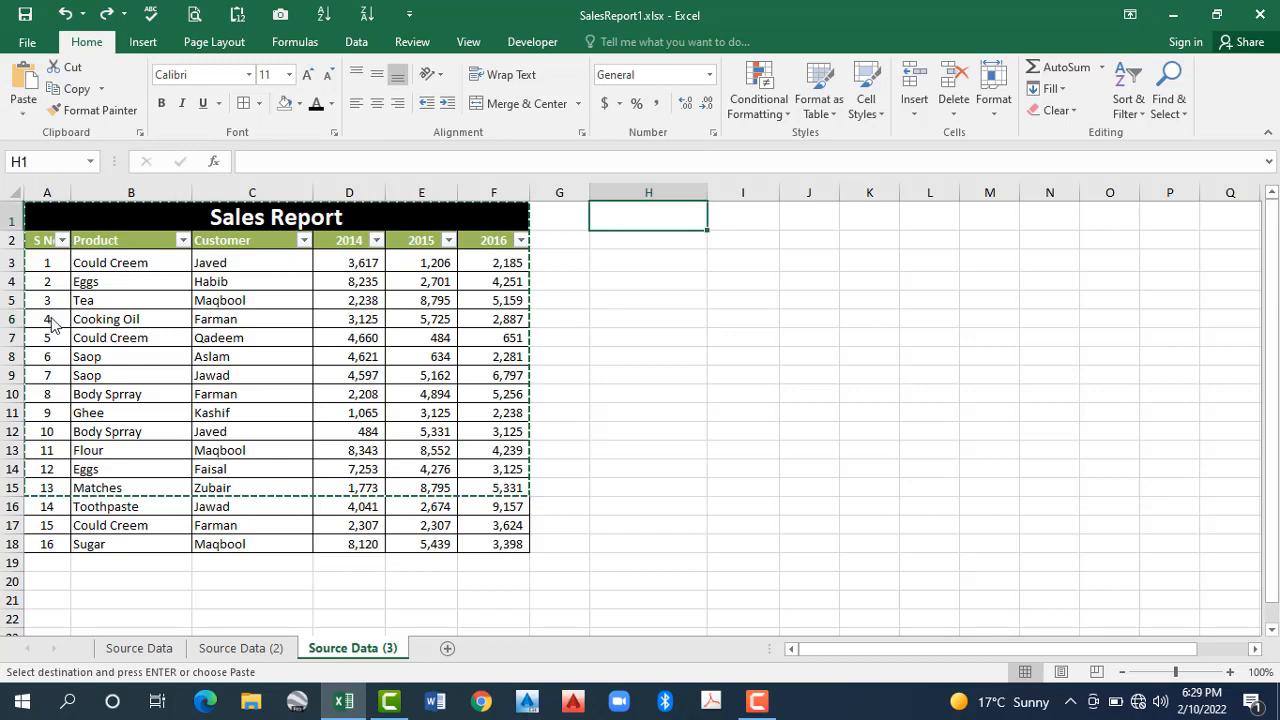
pyautogui.hotkey('alt', 'h')
pyautogui.press('v')
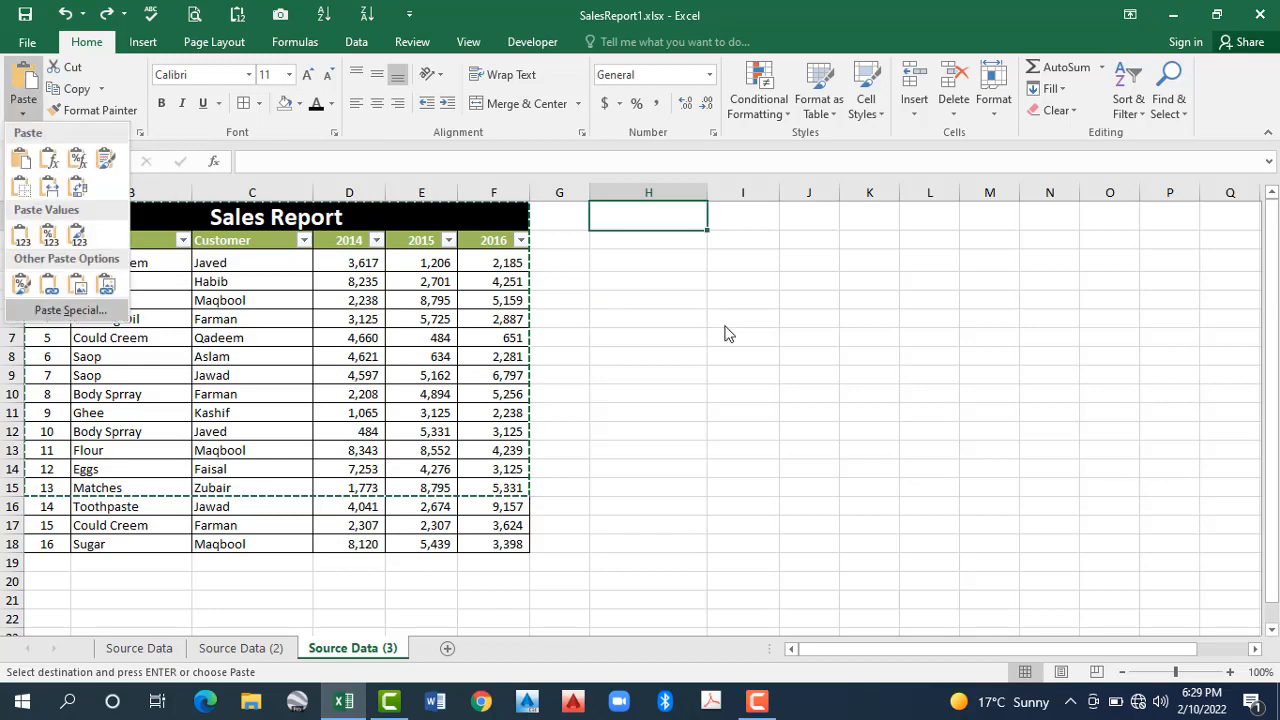
pyautogui.press('s')
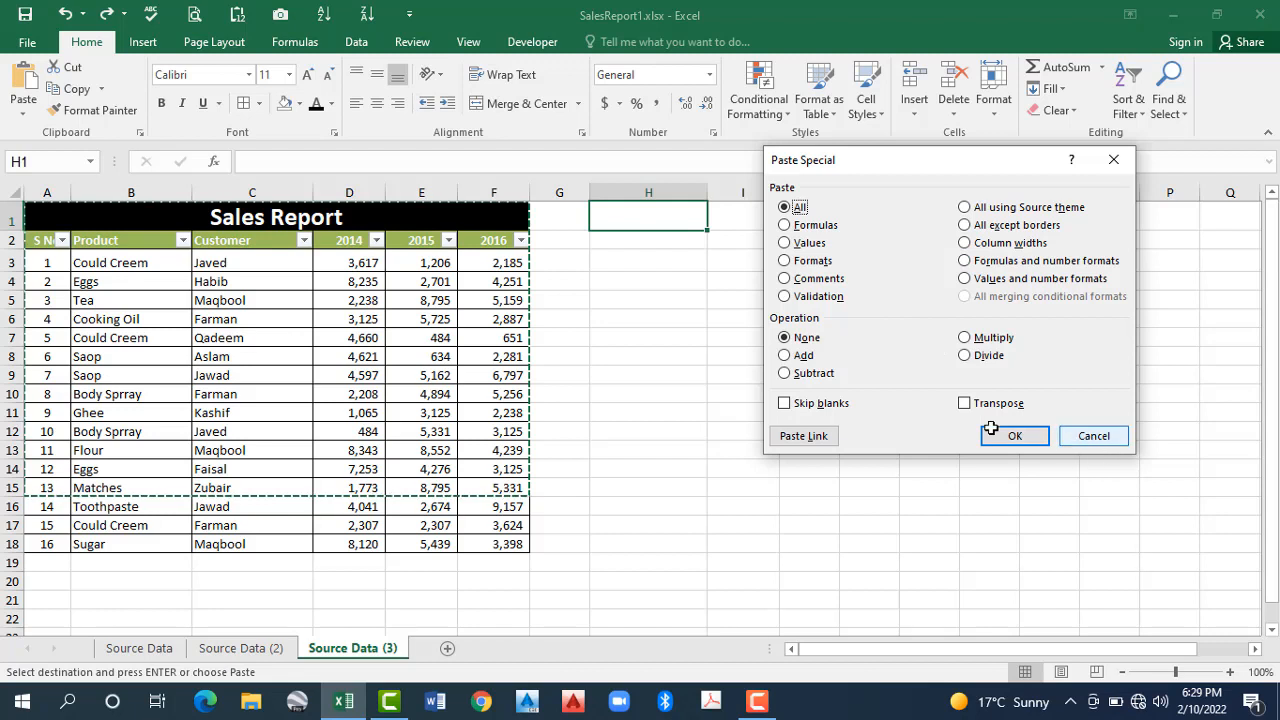
pyautogui.press('Escape')
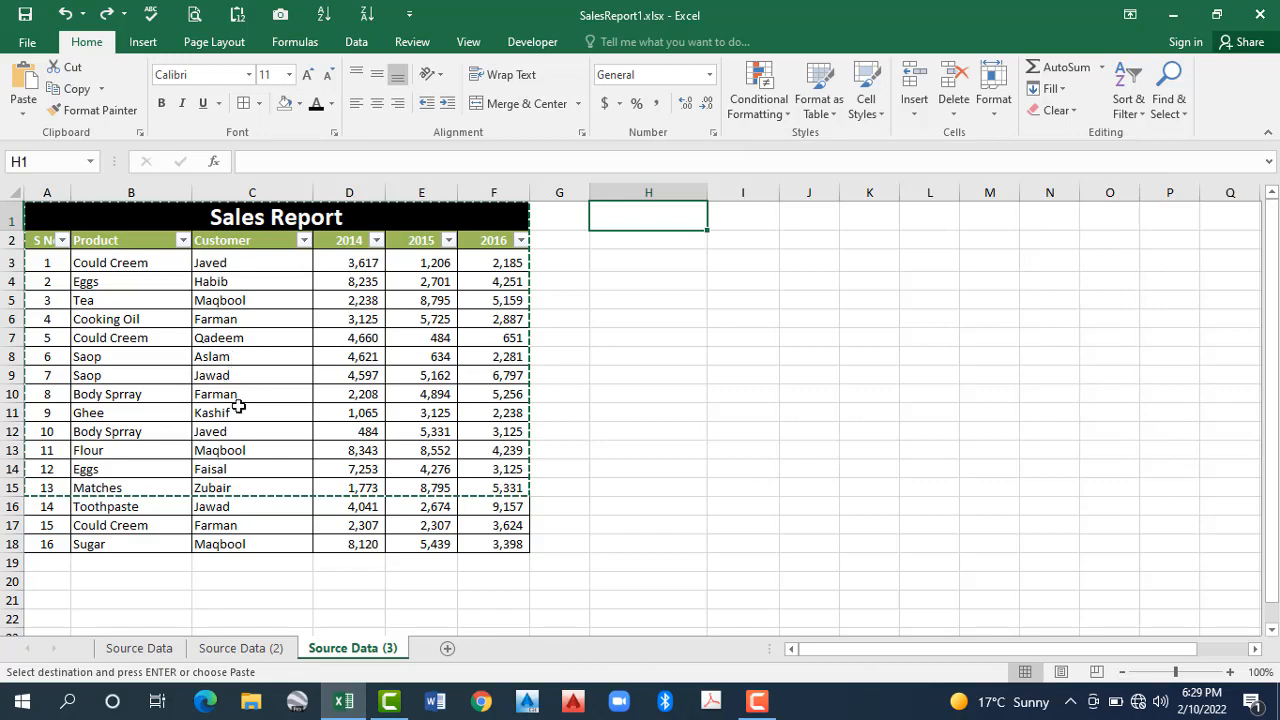
# Step: Copy the full Sales Report table A1:F18, and open and dismiss the Paste Special options
pyautogui.hotkey('ctrl', 'Home')
pyautogui.hotkey('shift', 'Down')
pyautogui.hotkey('shift', 'Down')
pyautogui.hotkey('shift', 'Down')
pyautogui.hotkey('shift', 'Down')
pyautogui.hotkey('shift', 'Down')
pyautogui.hotkey('shift', 'Down')
pyautogui.hotkey('shift', 'Down')
pyautogui.hotkey('shift', 'Down')
pyautogui.hotkey('shift', 'Down')
pyautogui.hotkey('shift', 'Down')
pyautogui.hotkey('shift', 'Down')
pyautogui.hotkey('shift', 'Down')
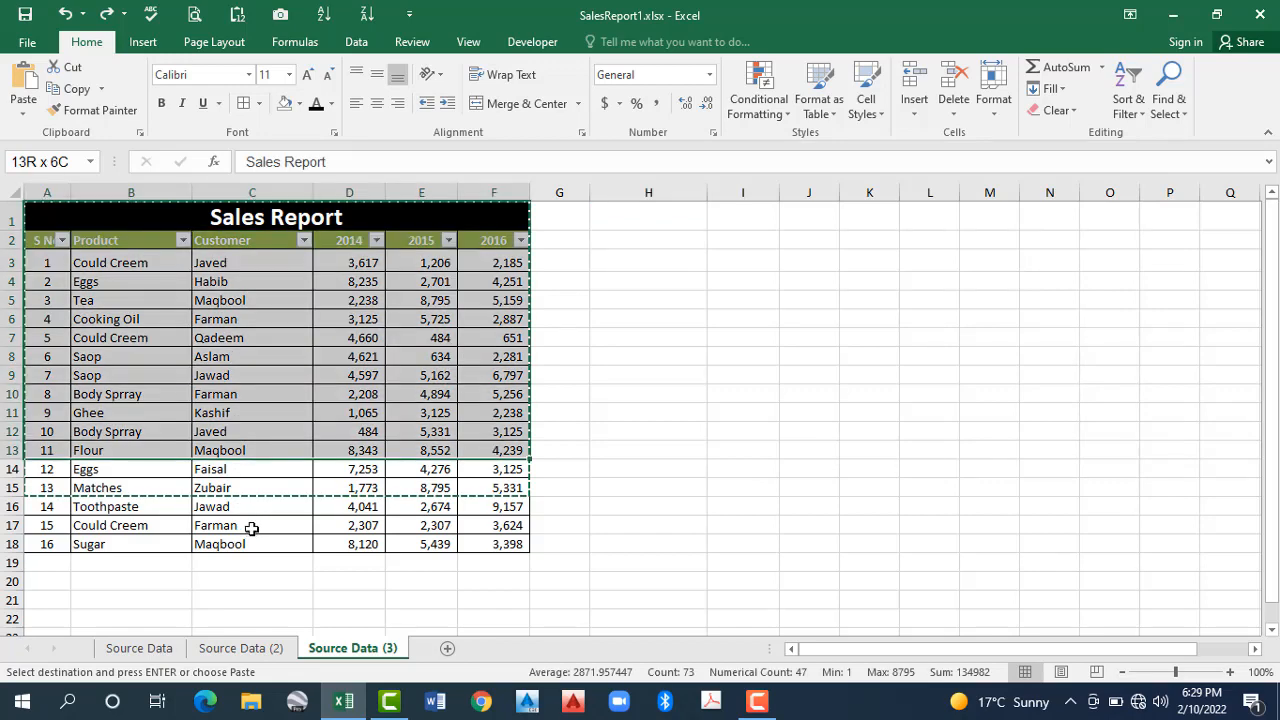
pyautogui.hotkey('shift', 'Down')
pyautogui.hotkey('shift', 'Down')
pyautogui.hotkey('shift', 'Down')
pyautogui.hotkey('shift', 'Down')
pyautogui.hotkey('shift', 'Down')
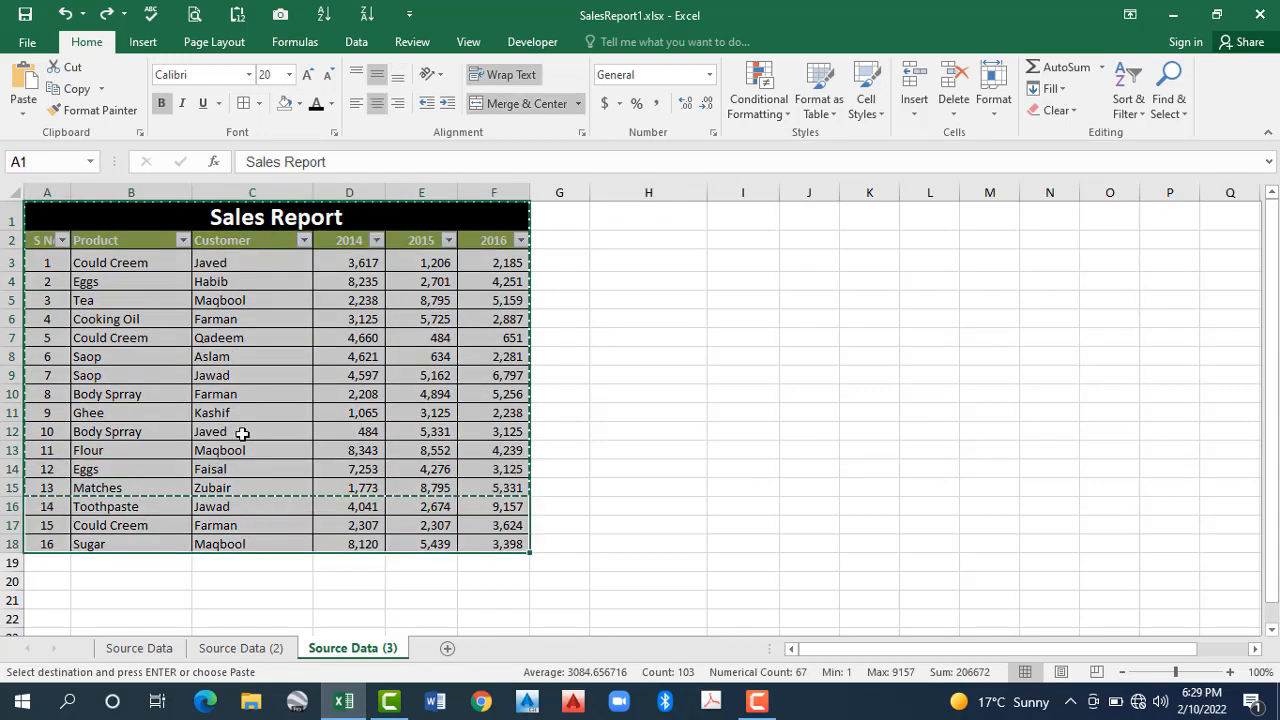
pyautogui.hotkey('ctrl', 'c')
pyautogui.click(70, 312)
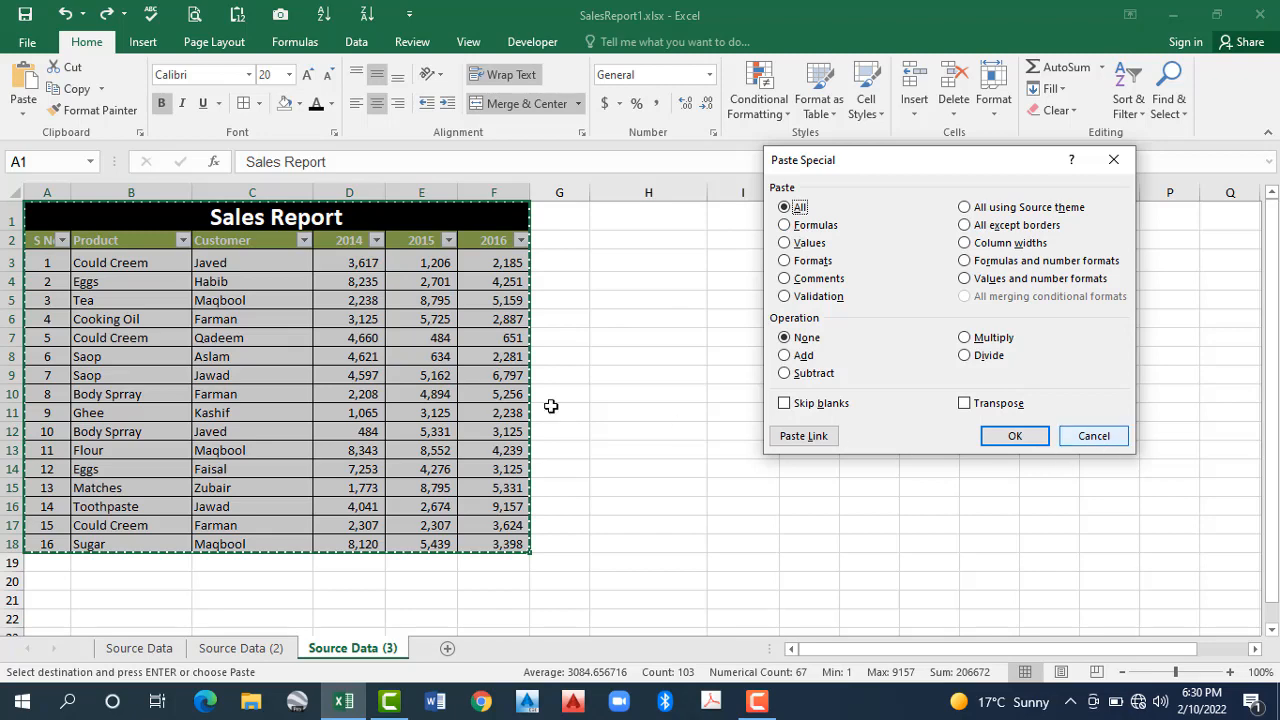
pyautogui.press('Escape')
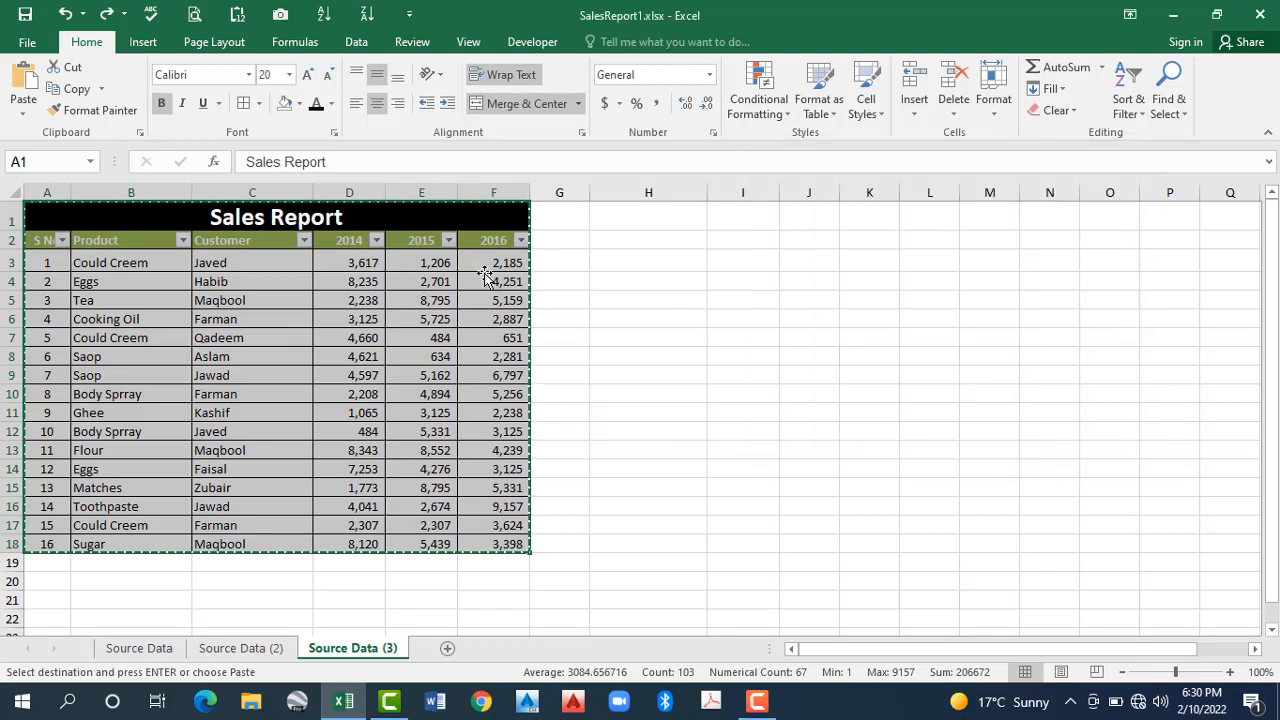
# Step: Enter the formula =D3+E3 in cell F3 and fill it down through F18
pyautogui.click(484, 266)
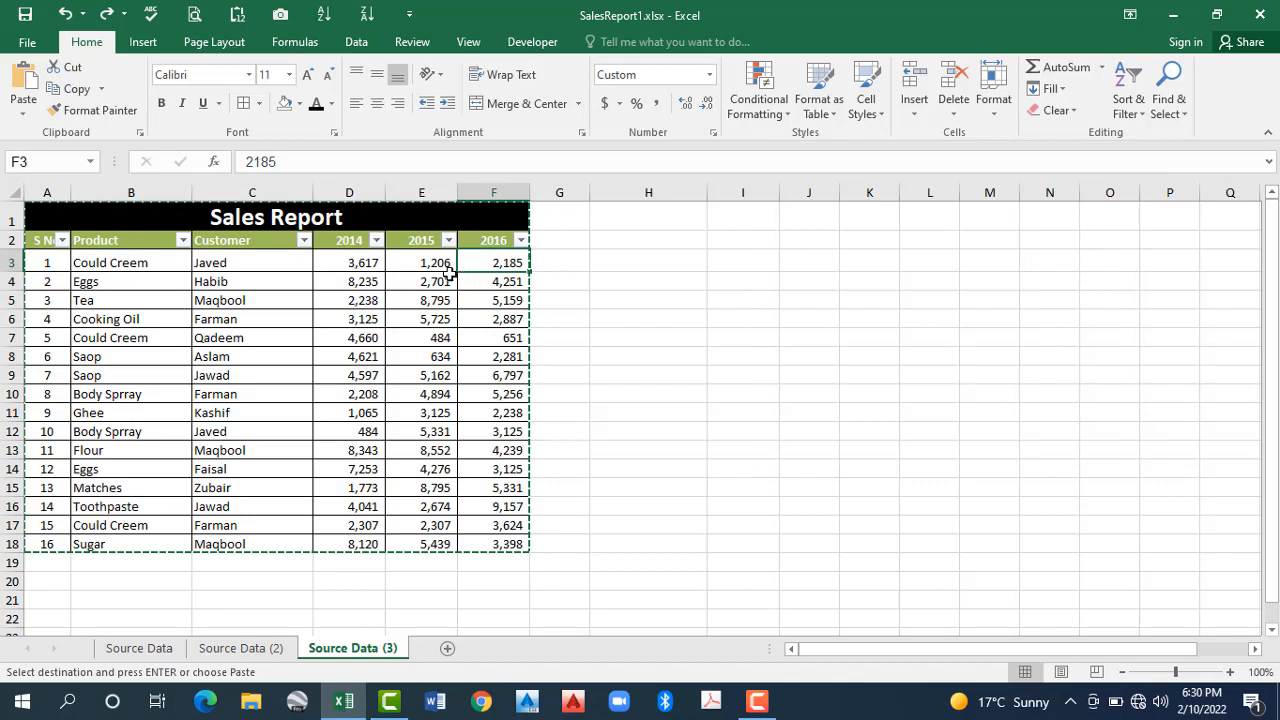
pyautogui.press('F2')
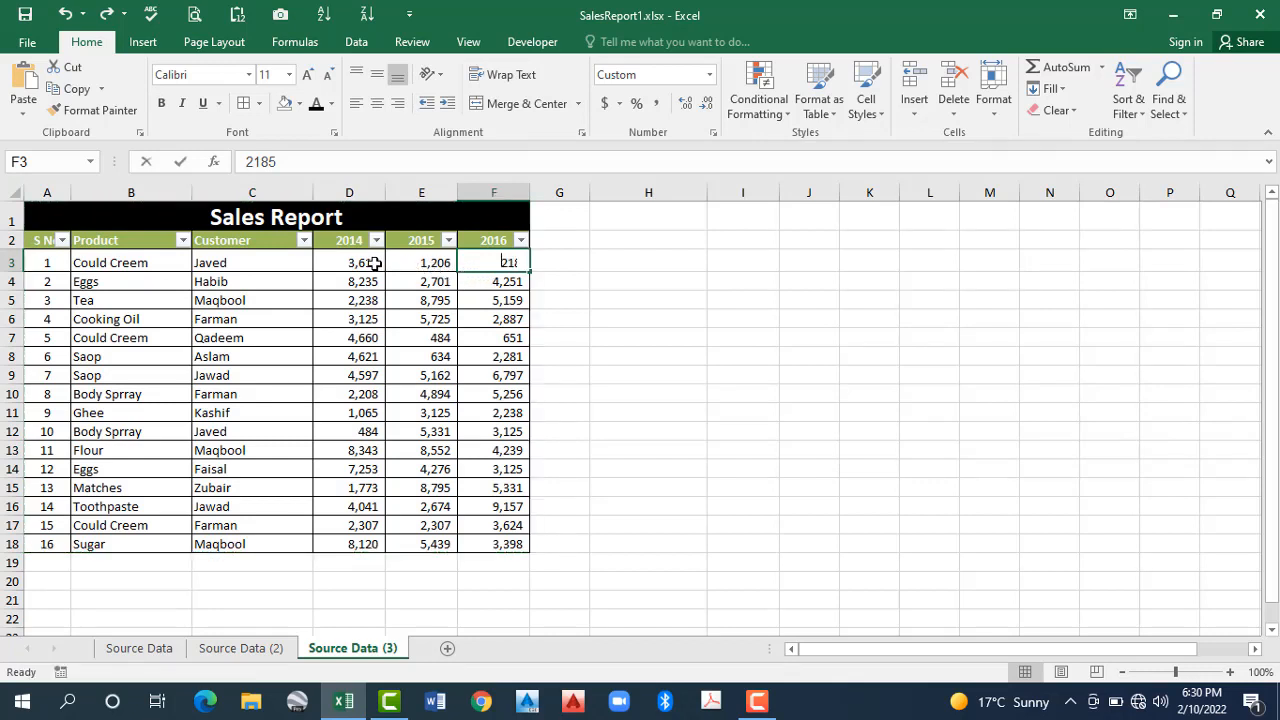
pyautogui.write('=')
pyautogui.click(375, 263)
pyautogui.write('+')
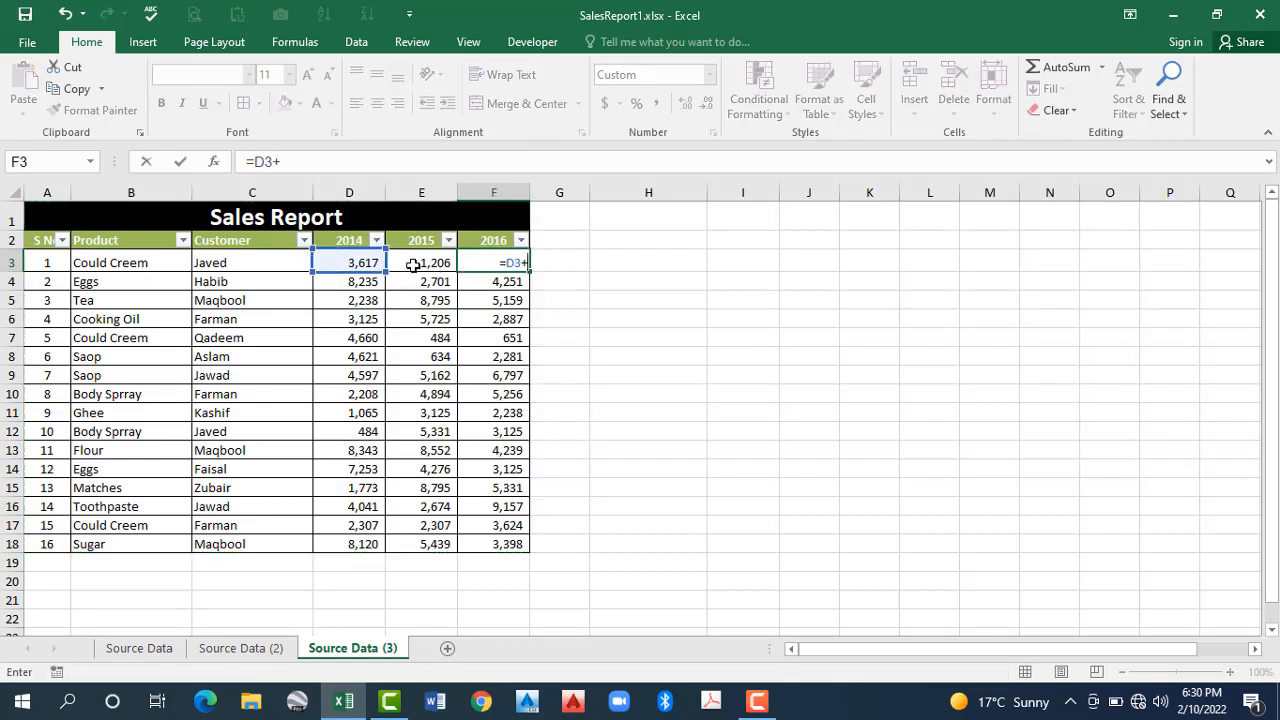
pyautogui.click(413, 265)
pyautogui.press('Return')
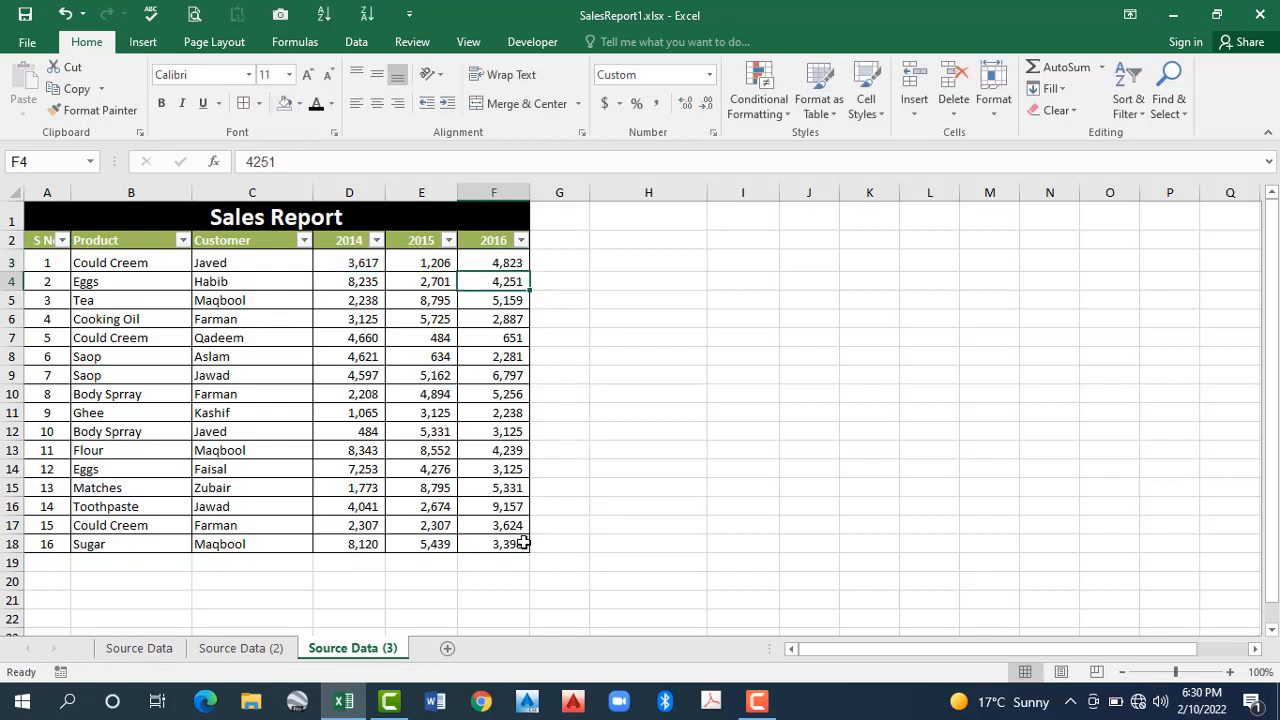
pyautogui.moveTo(502, 263); pyautogui.dragTo(520, 544)
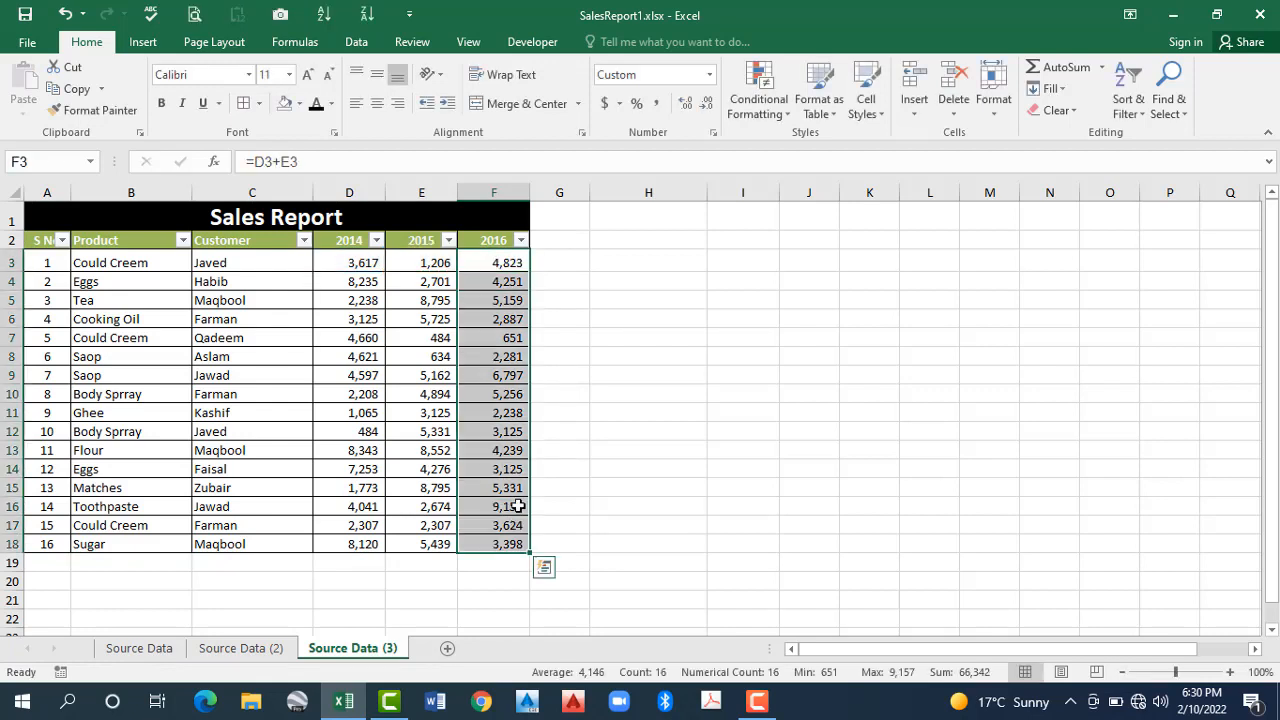
pyautogui.hotkey('ctrl', 'd')
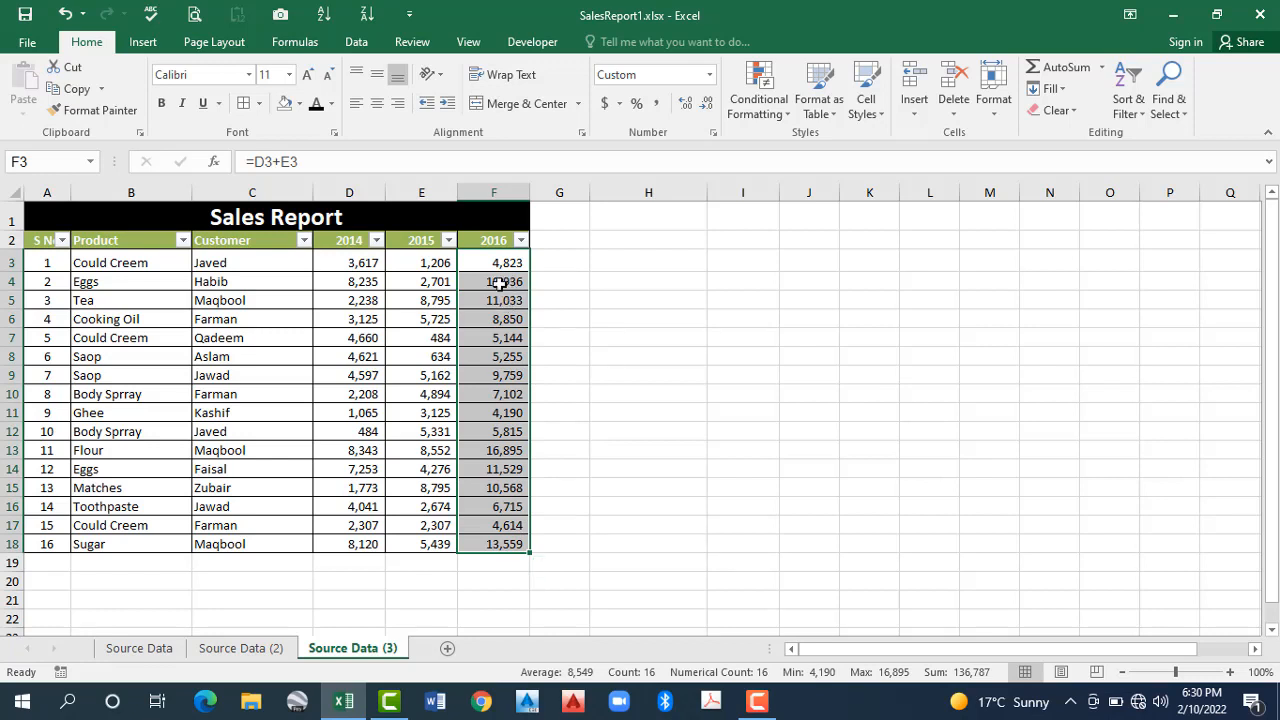
# Step: Inspect the filled 2016 formulas and the 2015 and 2014 values they add along the Cooking Oil row
pyautogui.press('Down')
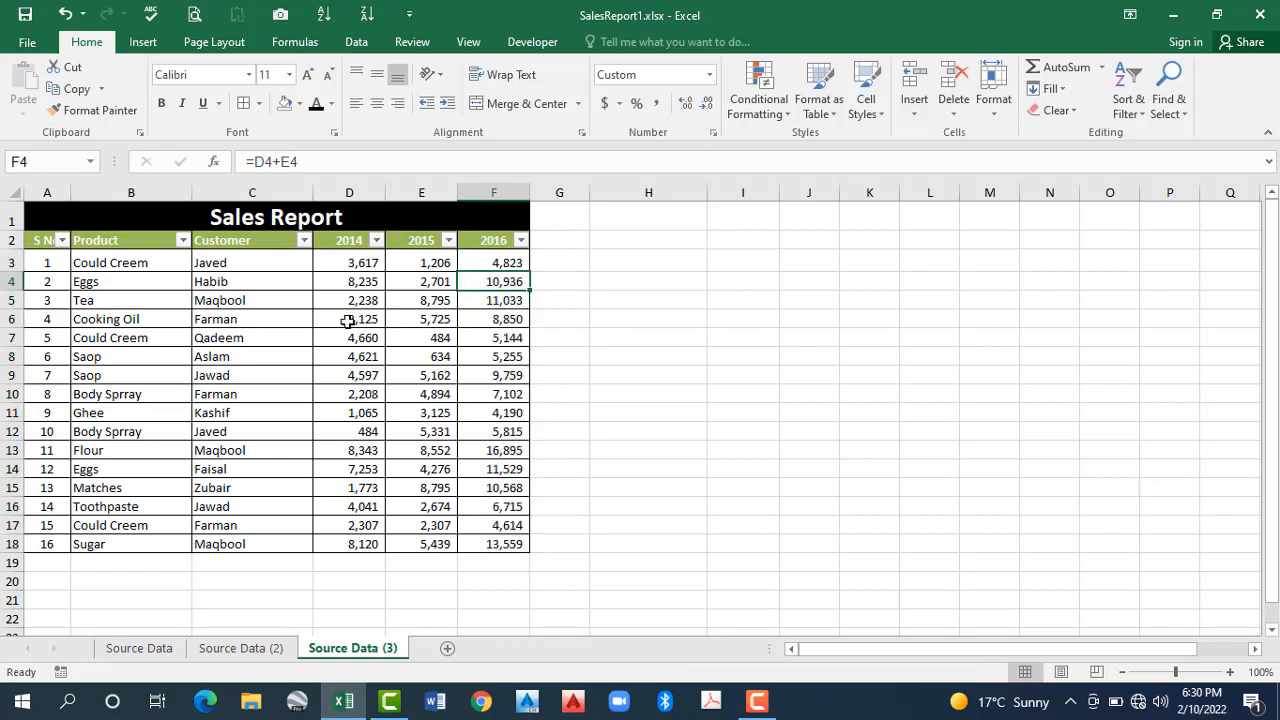
pyautogui.press('Down')
pyautogui.press('Down')
pyautogui.press('Left')
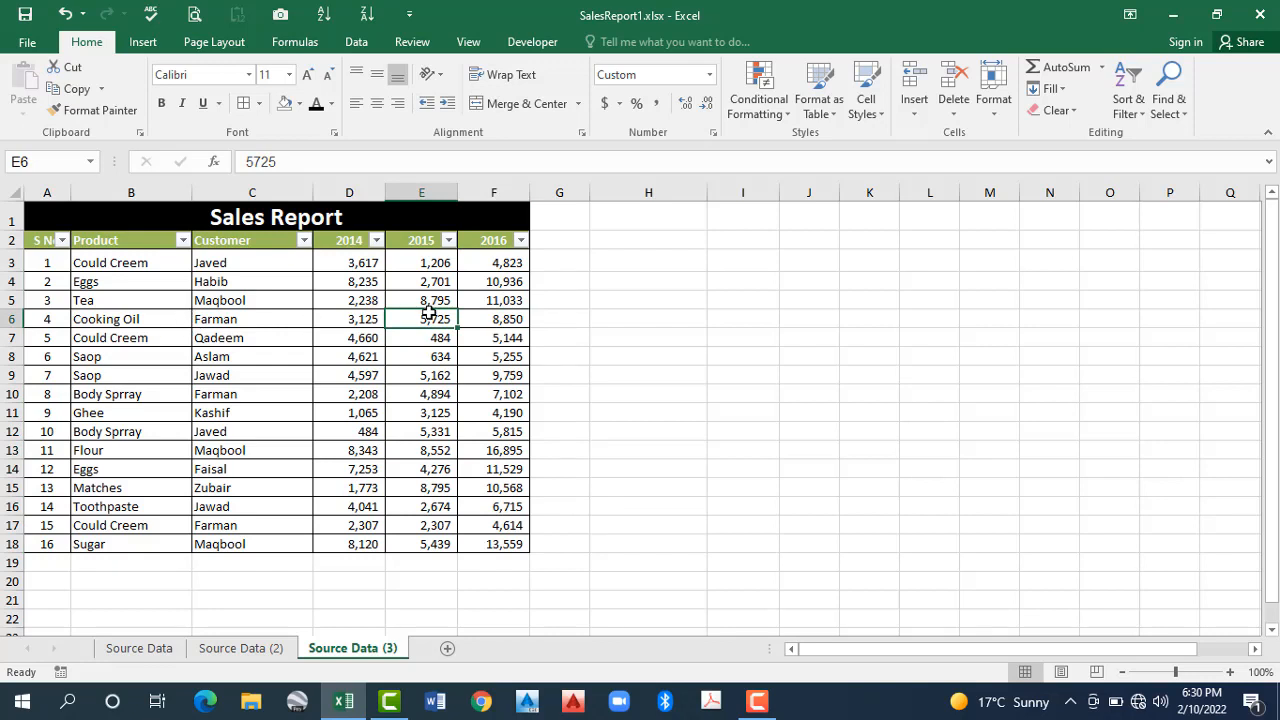
pyautogui.press('Left')
pyautogui.press('Left')
pyautogui.press('Left')
# Step: Copy the 2016 cells F3:F18 and paste only their formulas at J3 with Paste Special
pyautogui.moveTo(505, 262); pyautogui.dragTo(510, 538)
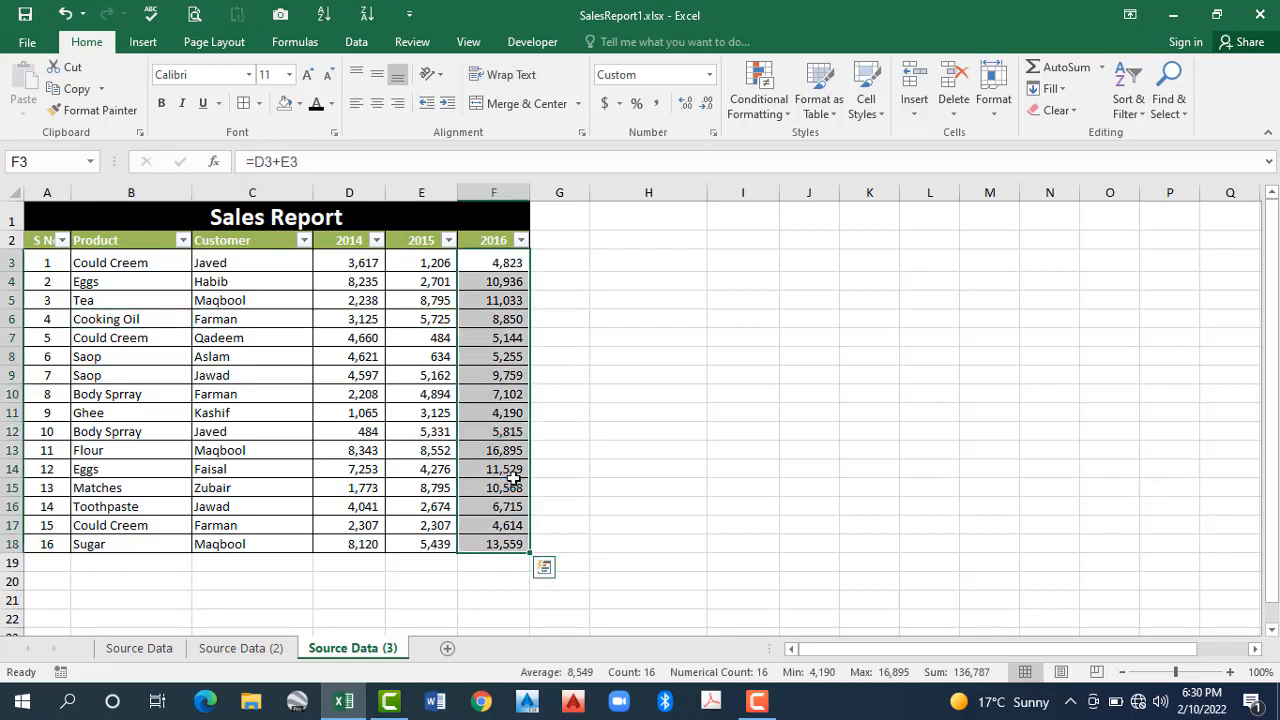
pyautogui.hotkey('ctrl', 'c')
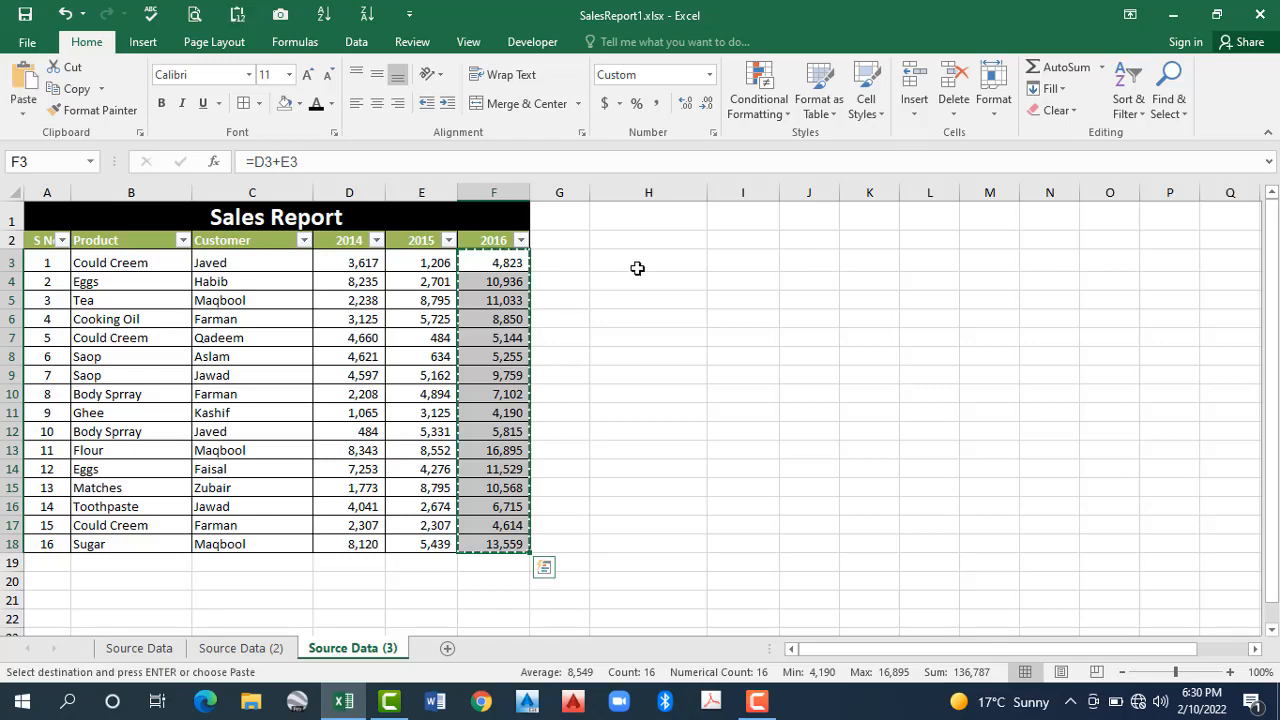
pyautogui.press('Right')
pyautogui.press('Right')
pyautogui.press('Right')
pyautogui.press('Right')
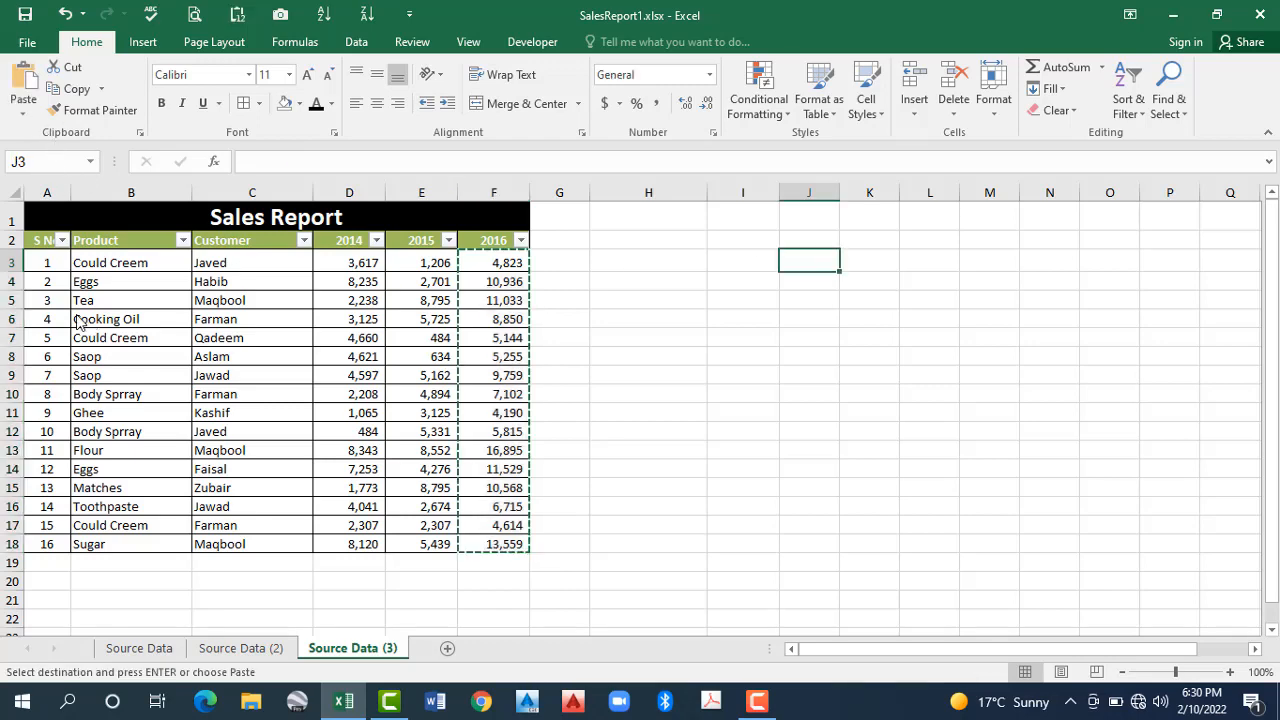
pyautogui.click(23, 113)
pyautogui.click(77, 313)
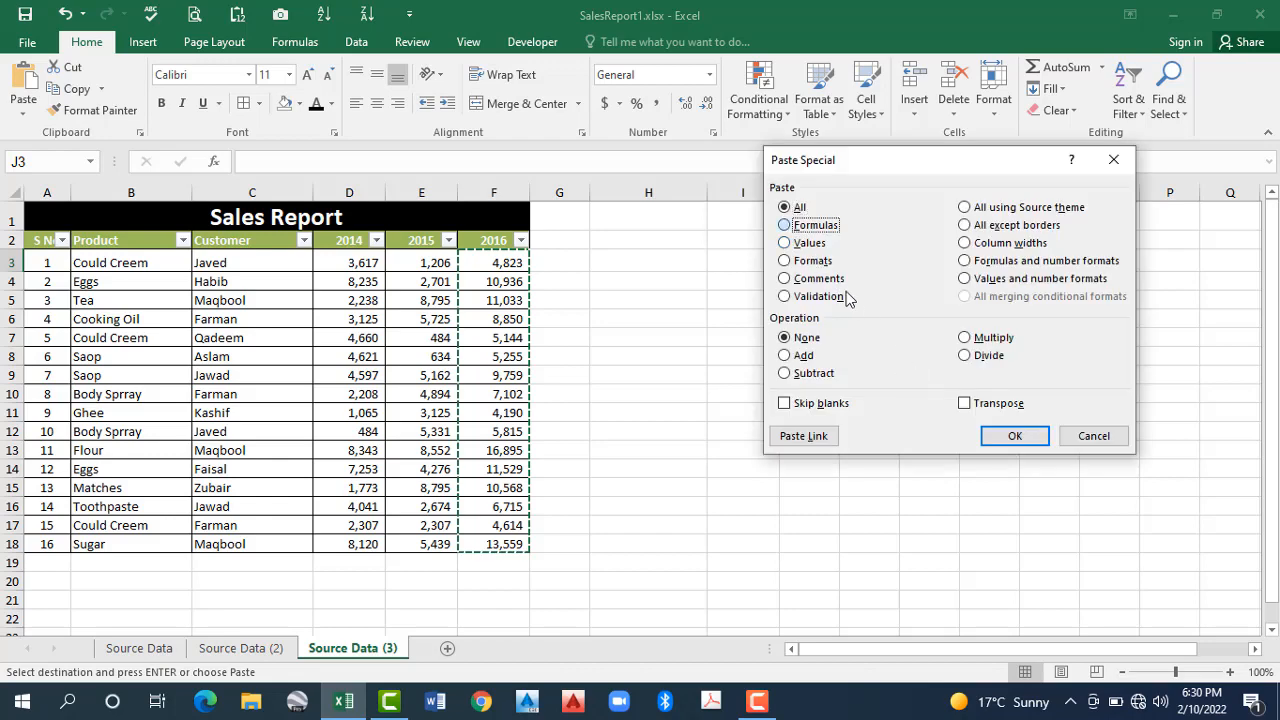
pyautogui.click(1013, 436)
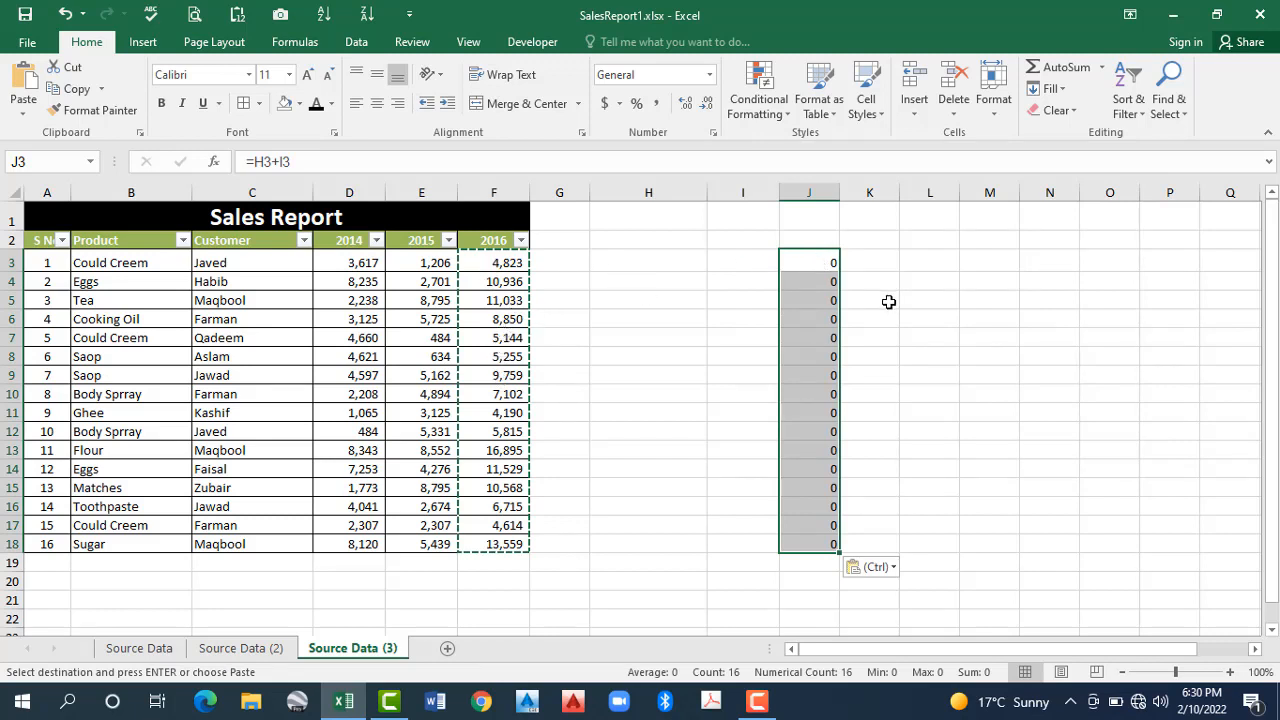
# Step: Compare the original formula in F3 with the pasted formula in J3, leaving both cells as they are
pyautogui.doubleClick(493, 263)
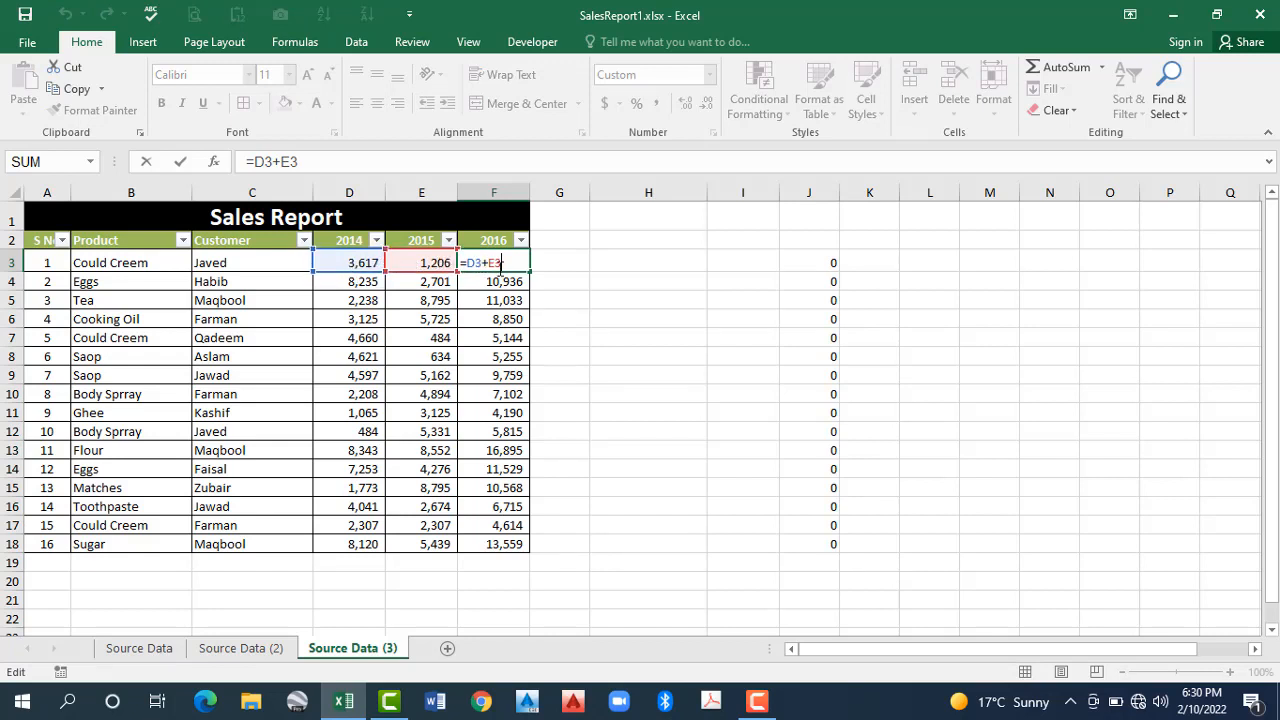
pyautogui.press('Return')
pyautogui.doubleClick(808, 263)
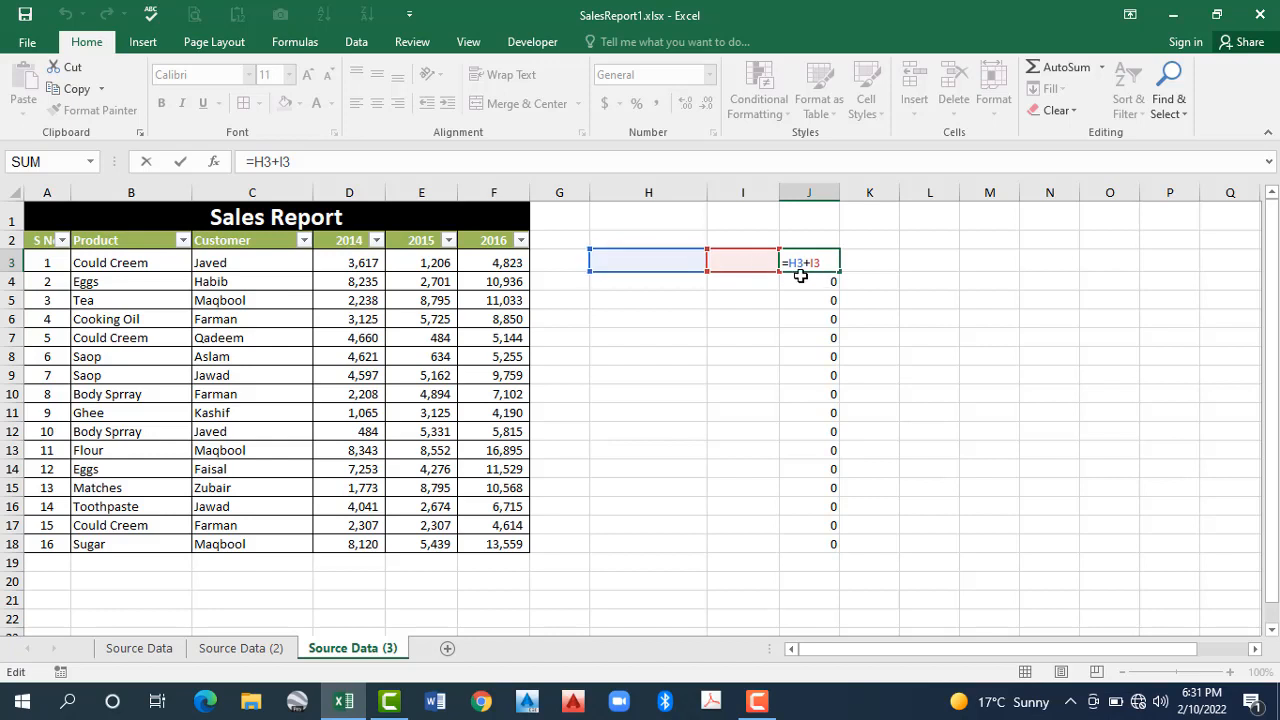
pyautogui.press('Return')
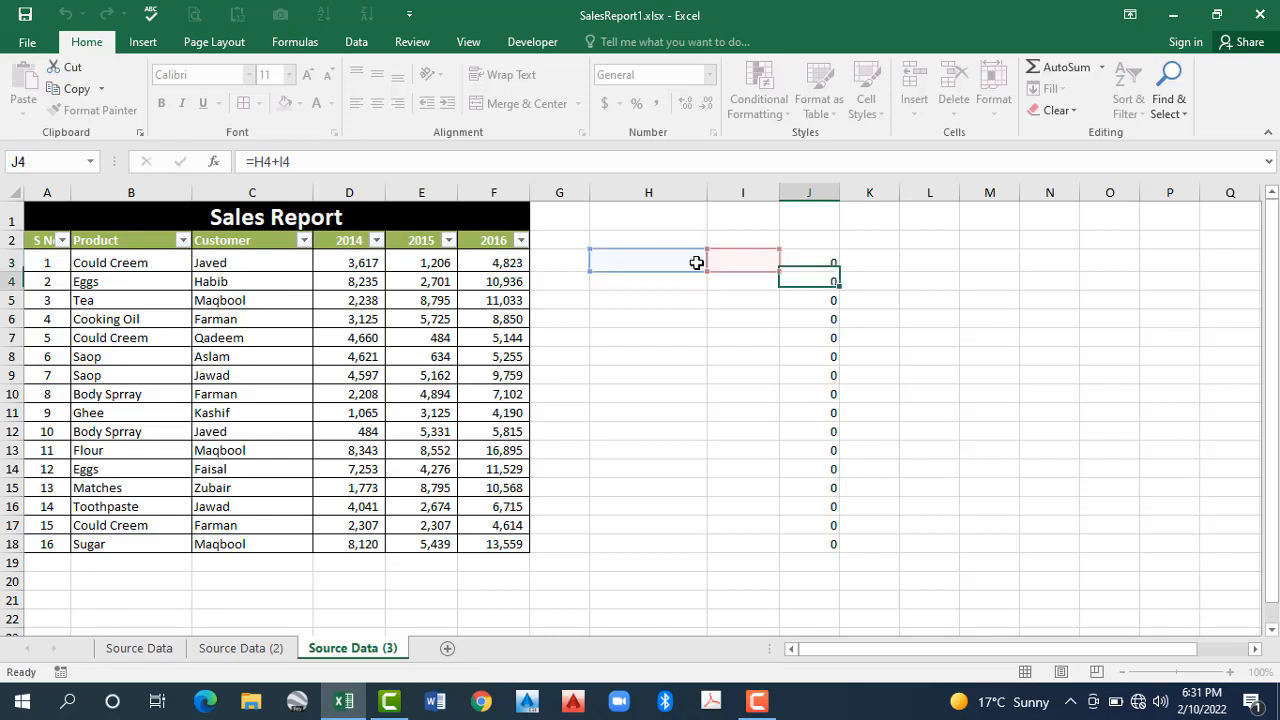
# Step: Enter 236 in H3 and 3625 in I3 to feed the pasted formula in J3
pyautogui.click(697, 262)
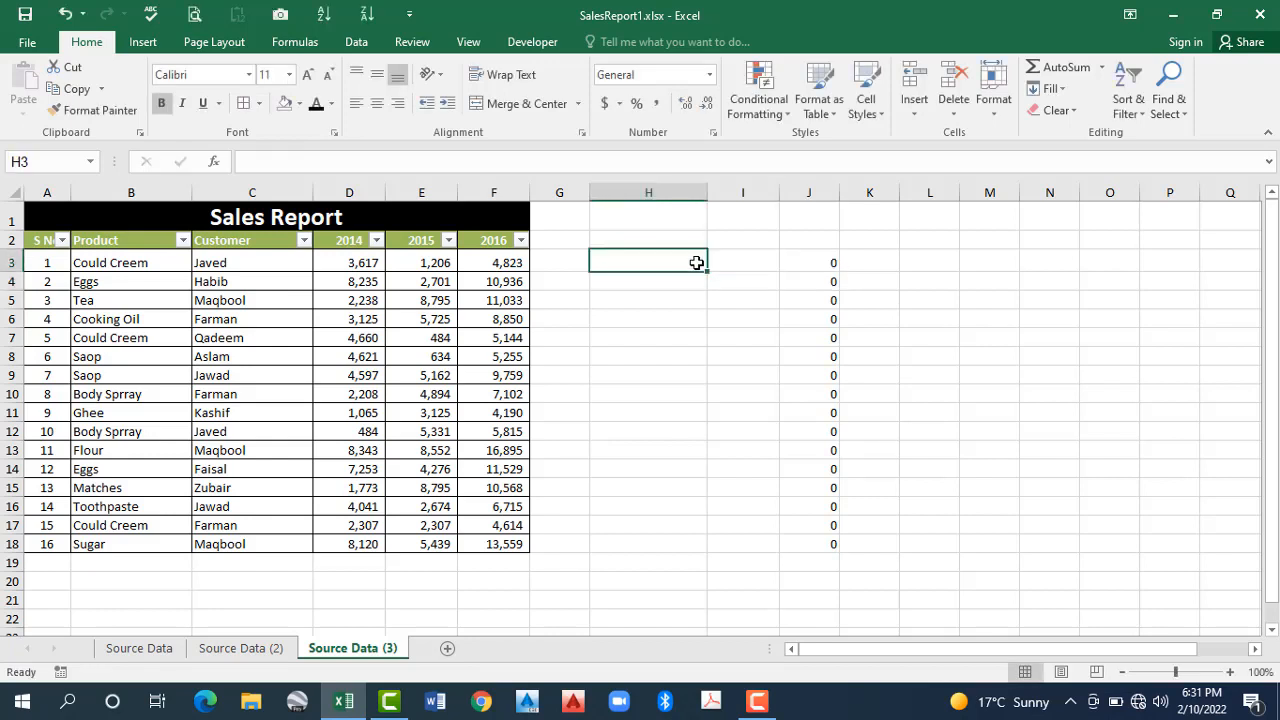
pyautogui.write('236')
pyautogui.press('Return')
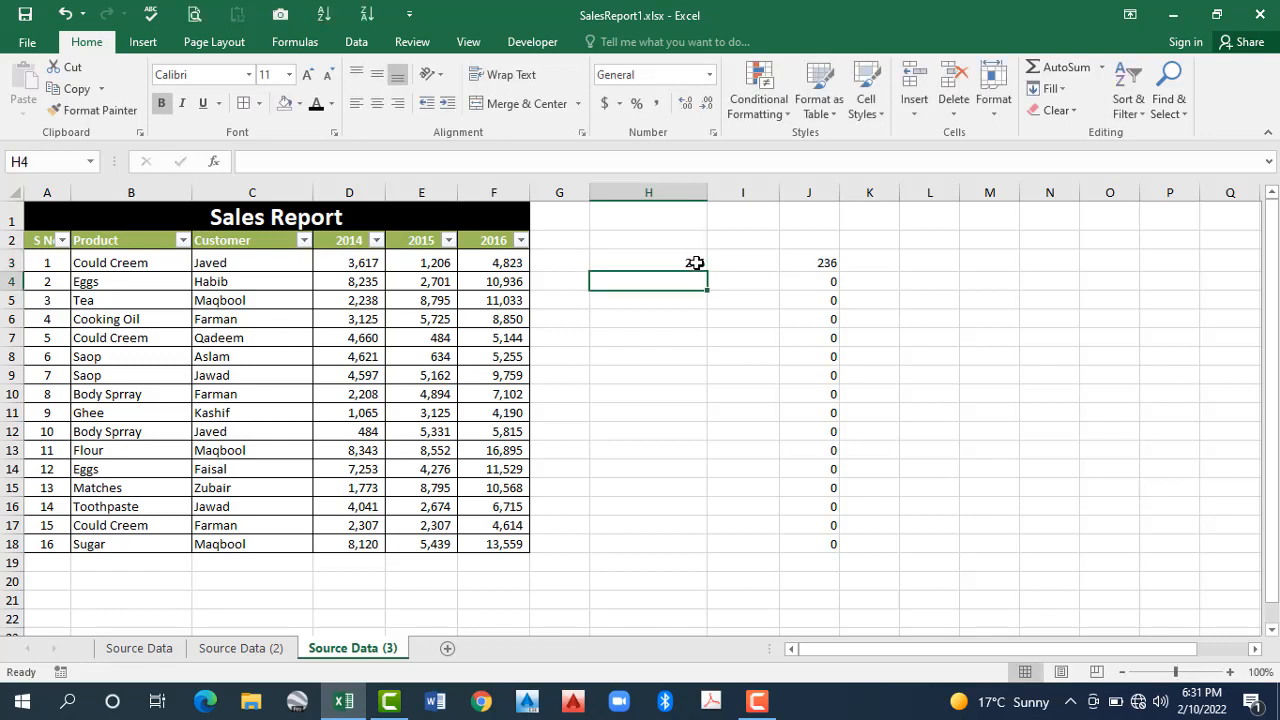
pyautogui.press('Up')
pyautogui.press('Right')
pyautogui.write('362')
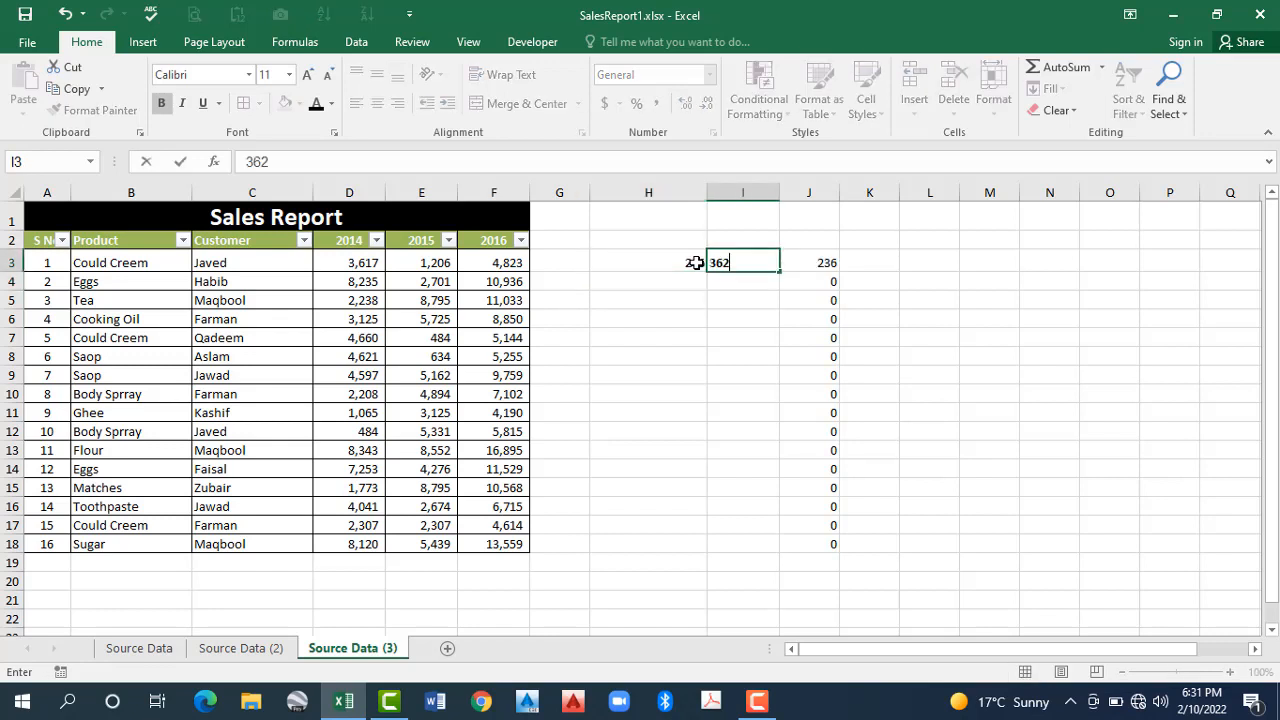
pyautogui.write('5')
pyautogui.press('Return')
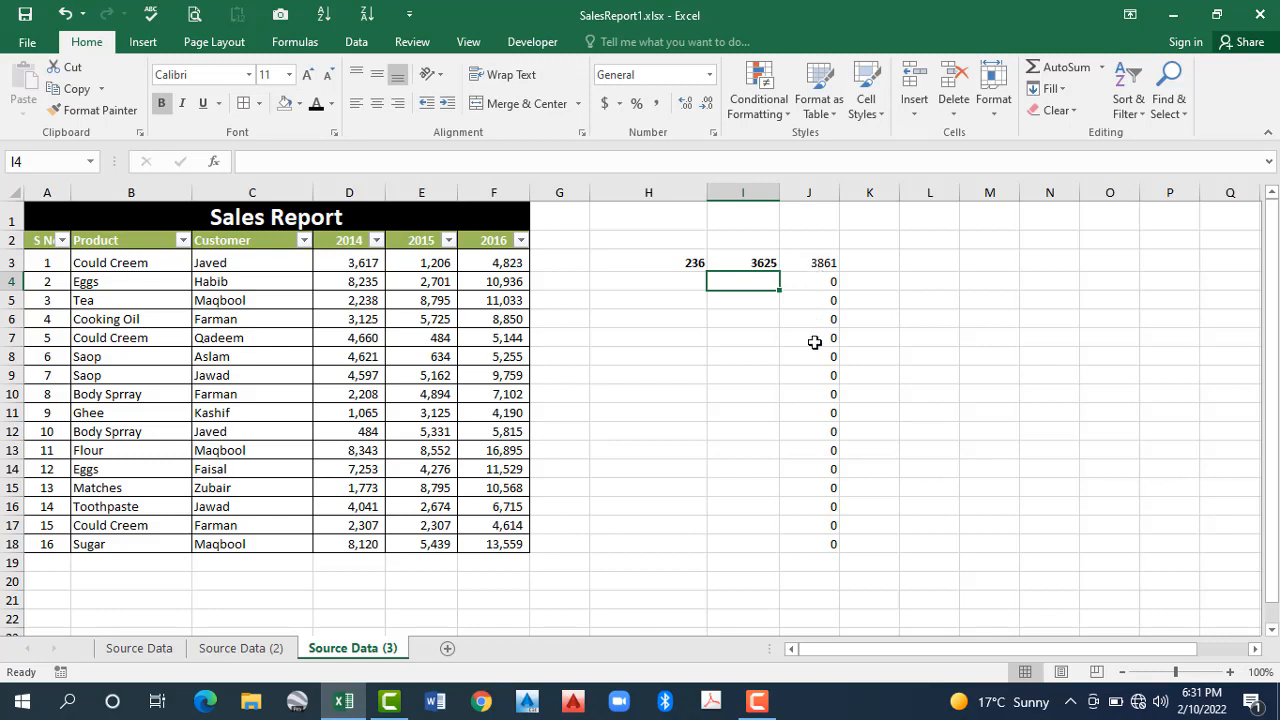
# Step: Clear the test values and pasted formulas from the range H3:J18
pyautogui.moveTo(812, 263); pyautogui.dragTo(815, 544)
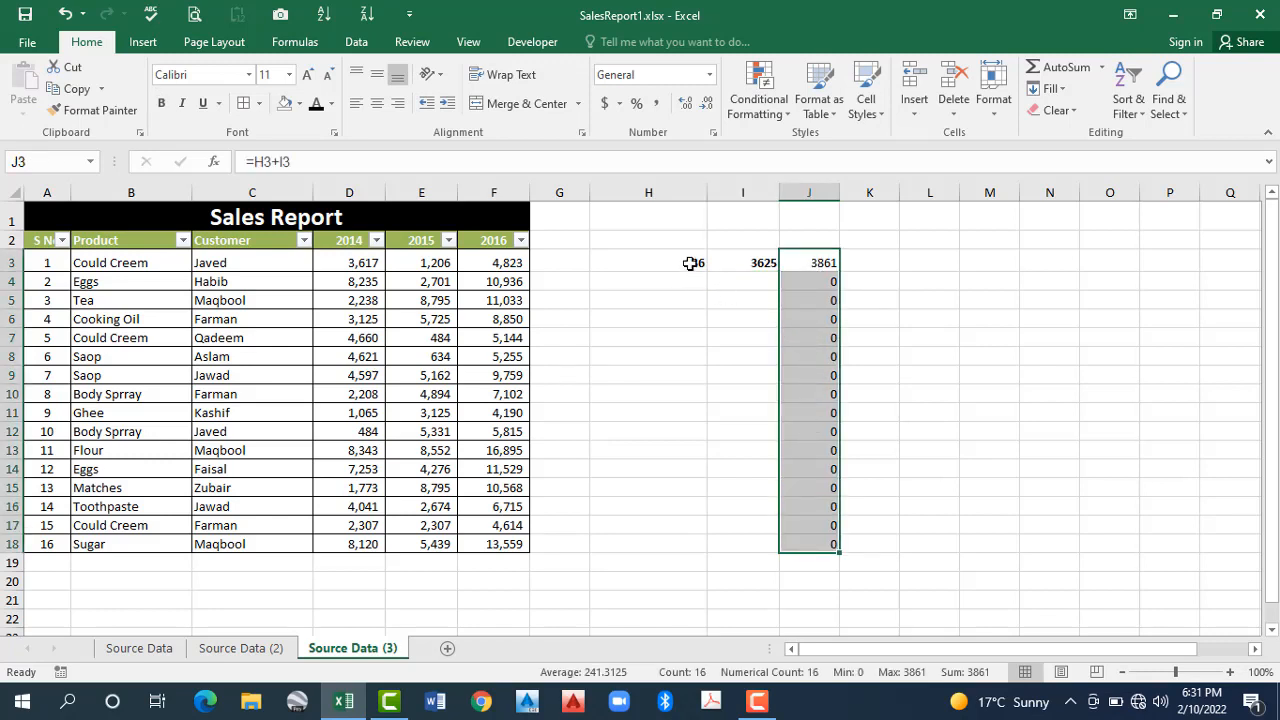
pyautogui.moveTo(690, 263); pyautogui.dragTo(810, 544)
pyautogui.press('Delete')
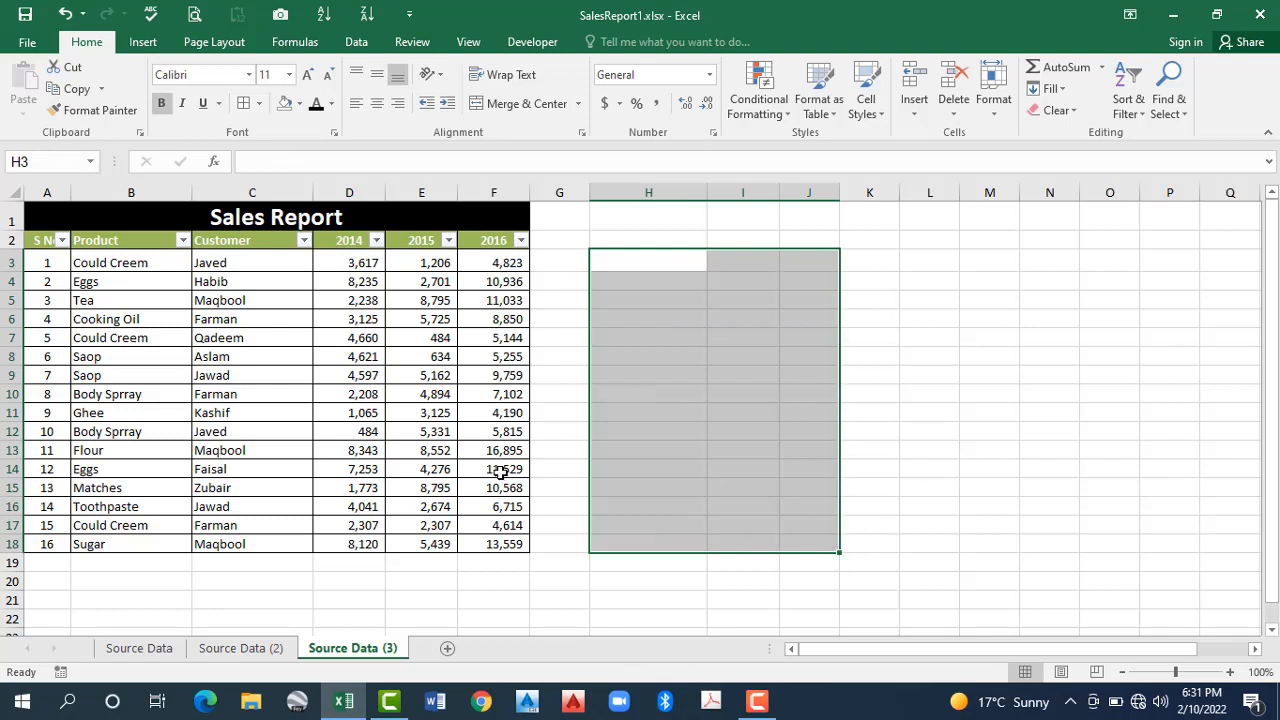
# Step: Copy the 2016 cells F3:F14 and paste only their values at I3 with Paste Special
pyautogui.press('Left')
pyautogui.press('Left')
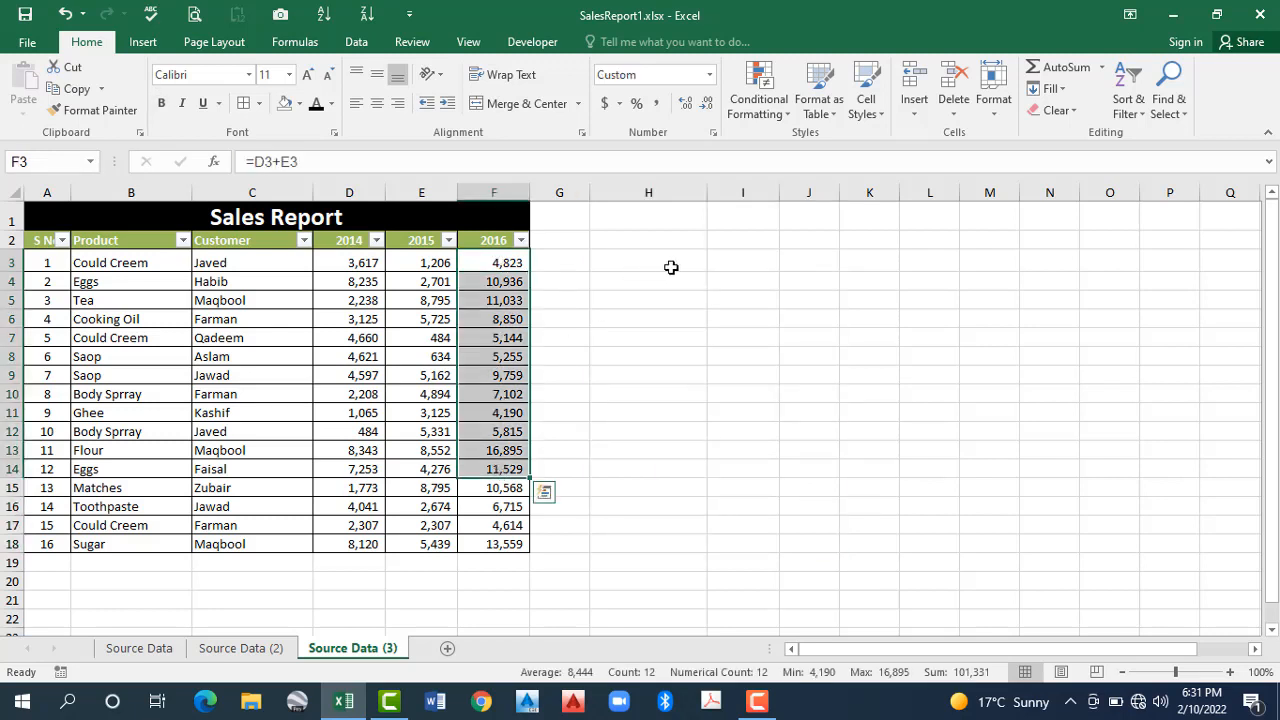
pyautogui.hotkey('ctrl', 'c')
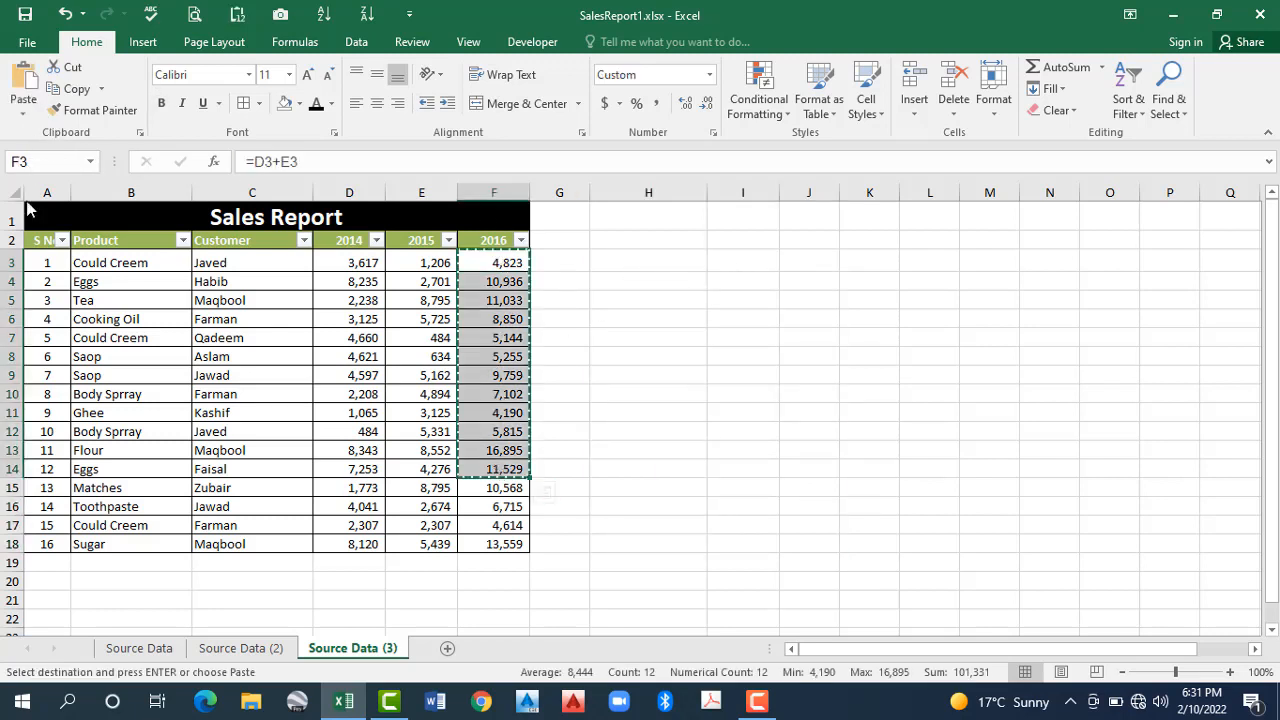
pyautogui.press('Right')
pyautogui.press('Right')
pyautogui.press('Right')
pyautogui.hotkey('alt', 'h')
pyautogui.press('v')
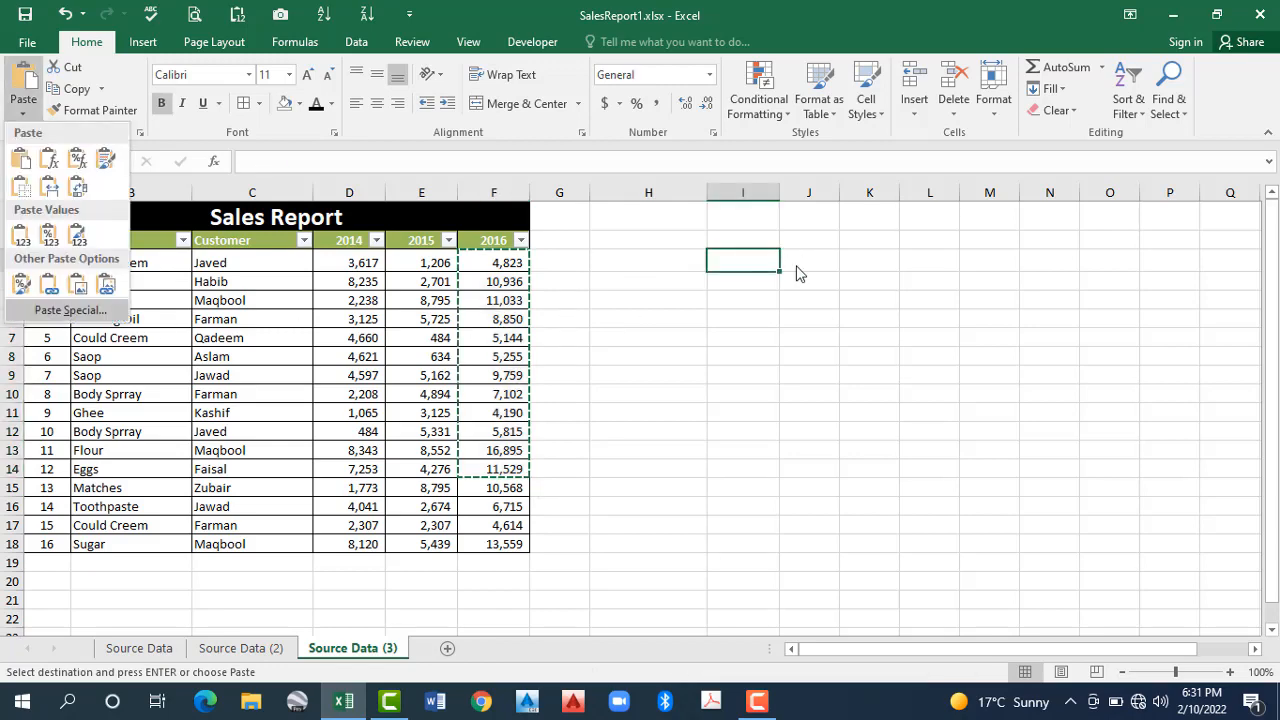
pyautogui.press('s')
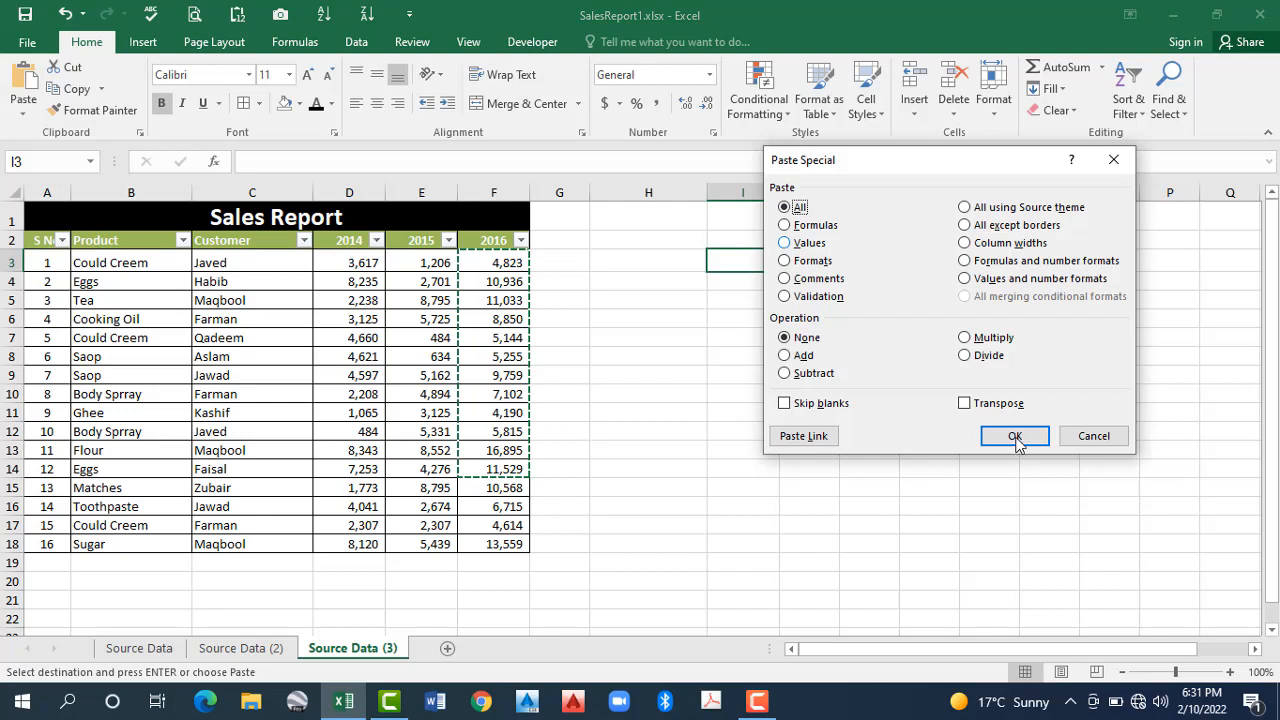
pyautogui.press('v')
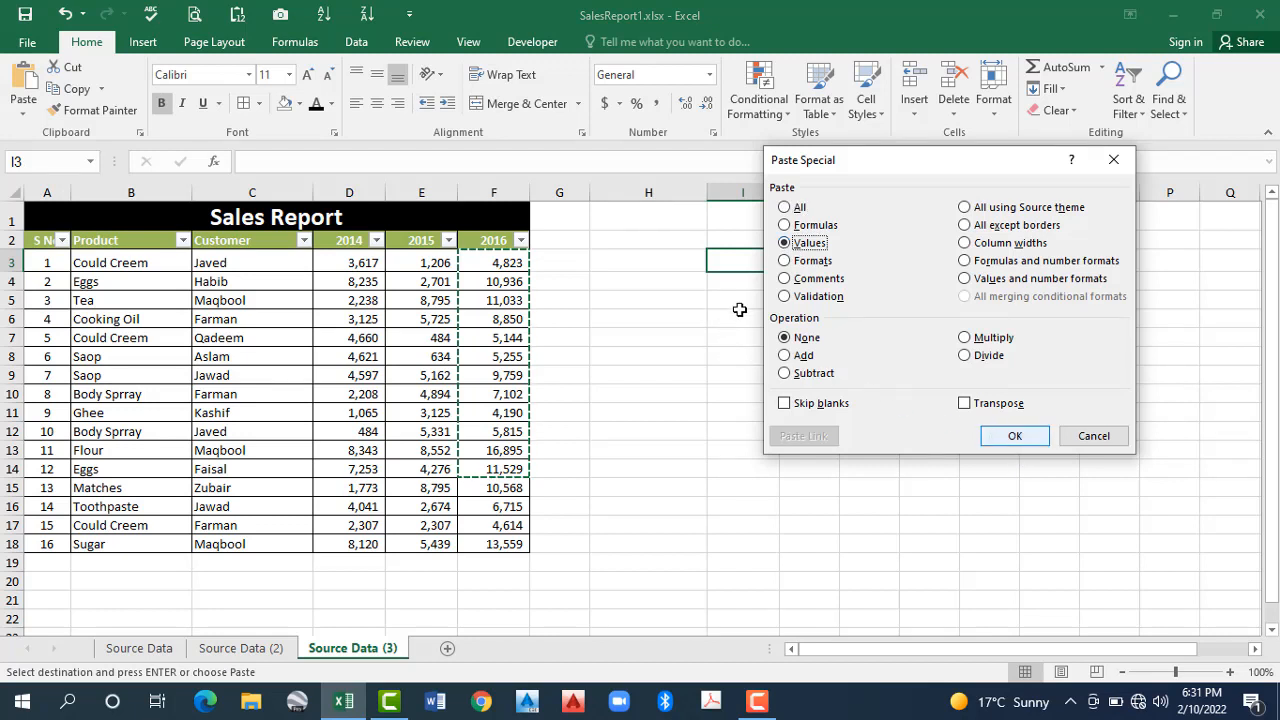
pyautogui.press('Return')
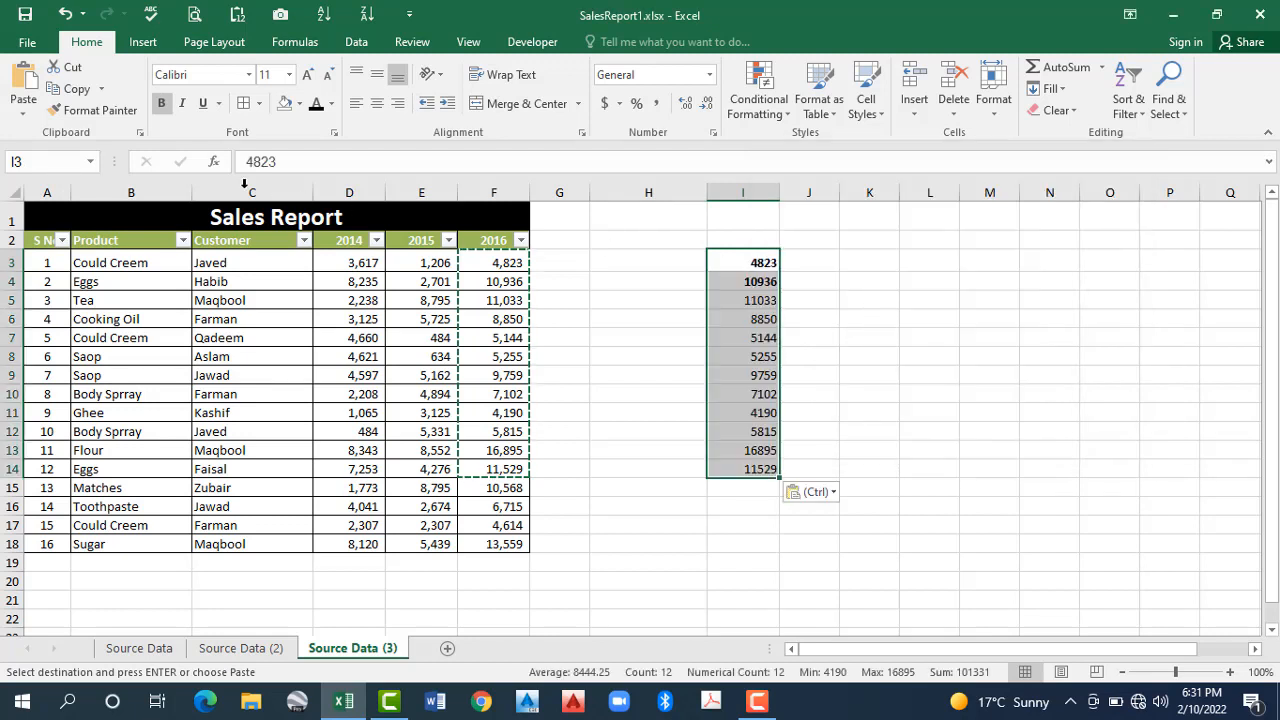
# Step: Compare the content of the pasted cell I3 with the source formulas in the 2016 column
pyautogui.click(278, 164)
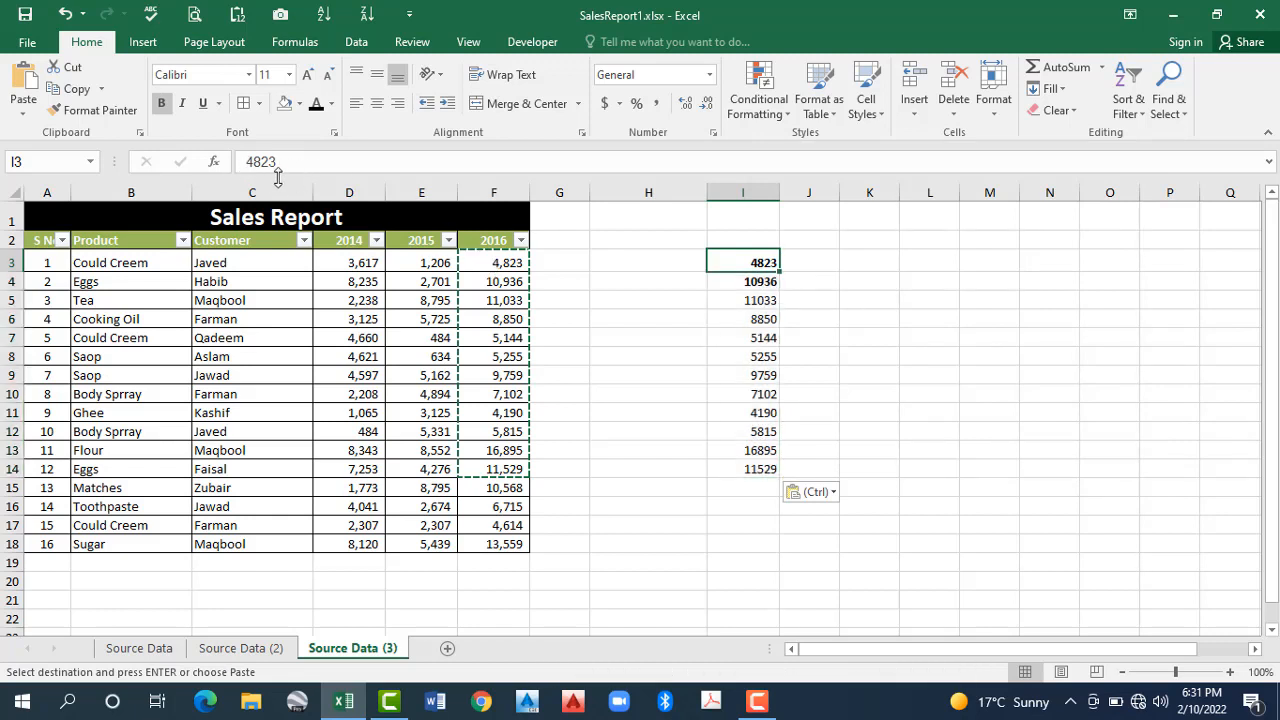
pyautogui.click(478, 263)
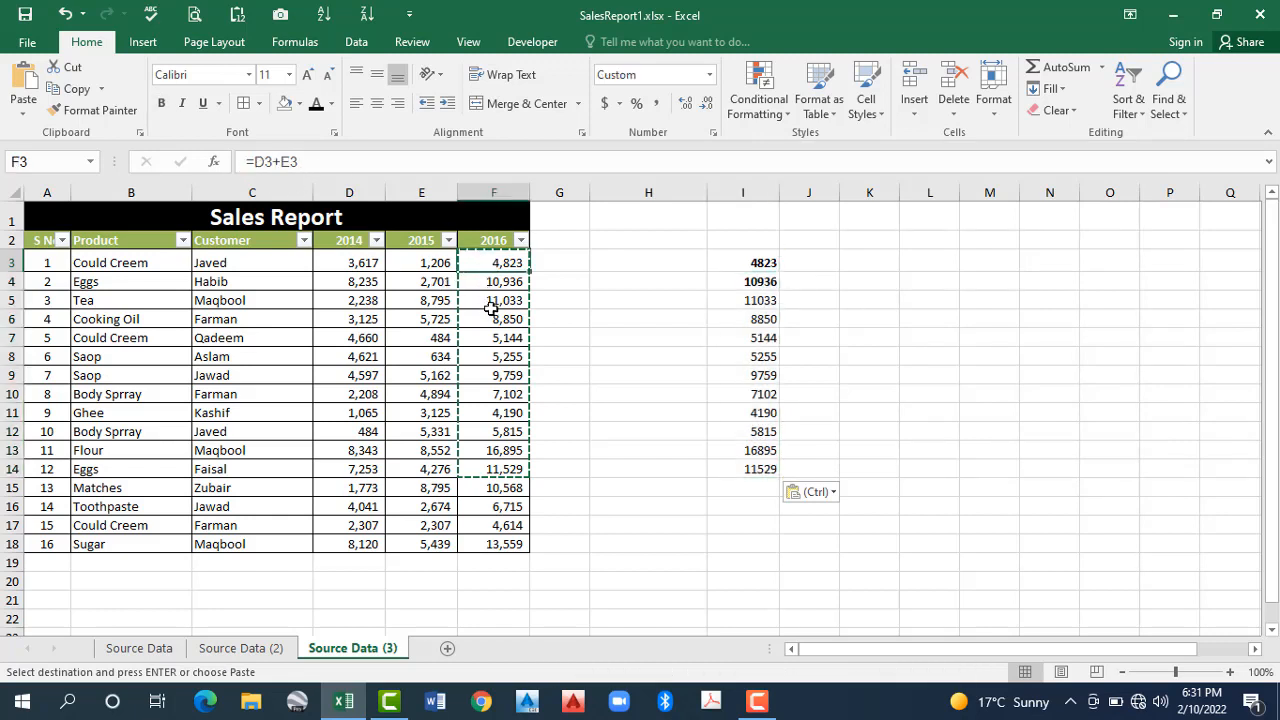
pyautogui.click(495, 285)
pyautogui.moveTo(494, 318); pyautogui.dragTo(488, 302)
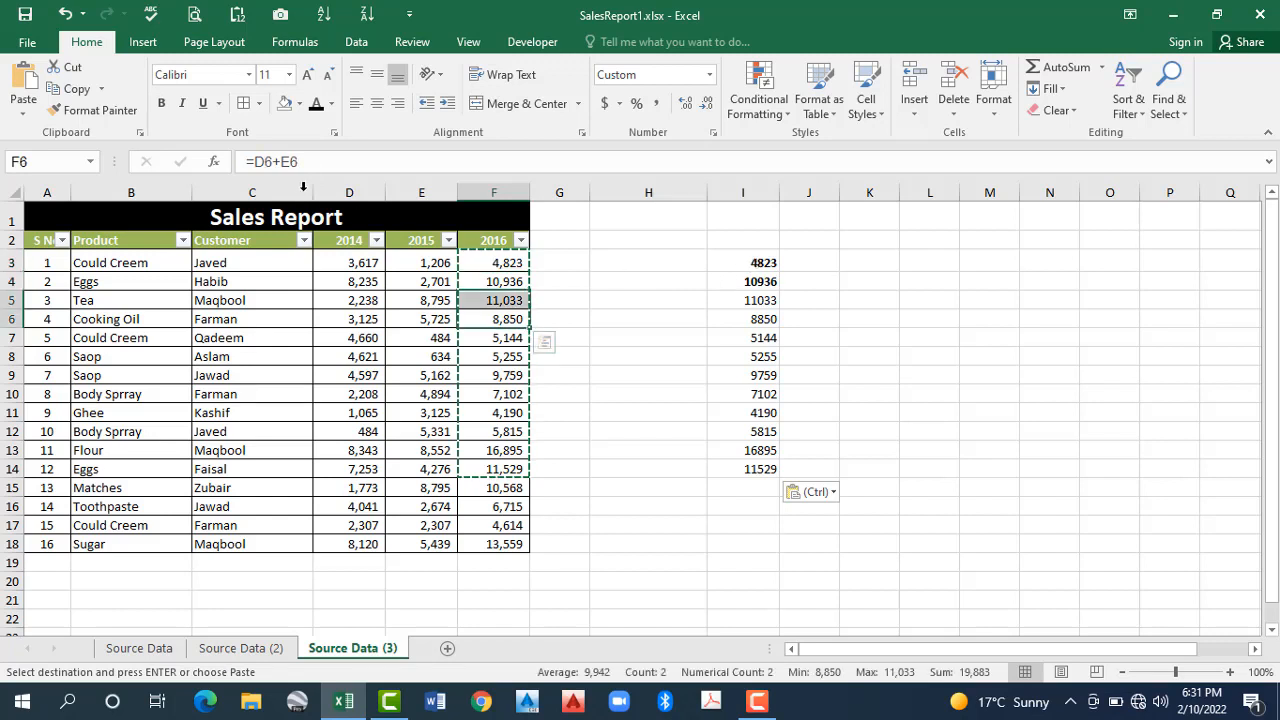
pyautogui.click(764, 268)
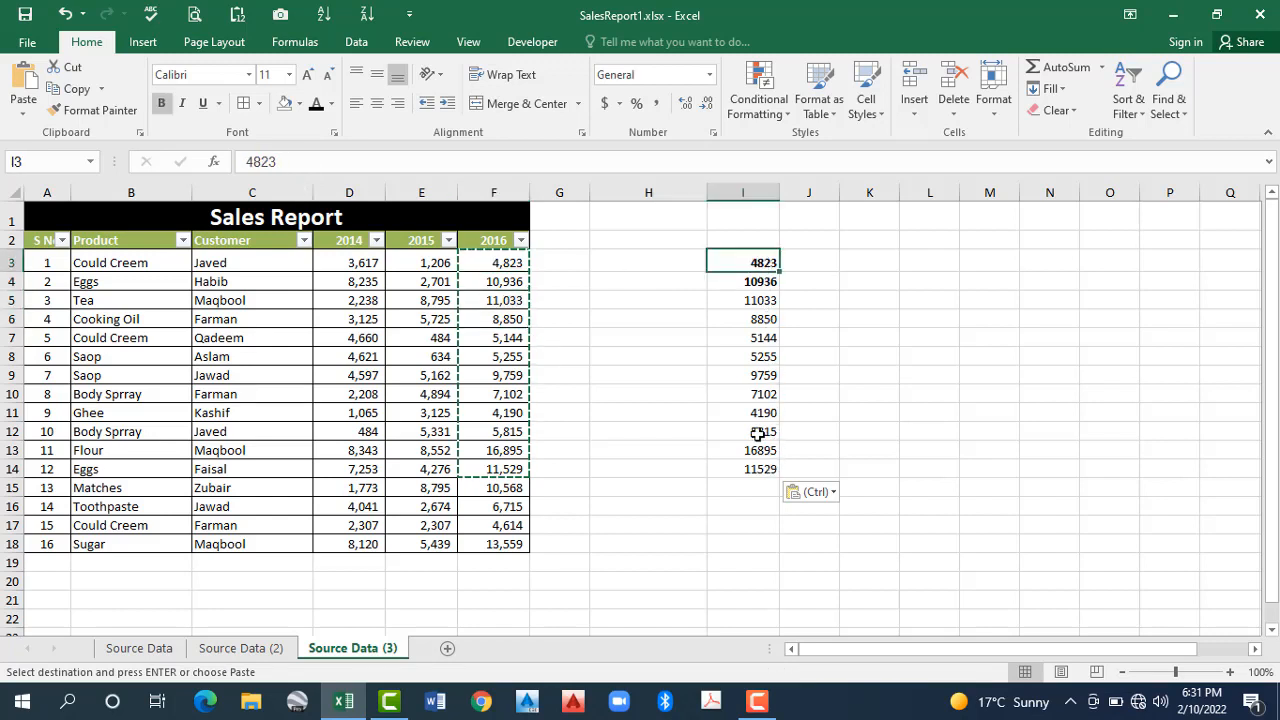
pyautogui.hotkey('ctrl', 'shift', 'Down')
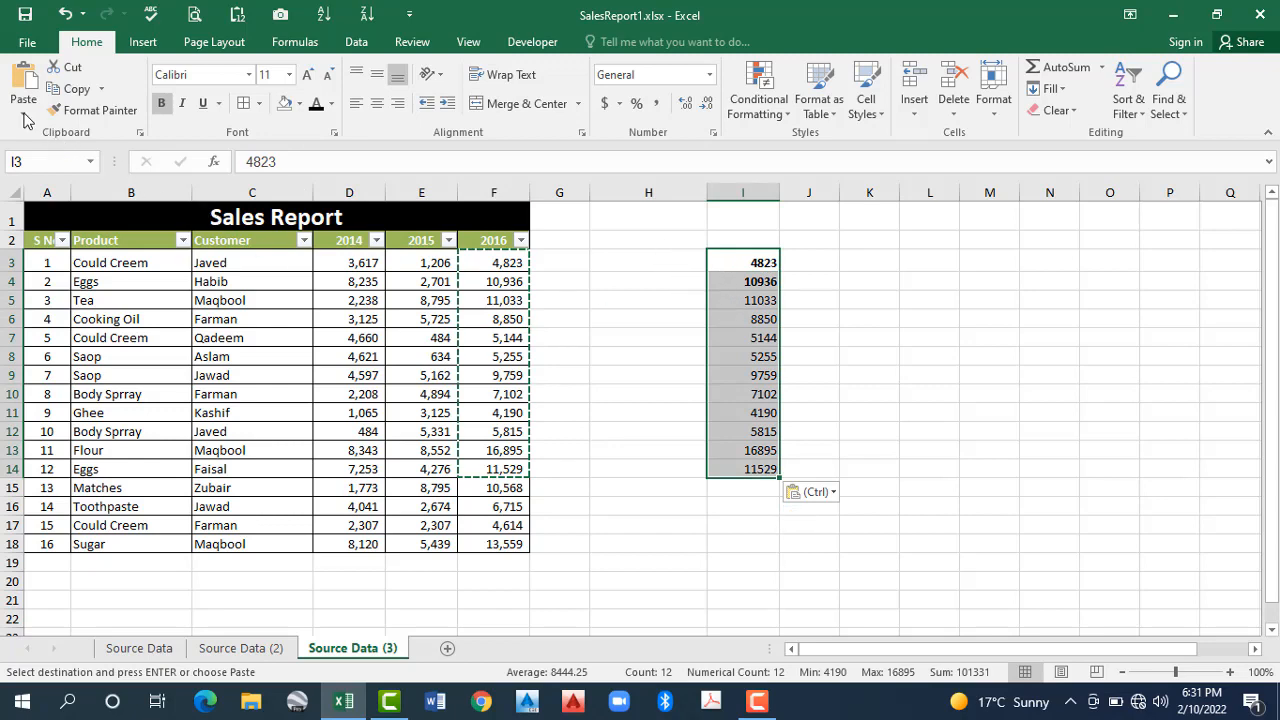
pyautogui.click(75, 314)
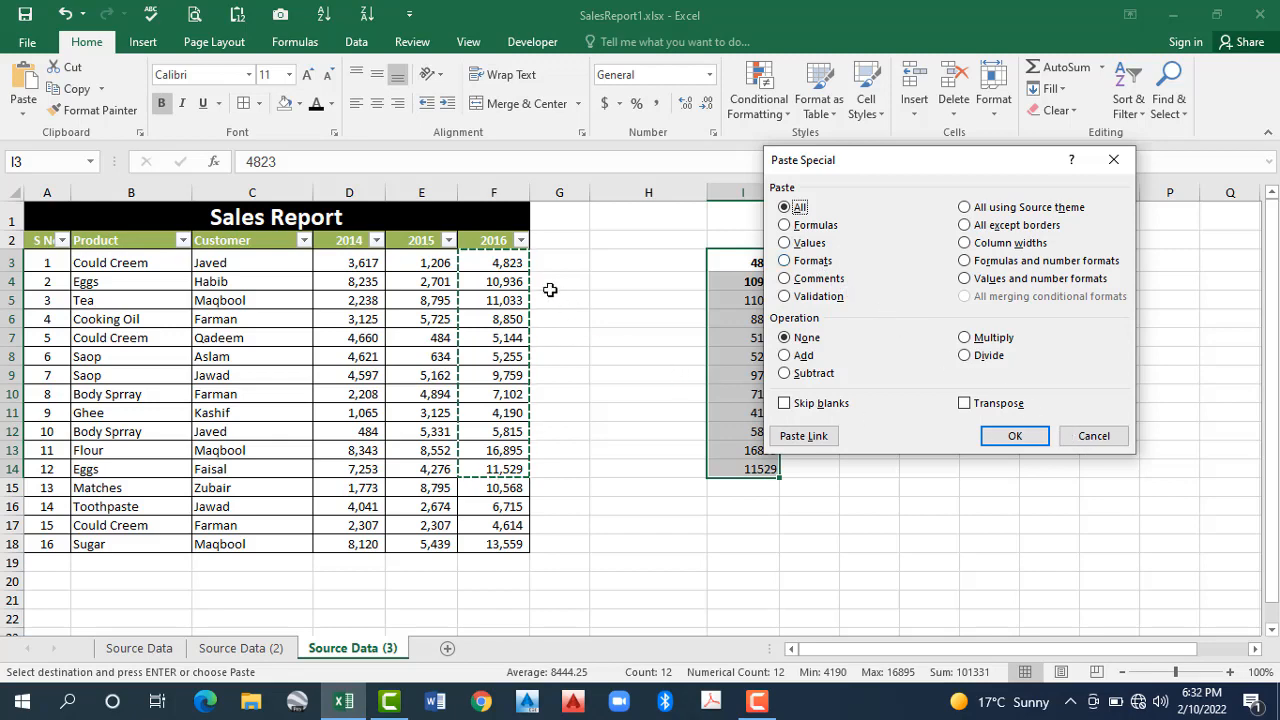
pyautogui.press('Escape')
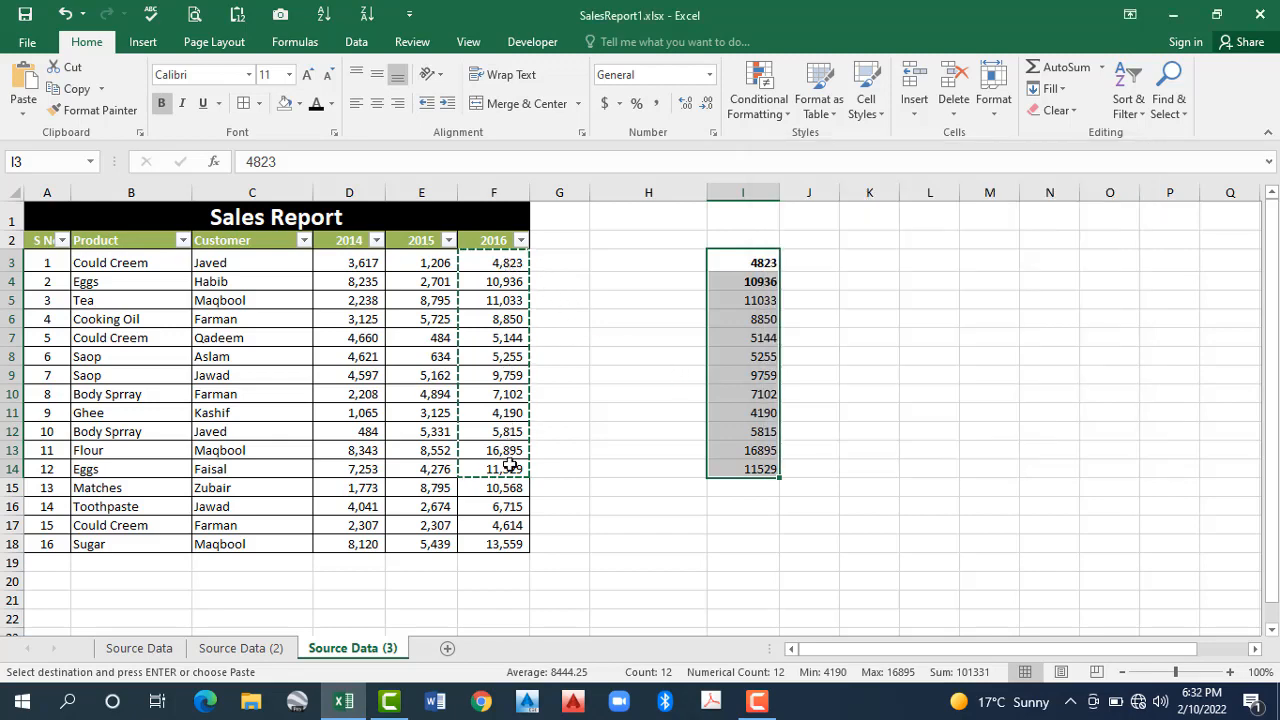
# Step: Fill the first five 2016 cells, F3:F7, with yellow
pyautogui.moveTo(500, 263); pyautogui.dragTo(500, 469)
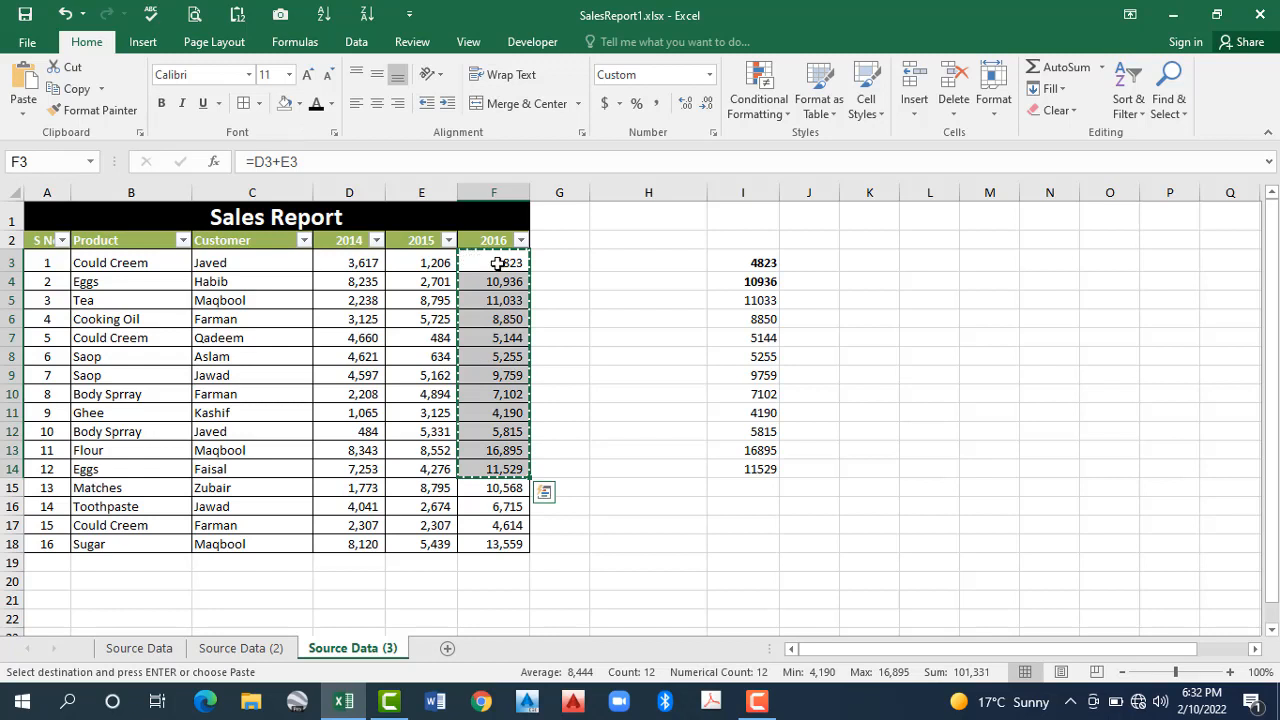
pyautogui.hotkey('shift', 'Up')
pyautogui.hotkey('shift', 'Up')
pyautogui.hotkey('shift', 'Up')
pyautogui.hotkey('shift', 'Up')
pyautogui.hotkey('shift', 'Up')
pyautogui.hotkey('shift', 'Up')
pyautogui.hotkey('shift', 'Up')
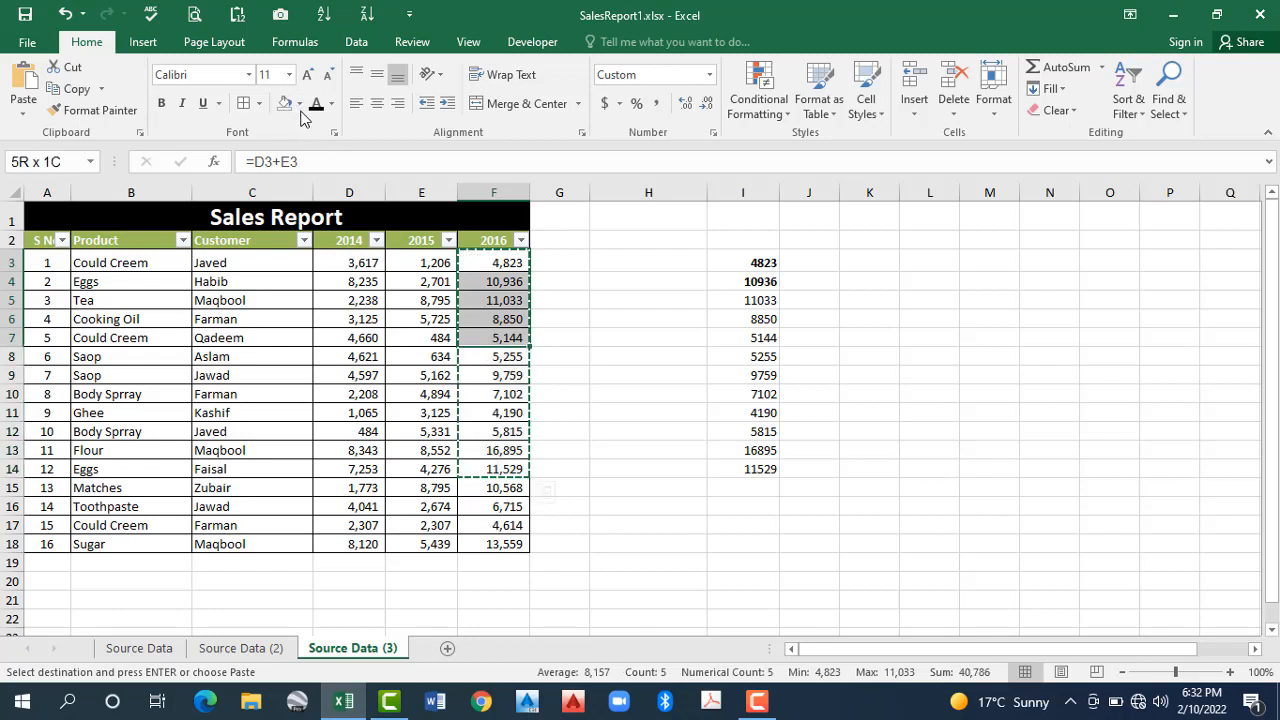
pyautogui.hotkey('alt', 'h')
pyautogui.press('h')
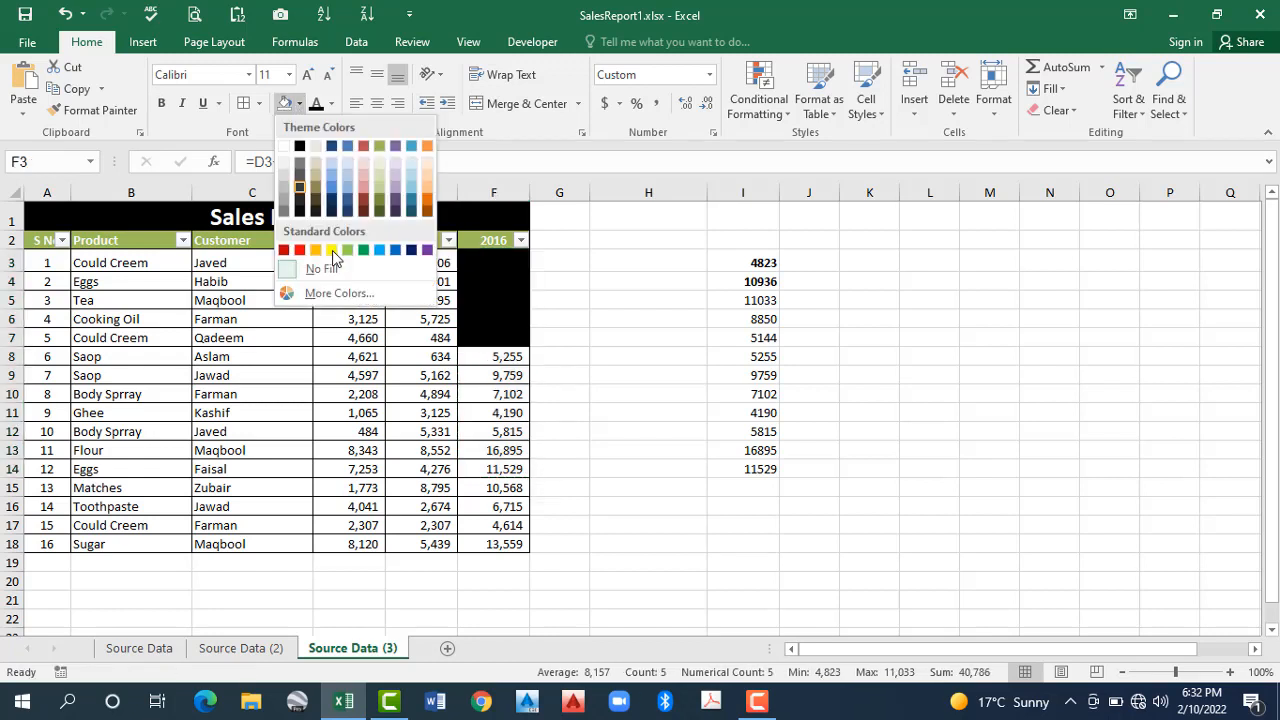
pyautogui.click(333, 252)
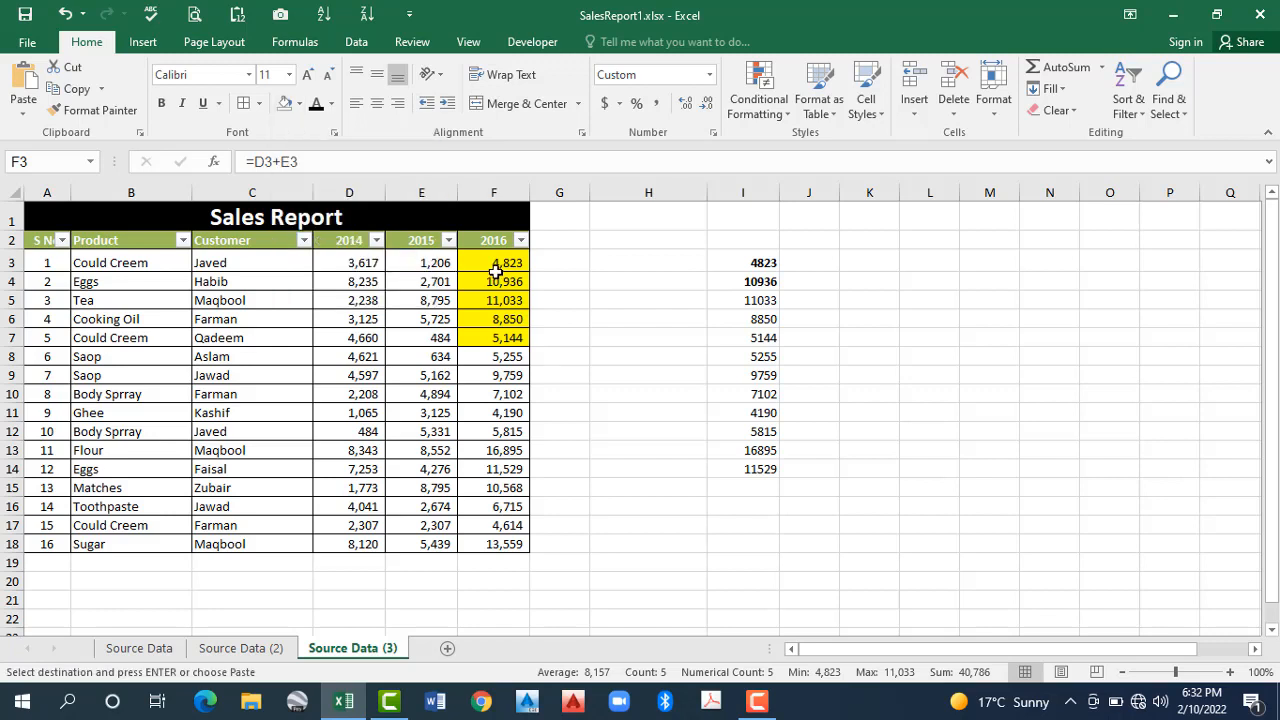
pyautogui.press('Return')
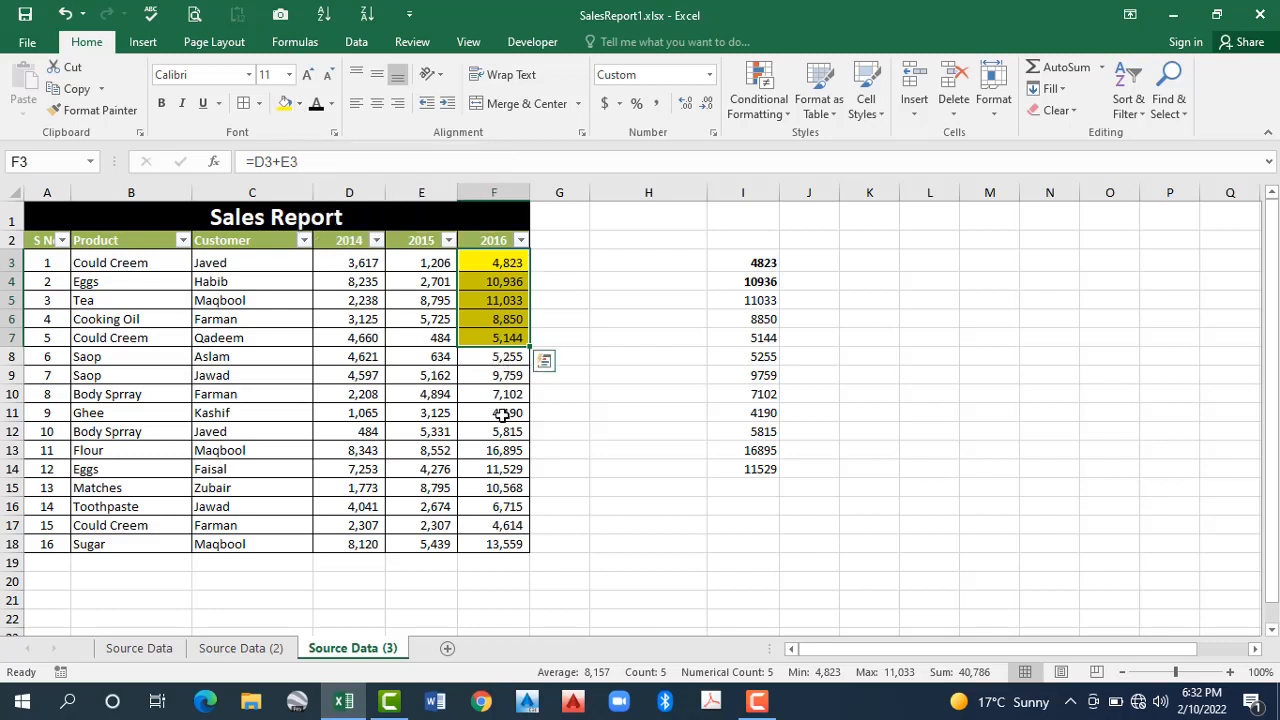
# Step: Fill the next five 2016 cells, F8:F12, with red and set their font color to white
pyautogui.moveTo(494, 357); pyautogui.dragTo(494, 432)
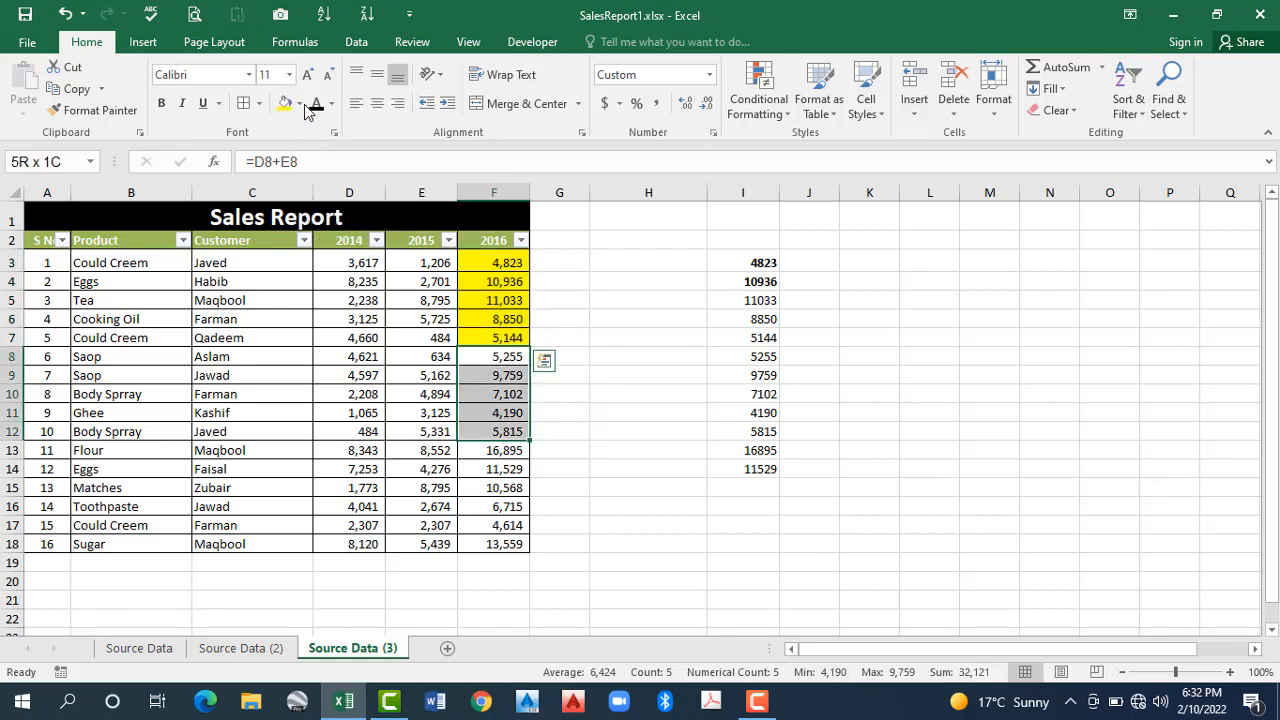
pyautogui.click(299, 103)
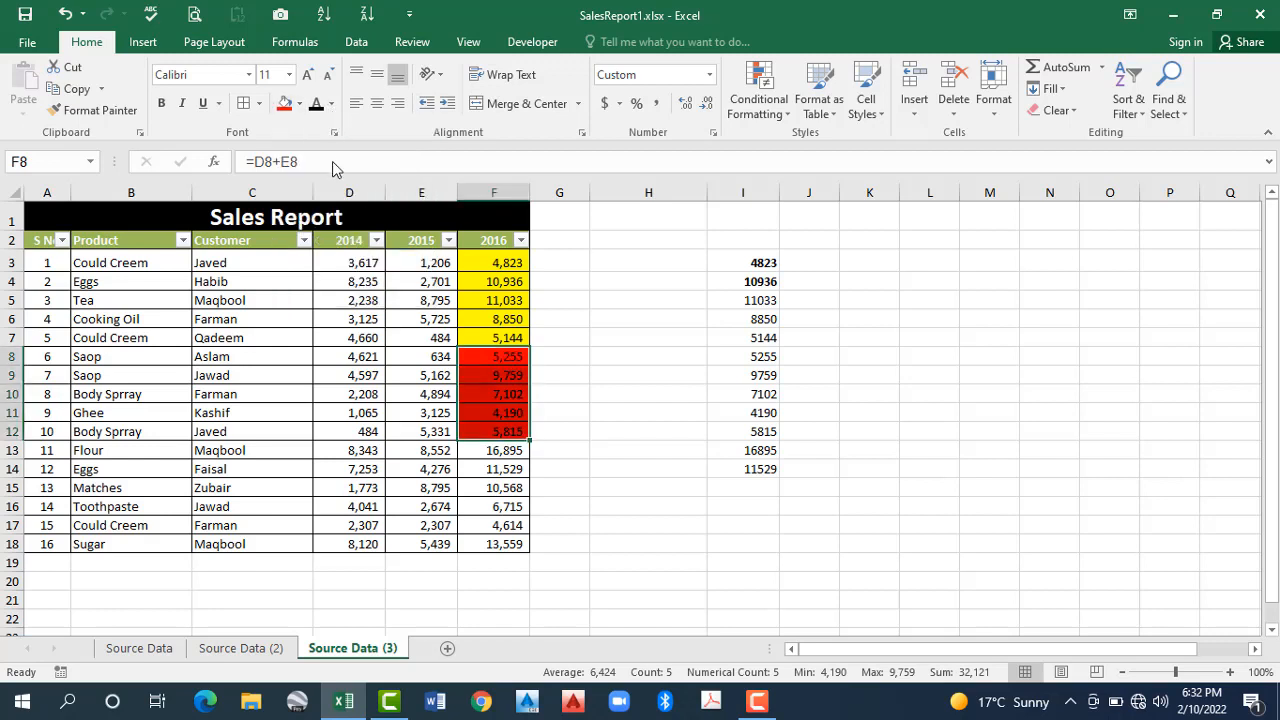
pyautogui.click(331, 103)
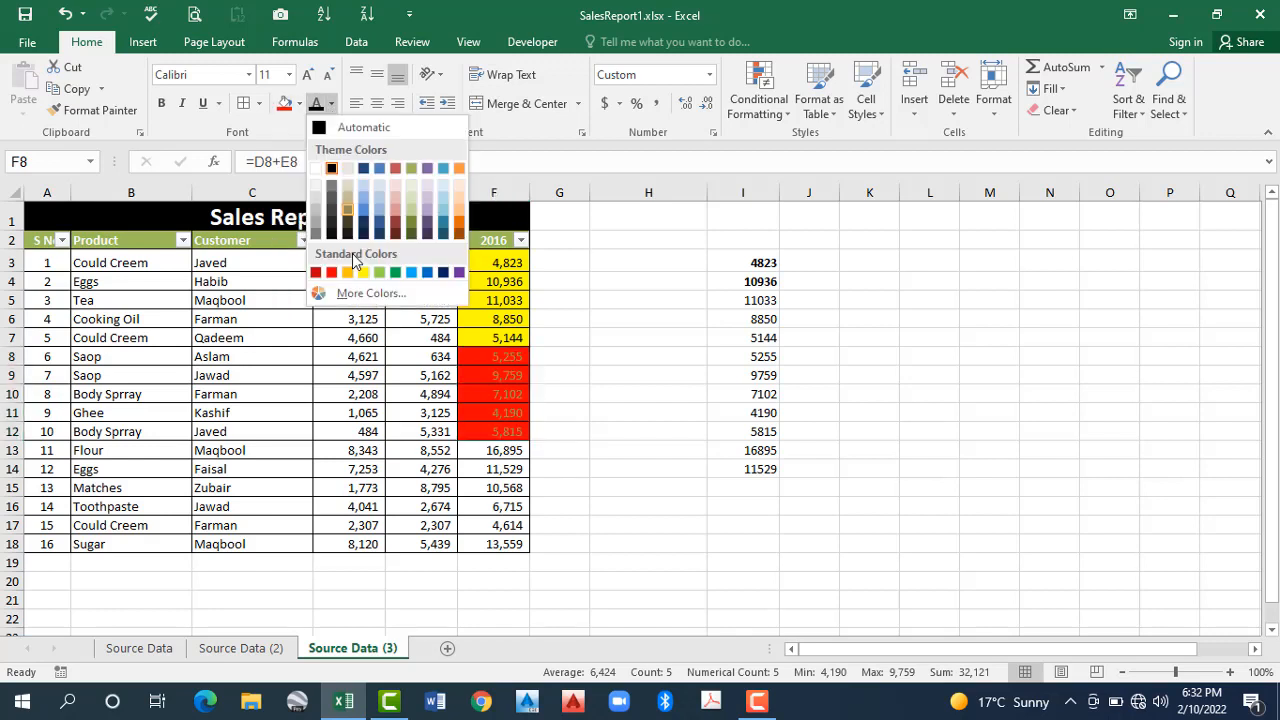
pyautogui.click(316, 170)
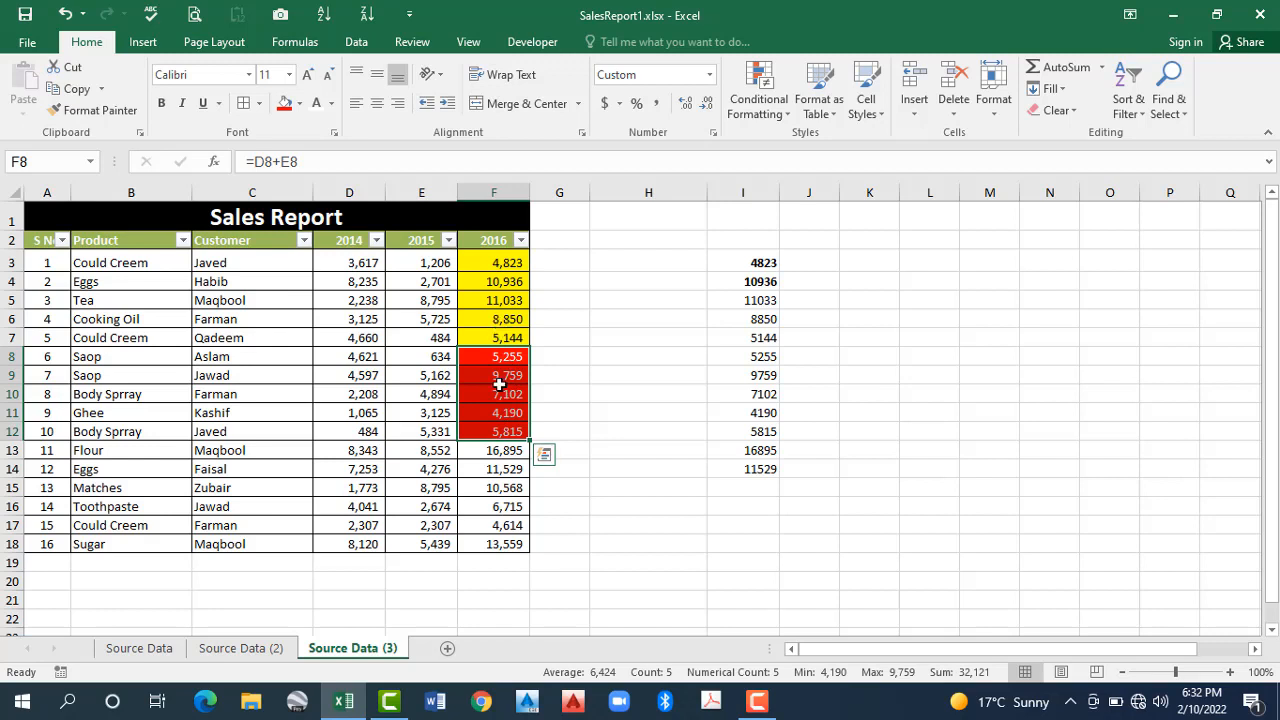
# Step: Make the 2016 cells F6:F10 bold
pyautogui.press('Up')
pyautogui.press('Up')
pyautogui.hotkey('shift', 'Down')
pyautogui.hotkey('shift', 'Down')
pyautogui.hotkey('shift', 'Down')
pyautogui.hotkey('shift', 'Down')
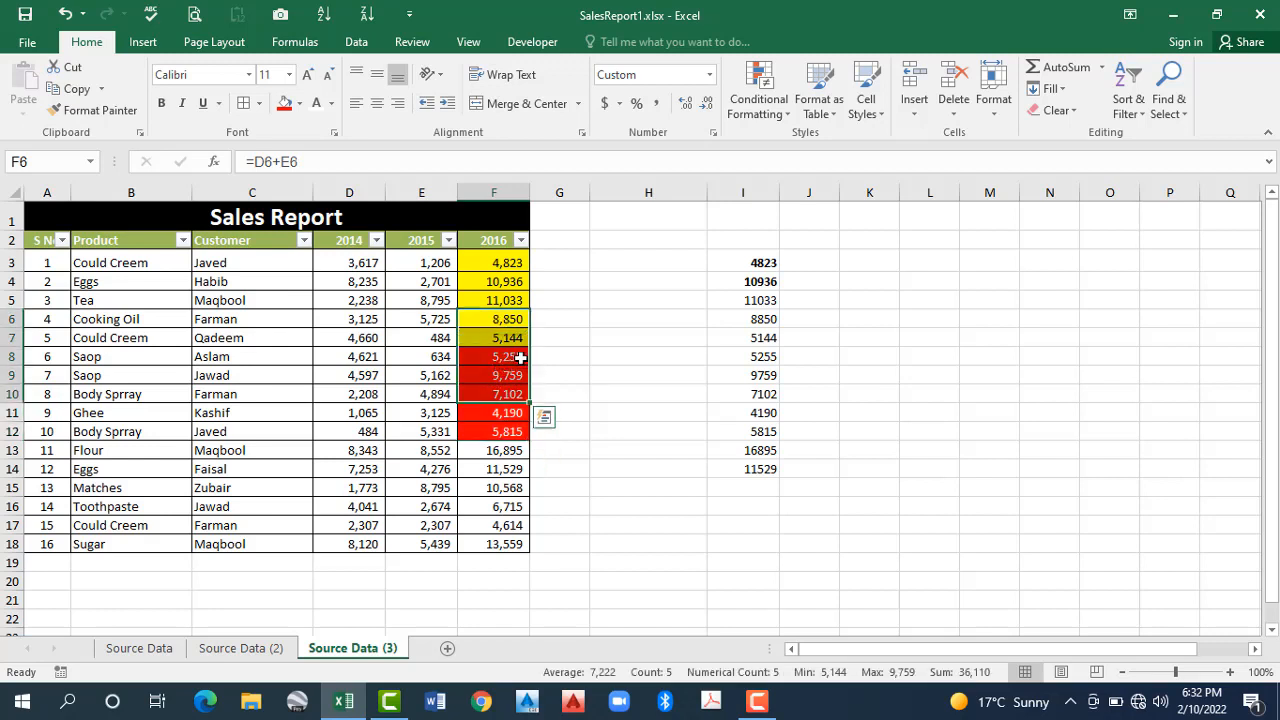
pyautogui.hotkey('ctrl', 'b')
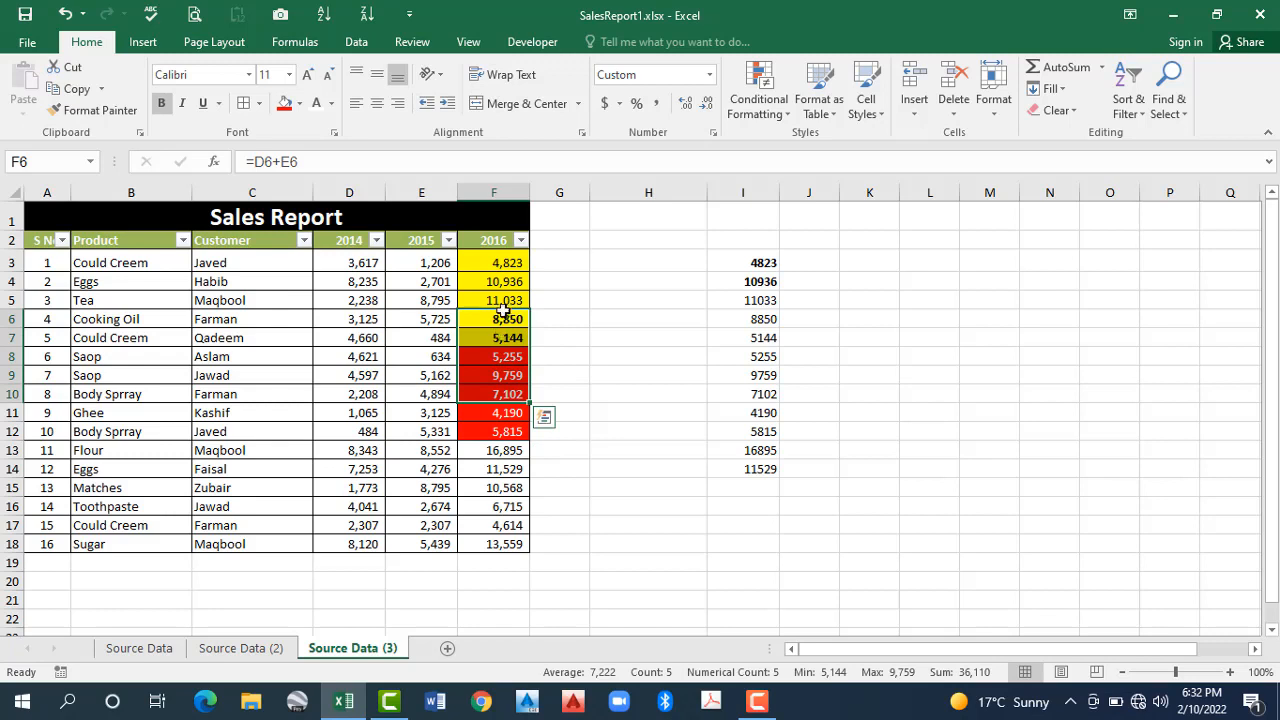
# Step: Copy the 2016 cells F3:F12 and paste only their formats at L3 with Paste Special
pyautogui.moveTo(503, 263); pyautogui.dragTo(503, 436)
pyautogui.click(77, 89)
pyautogui.click(925, 267)
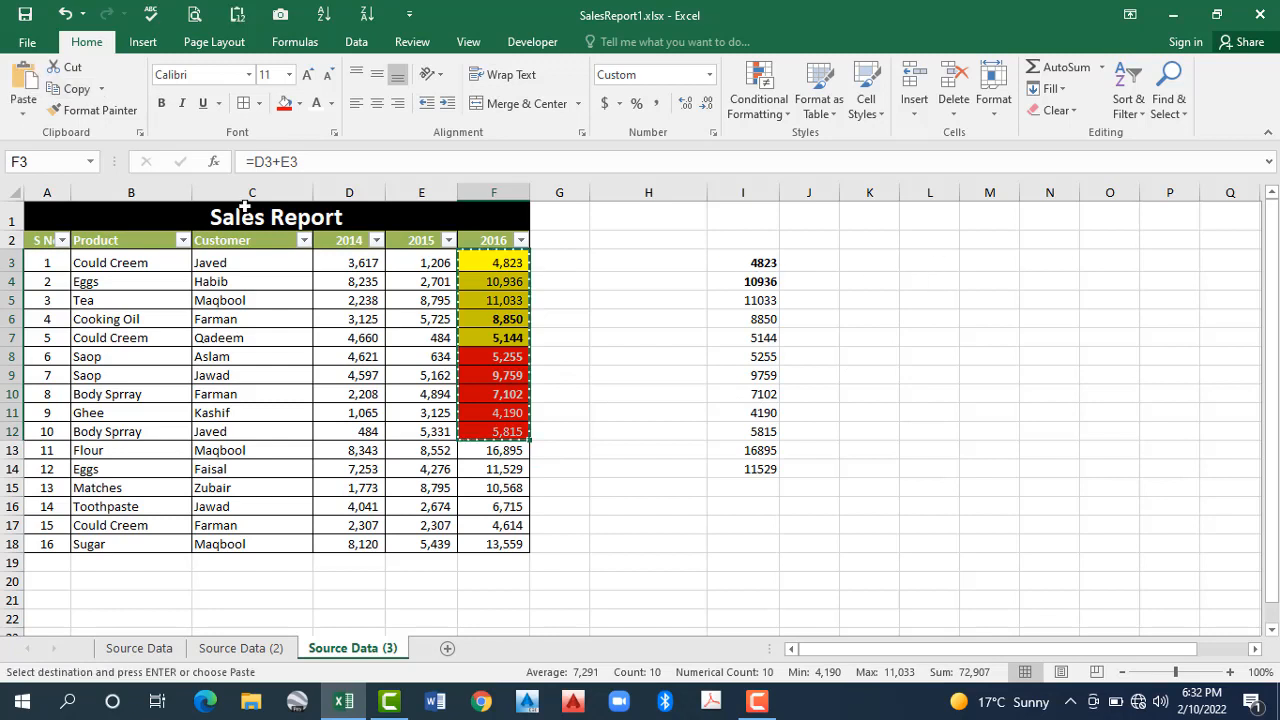
pyautogui.click(57, 309)
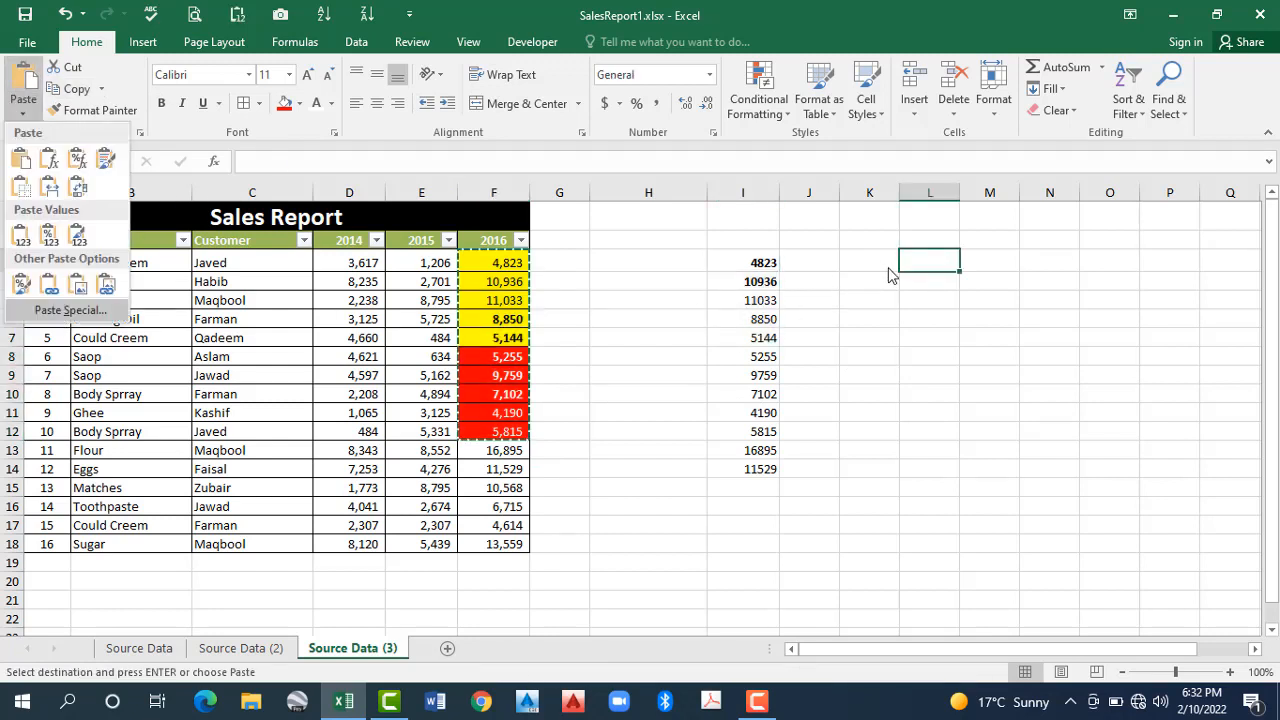
pyautogui.click(800, 262)
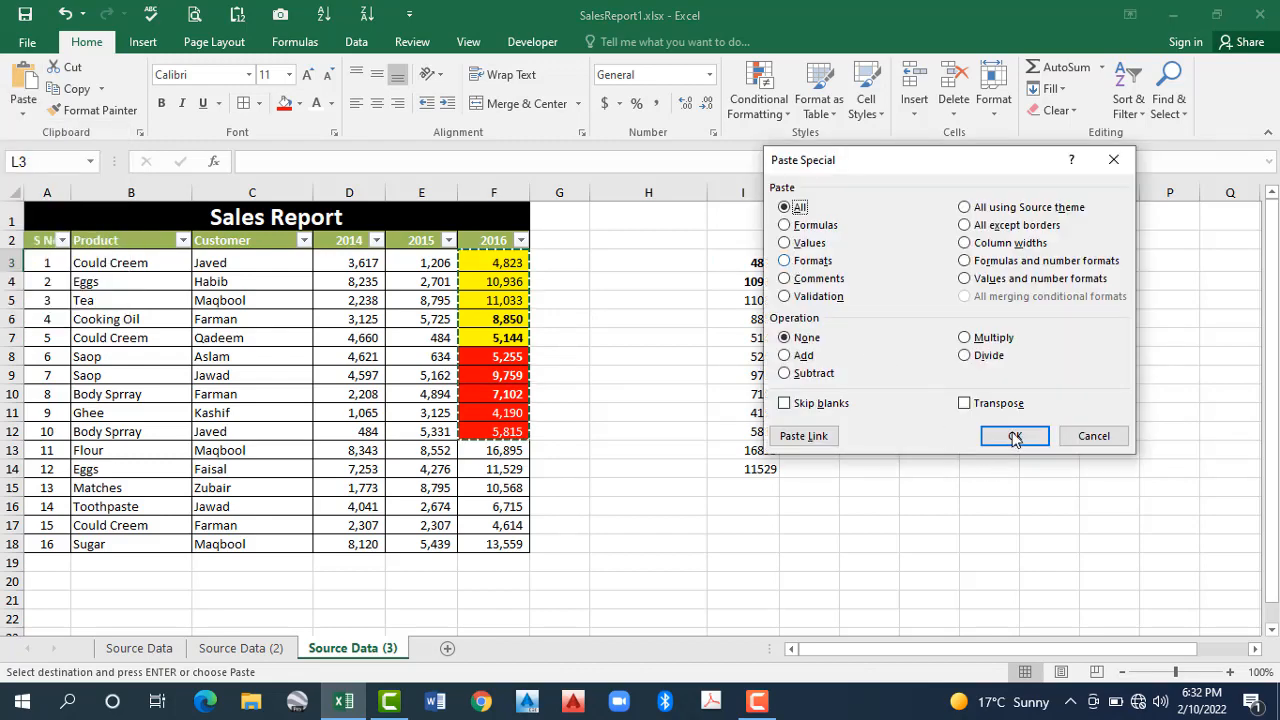
pyautogui.click(1014, 436)
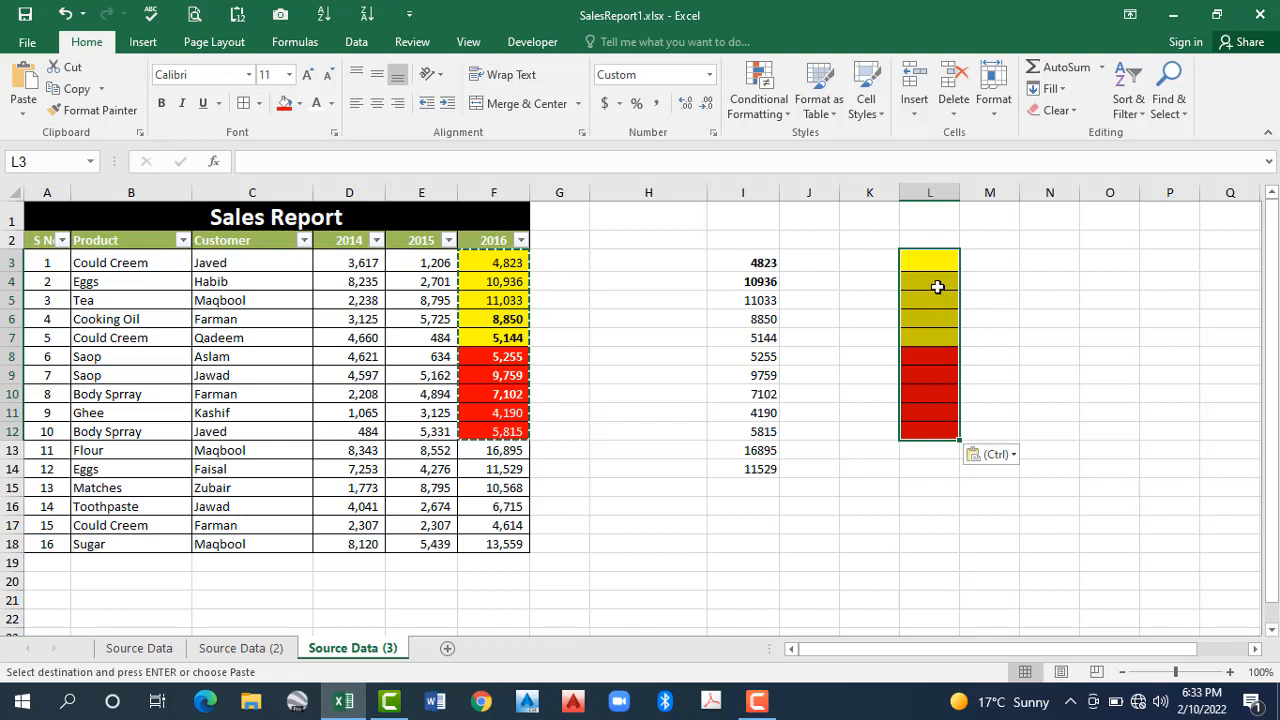
# Step: Test the pasted formats by entering 223 in L3, 233 in L6 and 236 in L8
pyautogui.click(932, 286)
pyautogui.click(934, 261)
pyautogui.write('223')
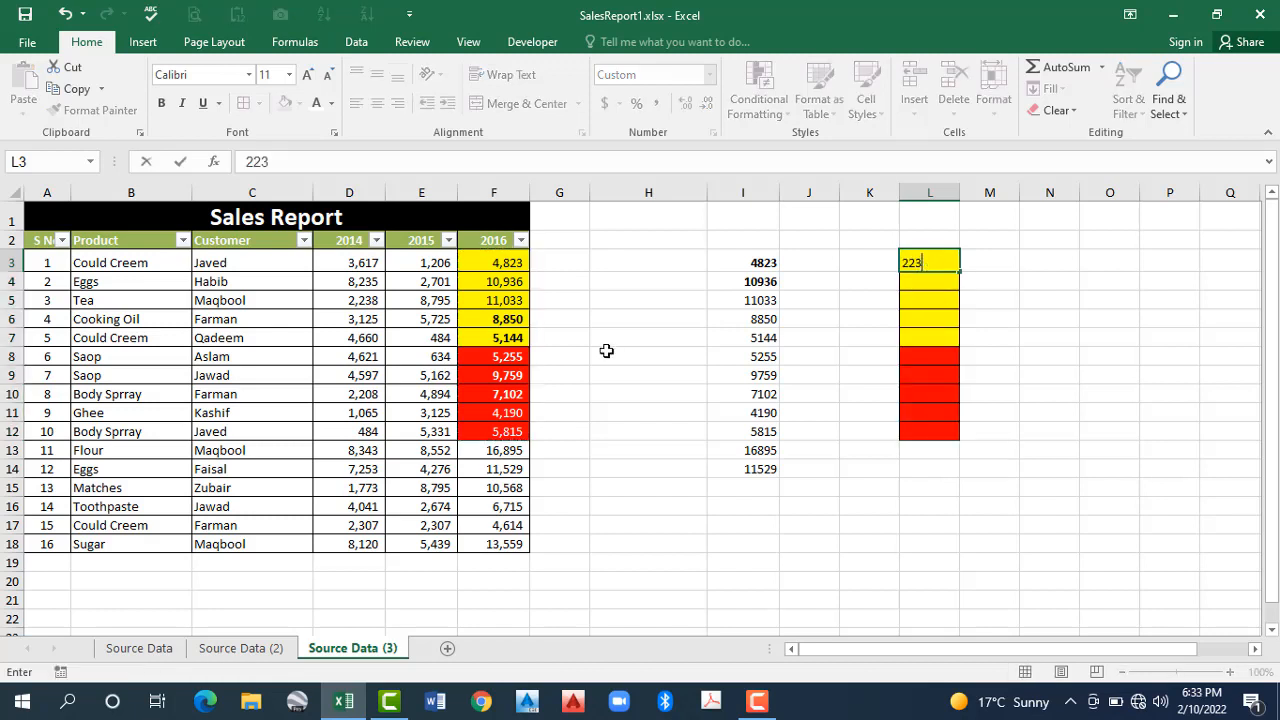
pyautogui.press('Return')
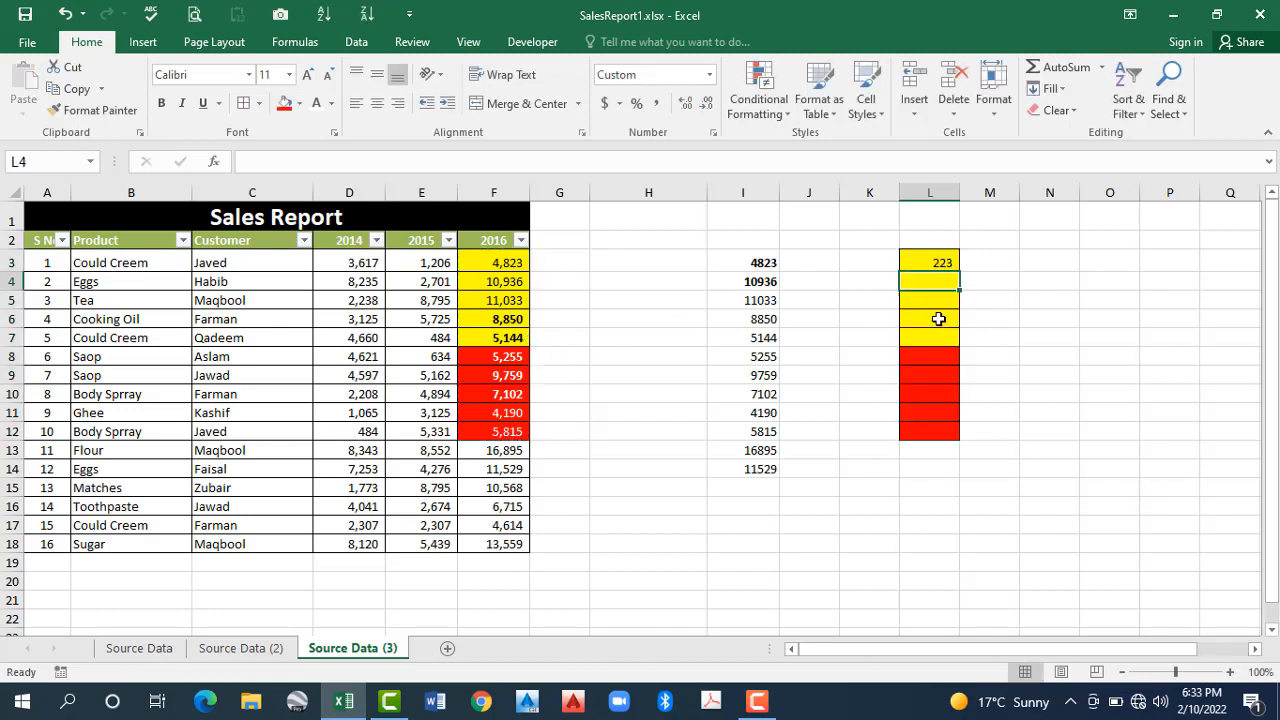
pyautogui.press('Down')
pyautogui.press('Down')
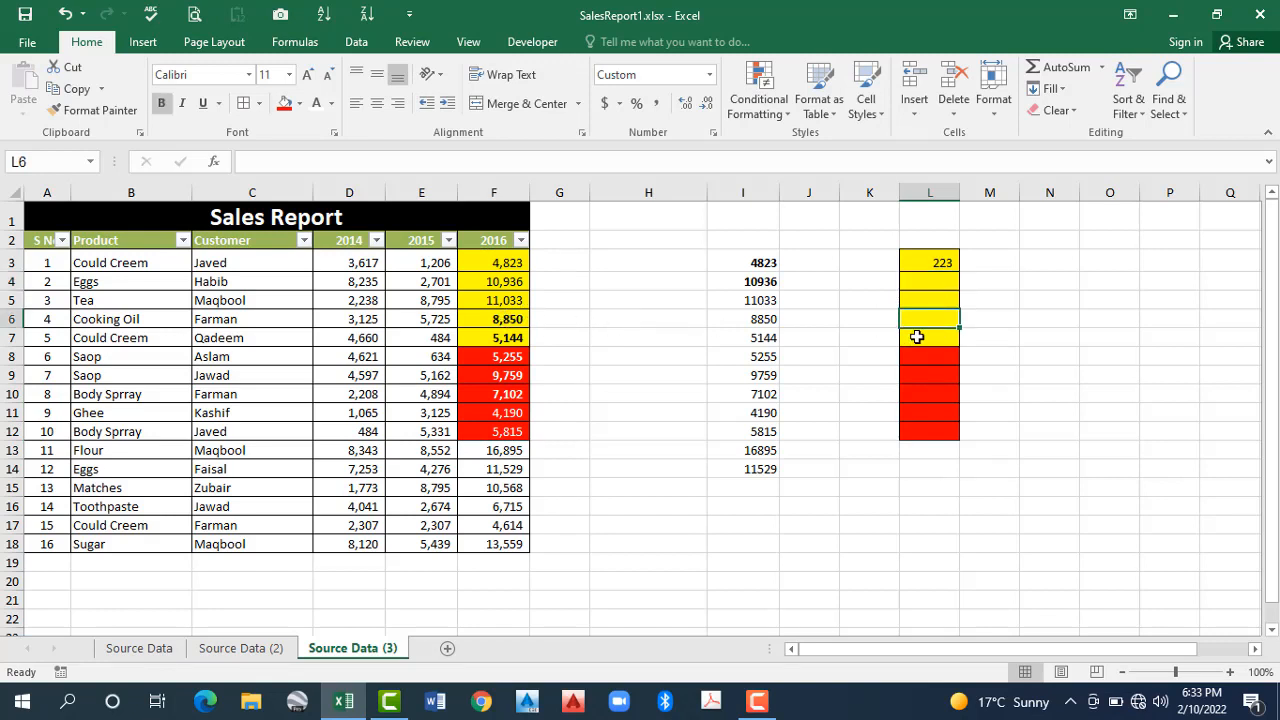
pyautogui.write('233')
pyautogui.press('Return')
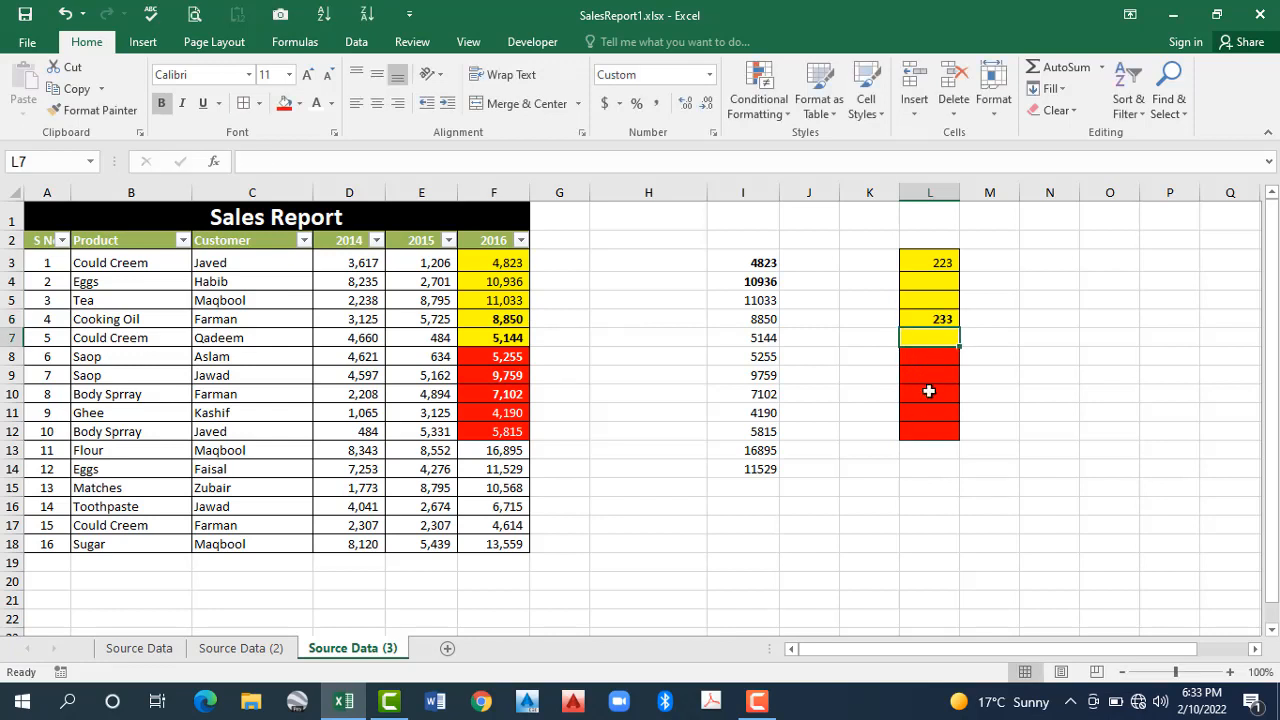
pyautogui.press('Down')
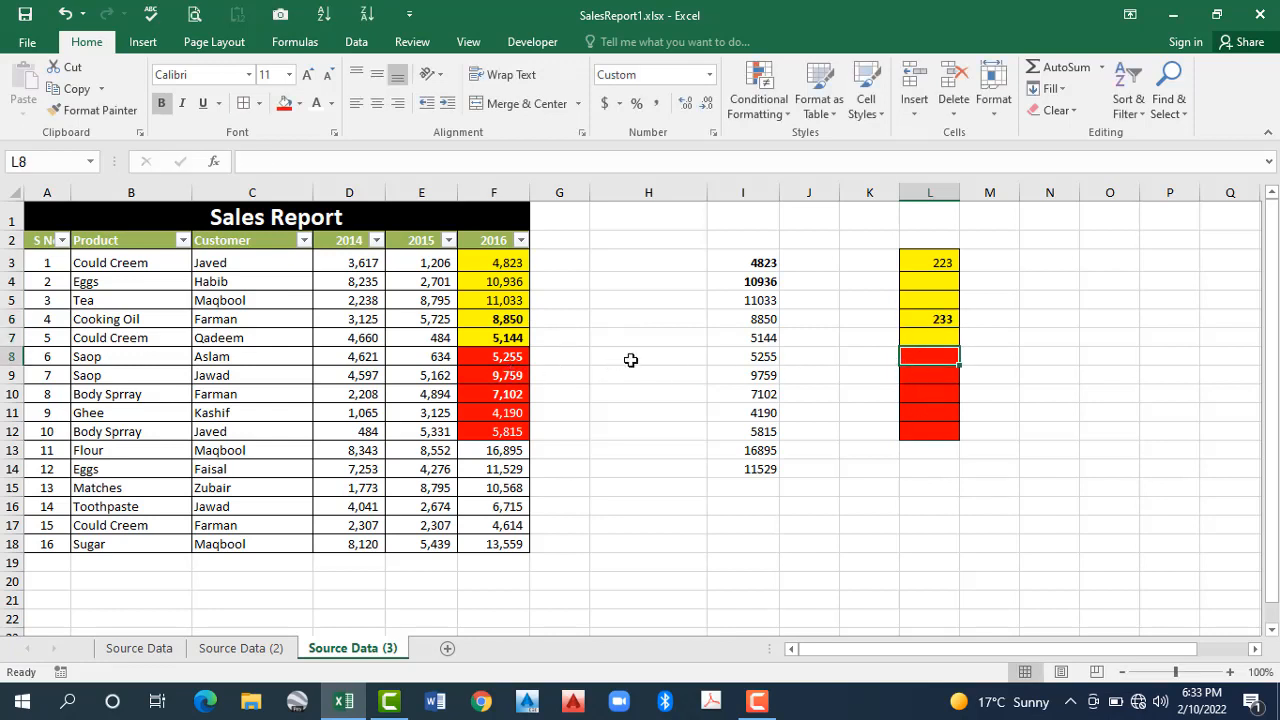
pyautogui.write('236')
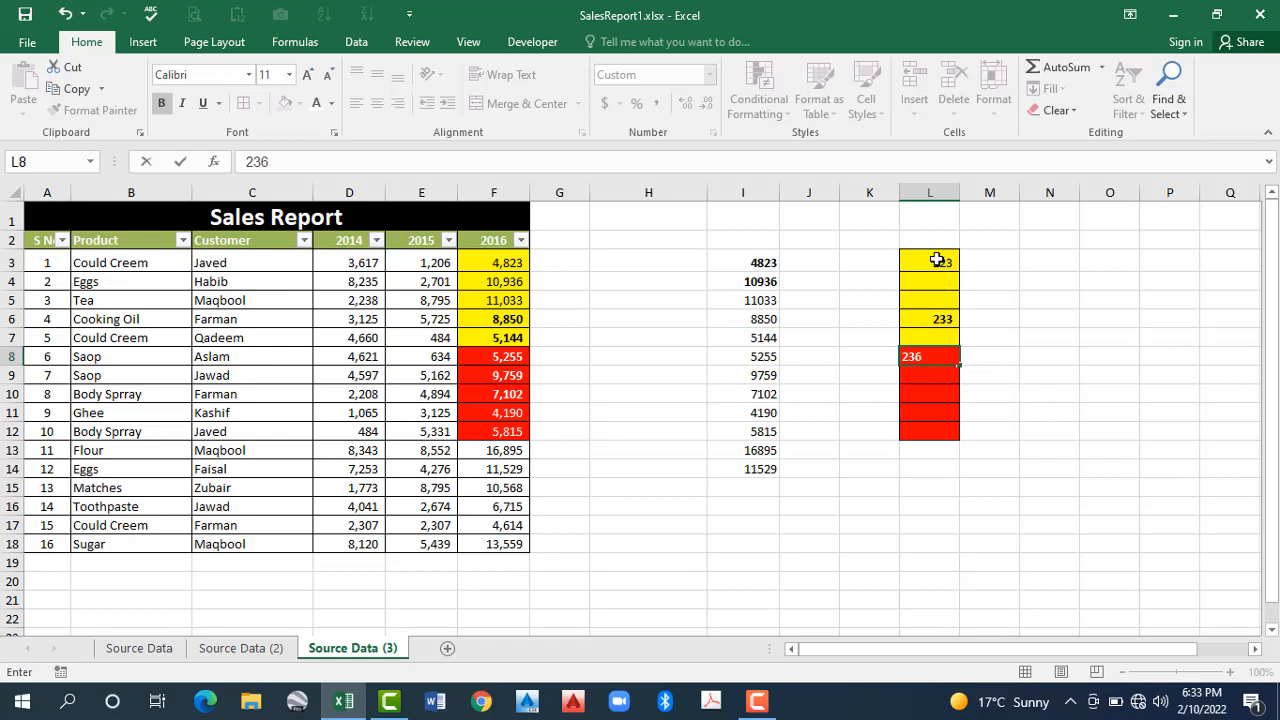
pyautogui.click(988, 394)
# Step: Compare the formatting of L3:L12 with the source cells F3:F12 and review the Paste Special options for the copied source
pyautogui.moveTo(930, 263); pyautogui.dragTo(930, 431)
pyautogui.moveTo(493, 263); pyautogui.dragTo(493, 431)
pyautogui.moveTo(917, 264)
pyautogui.mouseDown()
pyautogui.moveTo(931, 429)
pyautogui.moveTo(921, 413)
pyautogui.mouseUp()
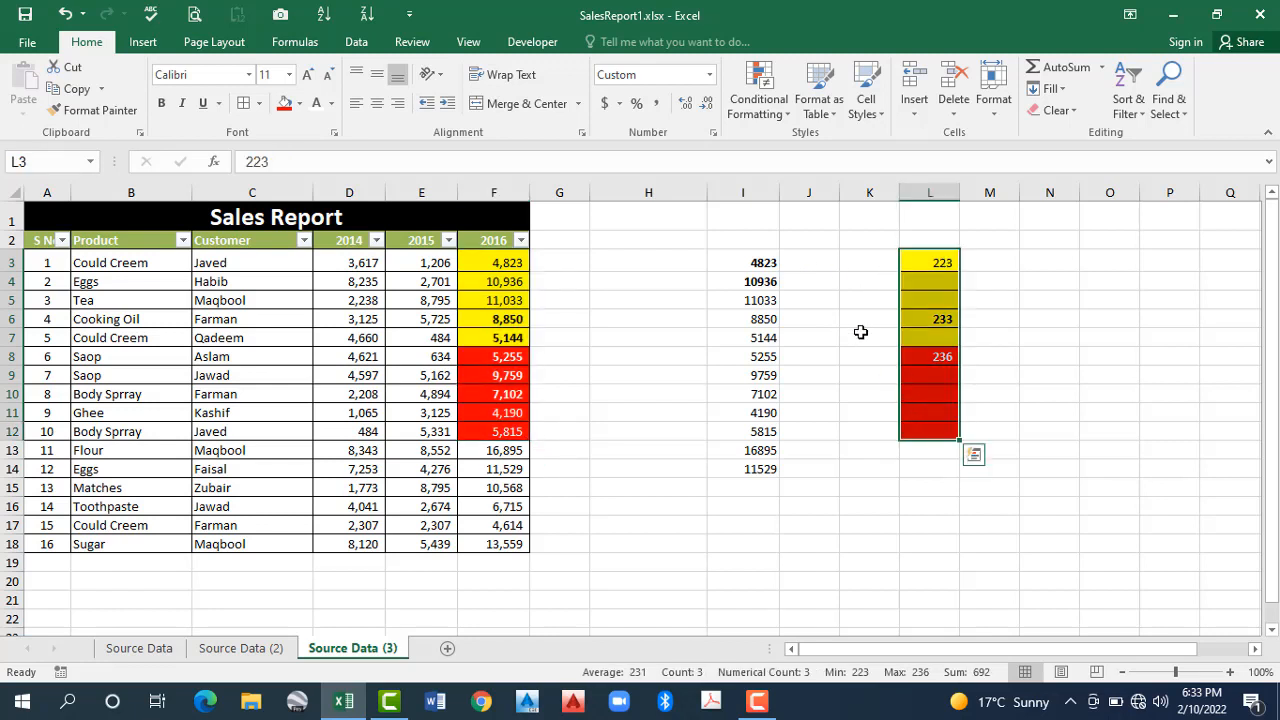
pyautogui.click(116, 119)
pyautogui.moveTo(499, 263); pyautogui.dragTo(499, 429)
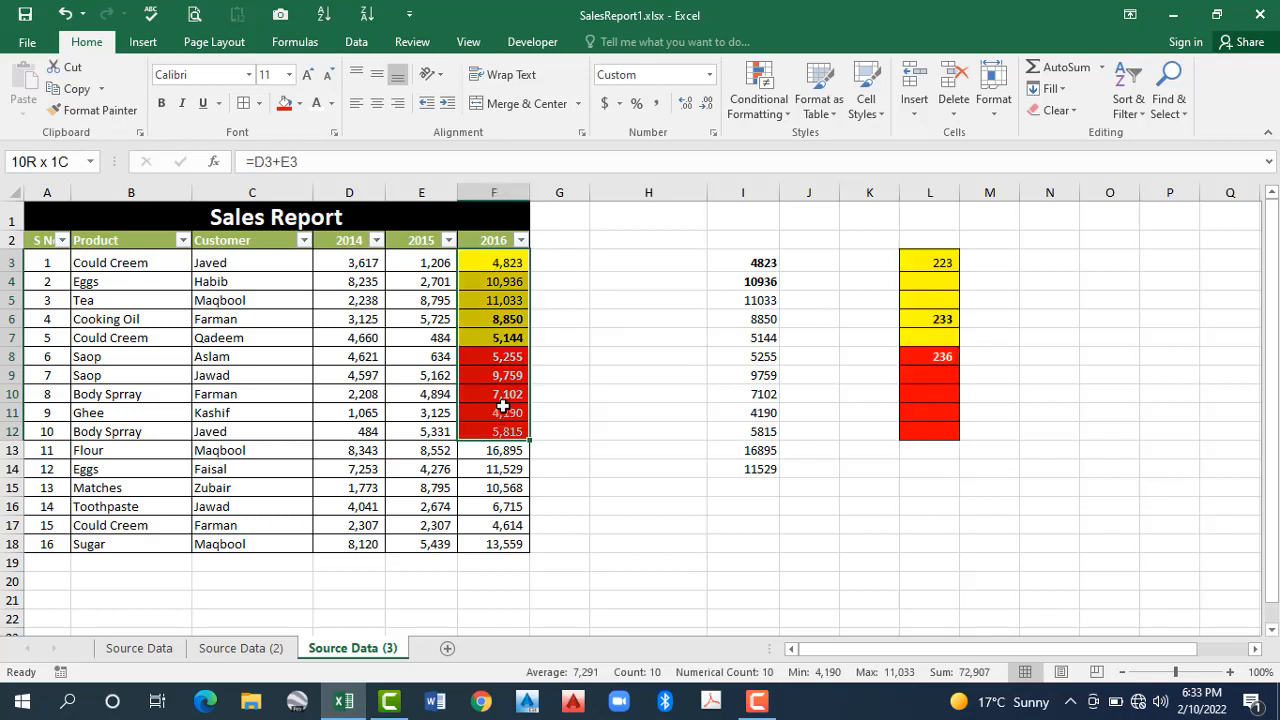
pyautogui.hotkey('ctrl', 'c')
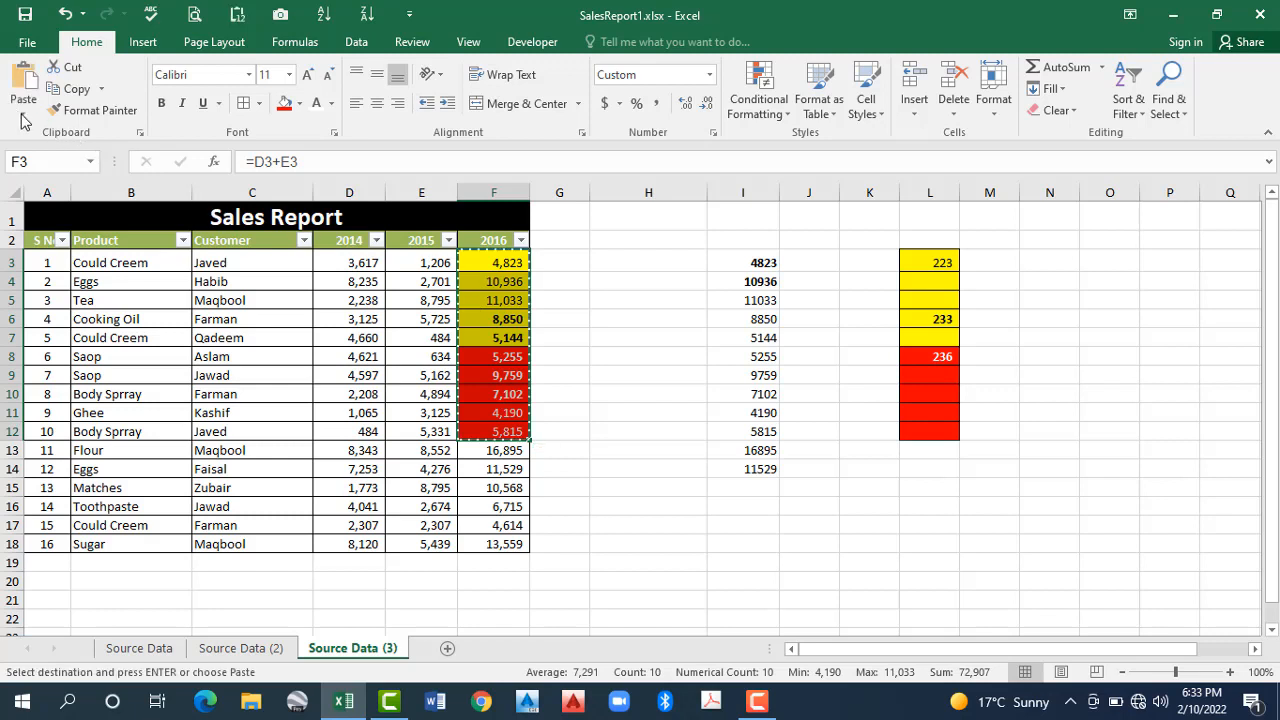
pyautogui.hotkey('alt', 'h')
pyautogui.press('v')
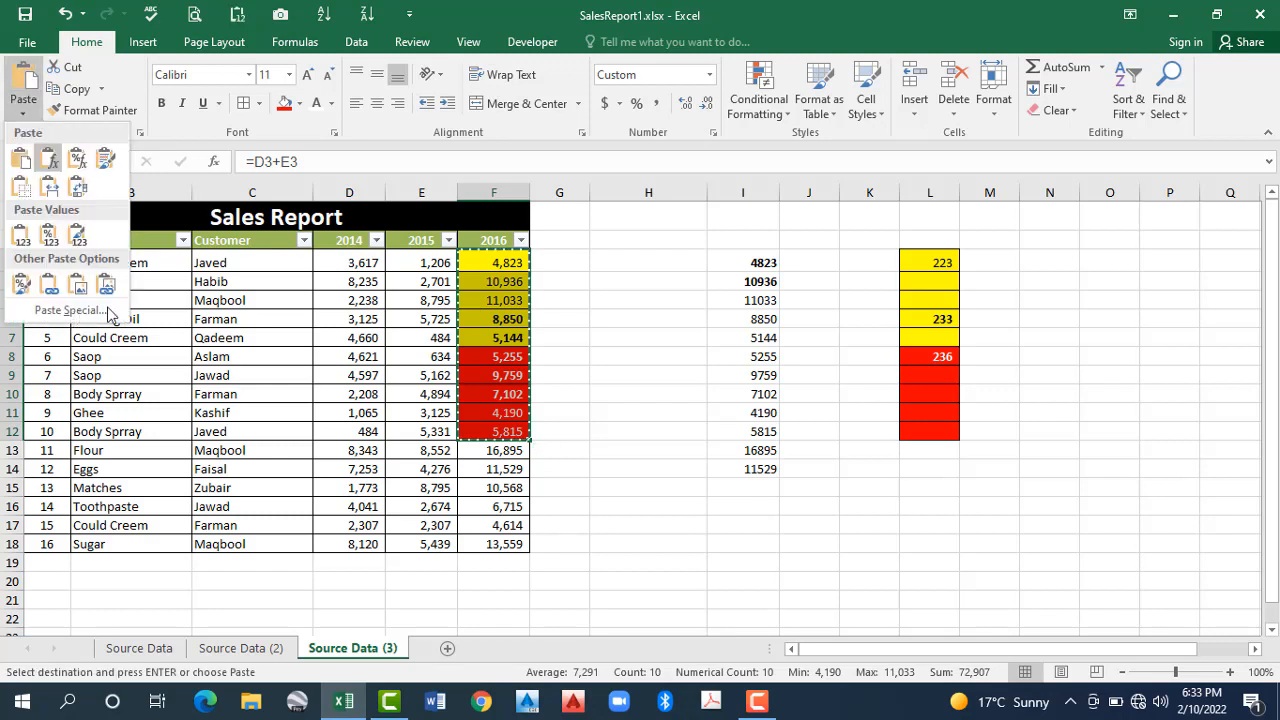
pyautogui.press('s')
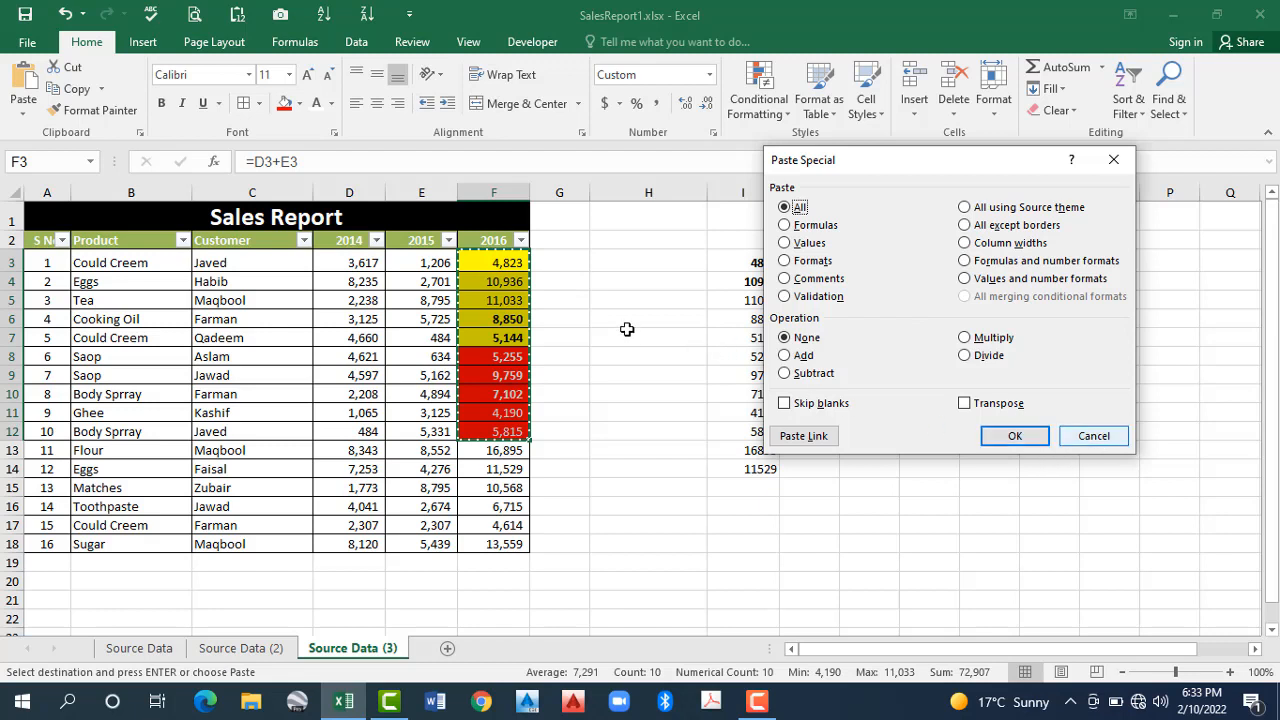
pyautogui.press('Return')
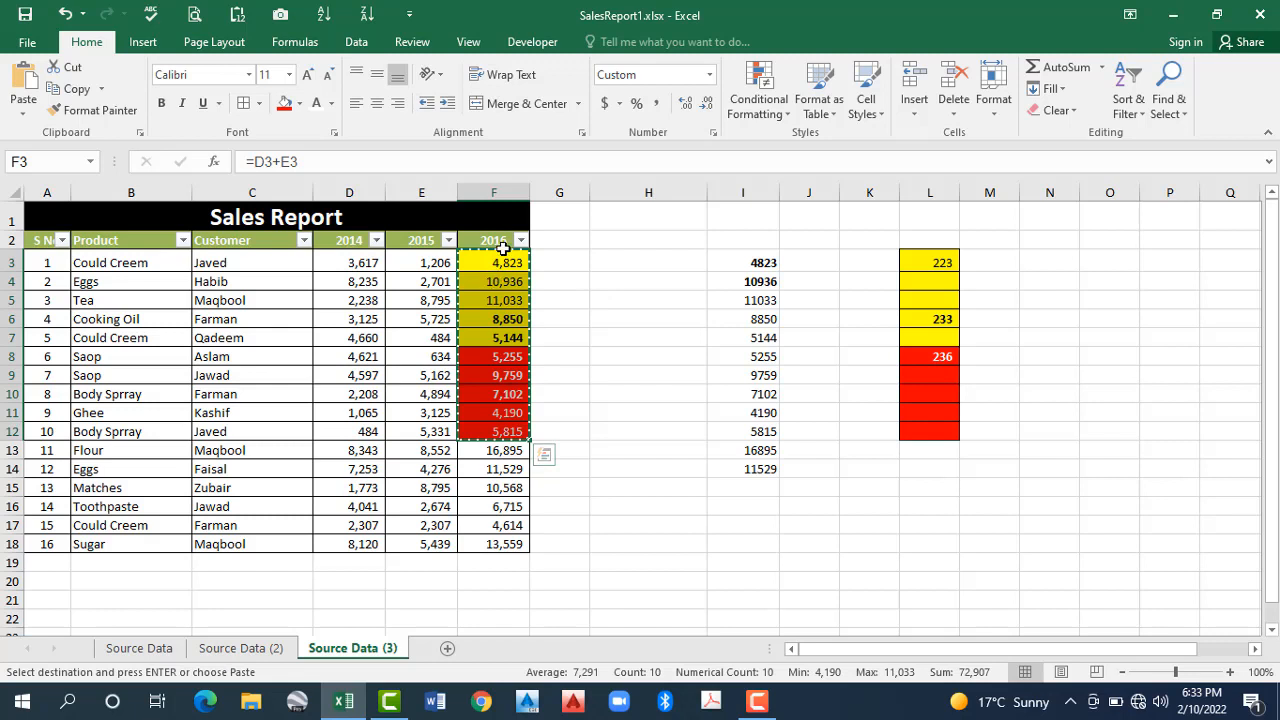
# Step: Insert a comment on cell F3, replacing the default author name with the text "I.Tech Computer College"
pyautogui.press('Down')
pyautogui.press('Up')
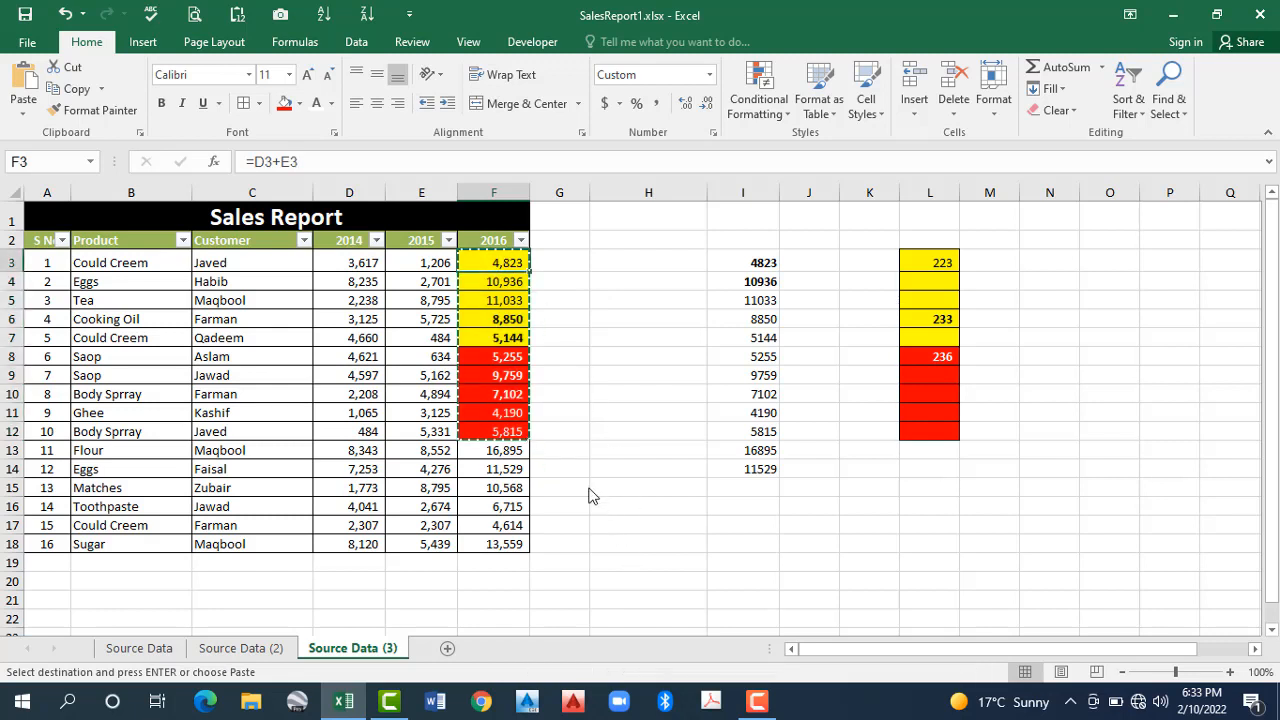
pyautogui.hotkey('shift', 'F10')
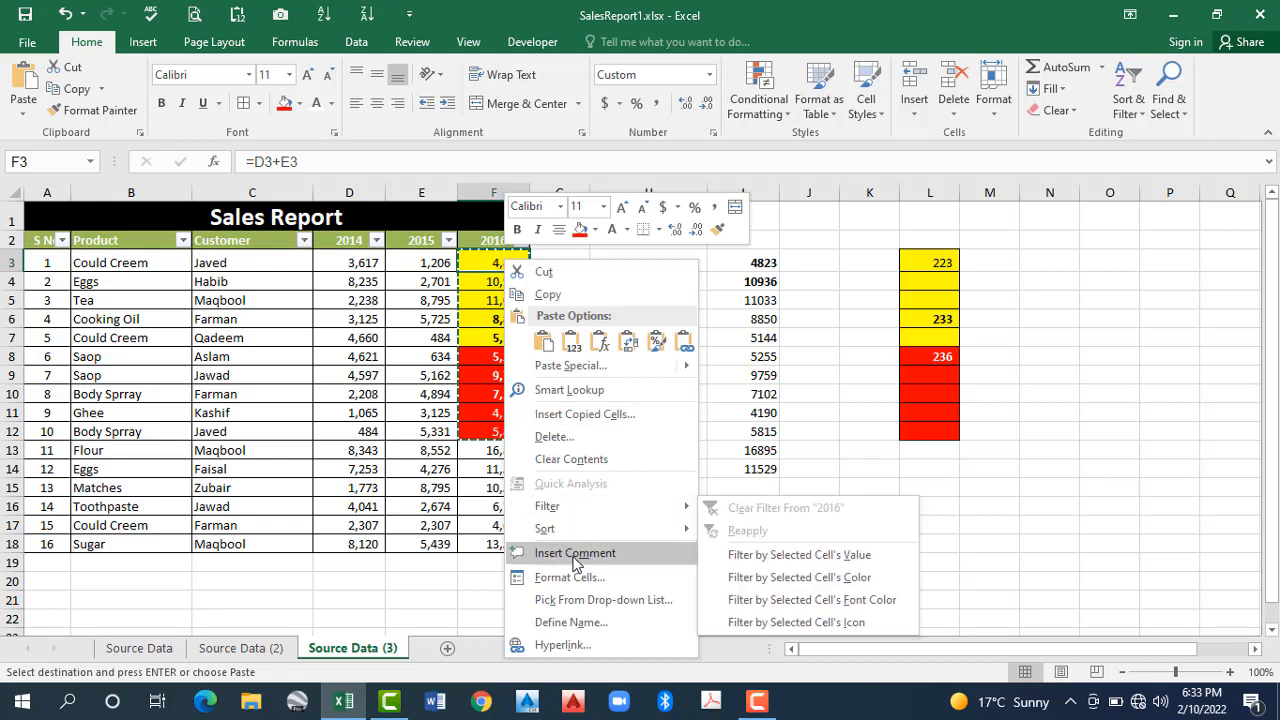
pyautogui.press('Return')
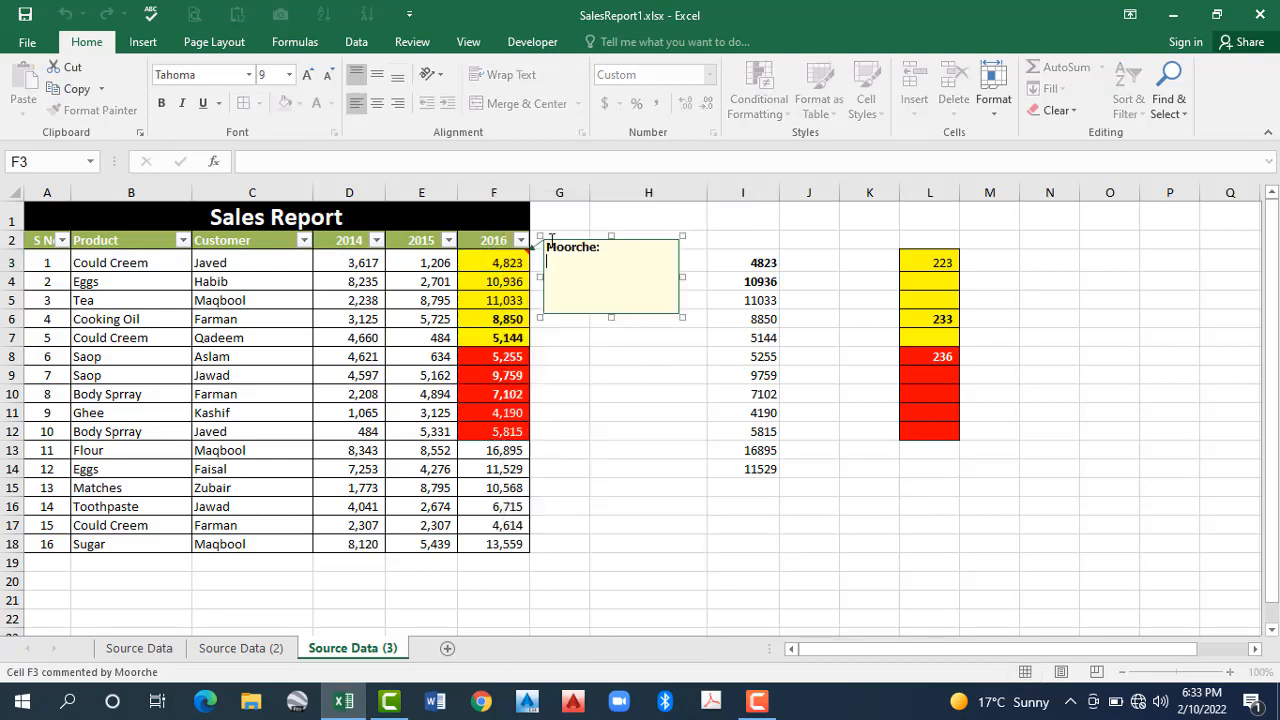
pyautogui.hotkey('ctrl', 'a')
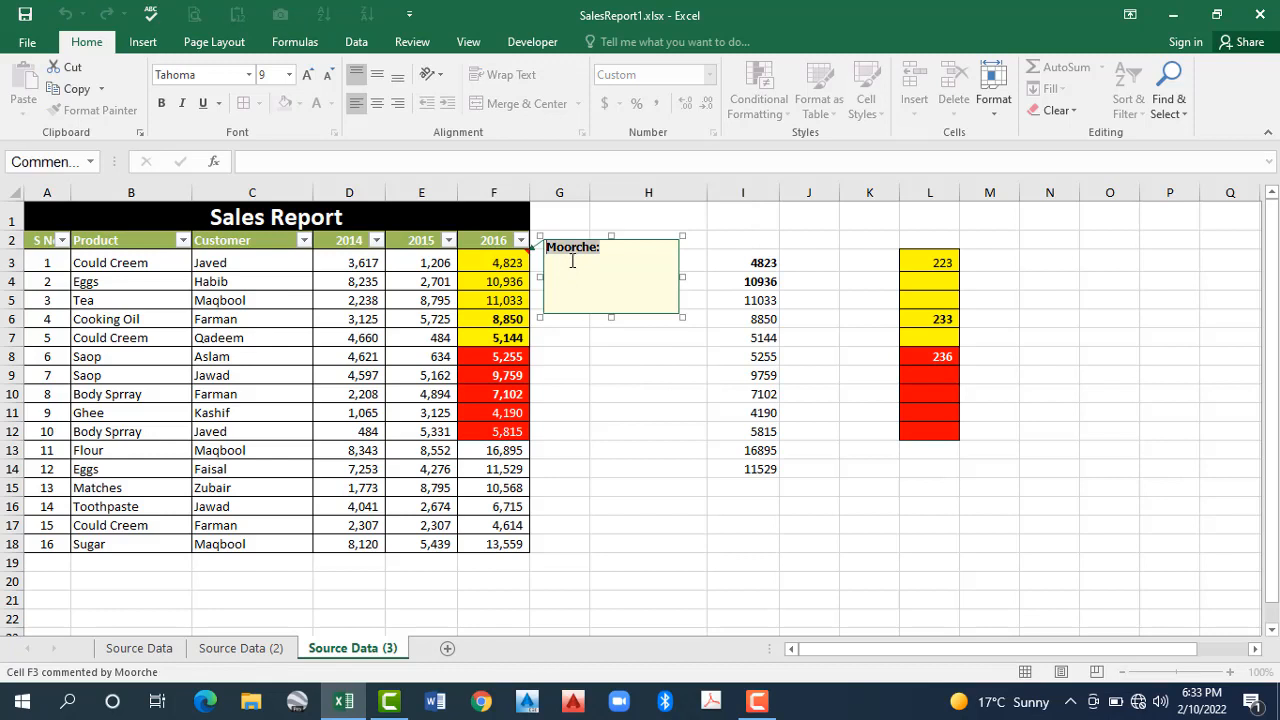
pyautogui.press('Delete')
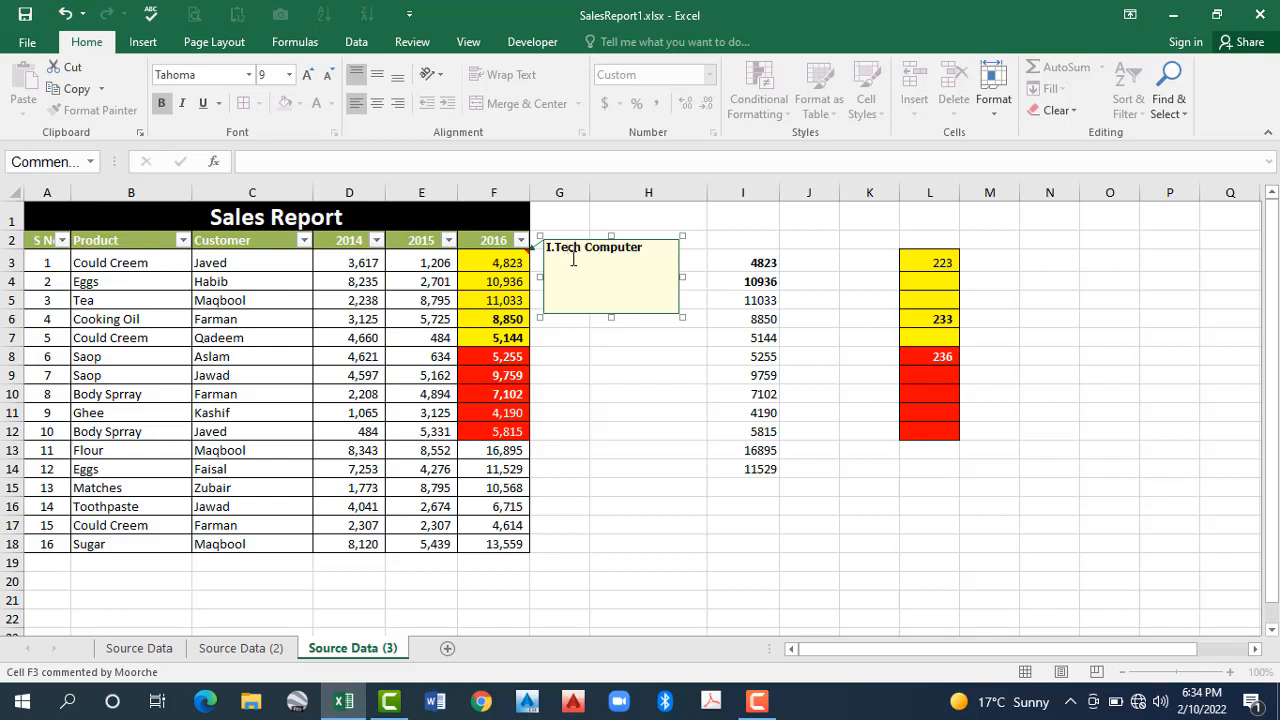
pyautogui.write('ollege')
pyautogui.click(595, 356)
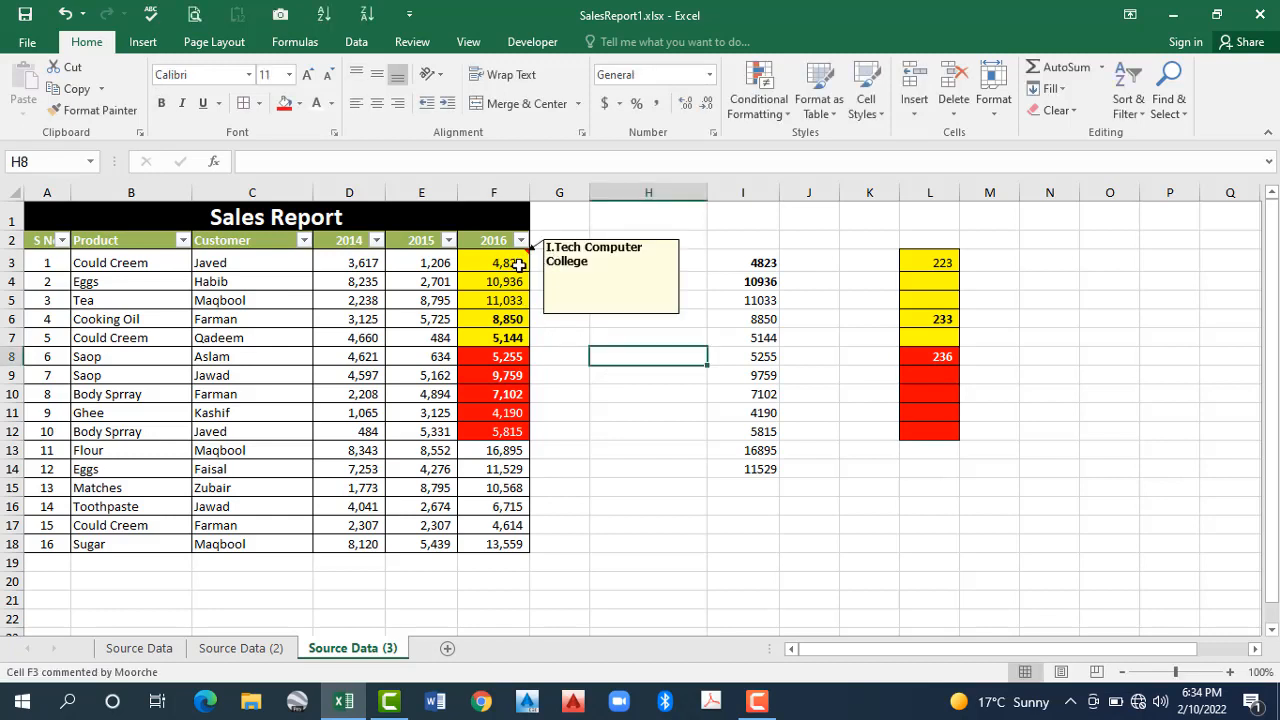
pyautogui.click(518, 261)
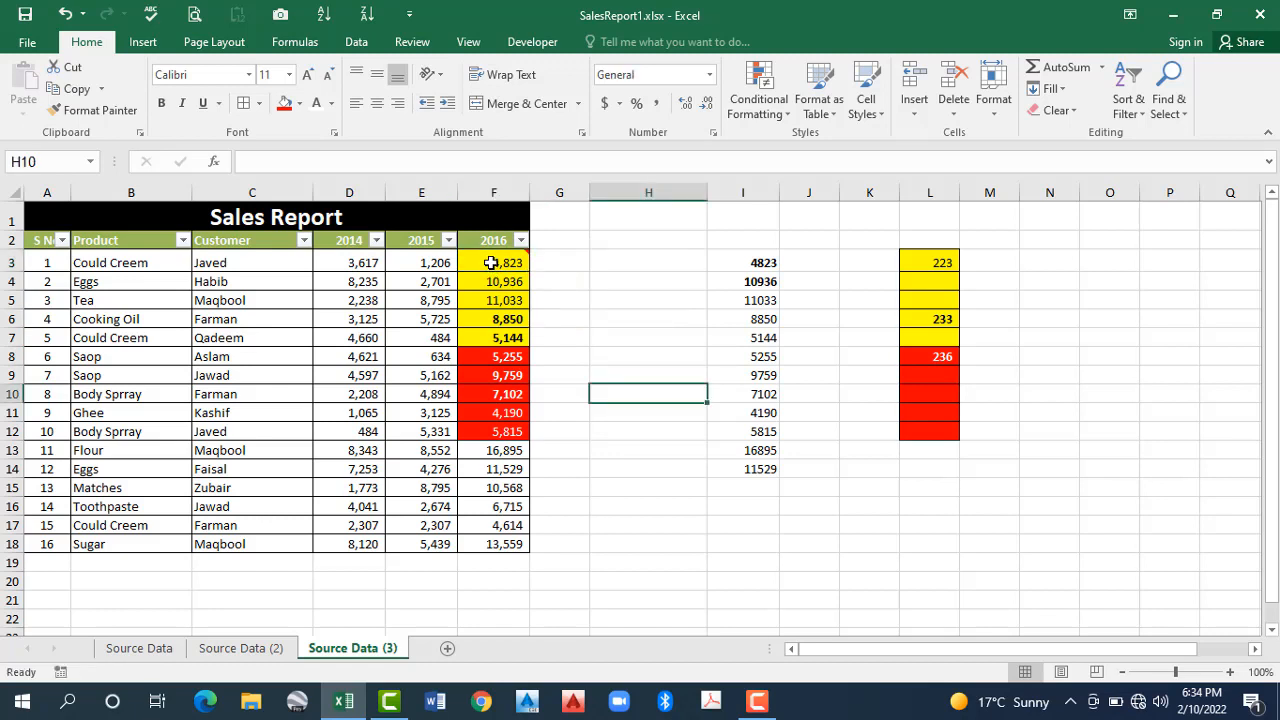
# Step: Copy cell F3 and paste only its comment into N3 with Paste Special
pyautogui.click(491, 262)
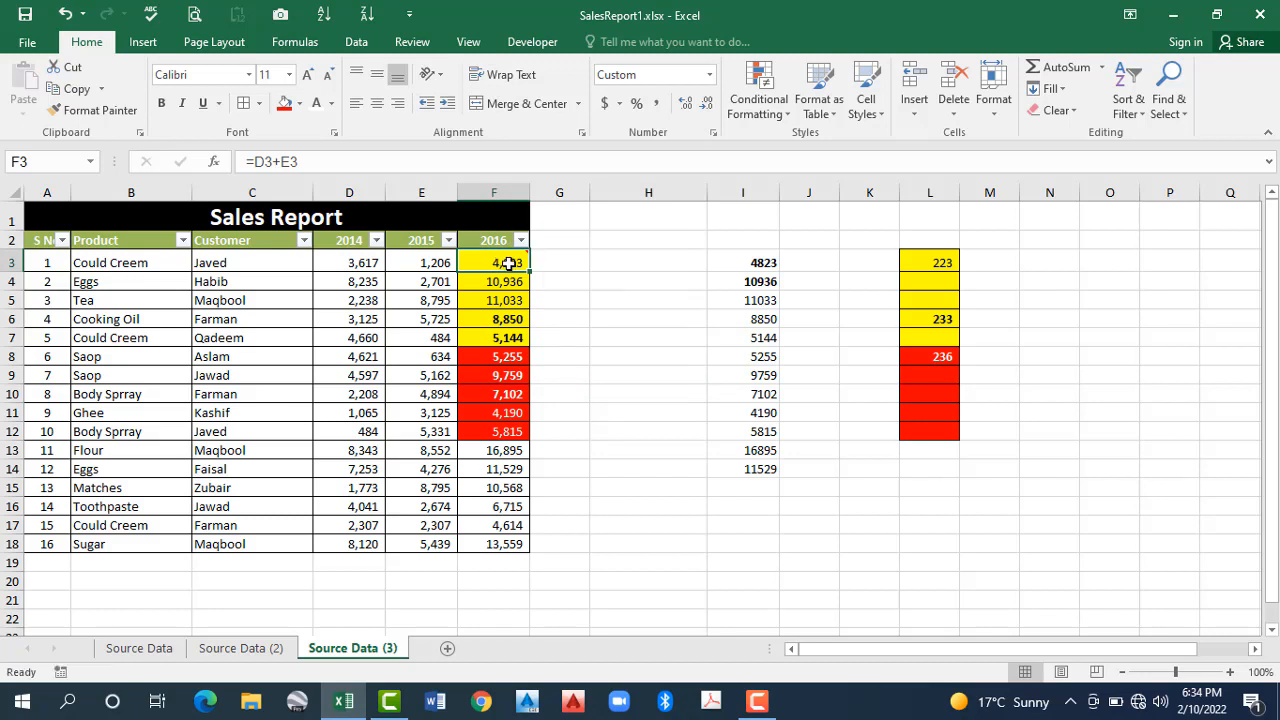
pyautogui.moveTo(485, 260)
pyautogui.rightClick(492, 262)
pyautogui.press('Down')
pyautogui.press('Down')
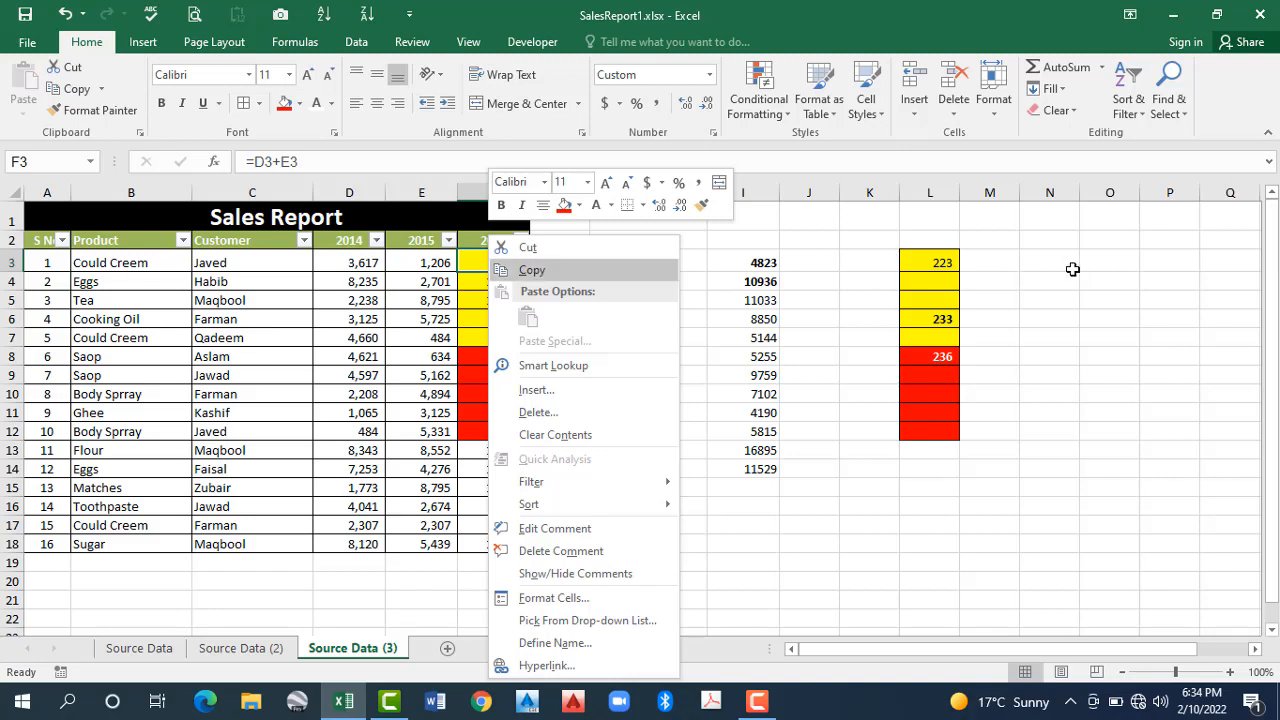
pyautogui.press('Return')
pyautogui.click(1055, 258)
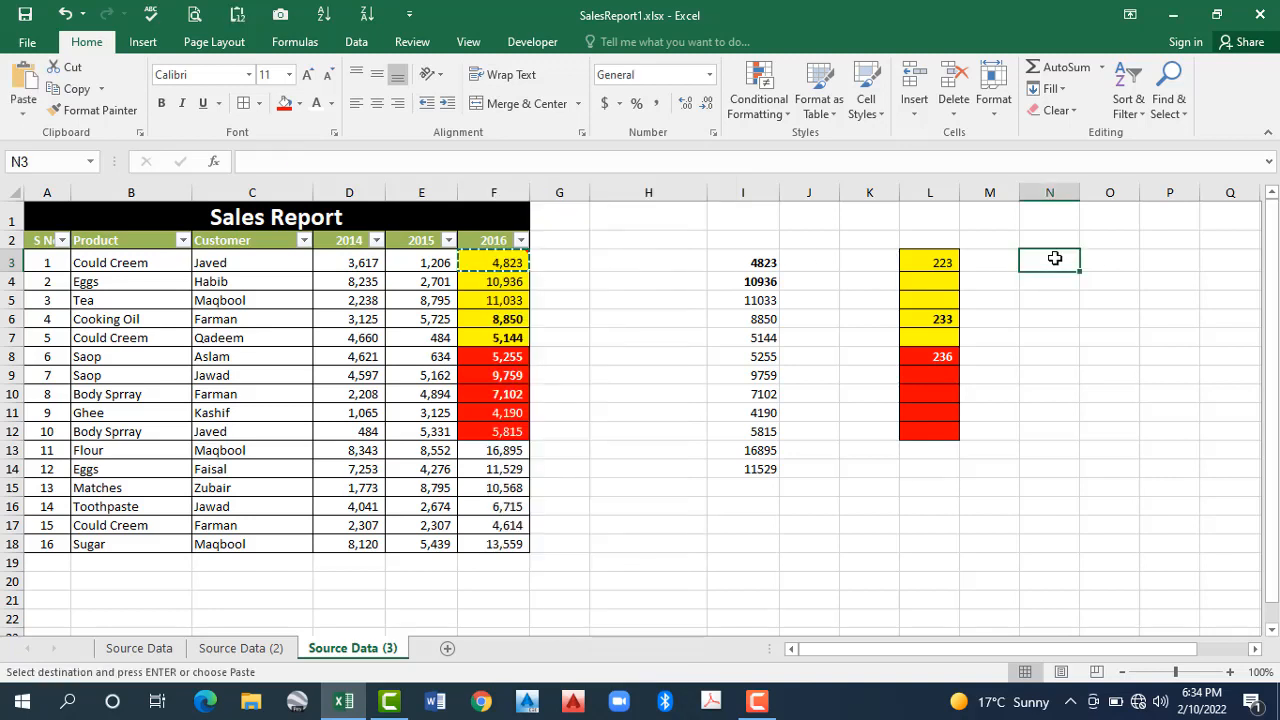
pyautogui.click(30, 112)
pyautogui.press('s')
pyautogui.press('c')
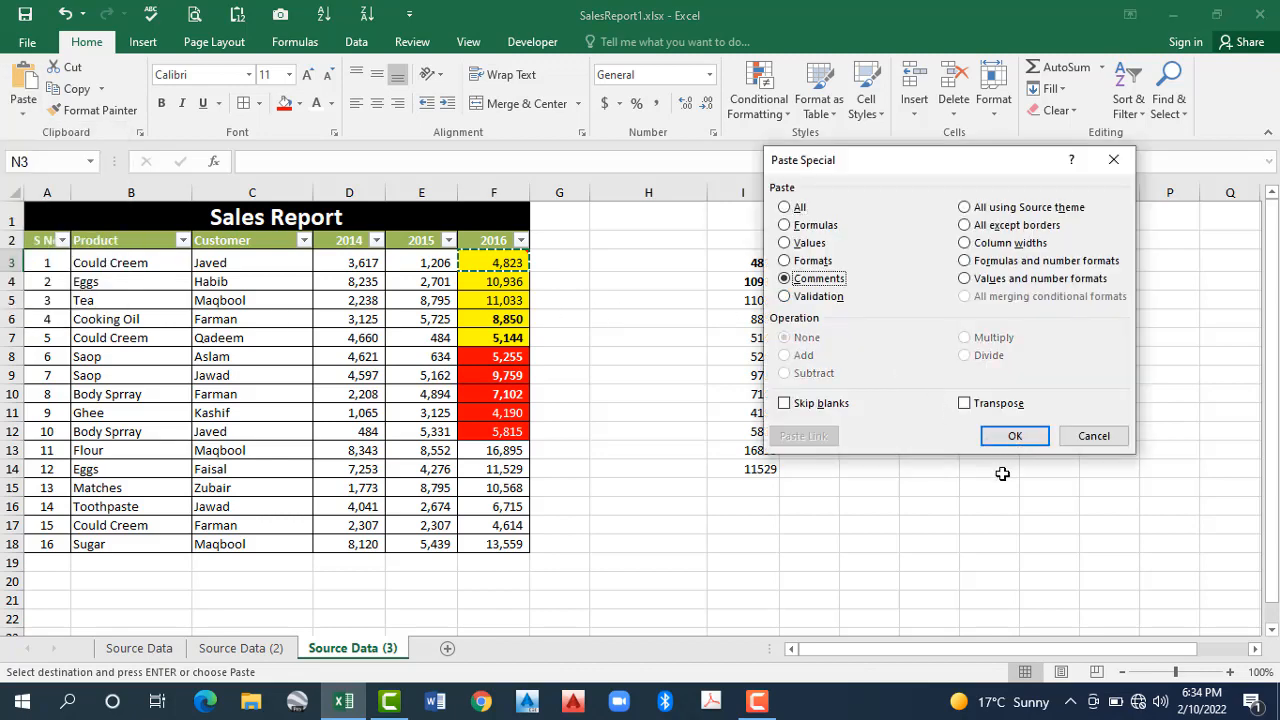
pyautogui.press('Return')
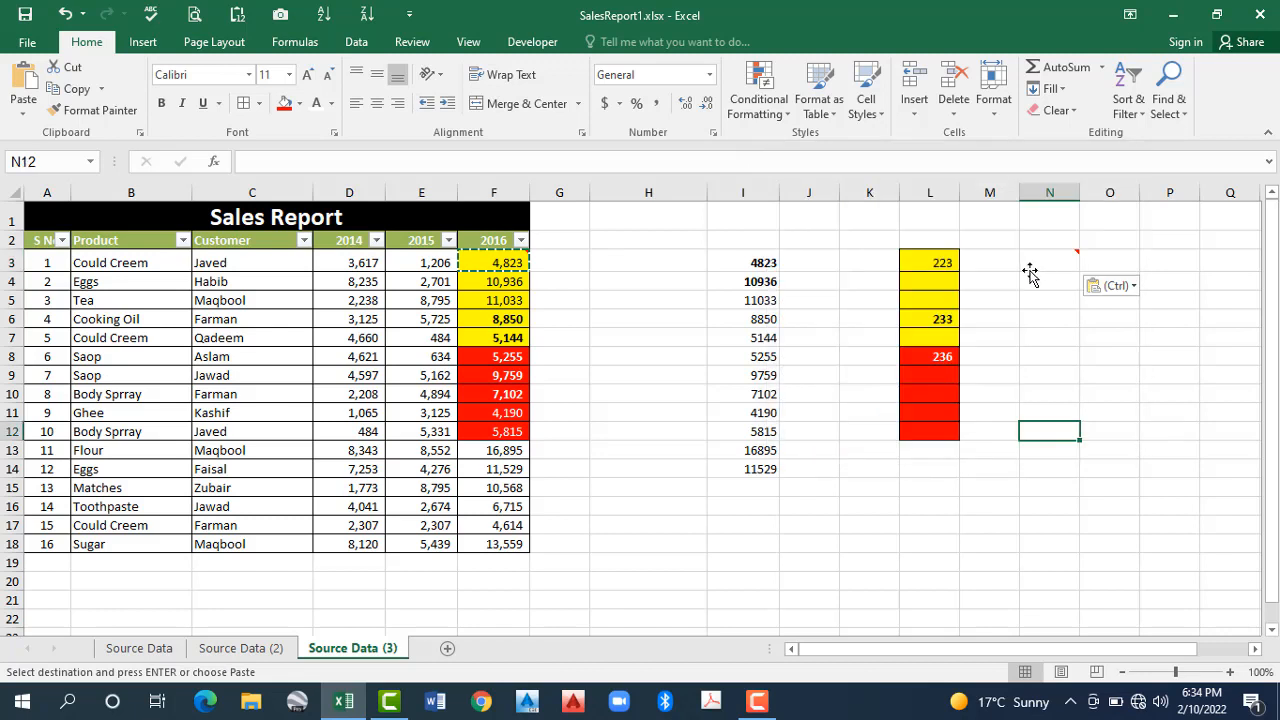
pyautogui.moveTo(1054, 263)
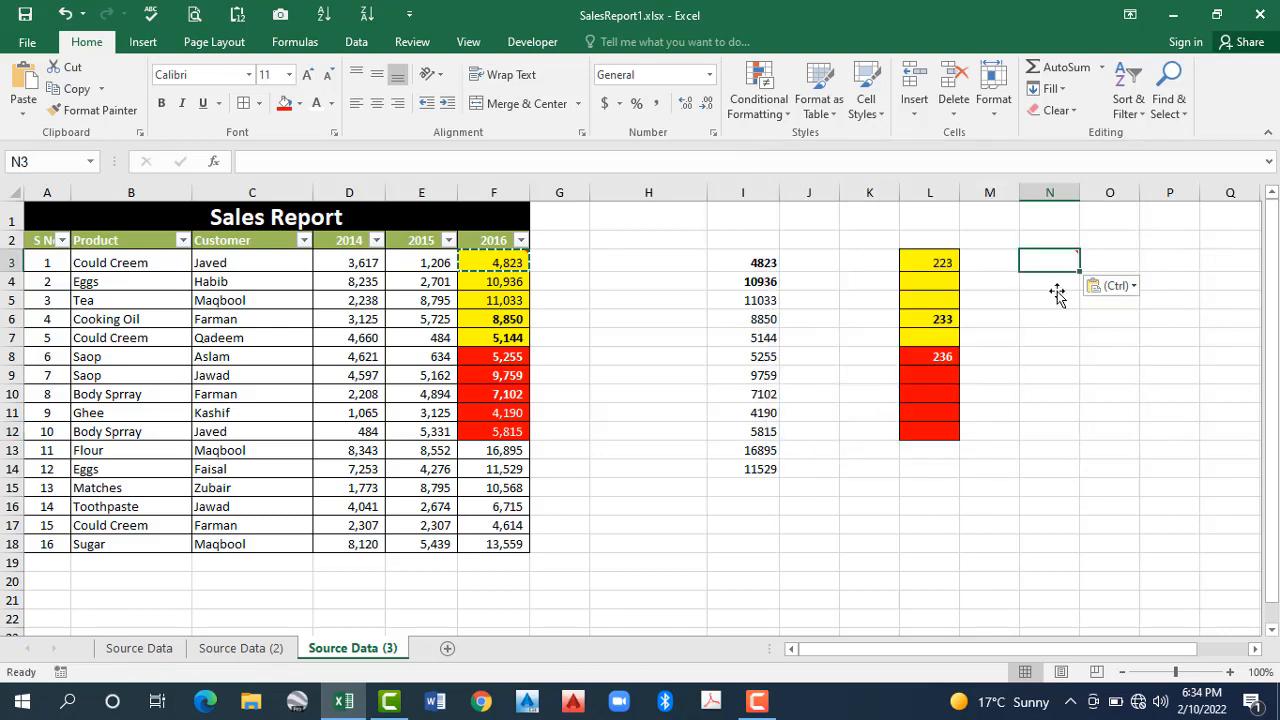
# Step: Check the comment pasted into N3 and review the remaining Paste Special options
pyautogui.click(1054, 302)
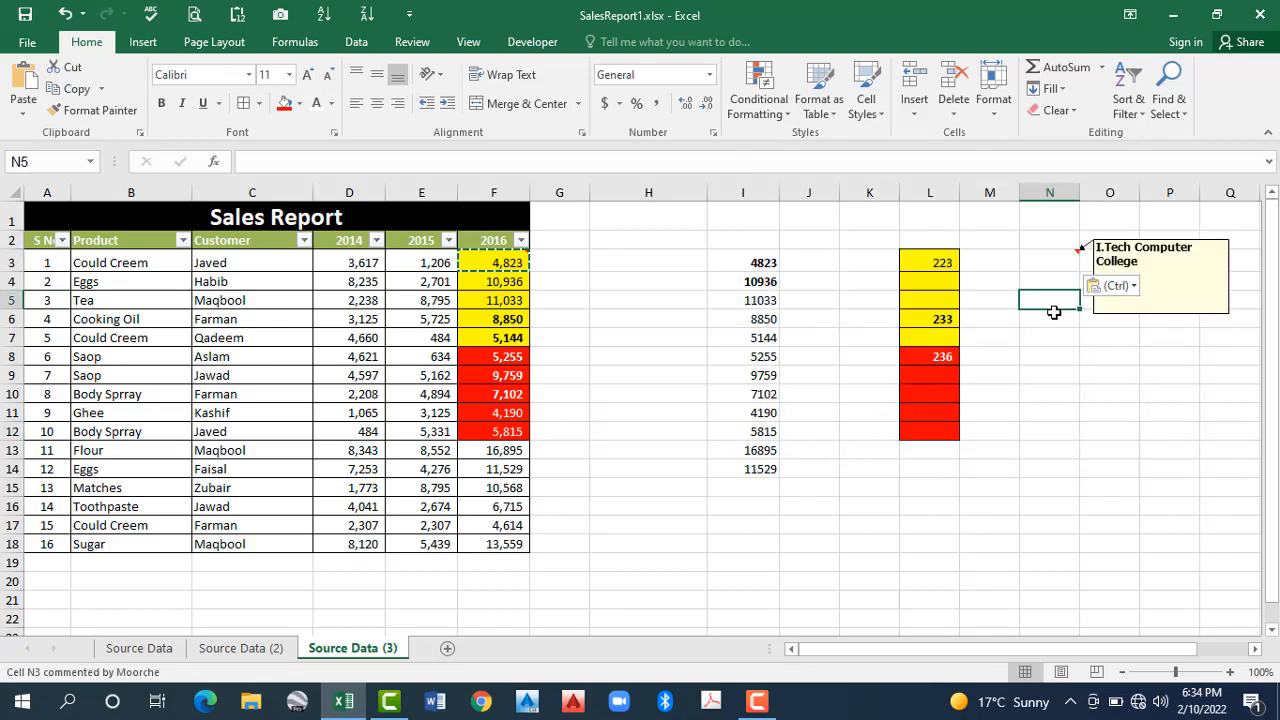
pyautogui.press('Up')
pyautogui.press('Up')
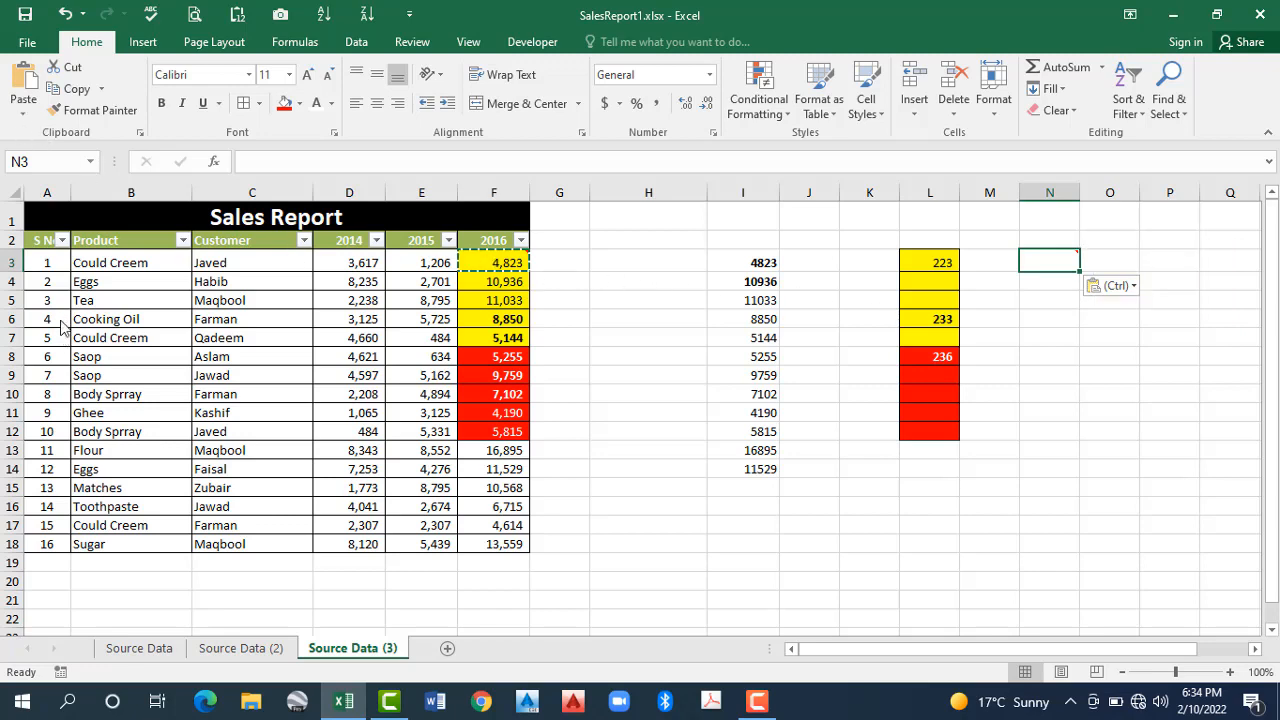
pyautogui.click(23, 112)
pyautogui.click(64, 310)
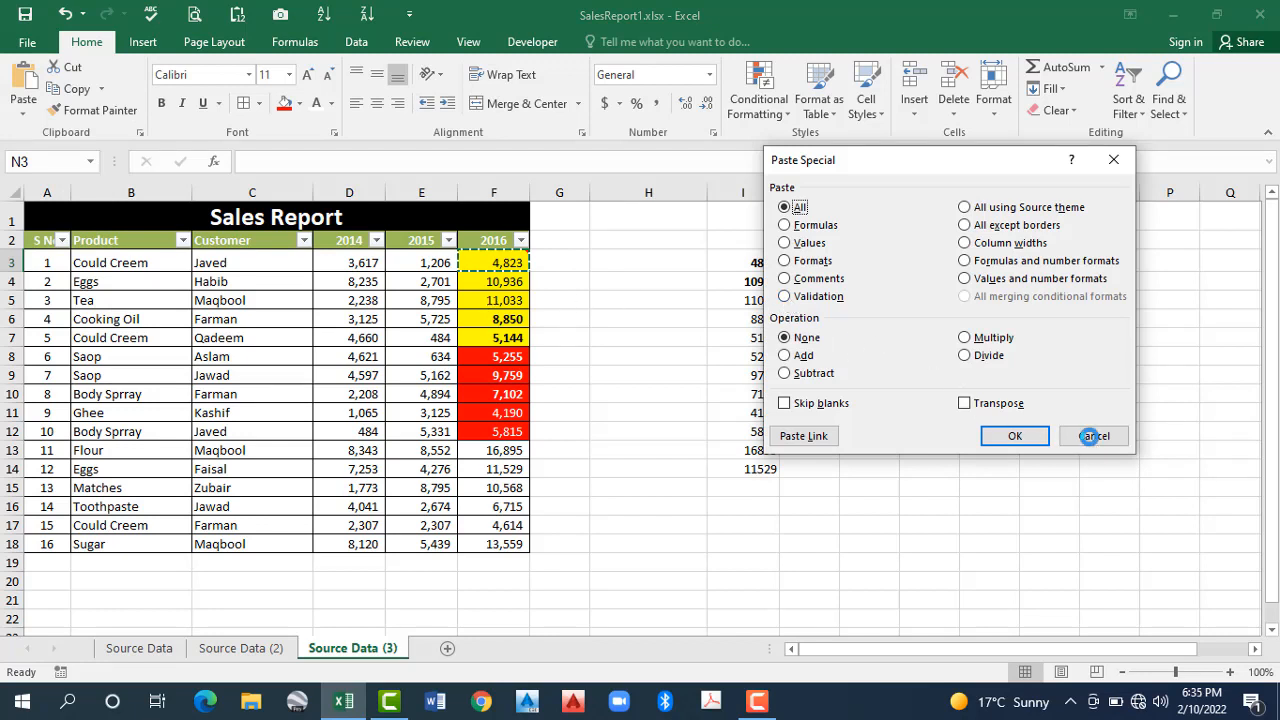
# Step: Add List data validation to E3:E6 using =$C$3:$C$7 as the source
pyautogui.click(482, 263)
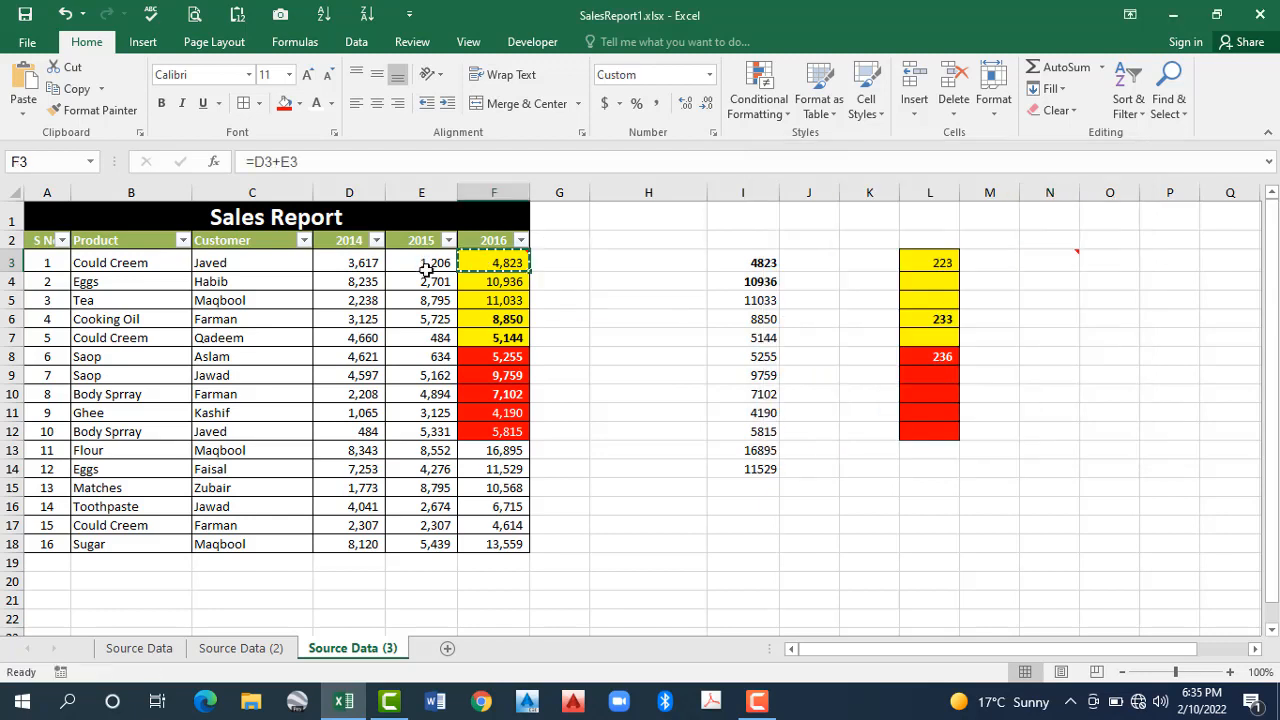
pyautogui.press('Left')
pyautogui.hotkey('shift', 'Down')
pyautogui.hotkey('shift', 'Down')
pyautogui.hotkey('shift', 'Down')
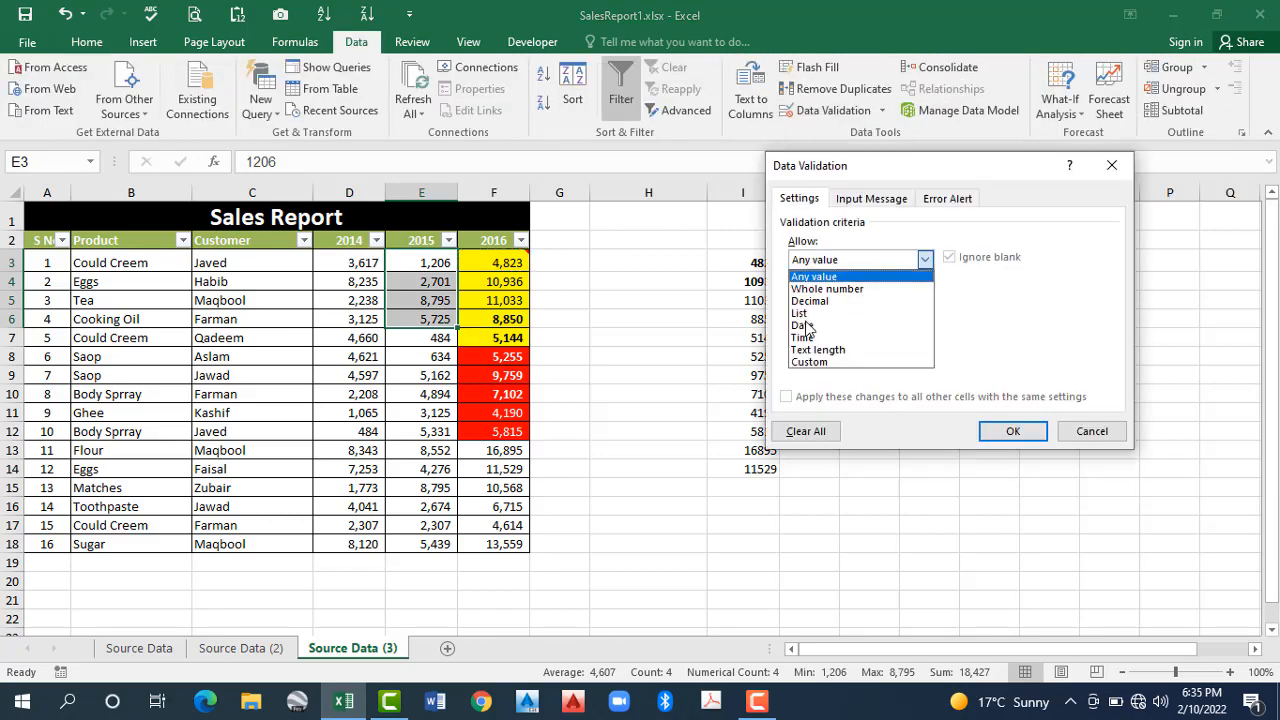
pyautogui.click(800, 313)
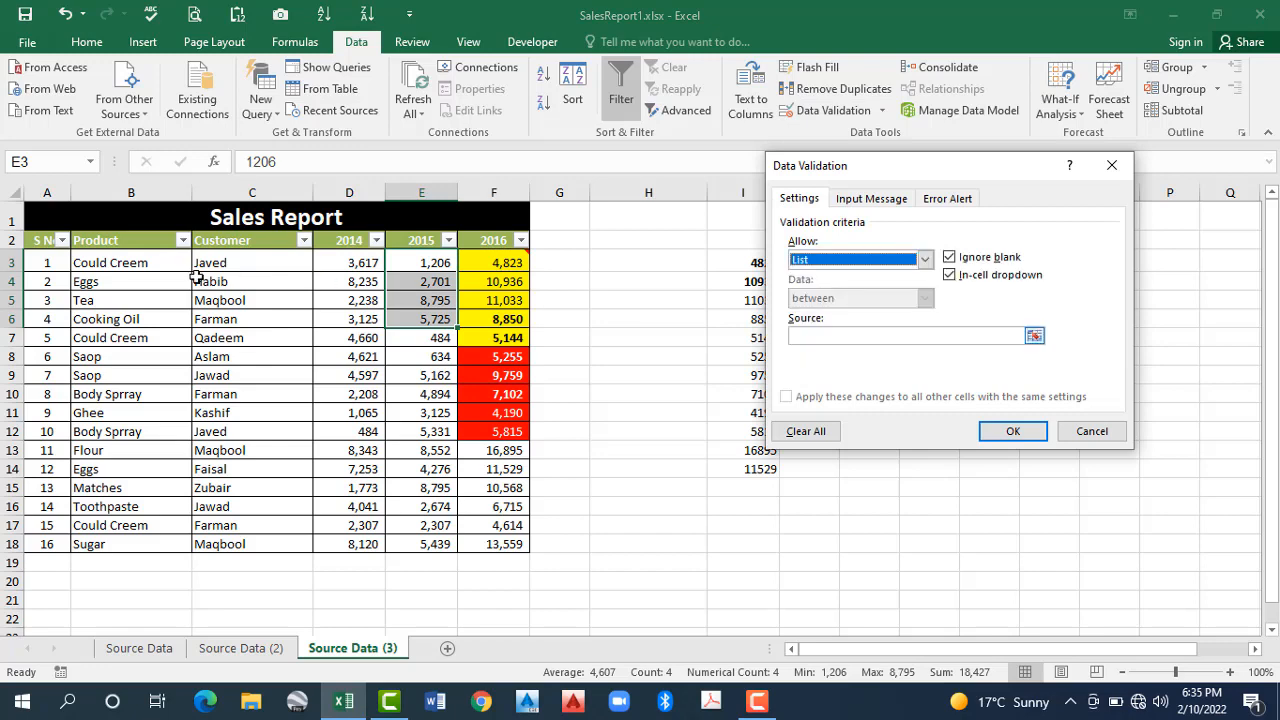
pyautogui.click(143, 272)
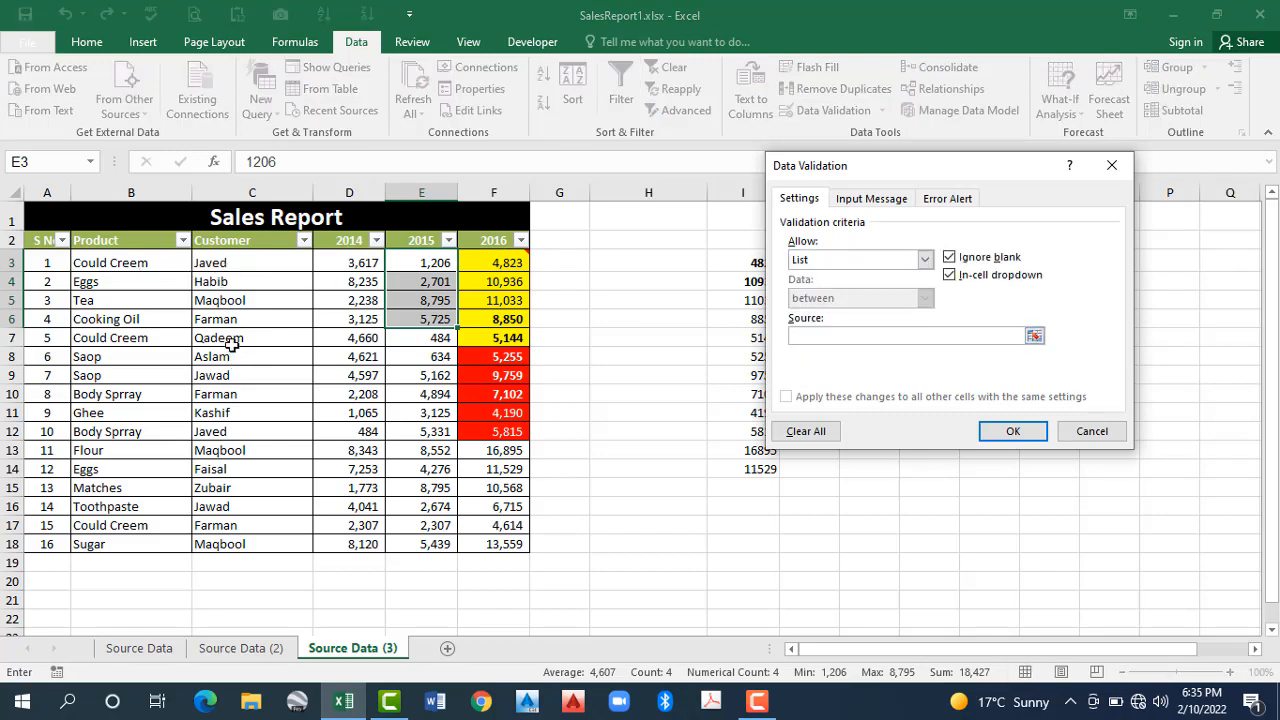
pyautogui.moveTo(232, 343); pyautogui.dragTo(306, 355)
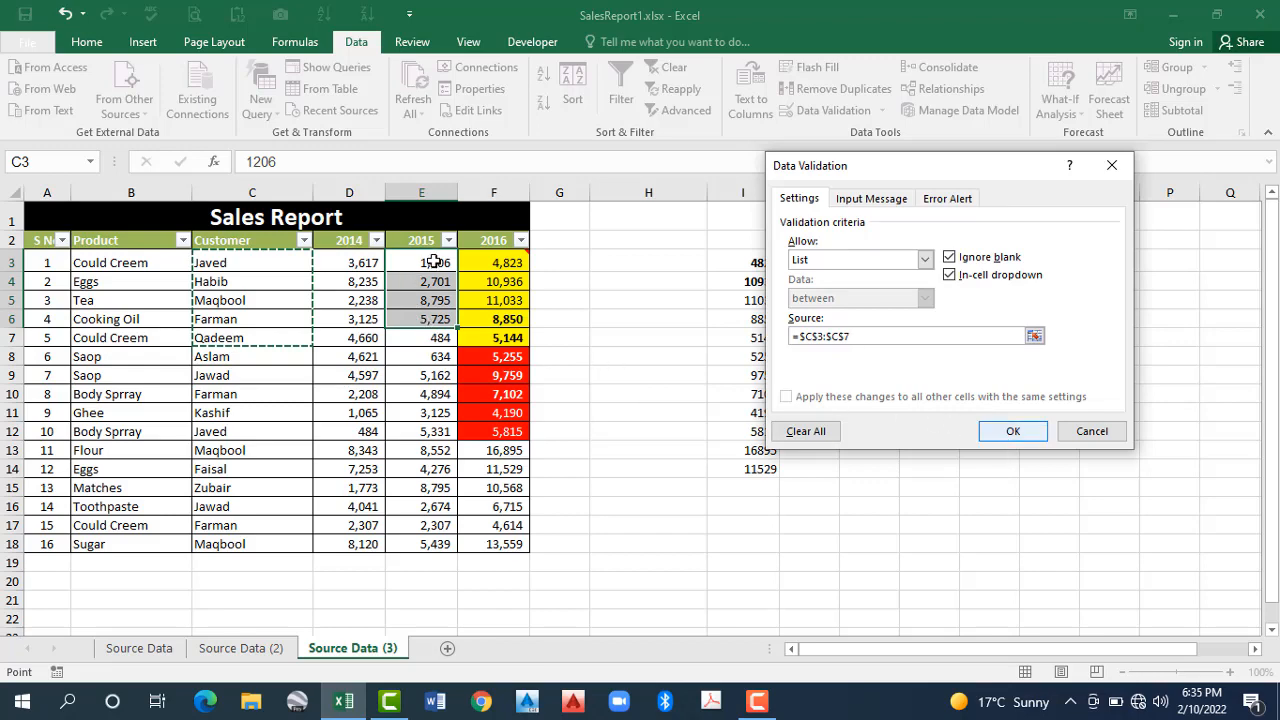
pyautogui.press('Return')
# Step: Check the drop-down list of choices in cell E3 and compare it with cell N3
pyautogui.click(455, 285)
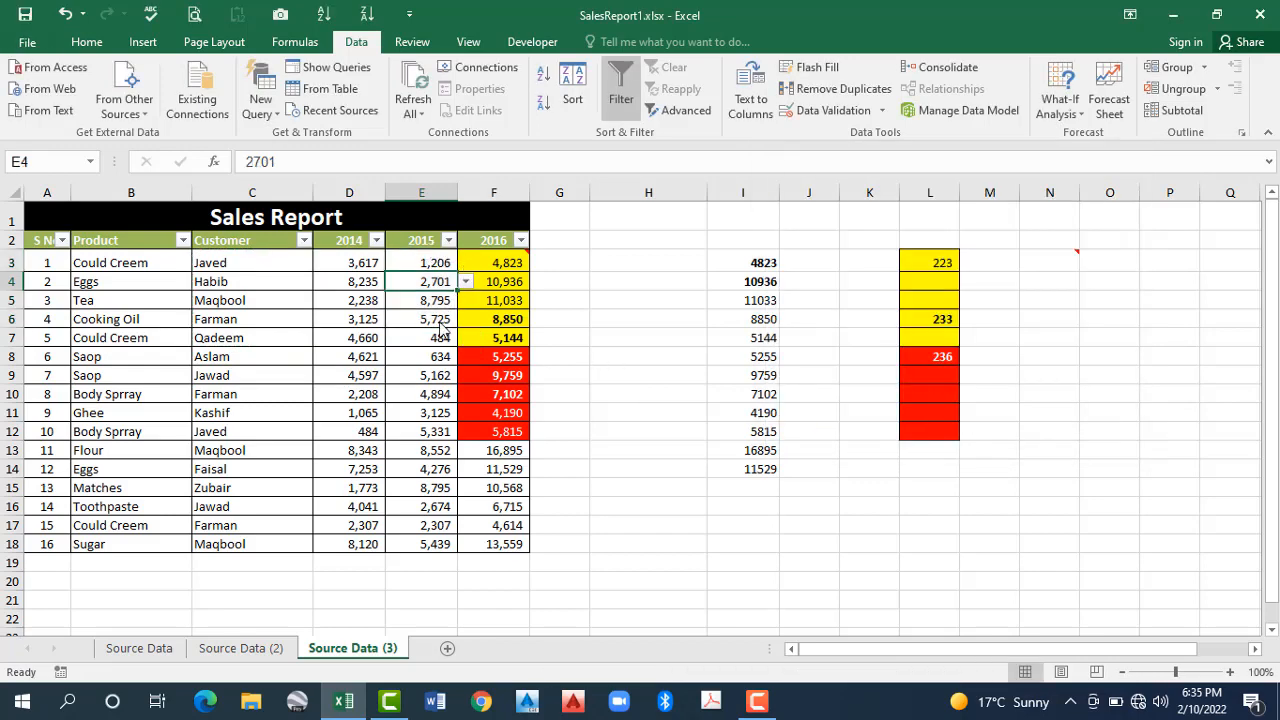
pyautogui.press('Up')
pyautogui.hotkey('alt', 'Down')
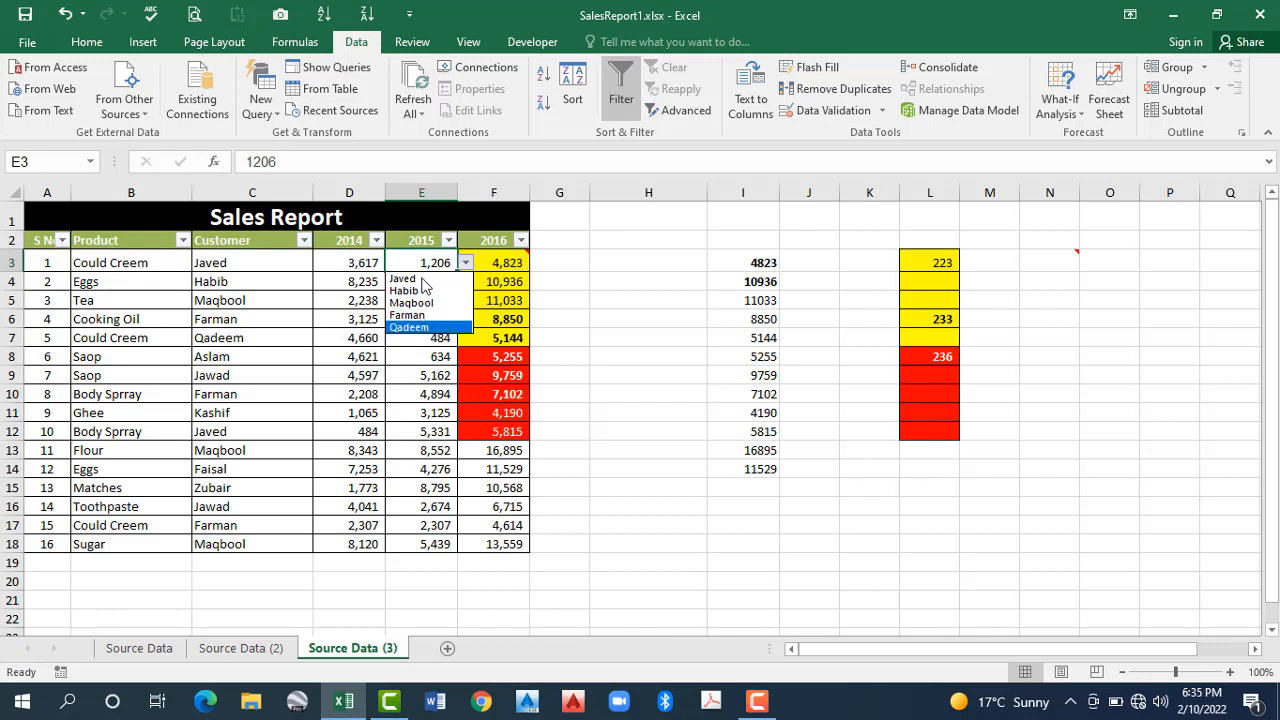
pyautogui.click(1055, 263)
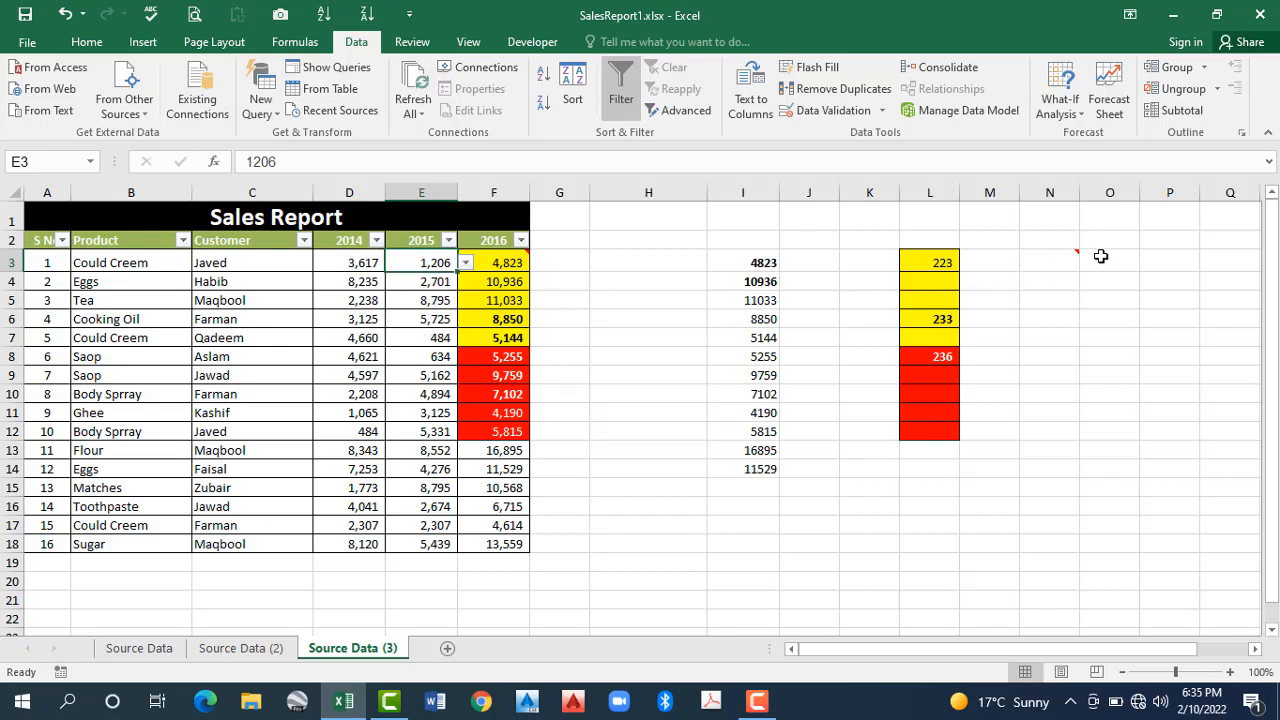
pyautogui.click(1068, 267)
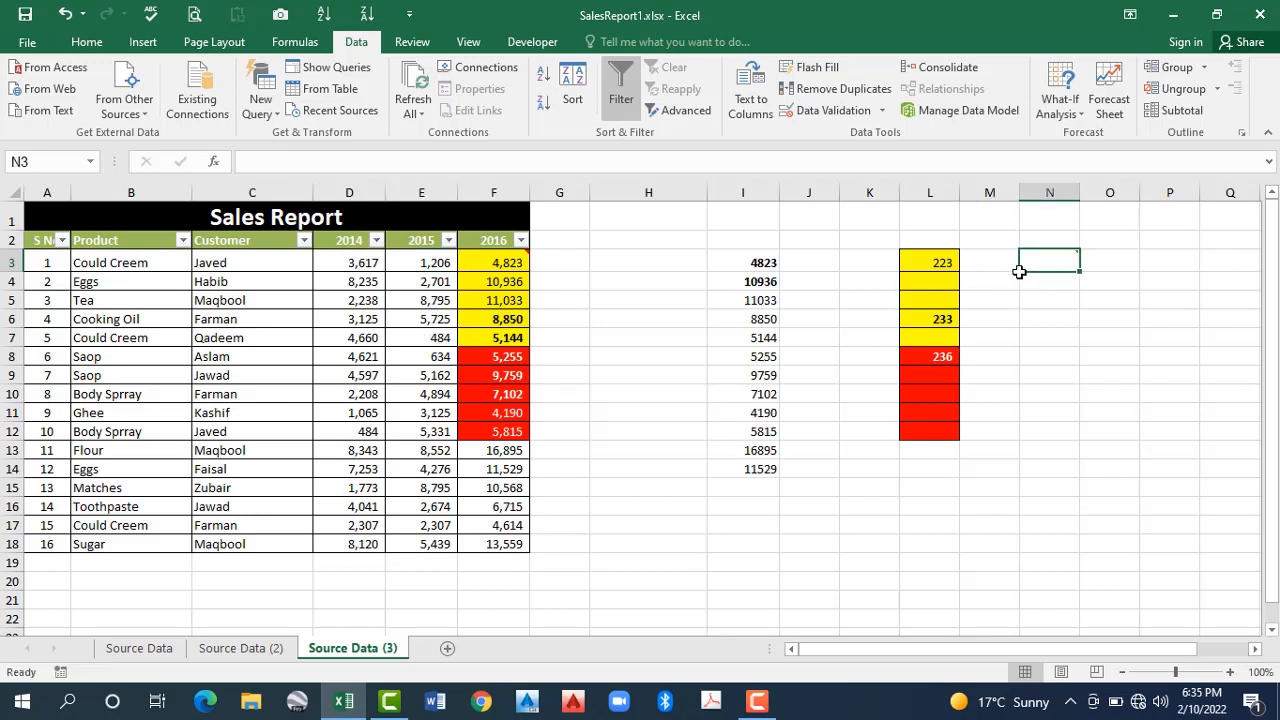
pyautogui.press('Right')
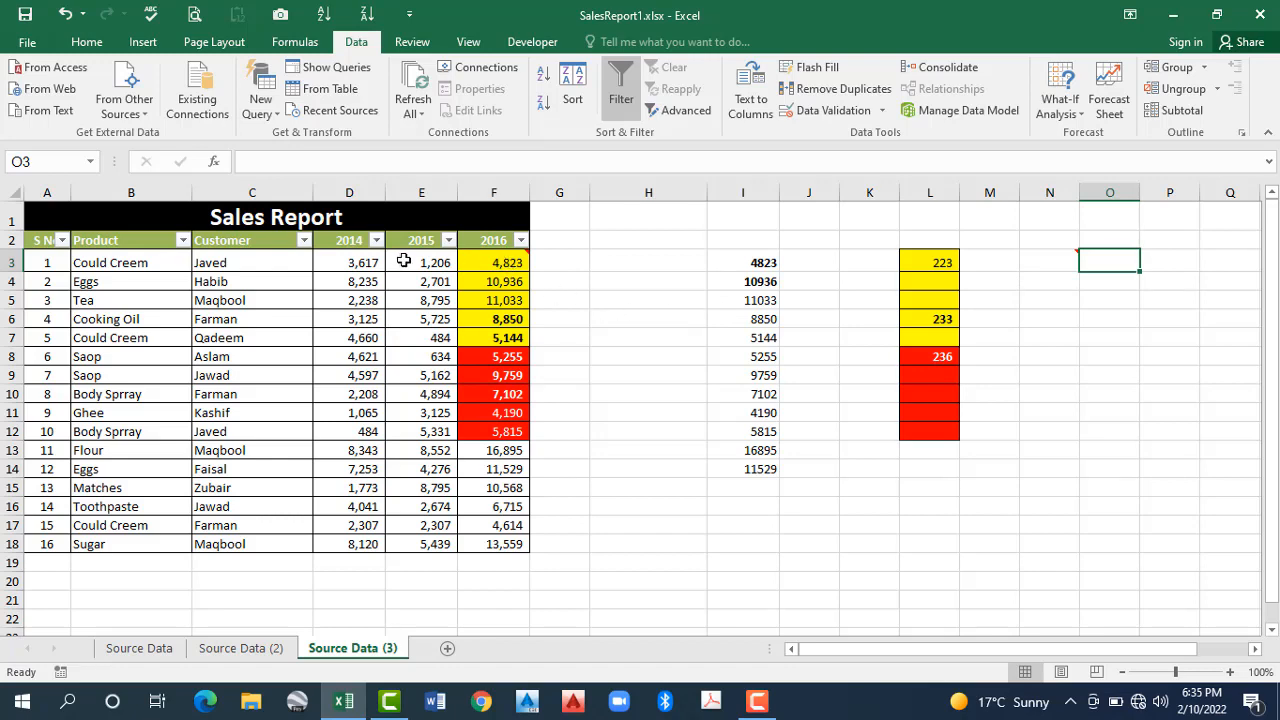
# Step: Copy the range E3:E6 that carries the list validation
pyautogui.press('Left')
pyautogui.press('Left')
pyautogui.press('Left')
pyautogui.press('Left')
pyautogui.press('Left')
pyautogui.press('Left')
pyautogui.press('Left')
pyautogui.press('Left')
pyautogui.press('Left')
pyautogui.press('Left')
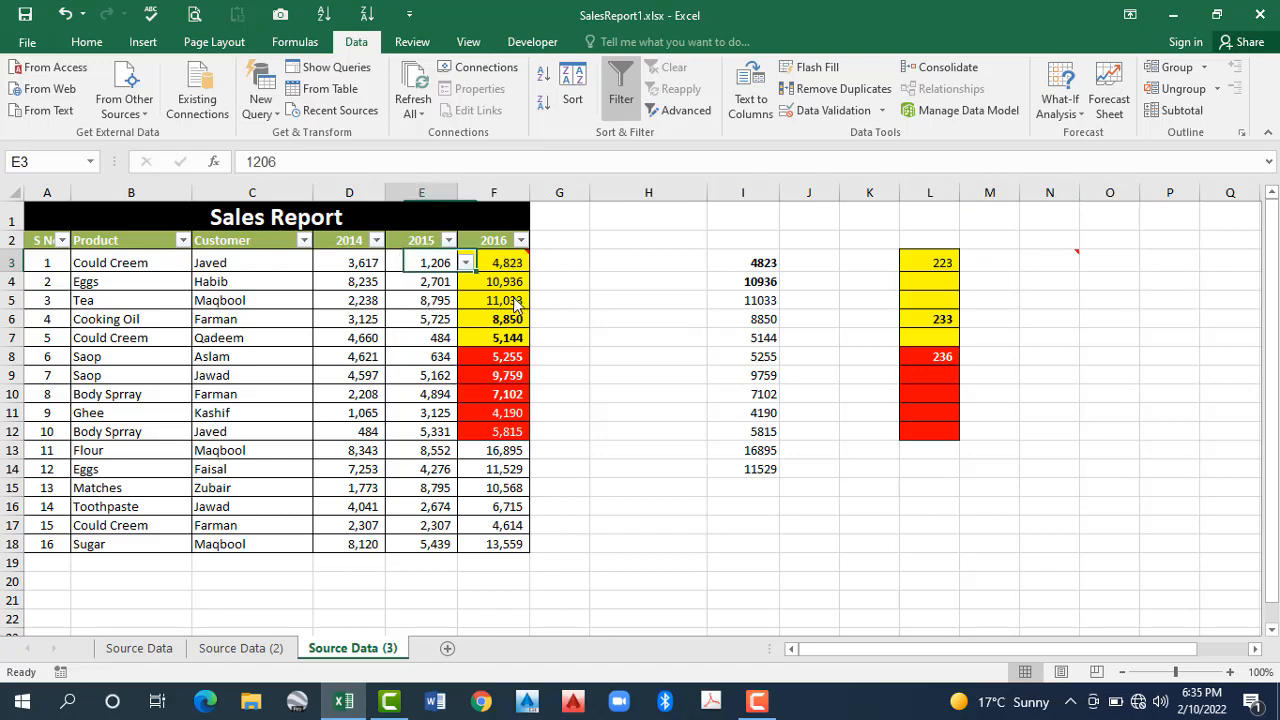
pyautogui.hotkey('shift', 'Down')
pyautogui.hotkey('shift', 'Down')
pyautogui.hotkey('shift', 'Down')
pyautogui.hotkey('shift', 'F10')
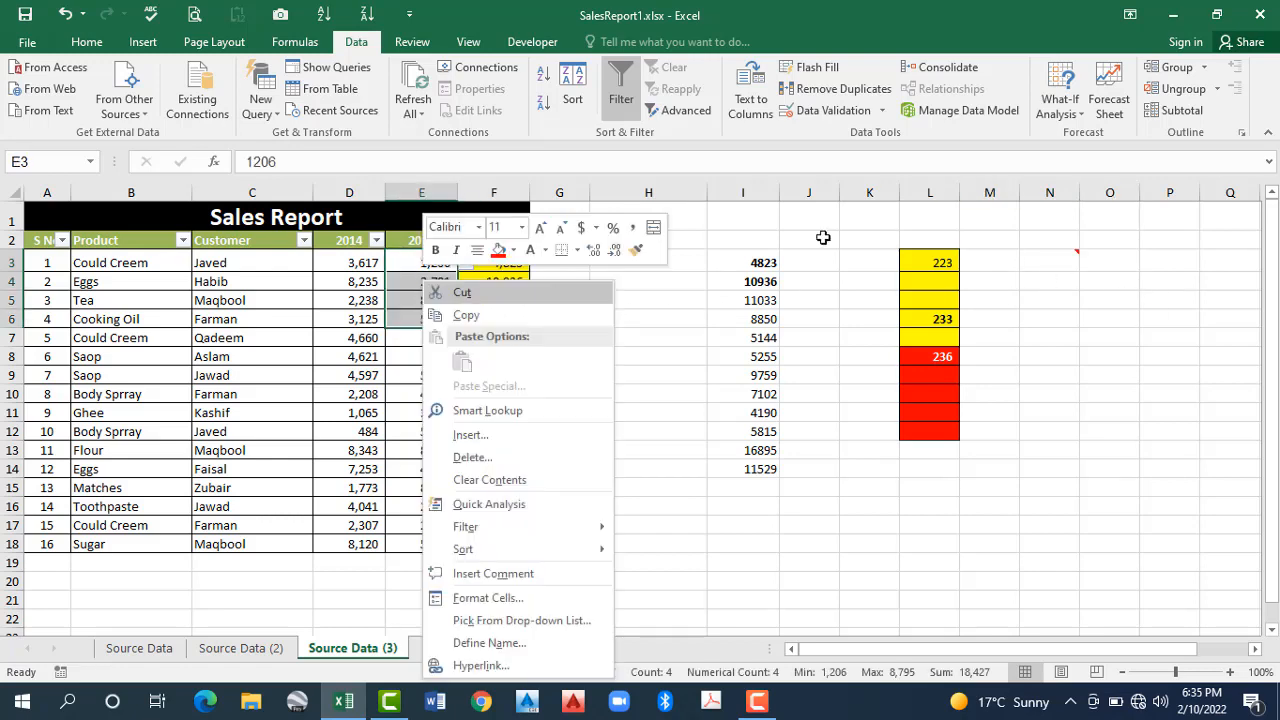
pyautogui.press('c')
# Step: Paste only the copied validation into the cells starting at M3 with Paste Special
pyautogui.press('Right')
pyautogui.press('Right')
pyautogui.press('Right')
pyautogui.press('Right')
pyautogui.press('Right')
pyautogui.press('Right')
pyautogui.press('Right')
pyautogui.press('Right')
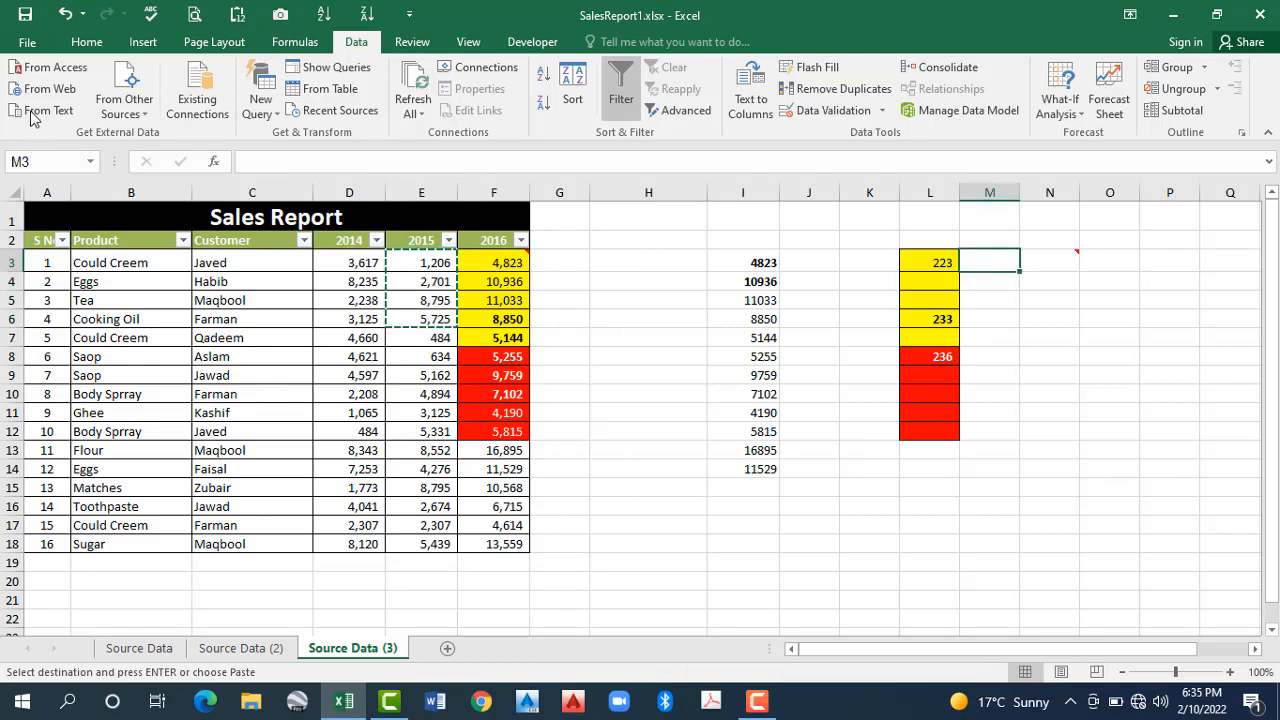
pyautogui.hotkey('alt', 'h')
pyautogui.press('v')
pyautogui.press('s')
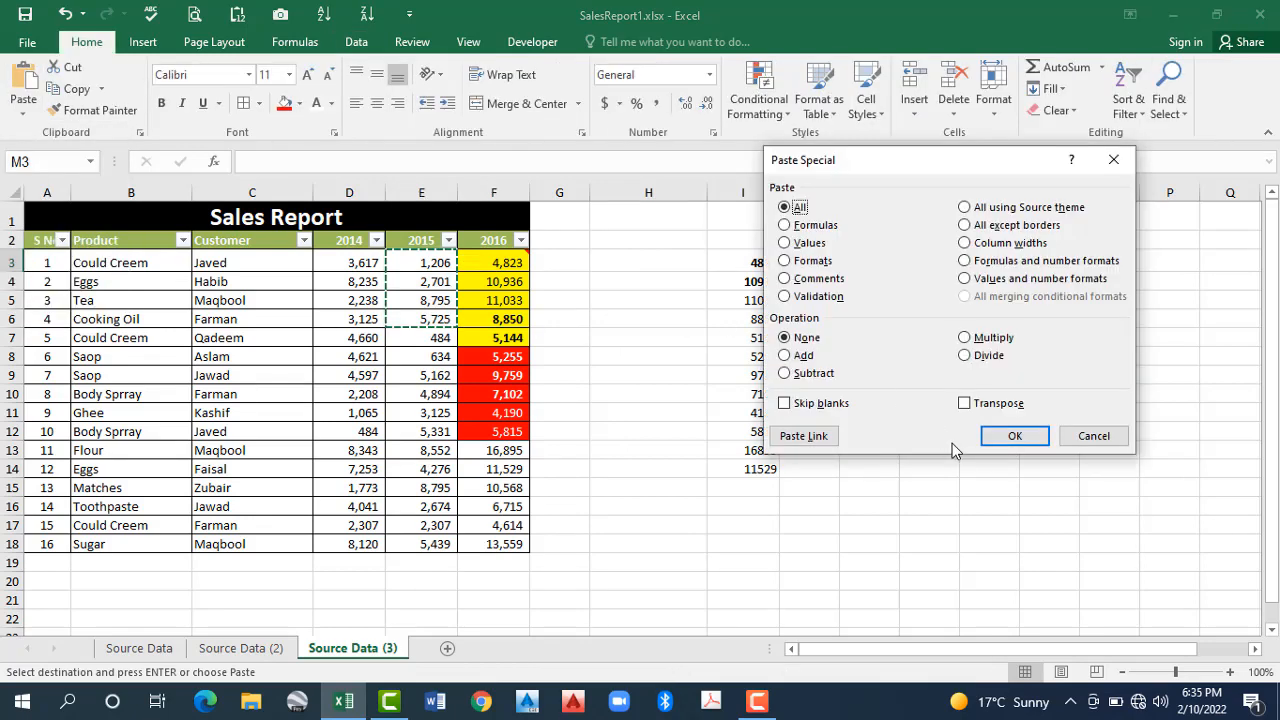
pyautogui.press('n')
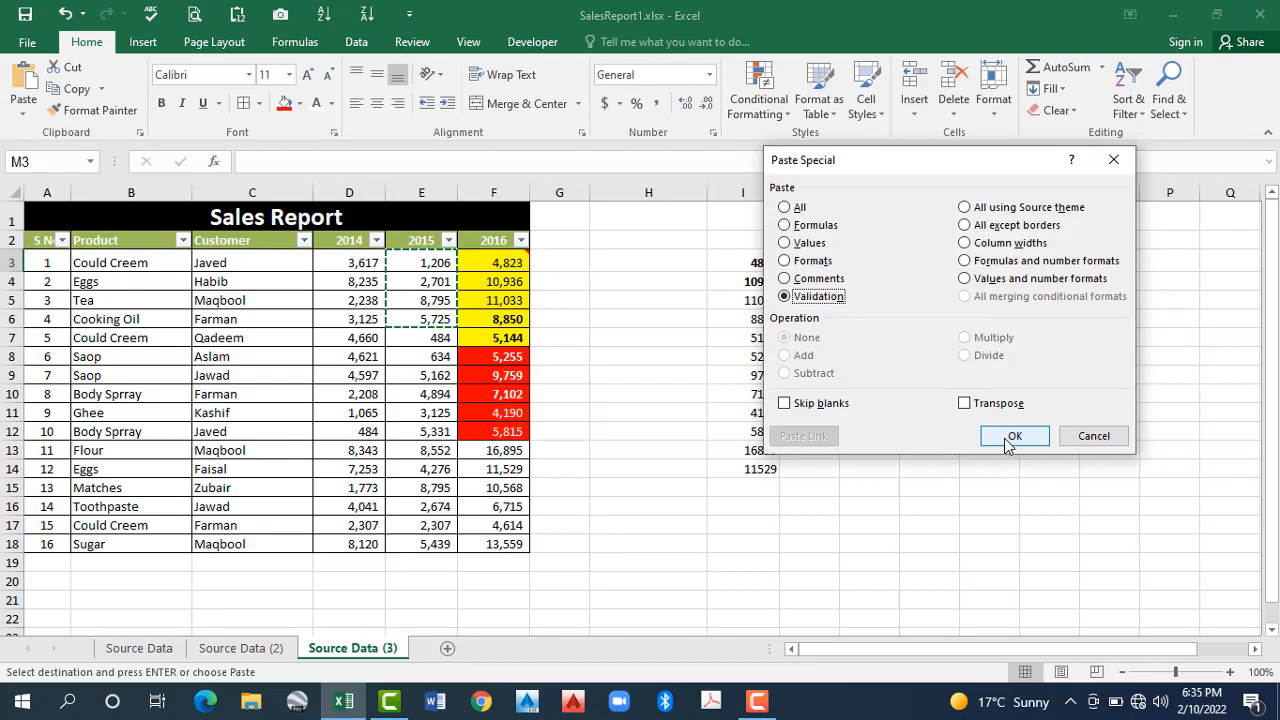
pyautogui.press('Return')
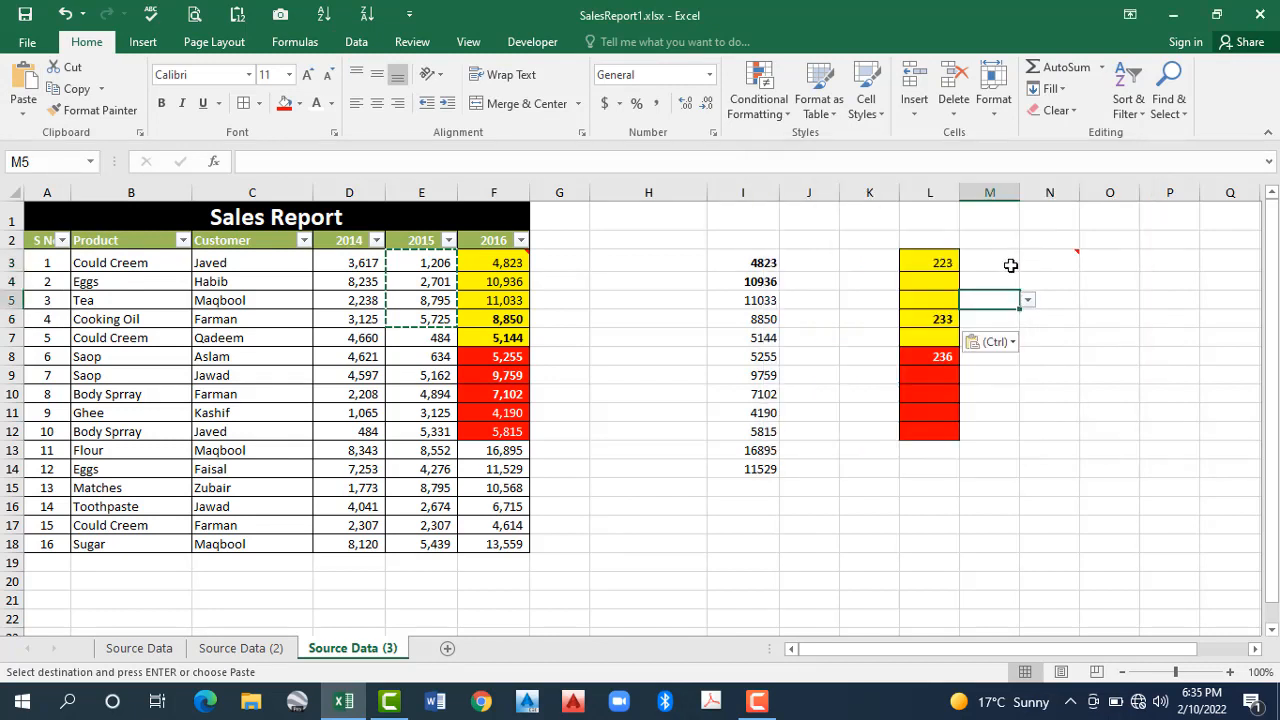
# Step: Check the pasted validation drop-down lists in cells M3 and M4
pyautogui.click(1005, 262)
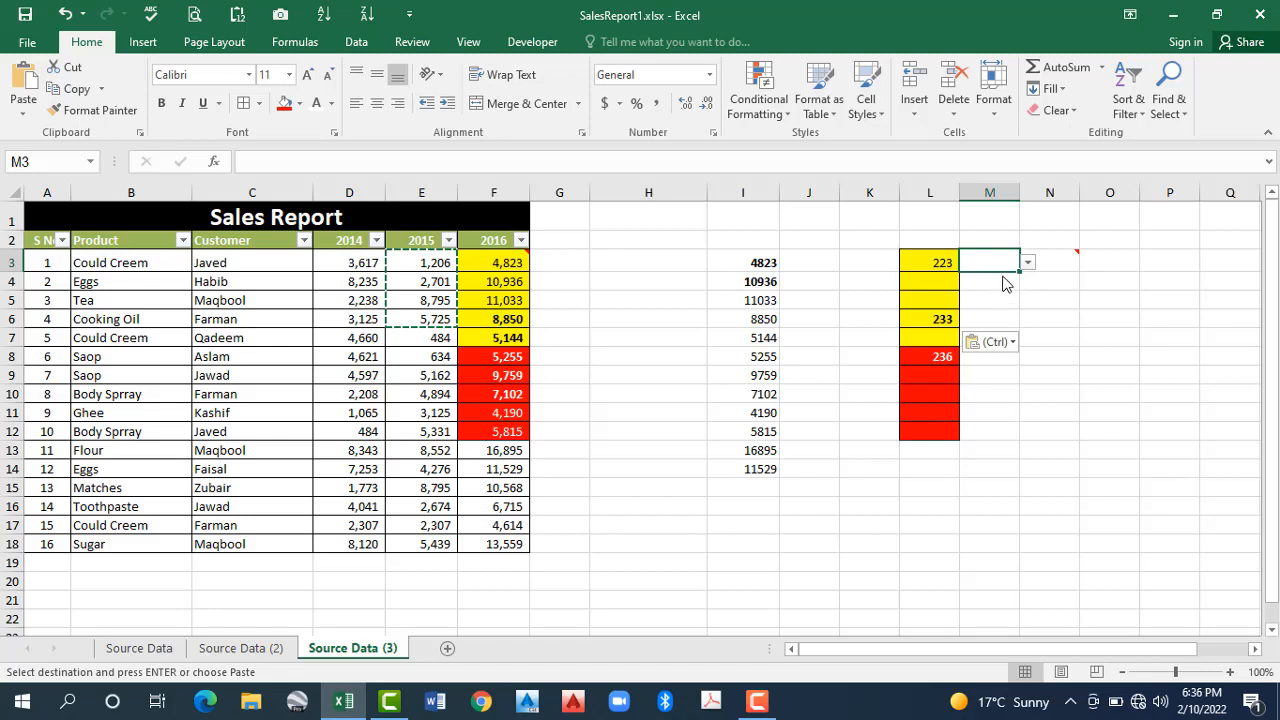
pyautogui.hotkey('alt', 'Down')
pyautogui.press('Down')
pyautogui.press('Down')
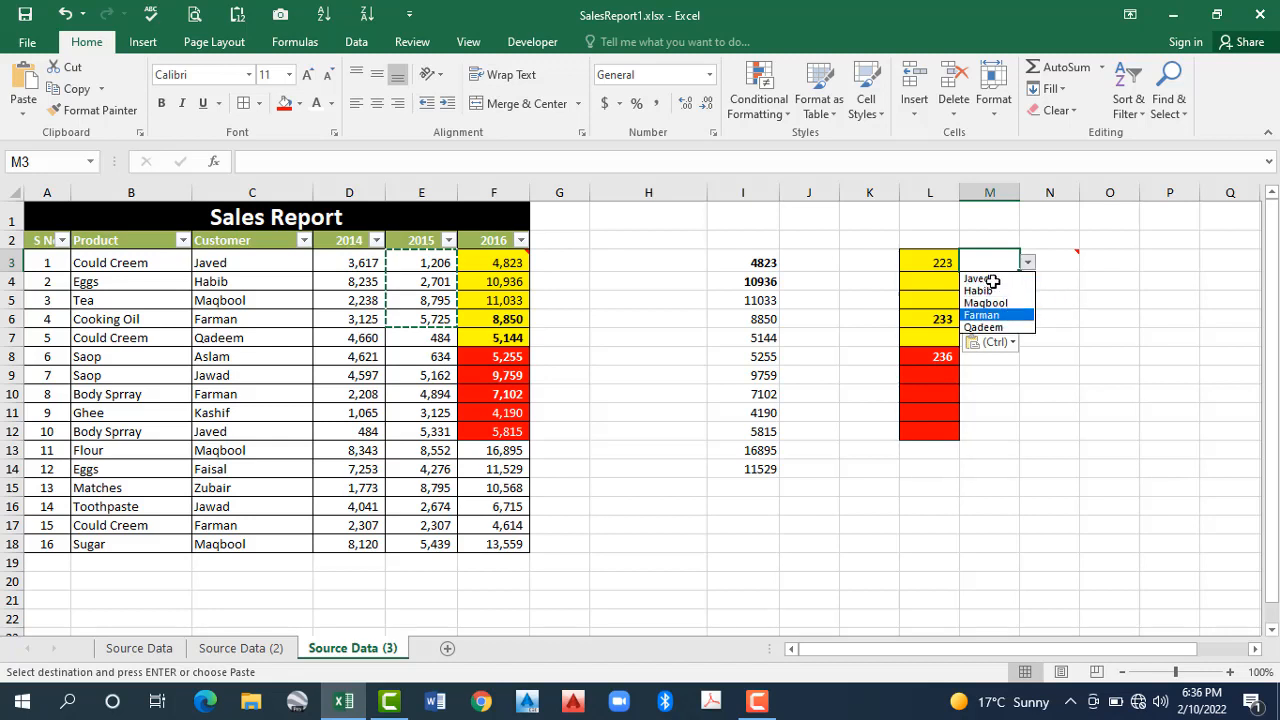
pyautogui.press('Escape')
pyautogui.press('Down')
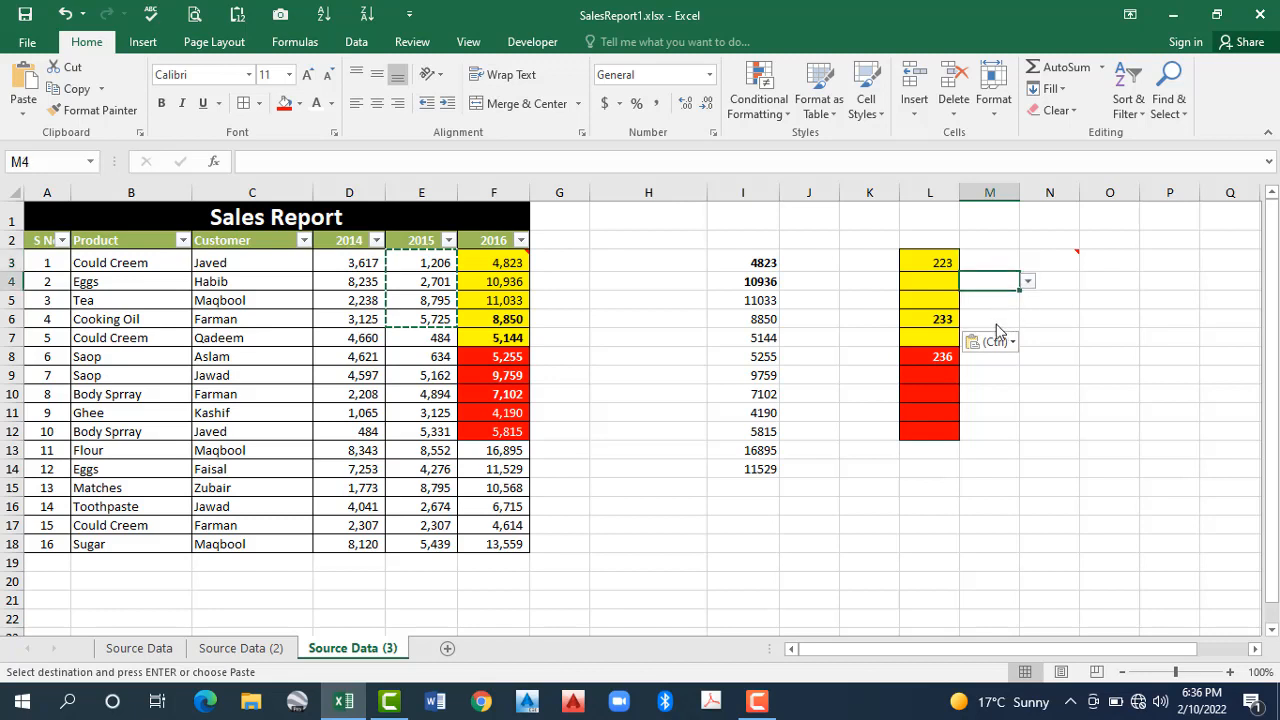
pyautogui.hotkey('alt', 'Down')
pyautogui.press('Down')
pyautogui.press('Down')
pyautogui.press('Down')
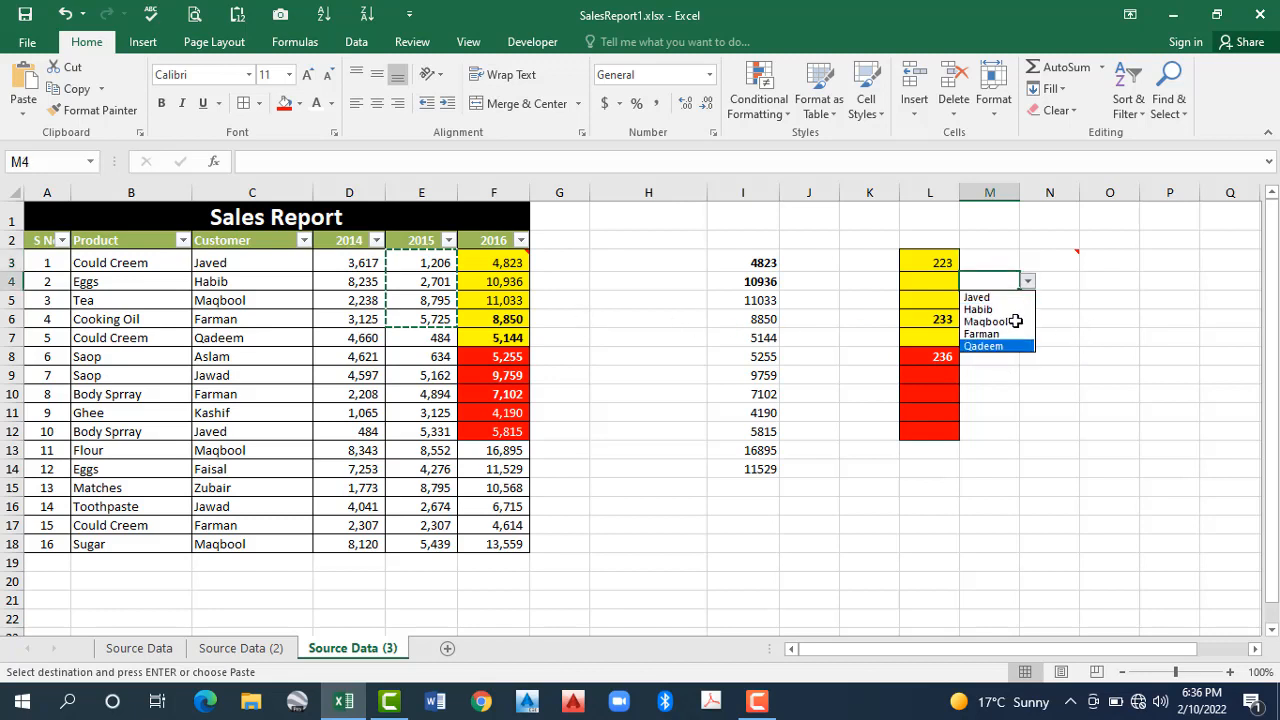
pyautogui.click(800, 290)
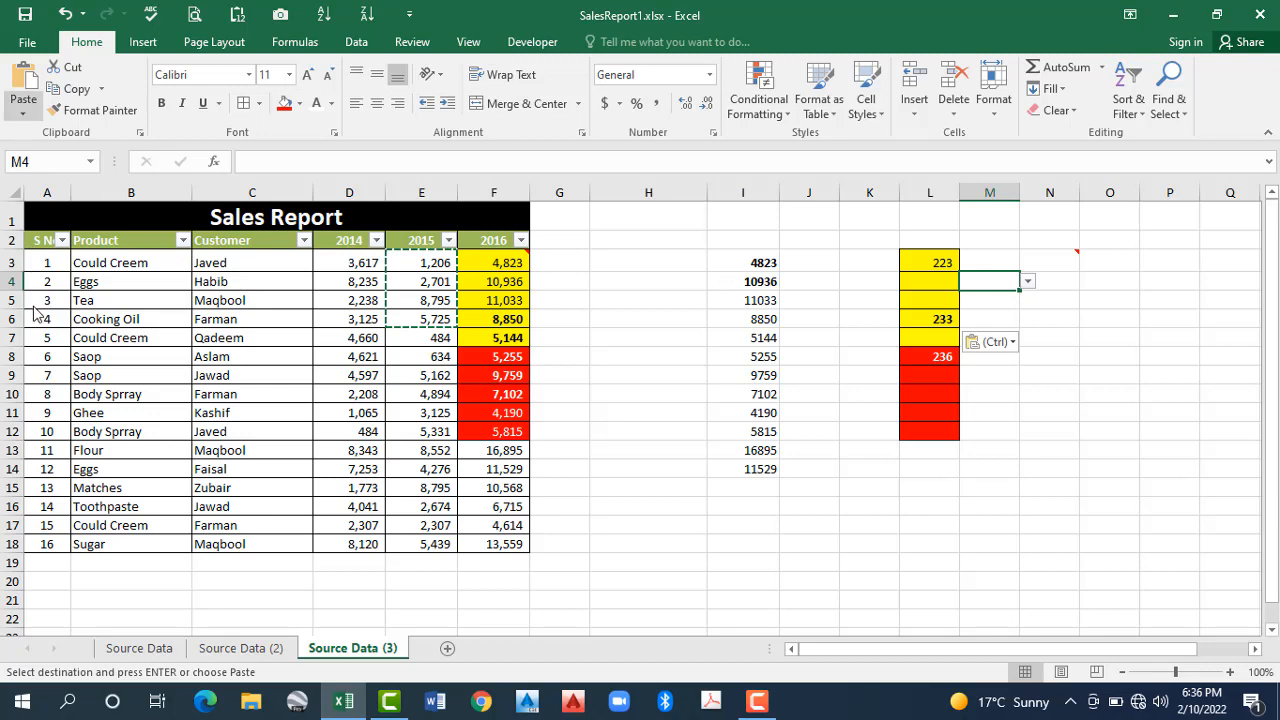
# Step: Review the Paste Special options, and examine the cell style and table format galleries for A2:F14
pyautogui.press('s')
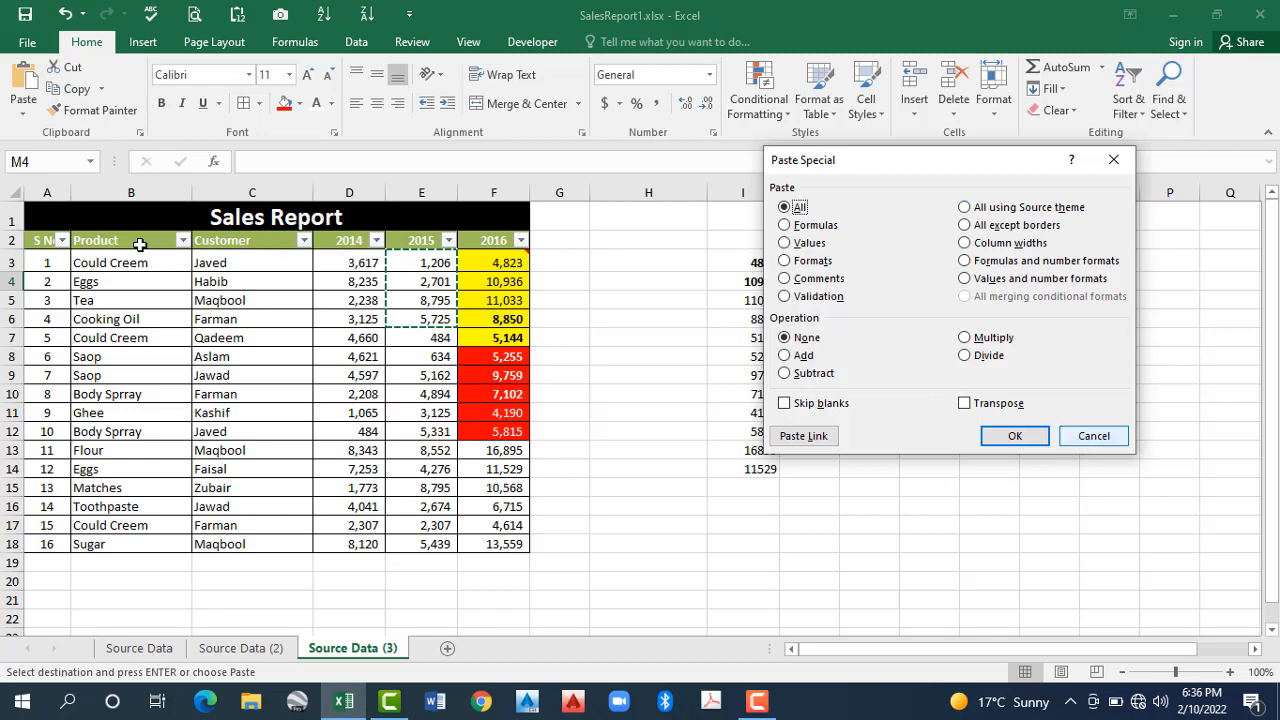
pyautogui.press('Escape')
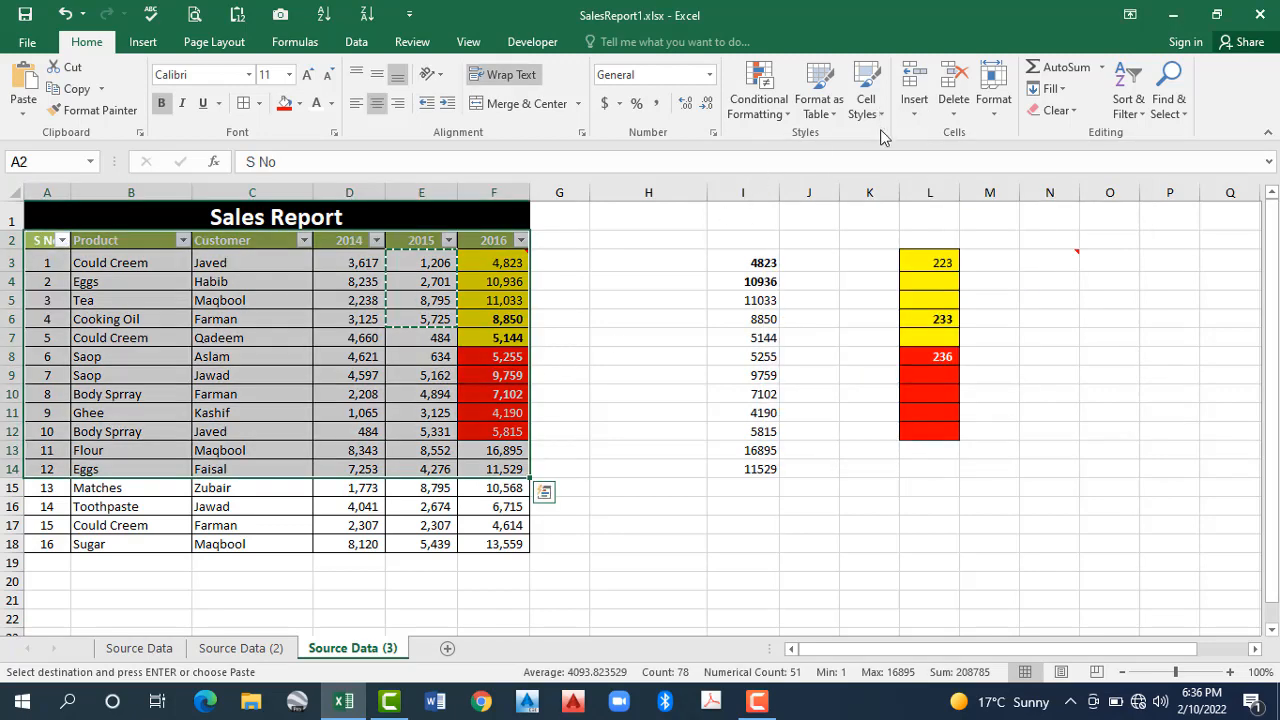
pyautogui.click(872, 112)
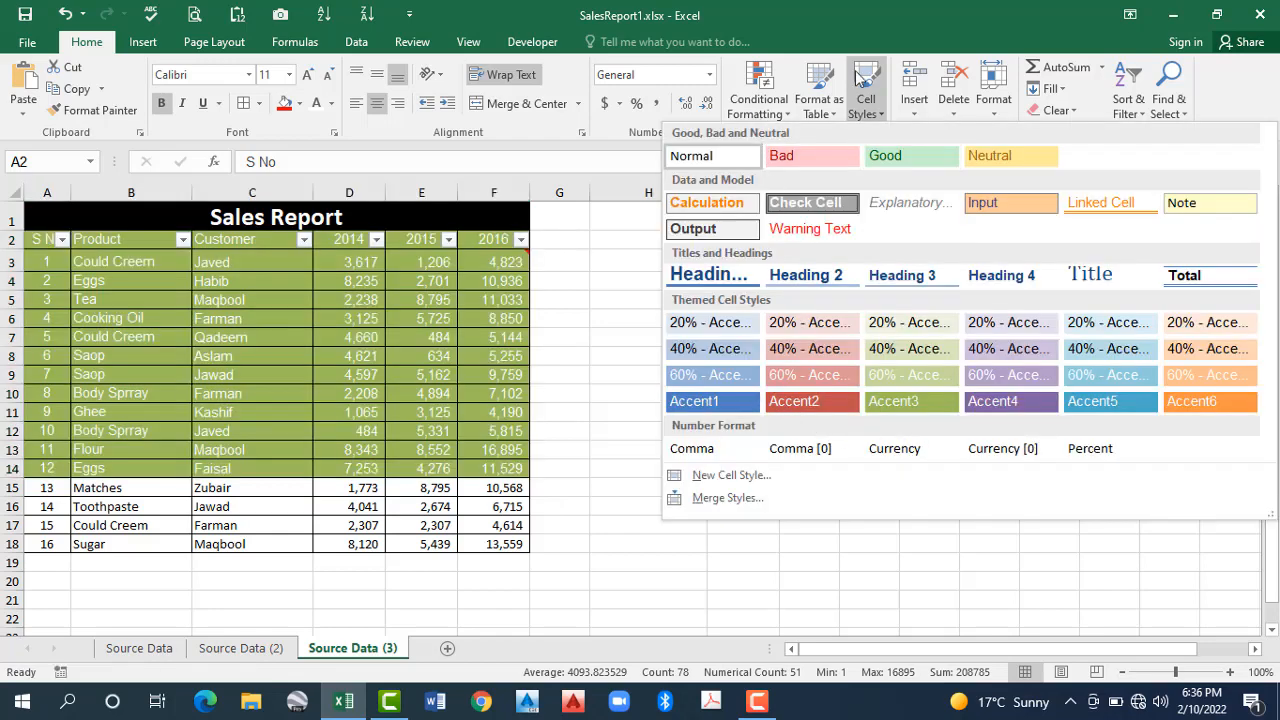
pyautogui.hotkey('ctrl', 'c')
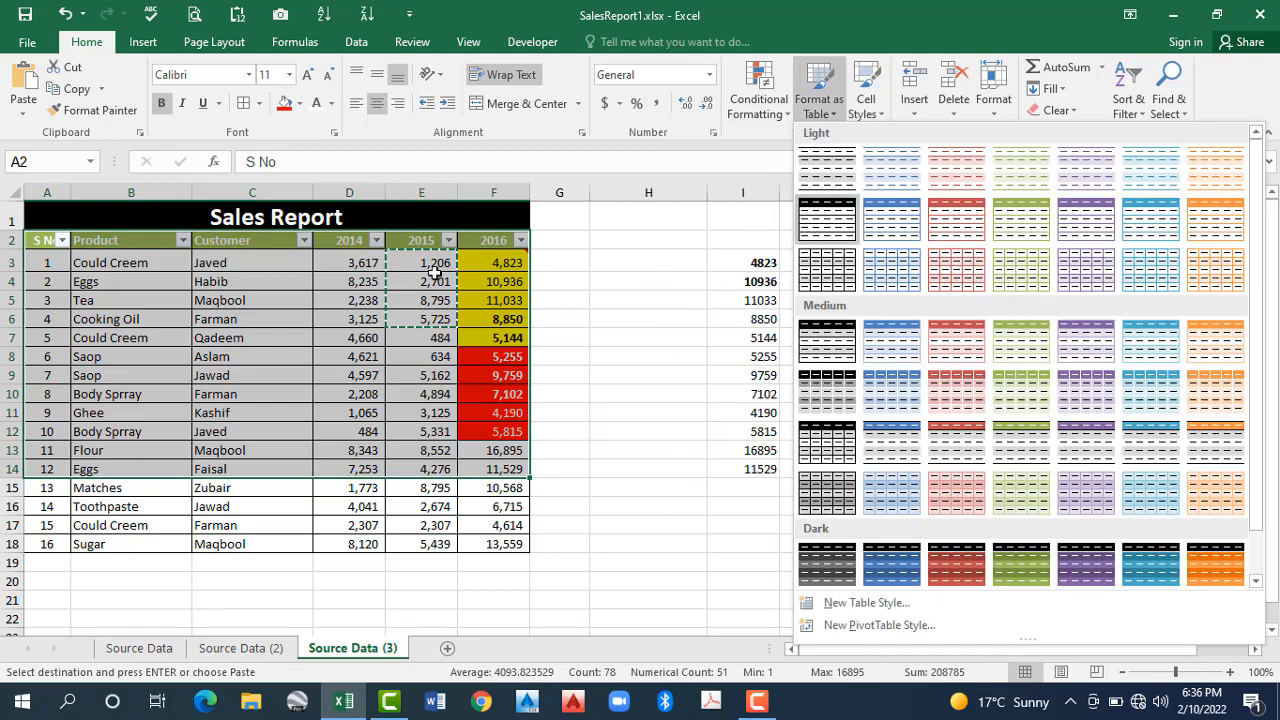
pyautogui.click(313, 270)
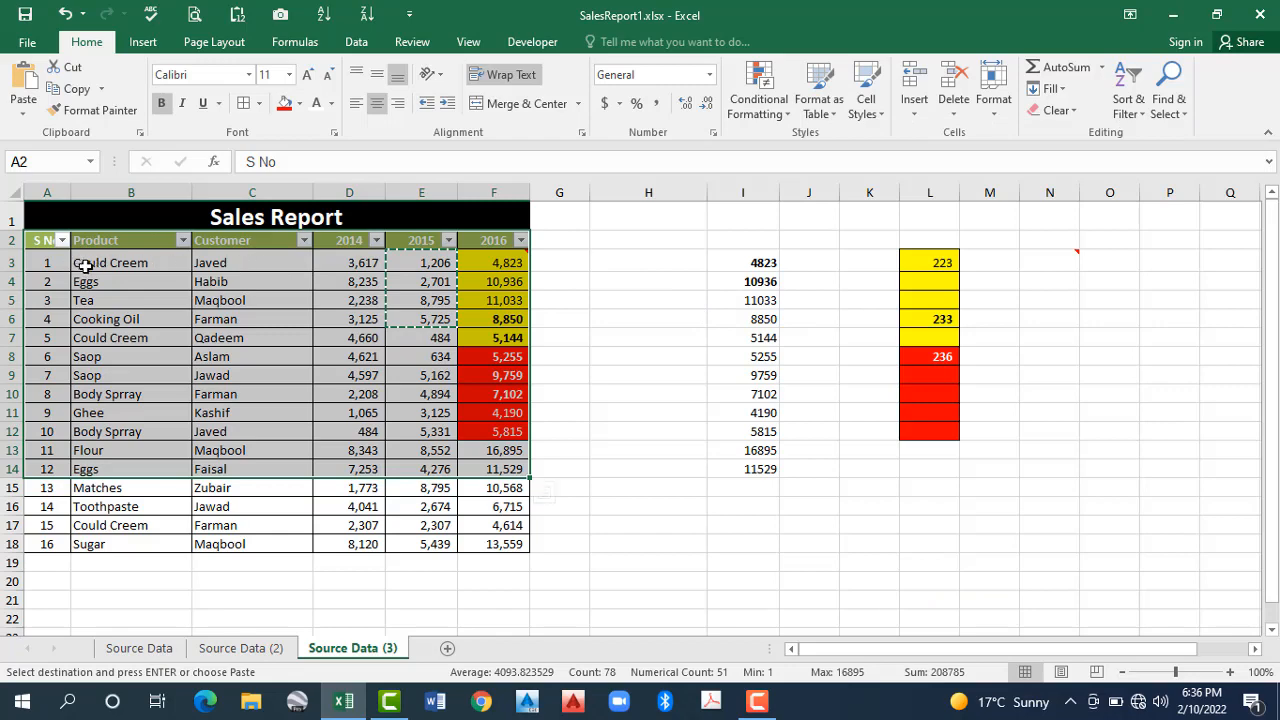
# Step: Apply the Accent4 cell style to B3:C5 and the Accent6 cell style to B6:C8
pyautogui.moveTo(131, 263); pyautogui.dragTo(312, 303)
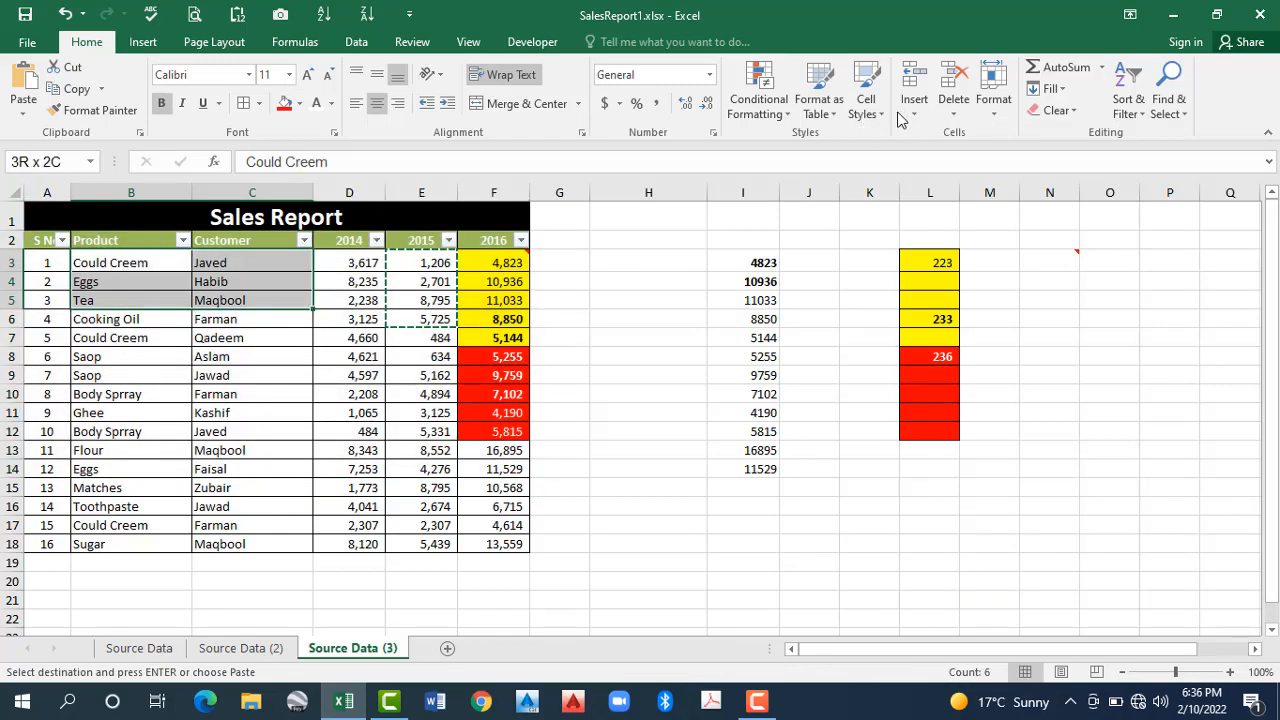
pyautogui.click(868, 108)
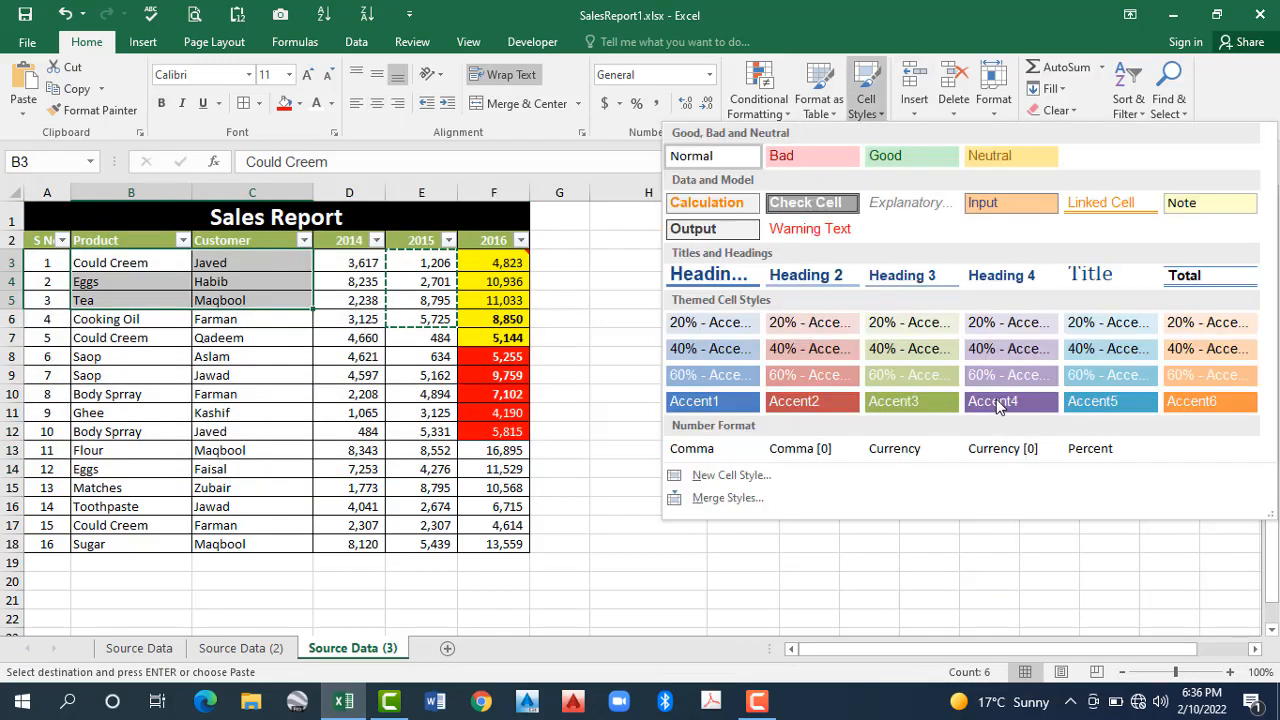
pyautogui.click(995, 402)
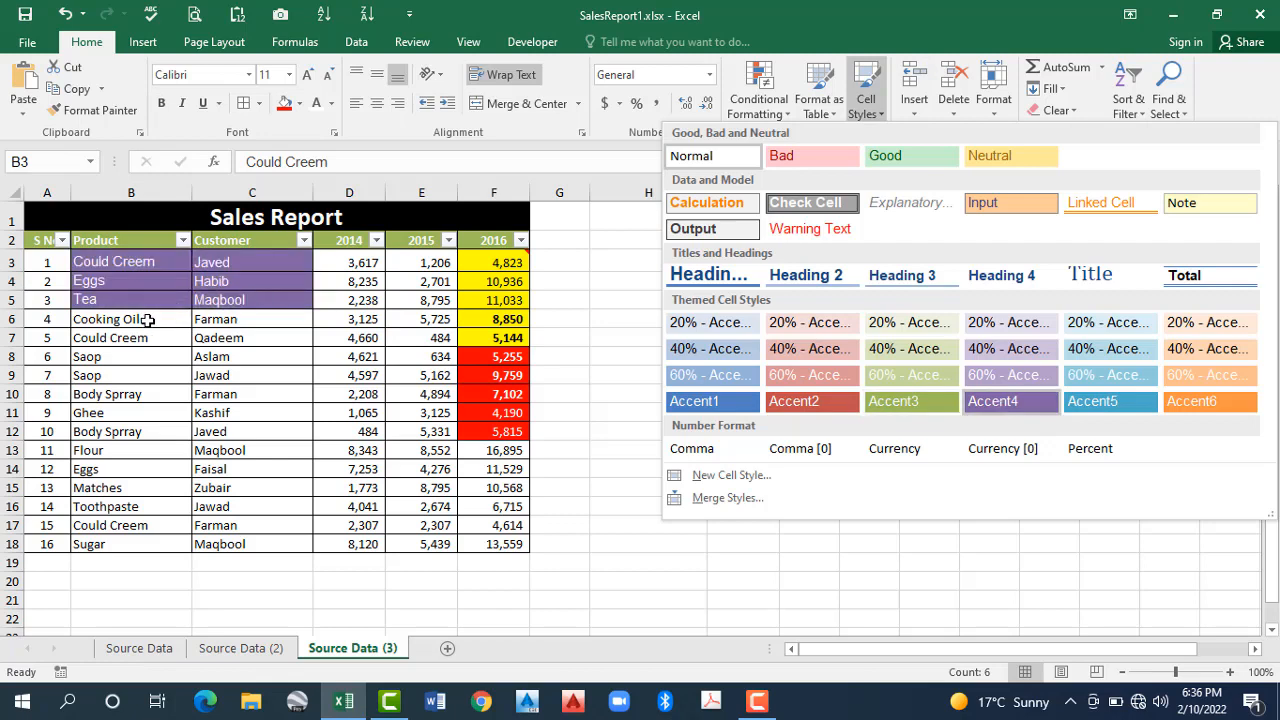
pyautogui.moveTo(147, 319); pyautogui.dragTo(250, 357)
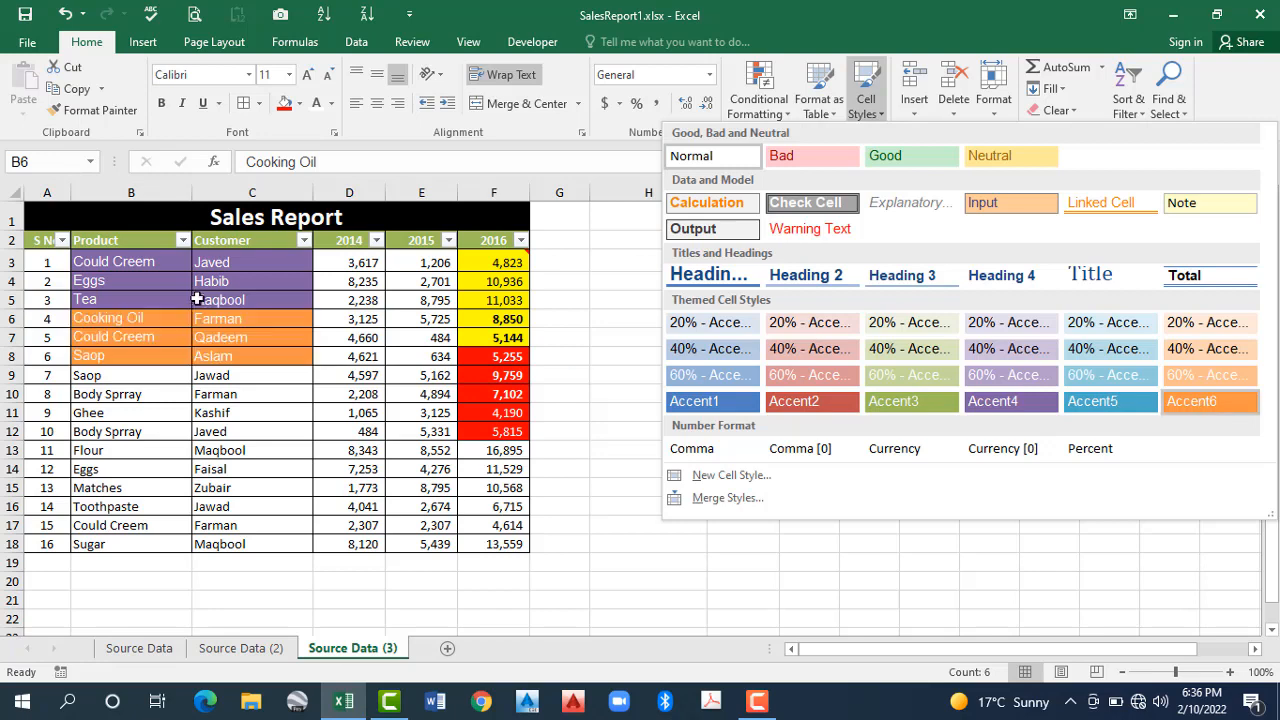
pyautogui.click(1200, 403)
# Step: Check the cell style of B3, copy the styled range B3:C8, and paste it at I16 with Paste Special's All using Source theme option
pyautogui.click(137, 263)
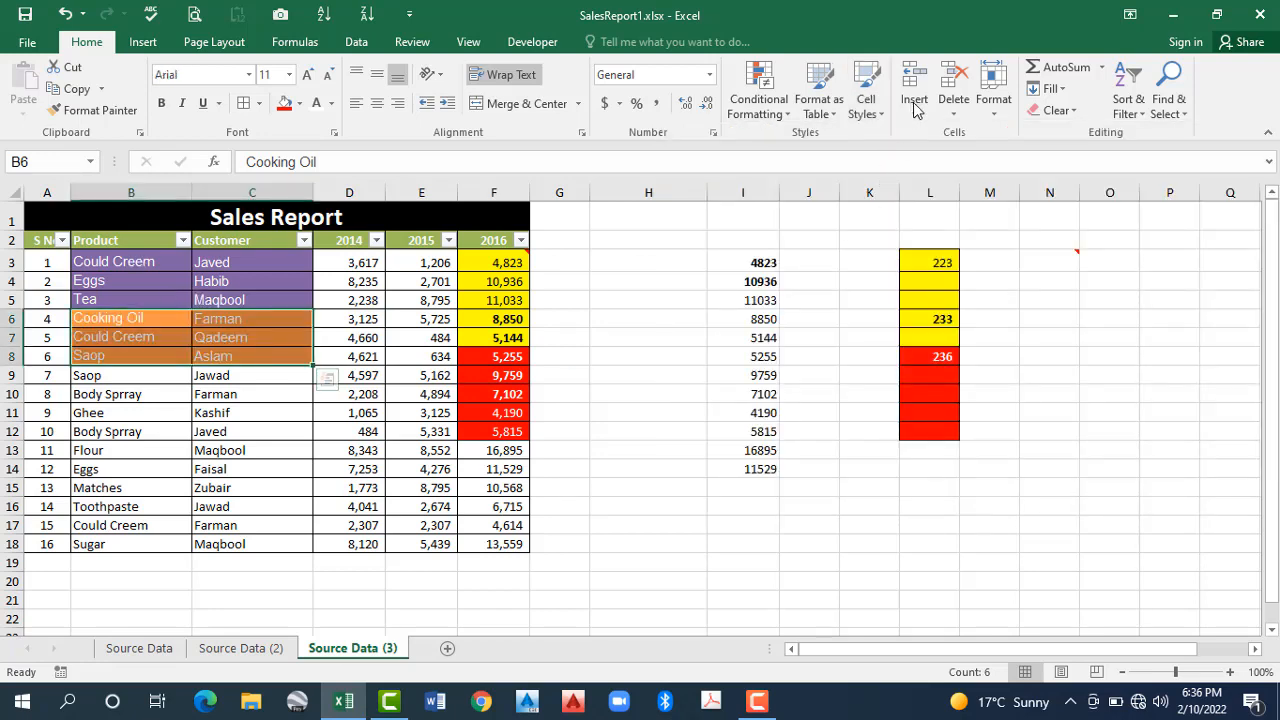
pyautogui.click(866, 95)
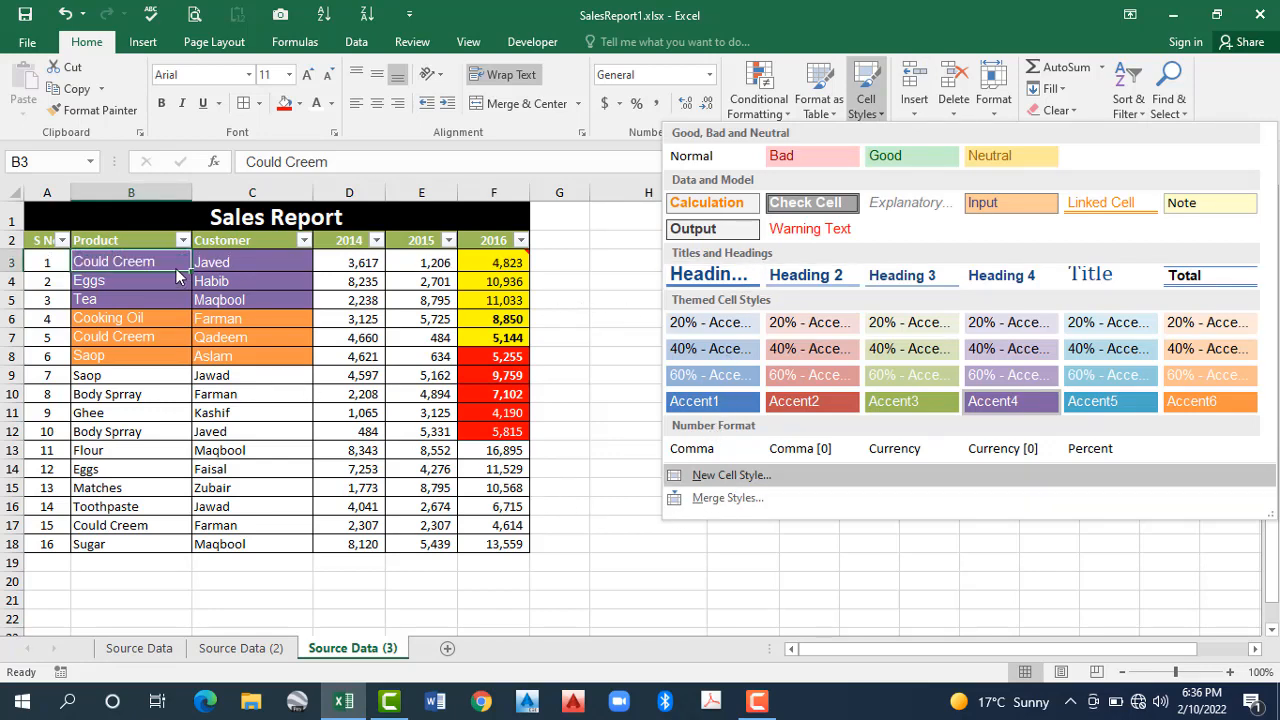
pyautogui.click(268, 353)
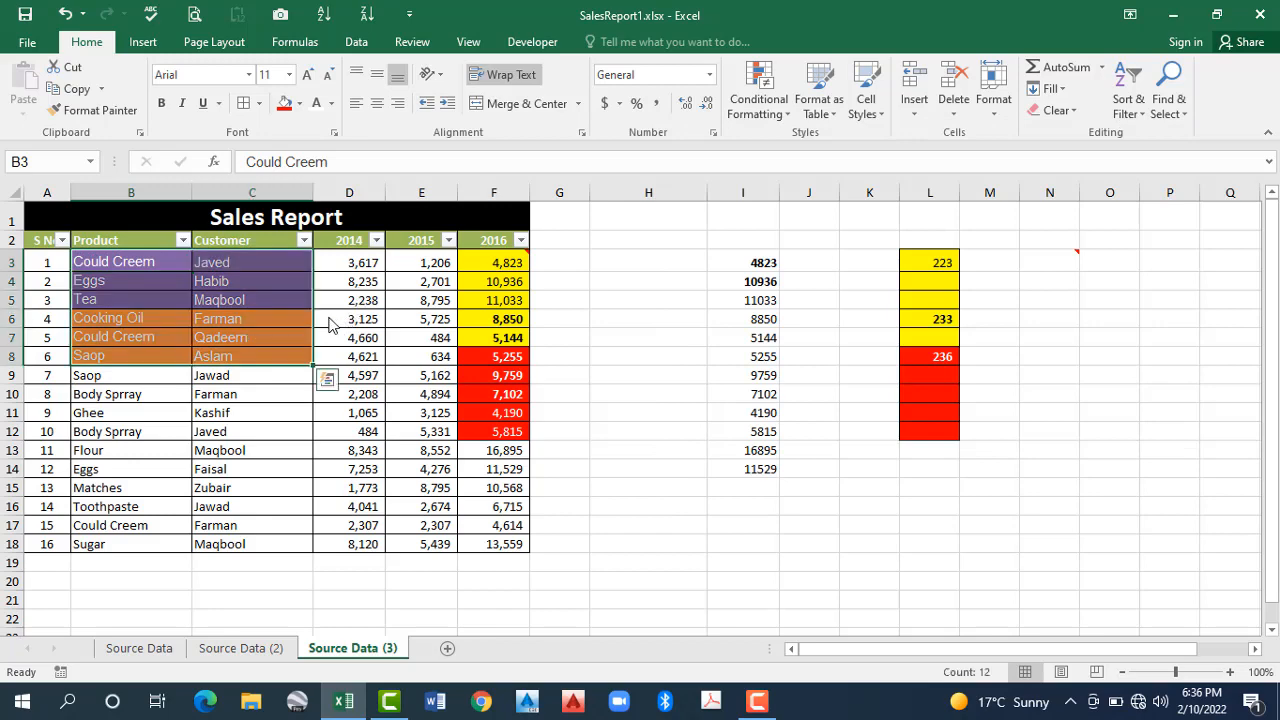
pyautogui.rightClick(254, 308)
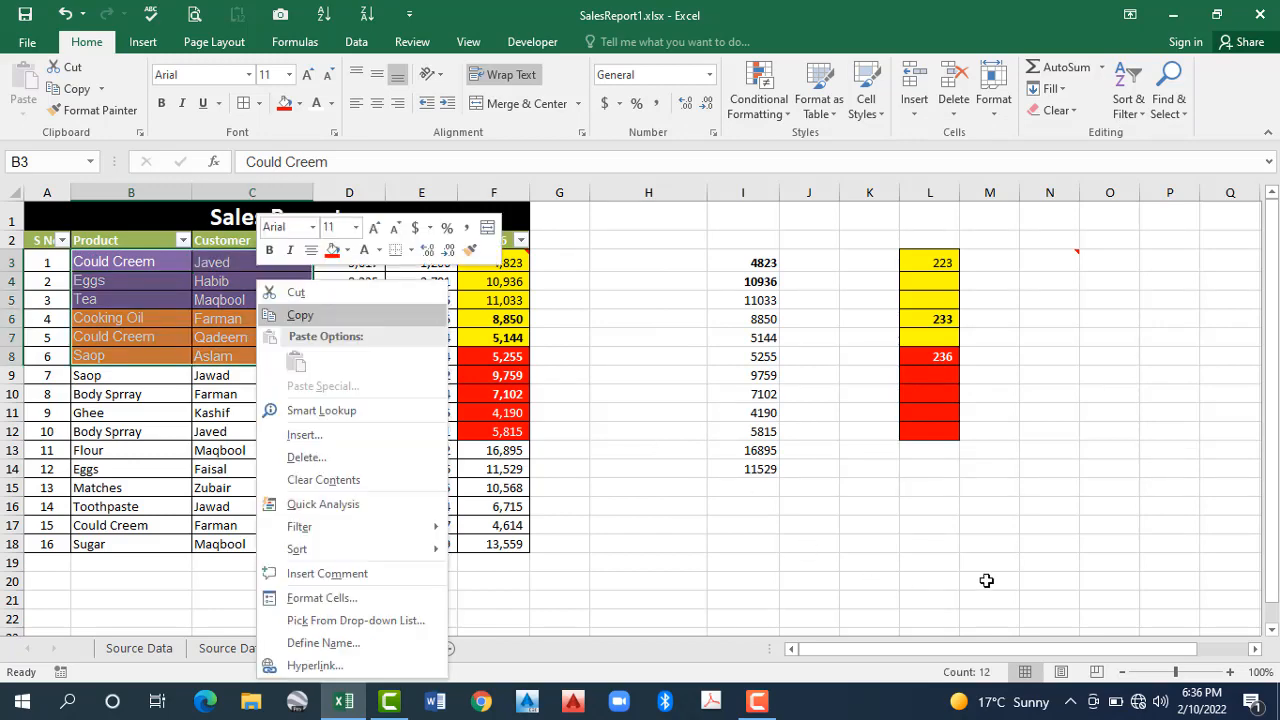
pyautogui.click(329, 318)
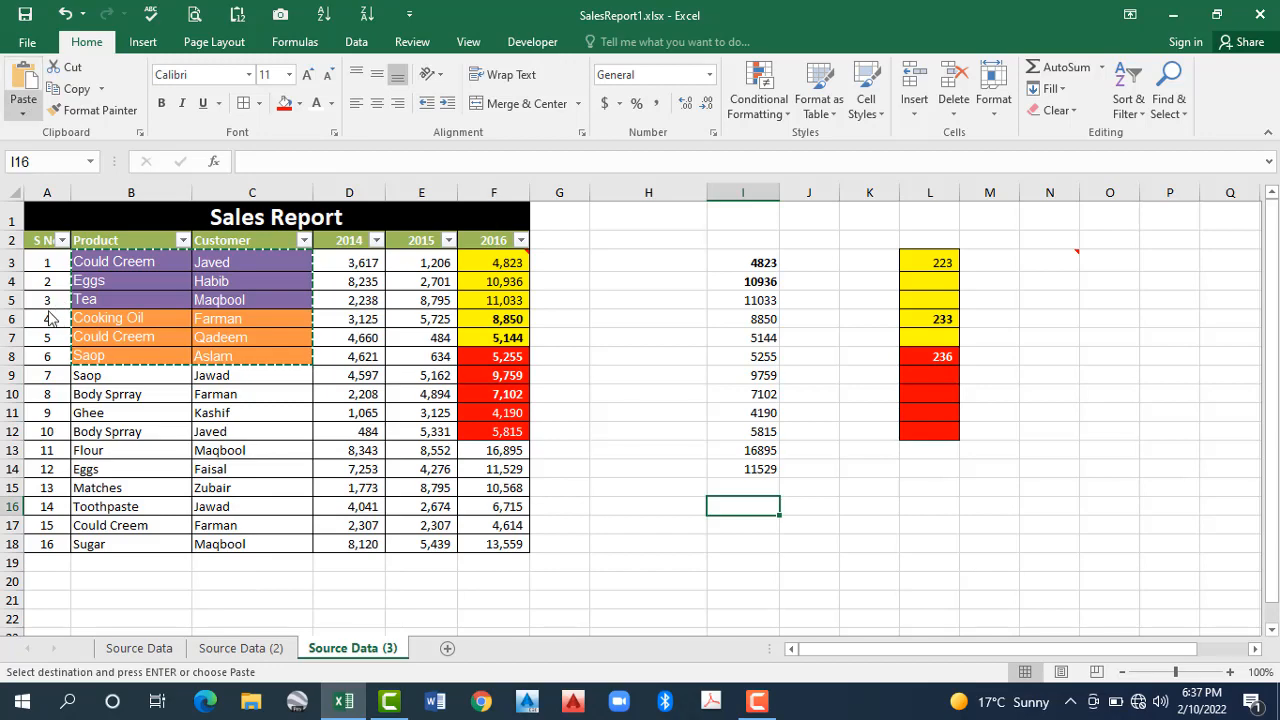
pyautogui.click(971, 208)
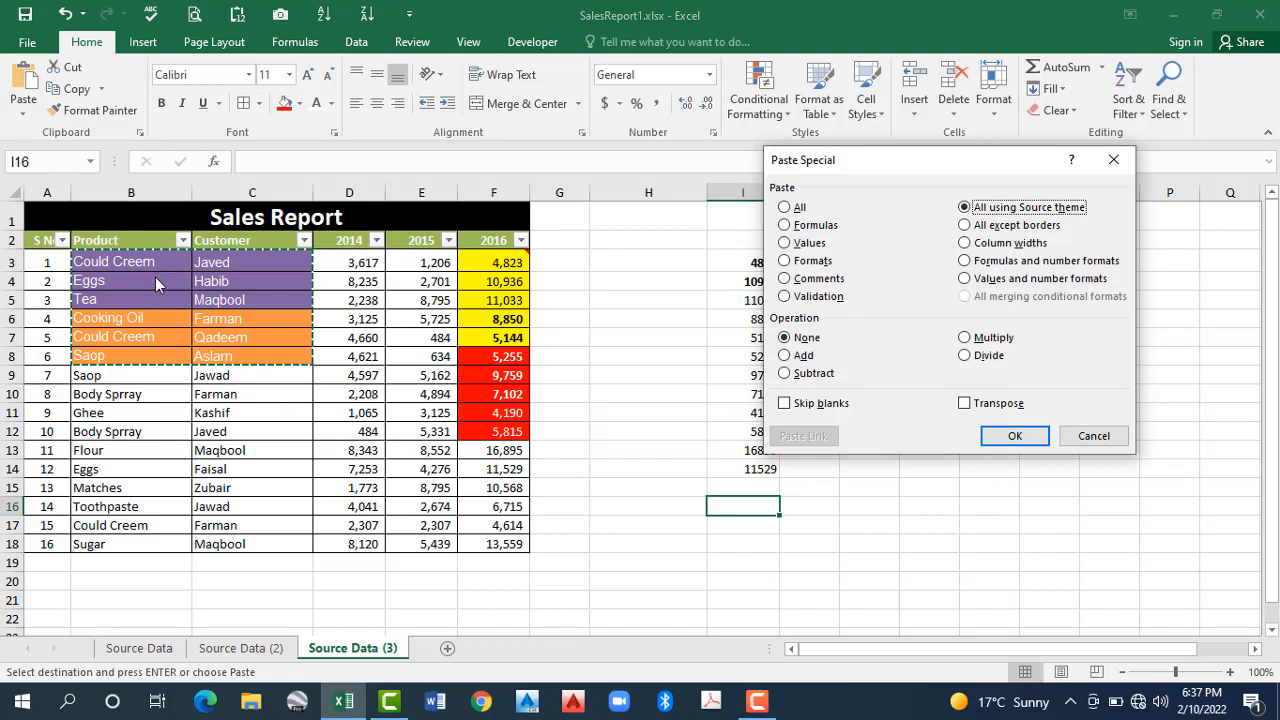
pyautogui.click(1013, 438)
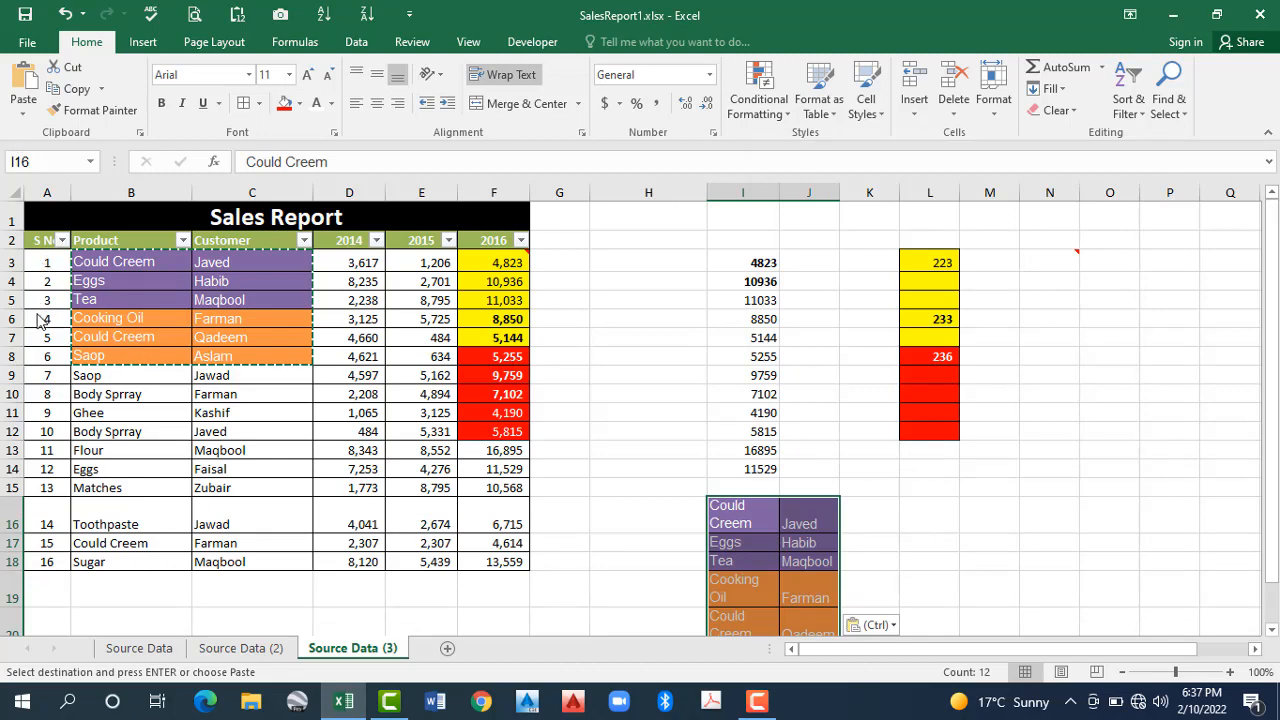
pyautogui.click(23, 112)
pyautogui.hotkey('ctrl', 'alt', 'v')
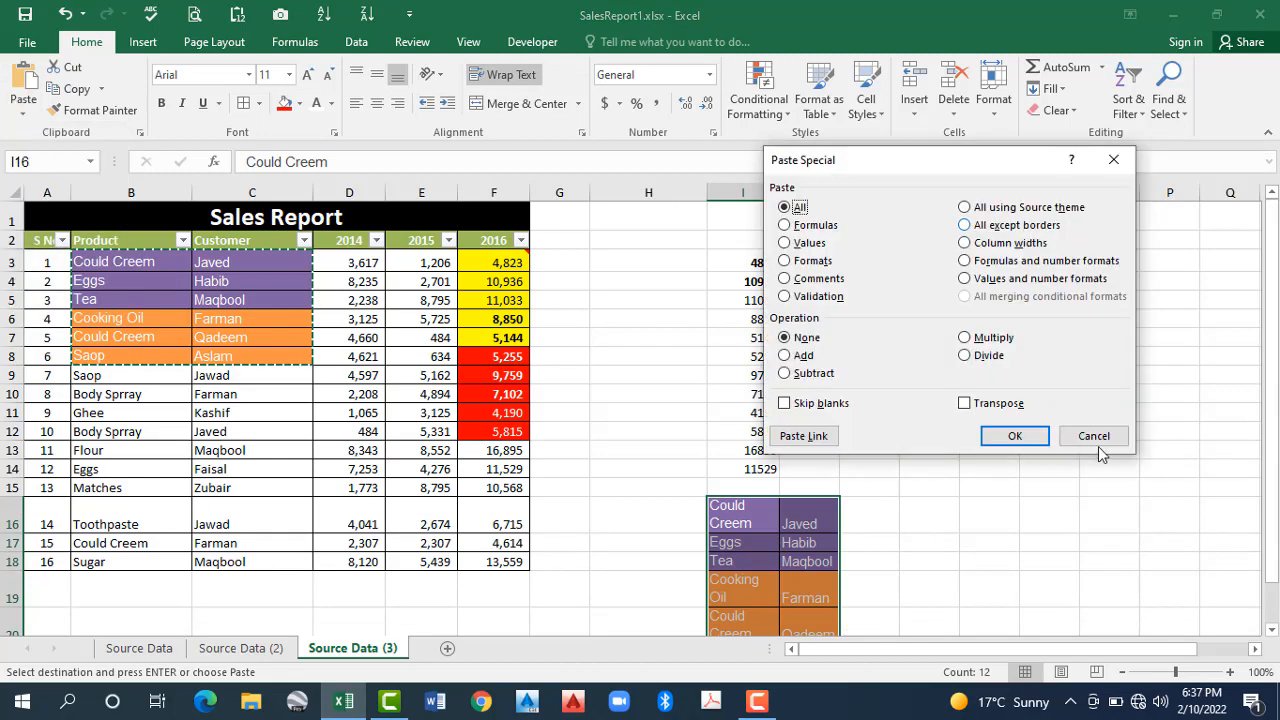
pyautogui.press('Escape')
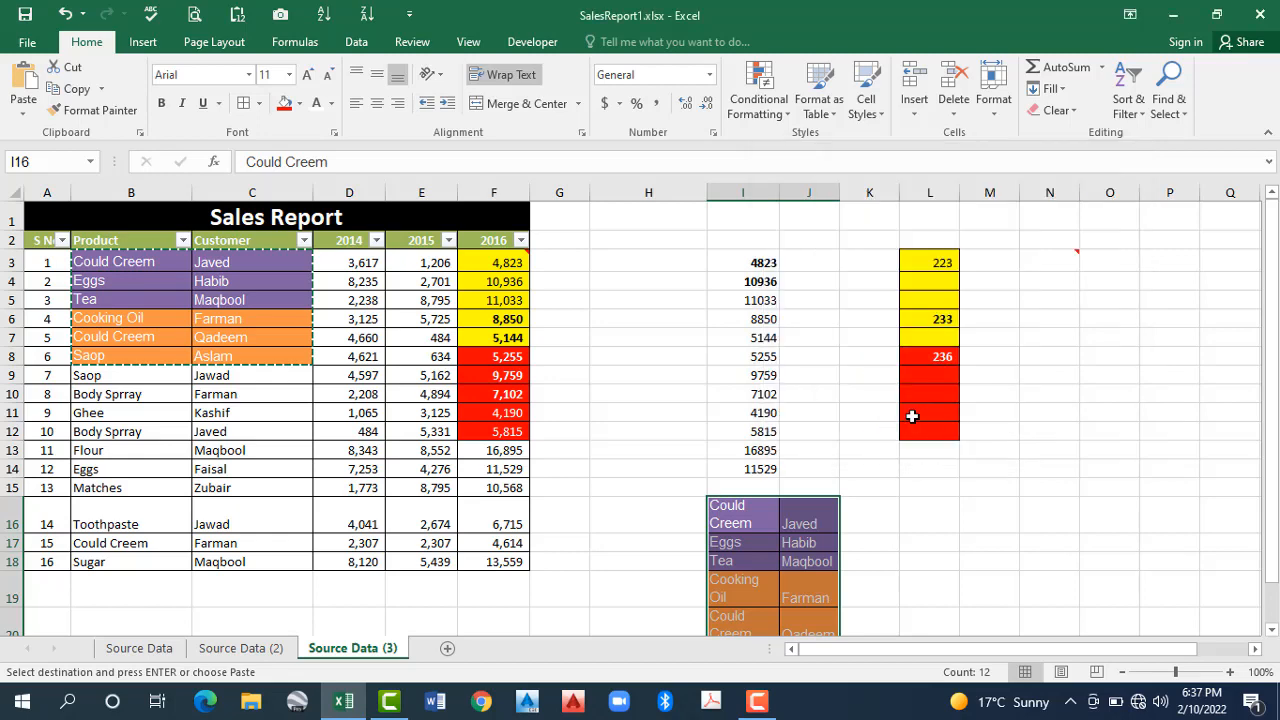
# Step: Undo the source-theme paste, the cell styles, the validation and comment pastes, and the yellow and red formatting in columns F and L
pyautogui.hotkey('ctrl', 'z')
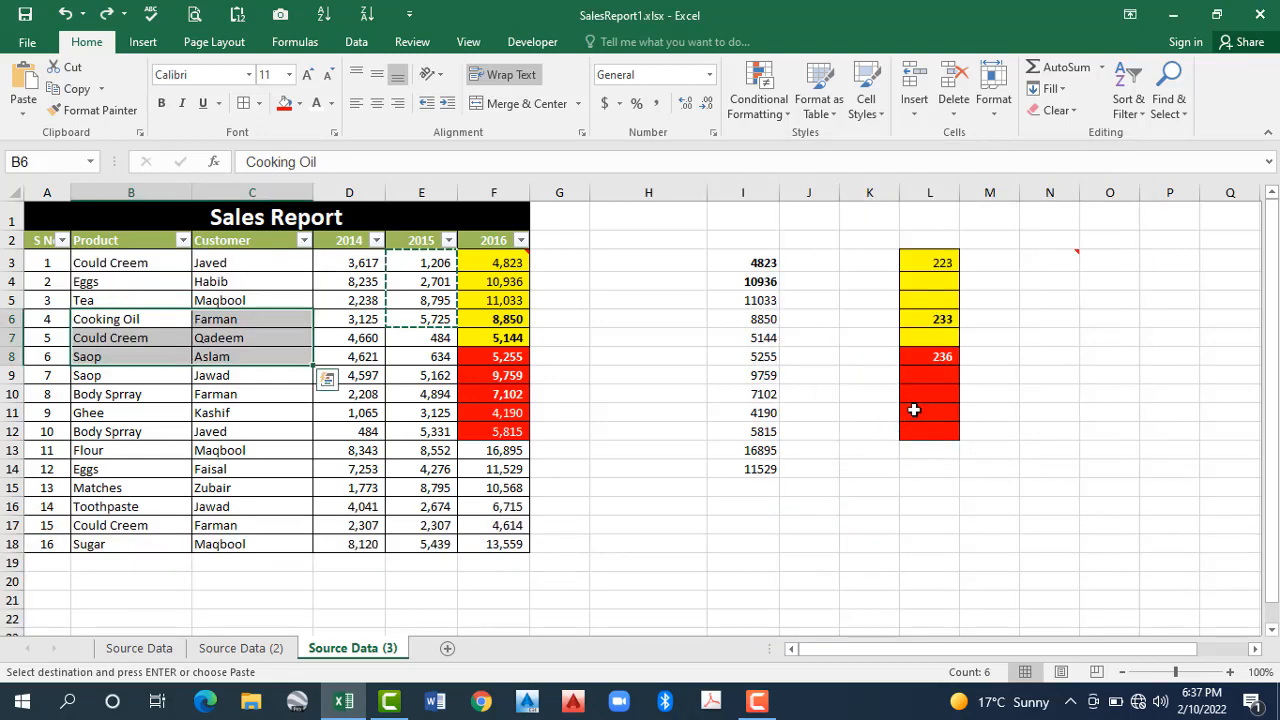
pyautogui.hotkey('ctrl', 'z')
pyautogui.hotkey('ctrl', 'z')
pyautogui.hotkey('ctrl', 'z')
pyautogui.hotkey('ctrl', 'z')
pyautogui.hotkey('ctrl', 'z')
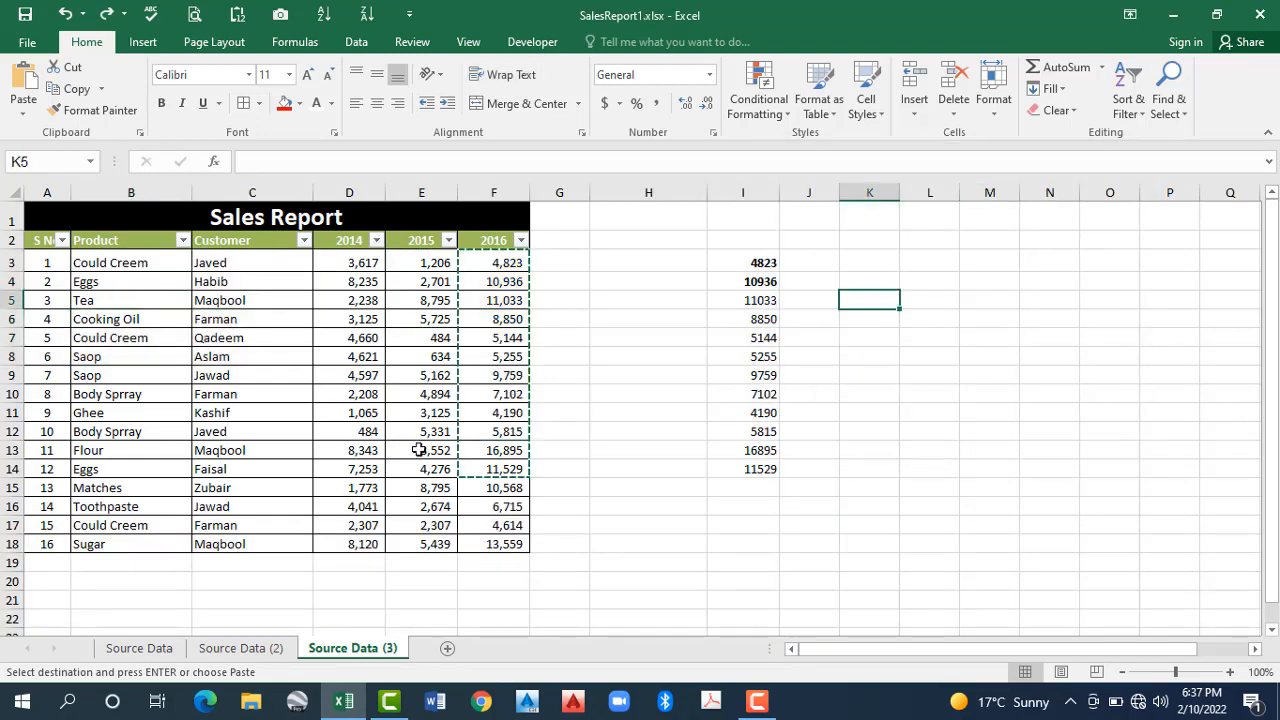
# Step: Copy A3:F9 and paste it at K3 with Paste Special's All except borders option
pyautogui.moveTo(47, 262); pyautogui.dragTo(497, 371)
pyautogui.hotkey('ctrl', 'c')
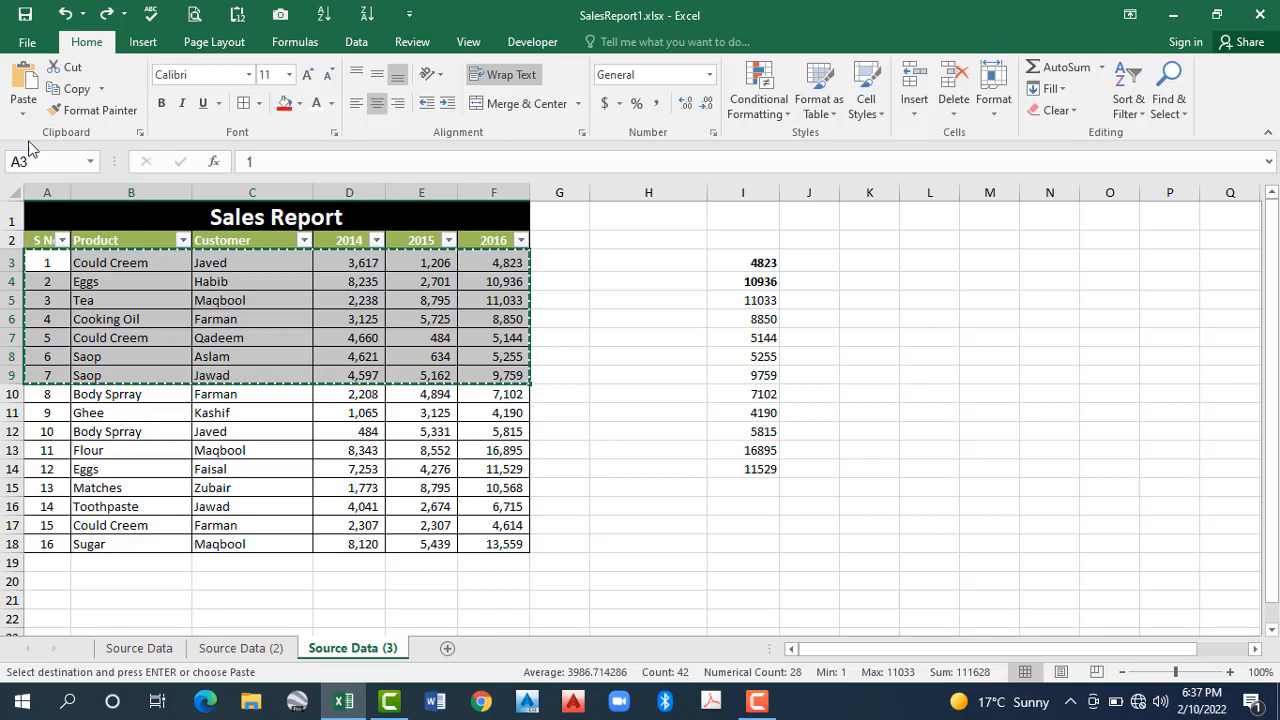
pyautogui.click(869, 262)
pyautogui.click(23, 113)
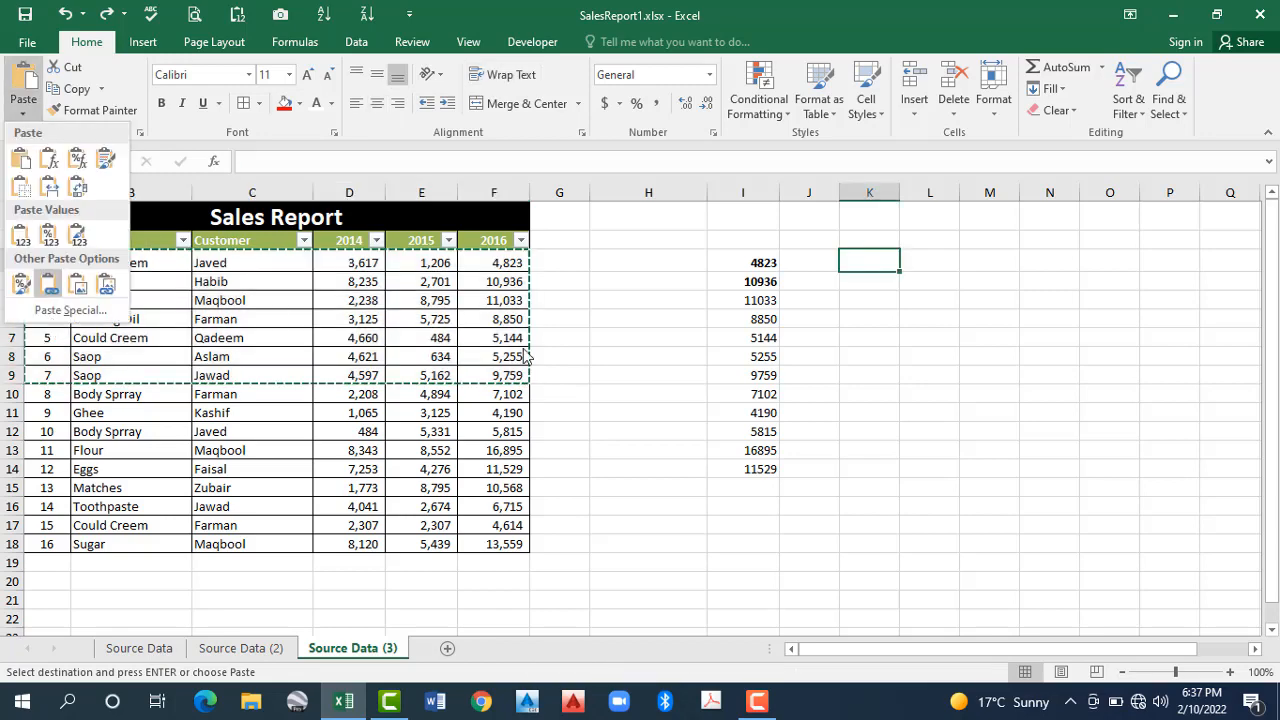
pyautogui.click(50, 318)
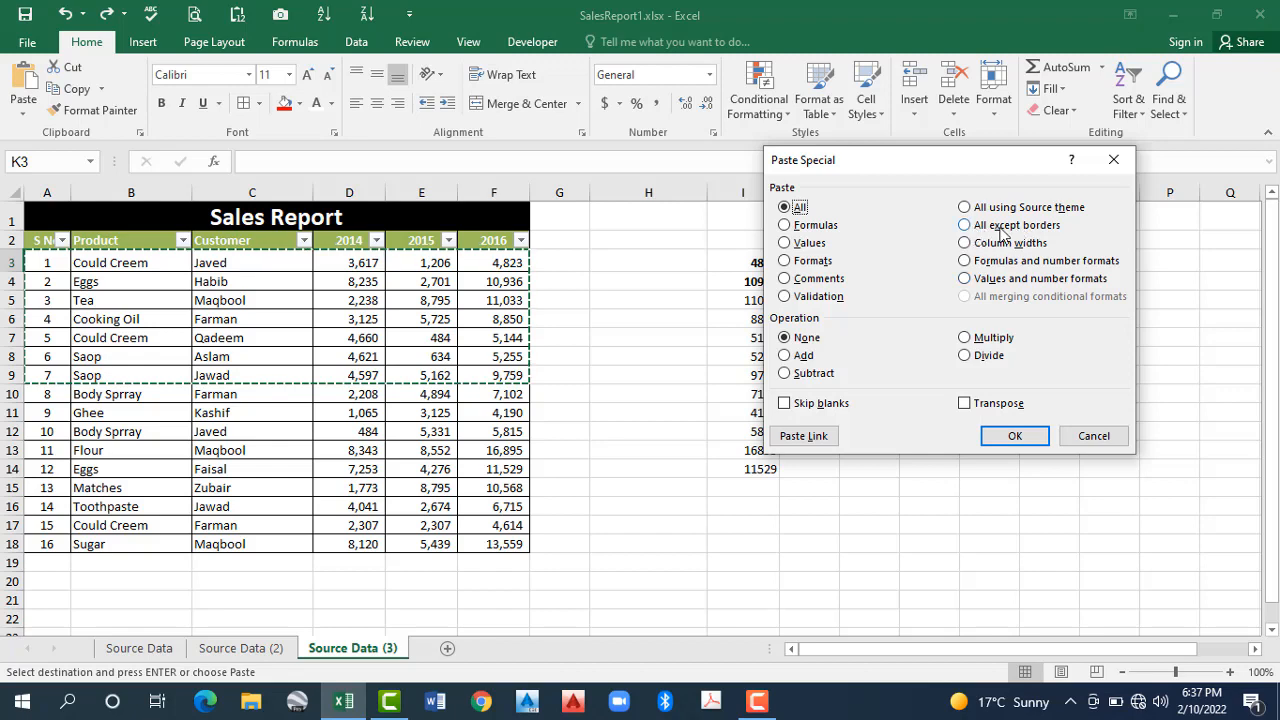
pyautogui.click(1071, 229)
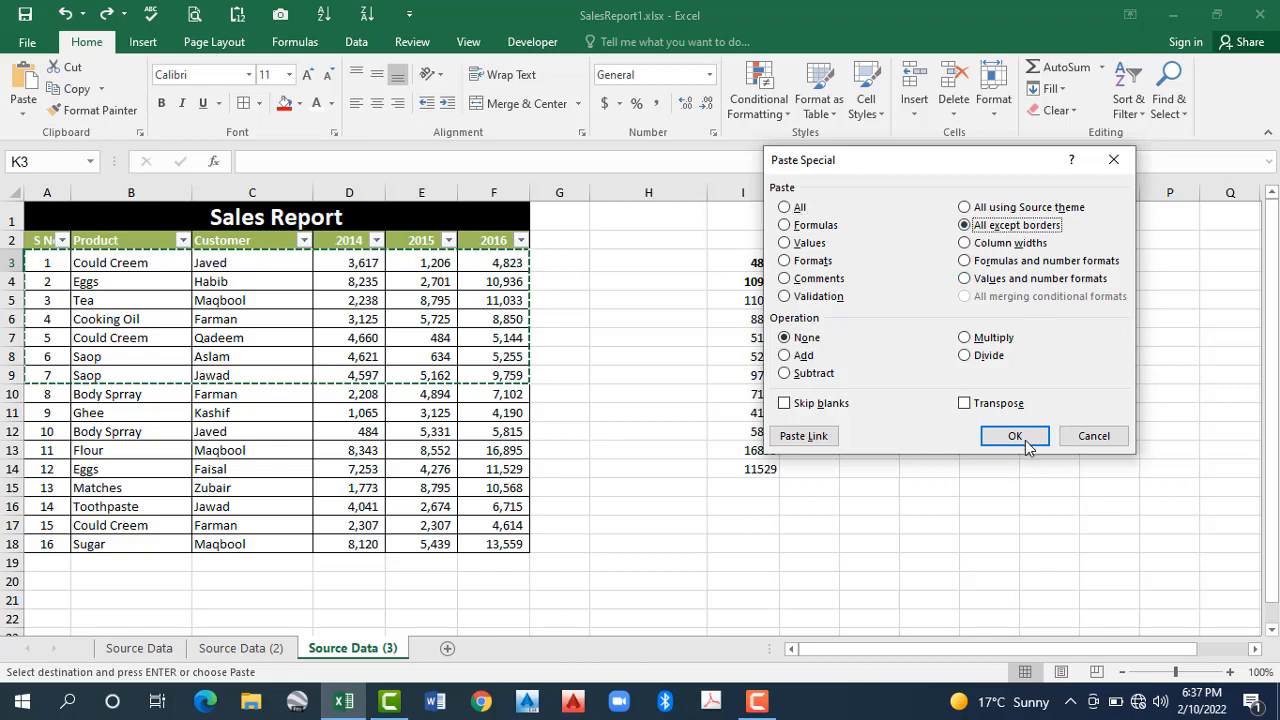
pyautogui.click(1018, 438)
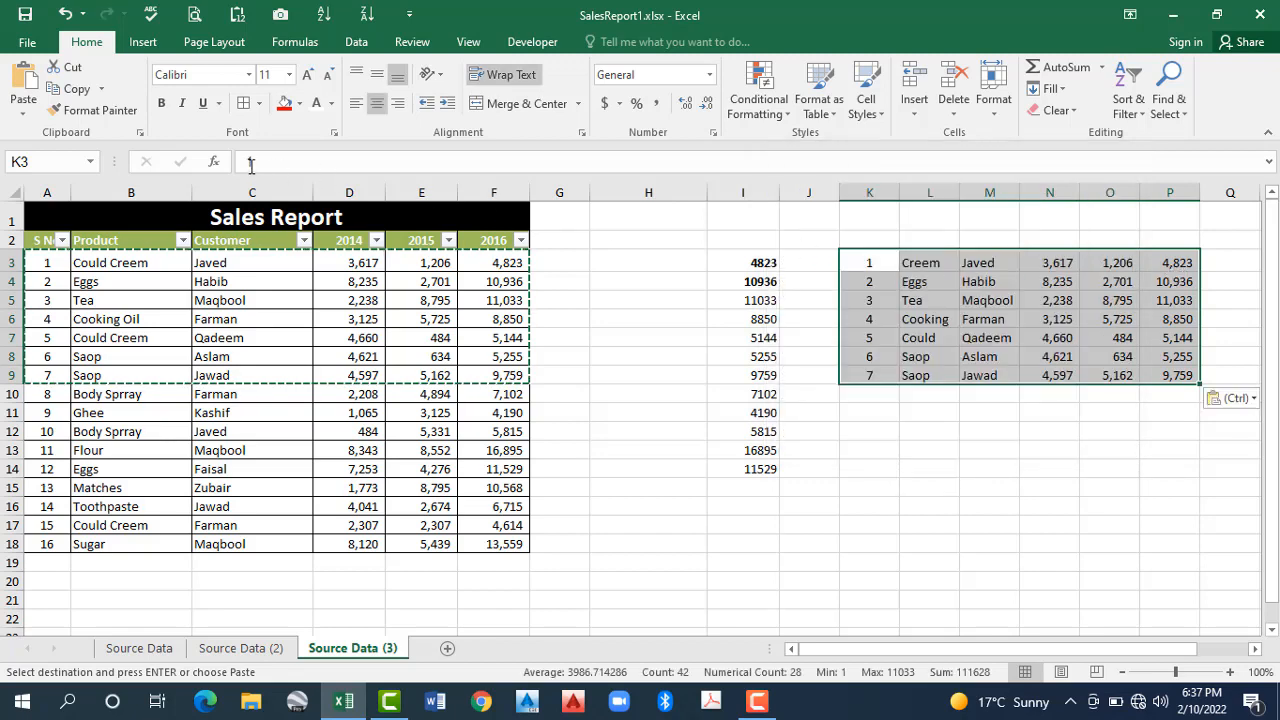
# Step: Check the contents of pasted cells P4, O5 and L4, and undo the borderless paste
pyautogui.click(1170, 281)
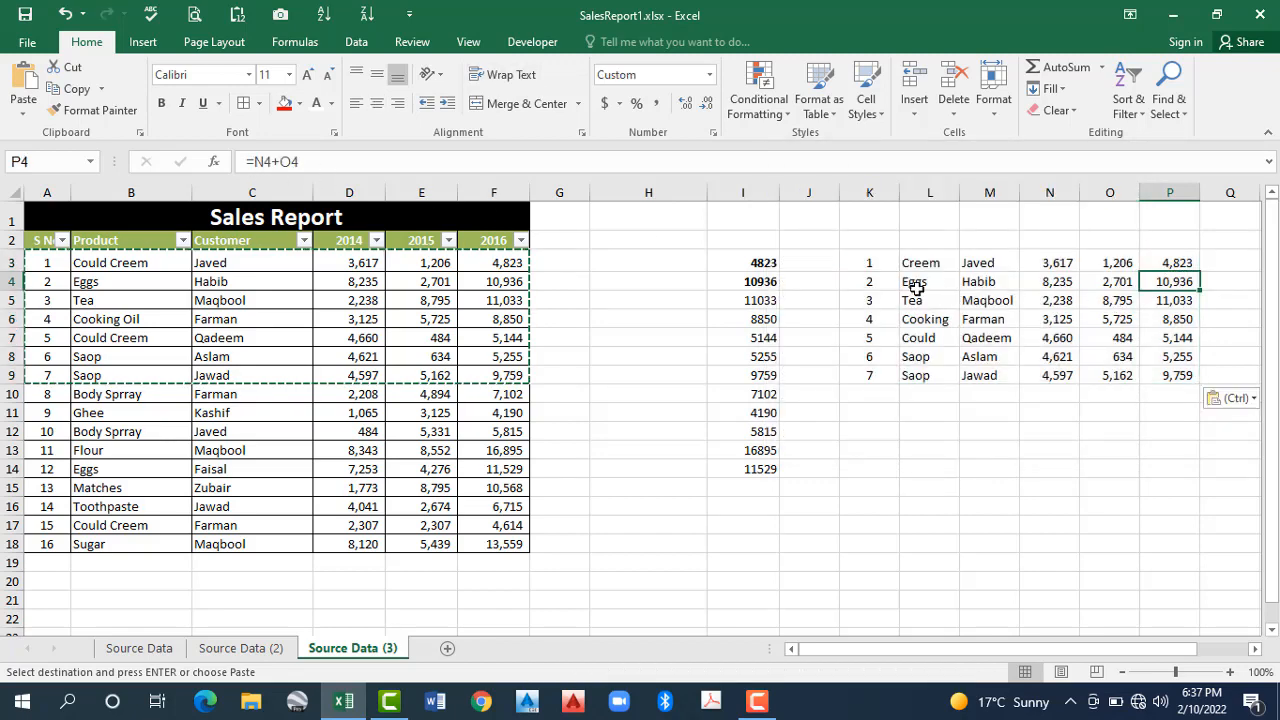
pyautogui.click(1110, 301)
pyautogui.click(917, 286)
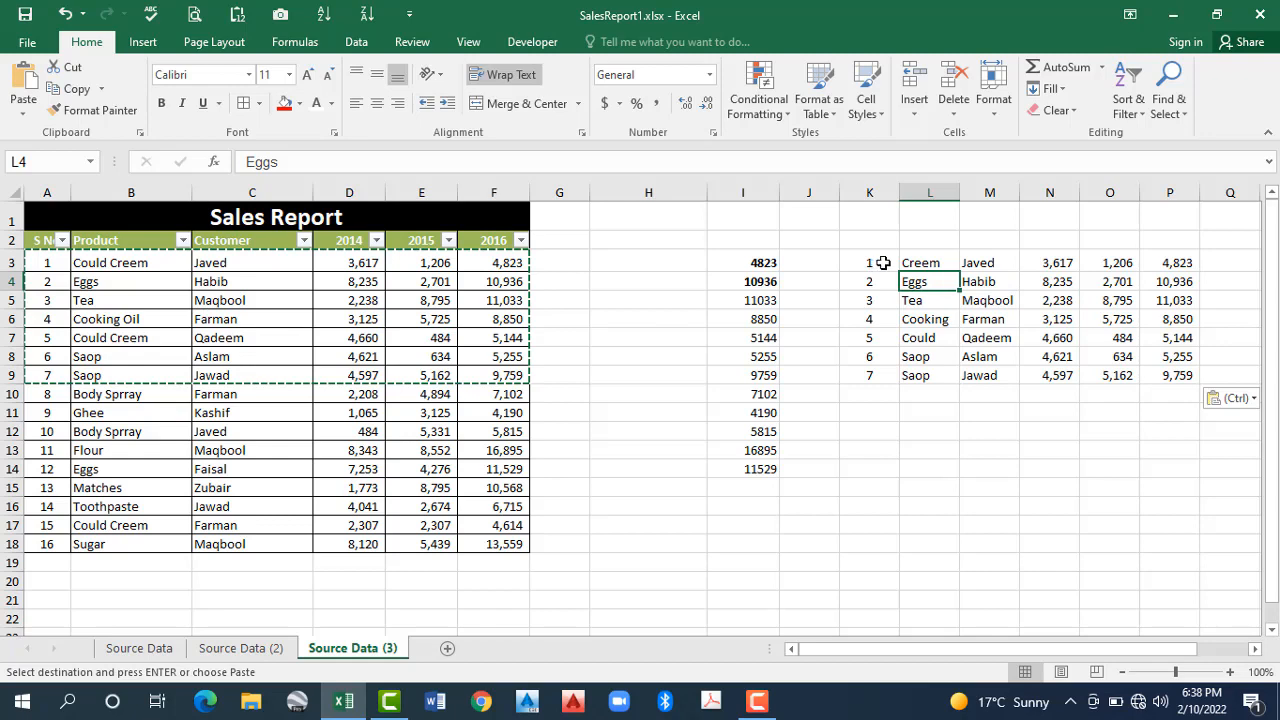
pyautogui.hotkey('ctrl', 'z')
# Step: Fill B3:E3 red, B4:E4 yellow, B5:E5 green with white text, and B6:E7 light blue
pyautogui.moveTo(110, 262); pyautogui.dragTo(421, 262)
pyautogui.hotkey('ctrl', 'y')
pyautogui.hotkey('ctrl', 'y')
pyautogui.hotkey('ctrl', 'y')
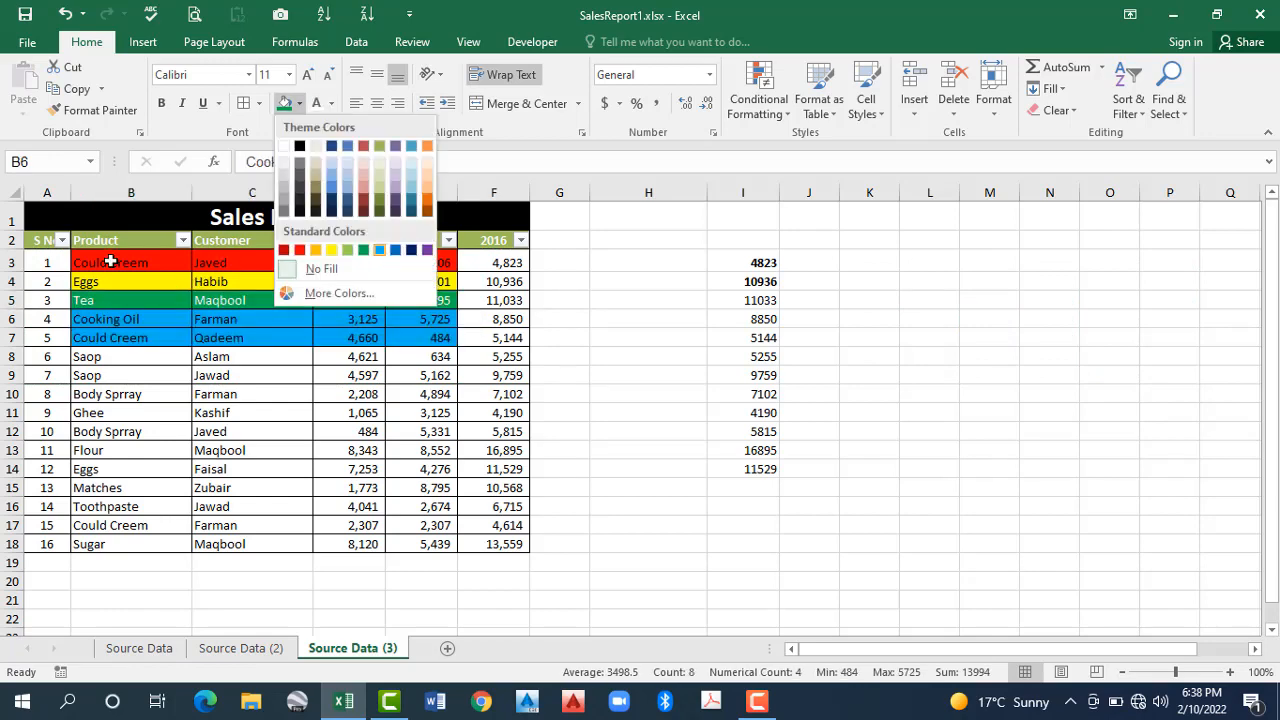
pyautogui.click(250, 319)
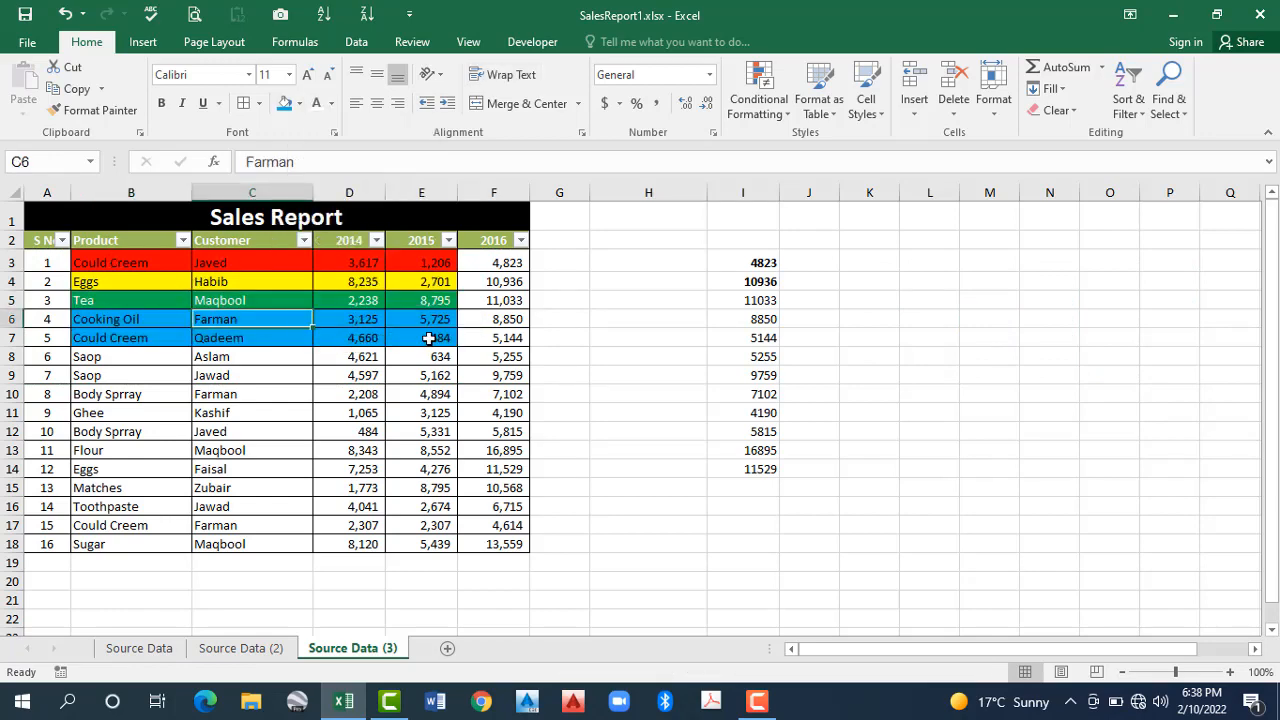
# Step: Copy the coloured range B3:E7 and paste it at K3 with Paste Special
pyautogui.moveTo(115, 263); pyautogui.dragTo(400, 318)
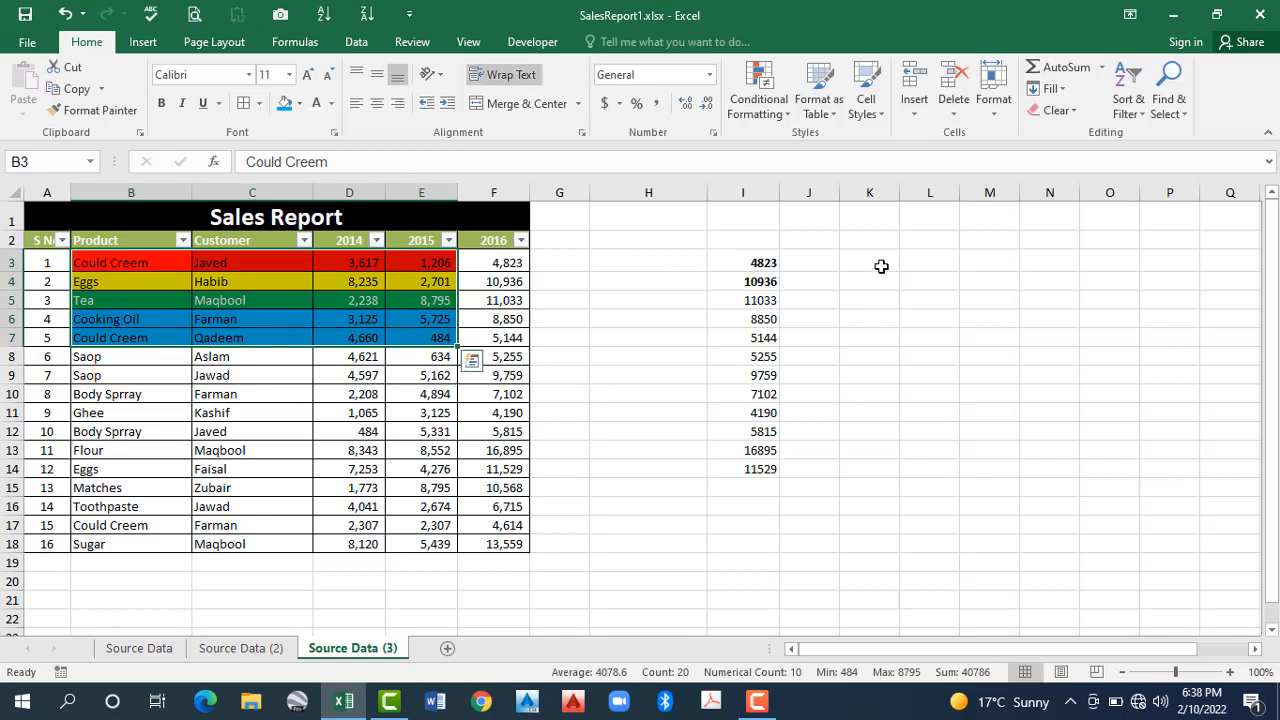
pyautogui.hotkey('ctrl', 'c')
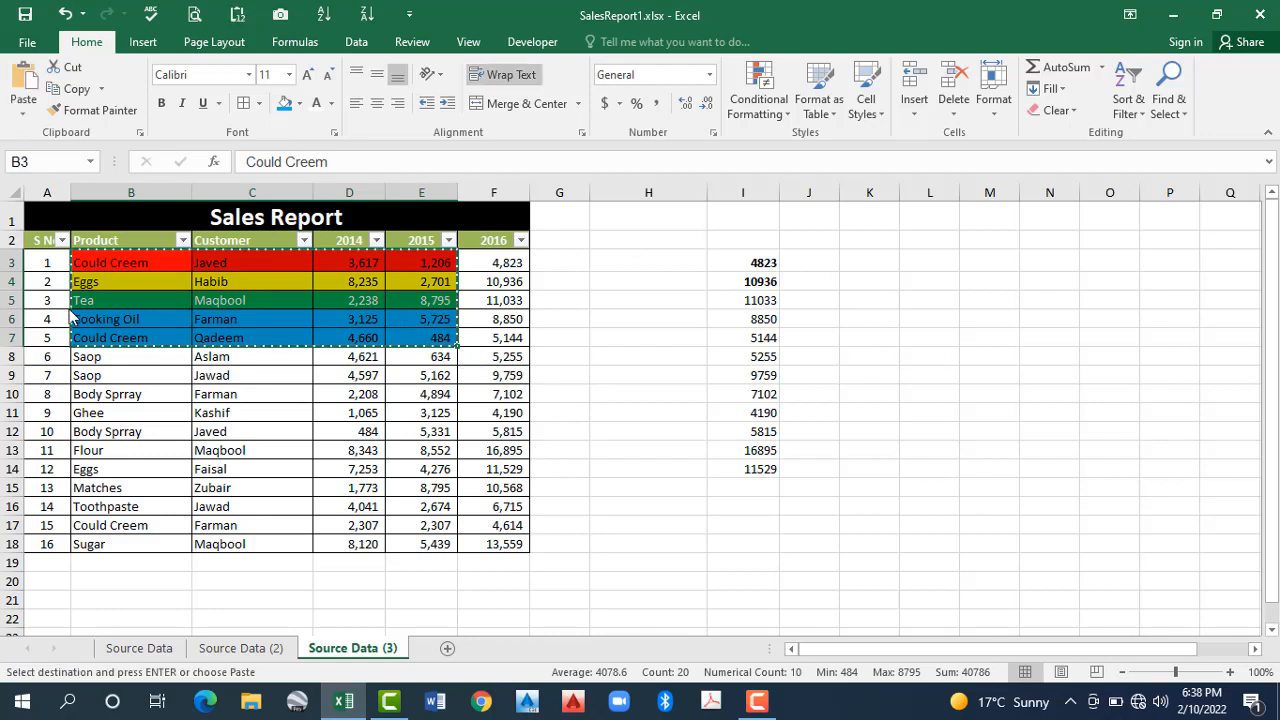
pyautogui.click(870, 262)
pyautogui.click(23, 106)
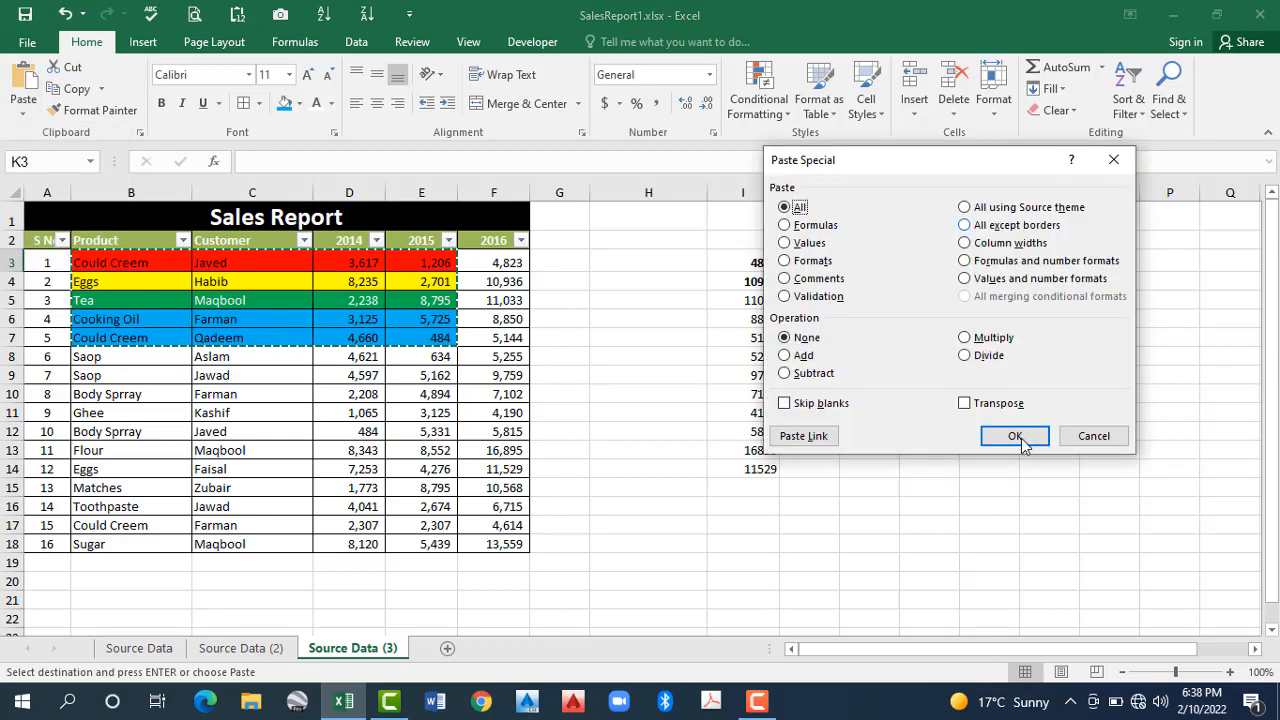
pyautogui.press('Return')
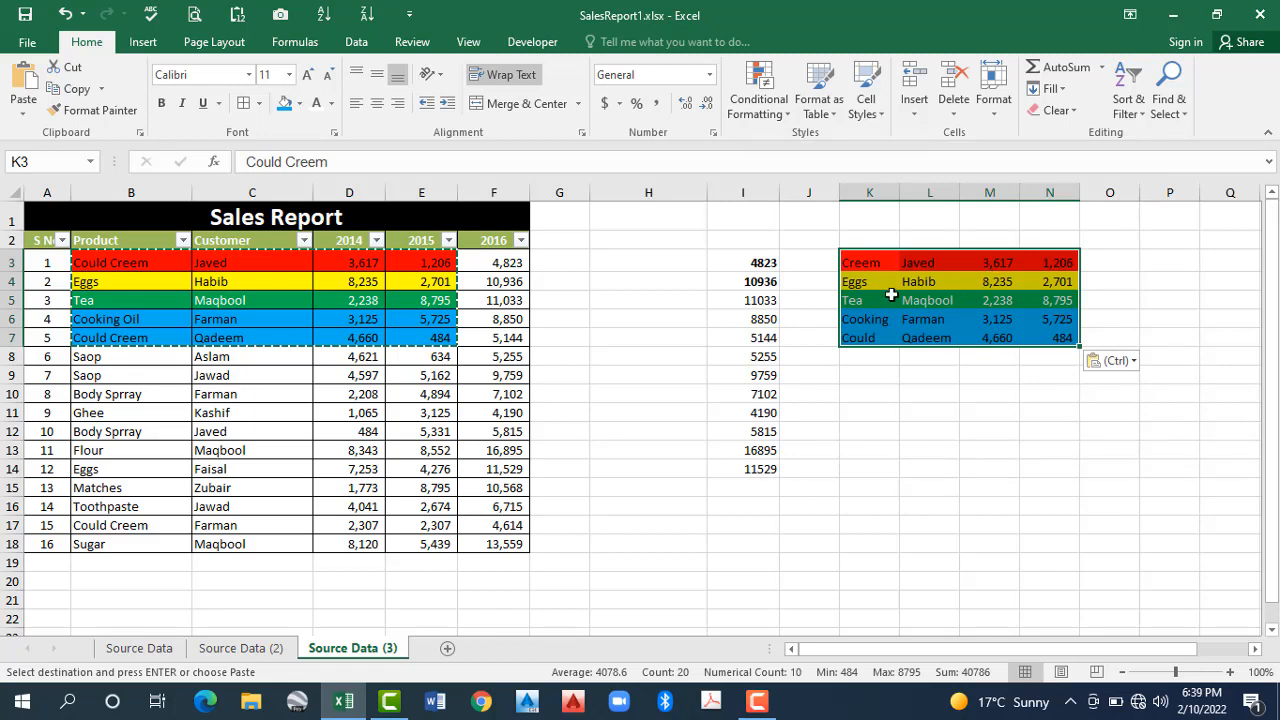
# Step: Undo the coloured paste at K3 and review the Paste Special options without pasting
pyautogui.hotkey('alt', 'h')
pyautogui.press('v')
pyautogui.press('s')
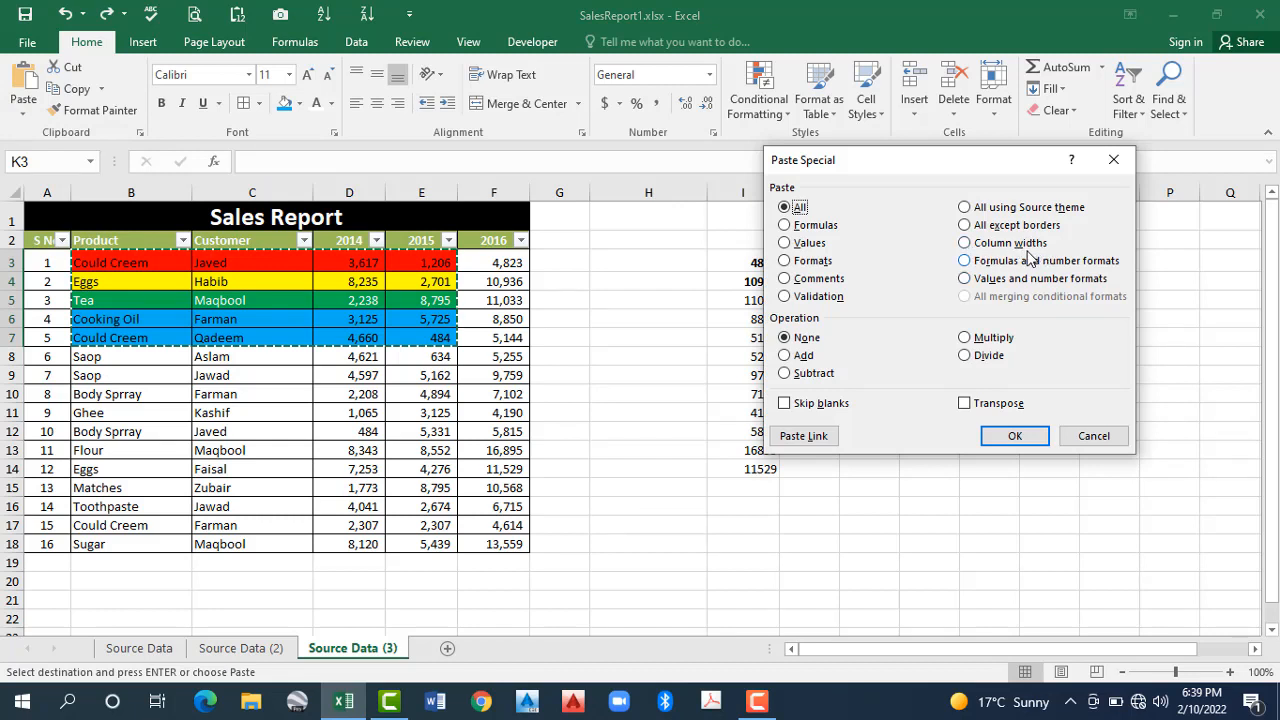
pyautogui.press('Escape')
# Step: Copy B2:F10, paste only its column widths at K3 with Paste Special, and undo that paste
pyautogui.click(236, 318)
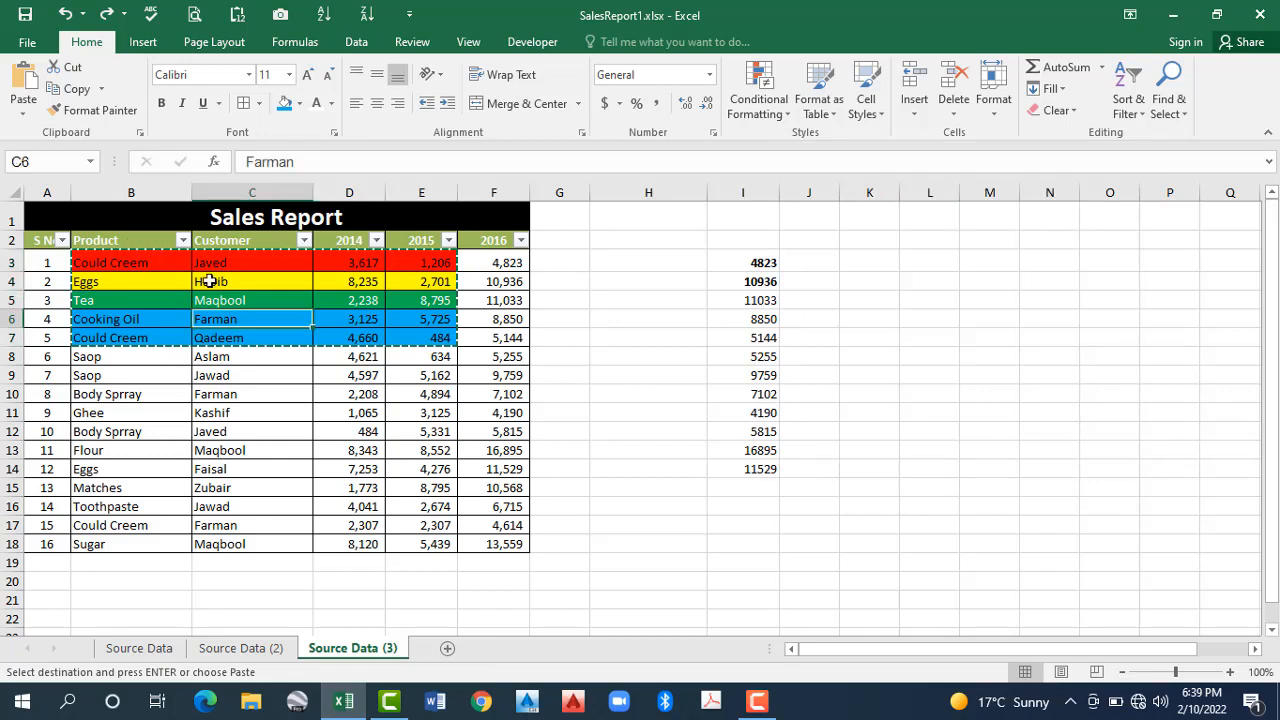
pyautogui.click(132, 241)
pyautogui.moveTo(484, 386); pyautogui.dragTo(512, 394)
pyautogui.hotkey('ctrl', 'c')
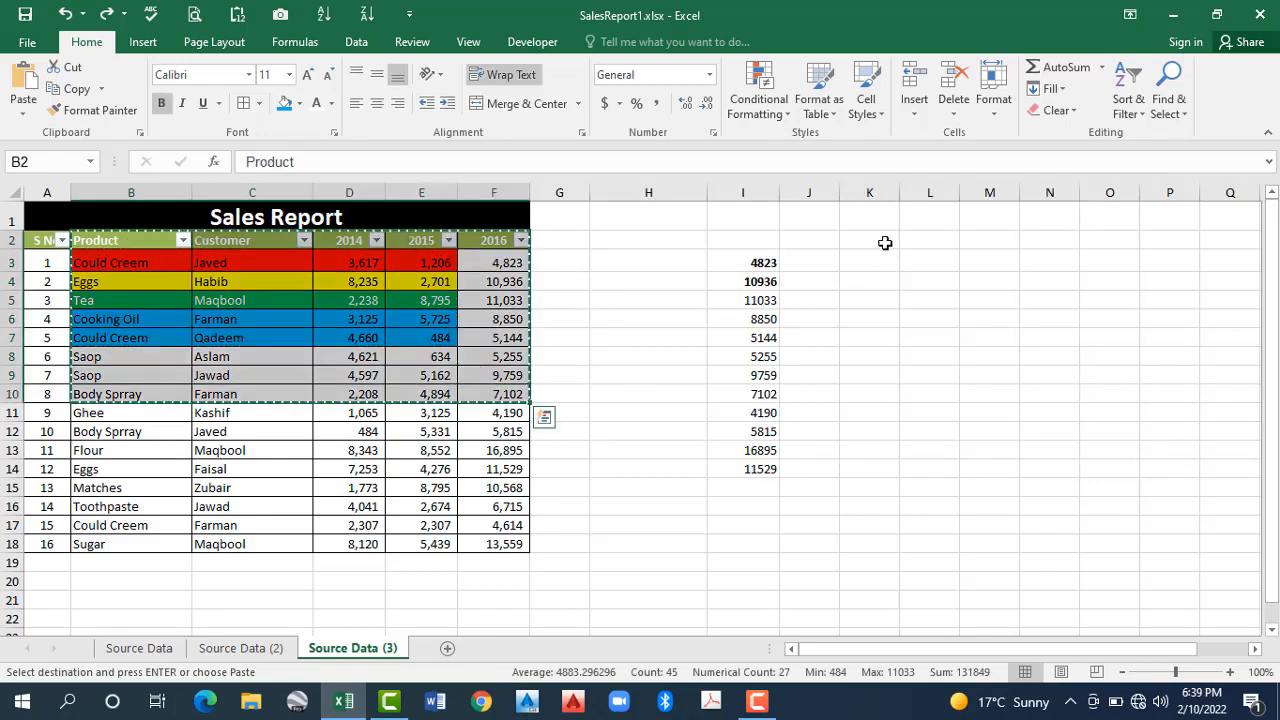
pyautogui.click(875, 262)
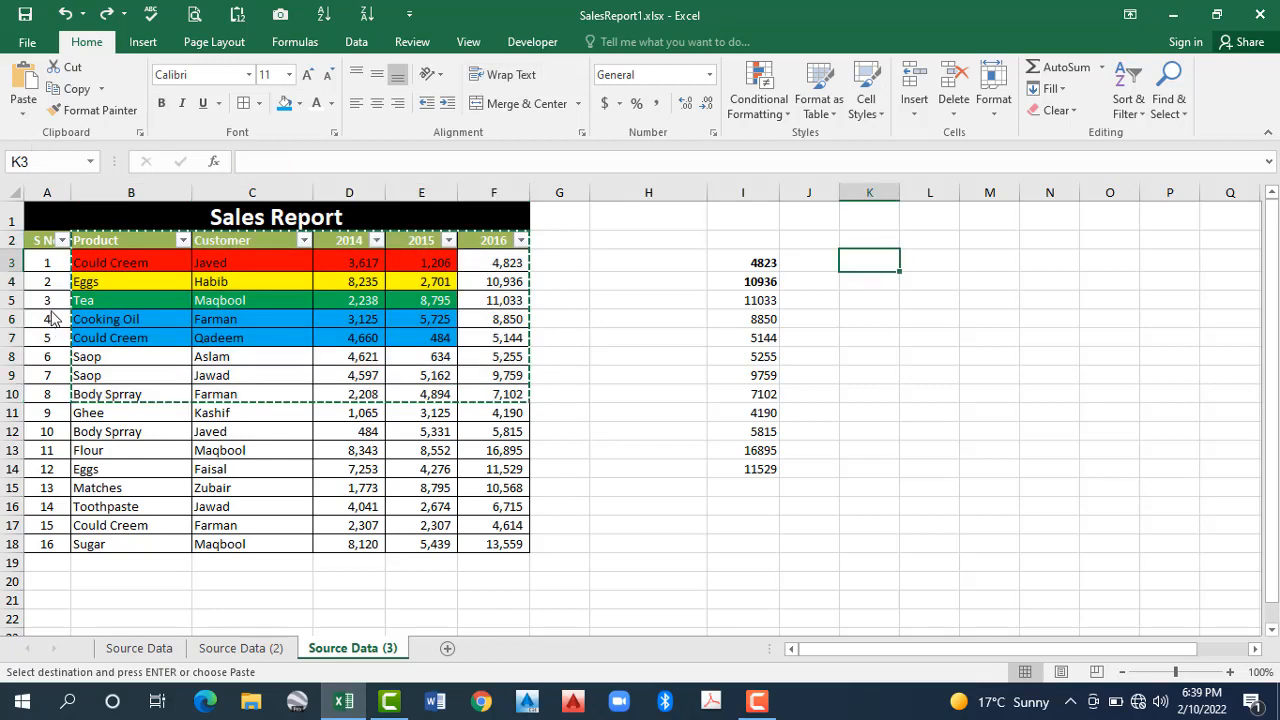
pyautogui.click(23, 112)
pyautogui.click(52, 311)
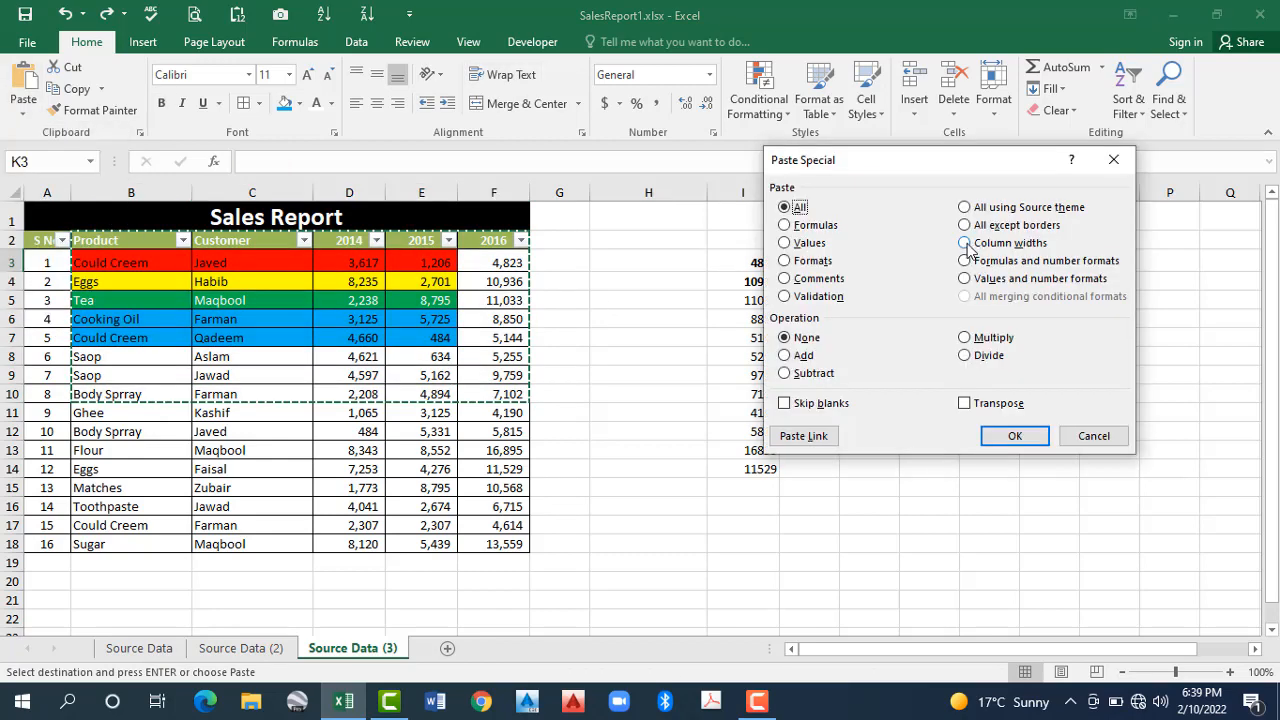
pyautogui.click(1020, 446)
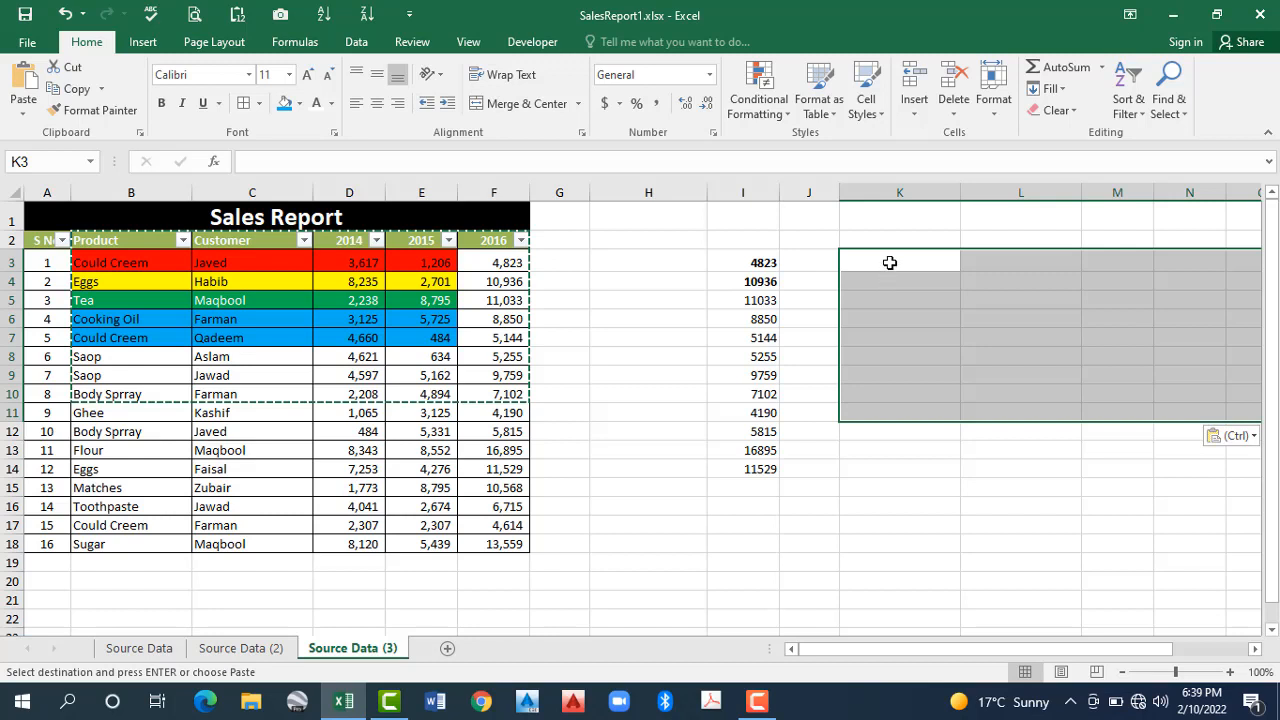
pyautogui.hotkey('ctrl', 'z')
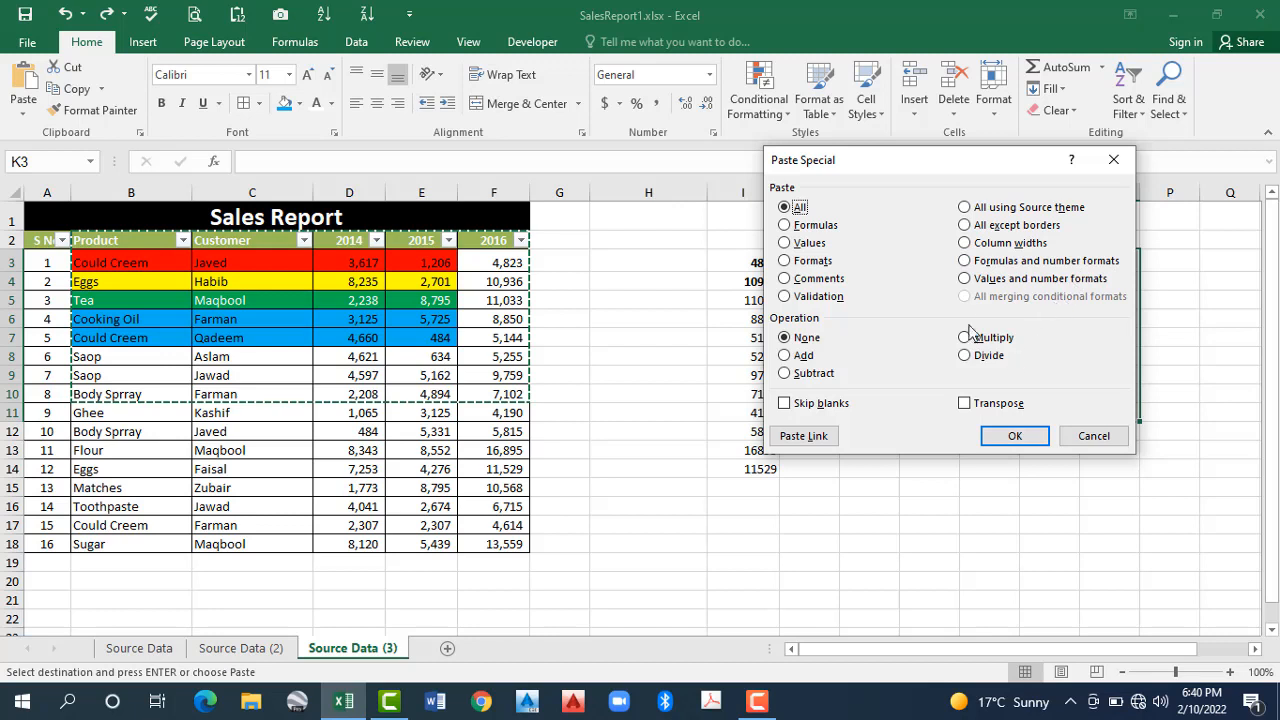
pyautogui.click(1094, 438)
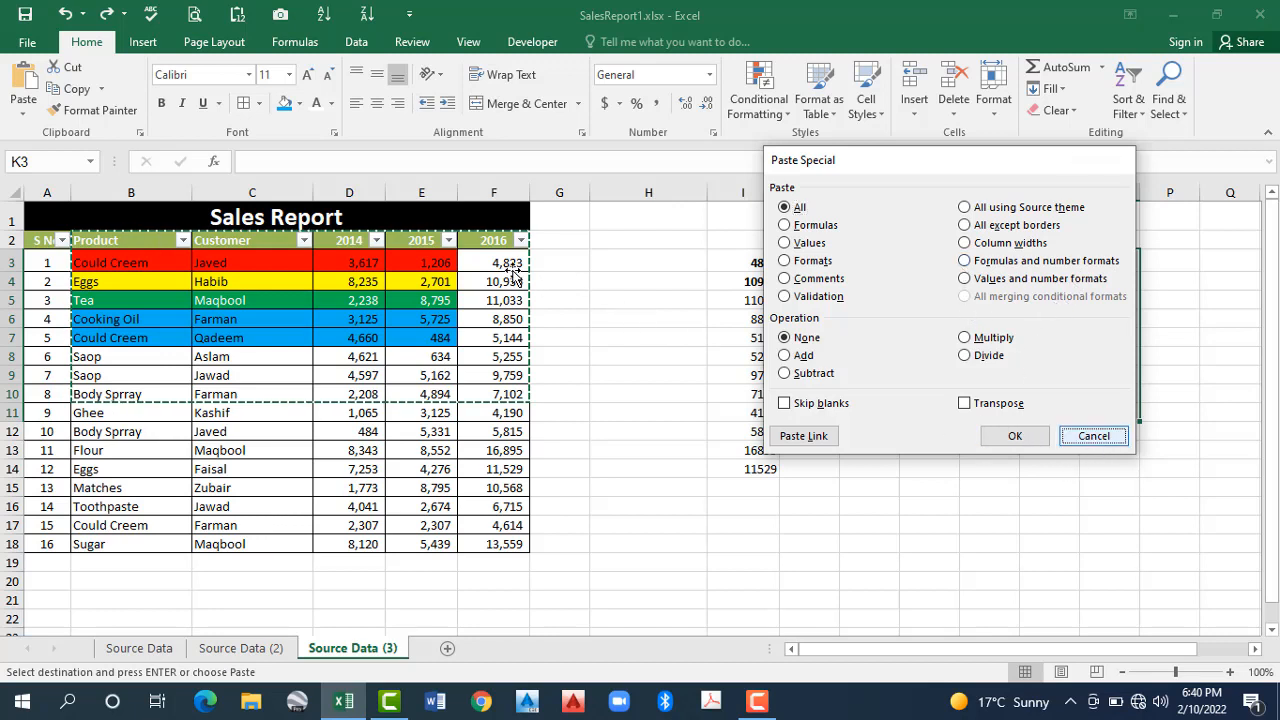
# Step: Format F3:F7 as Number with 3 decimal places, the 1000 separator and negatives in black parentheses
pyautogui.click(502, 263)
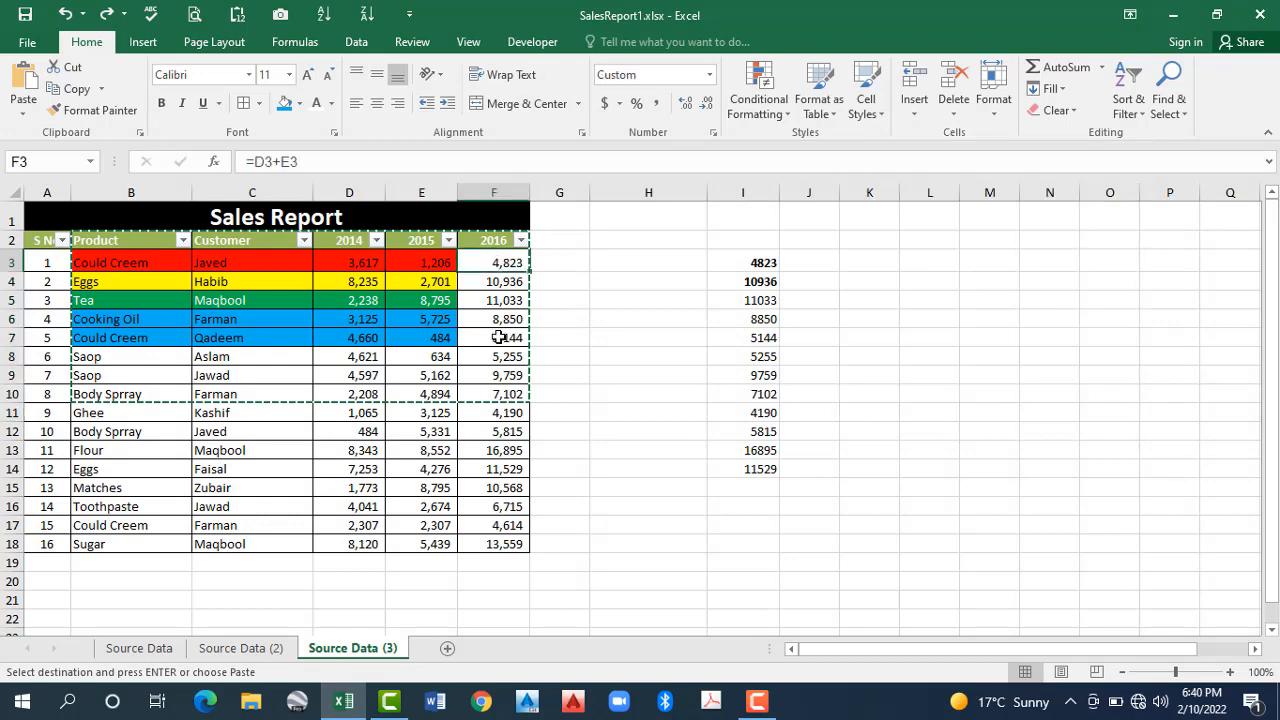
pyautogui.hotkey('shift', 'Down')
pyautogui.hotkey('shift', 'Down')
pyautogui.hotkey('shift', 'Down')
pyautogui.hotkey('shift', 'Down')
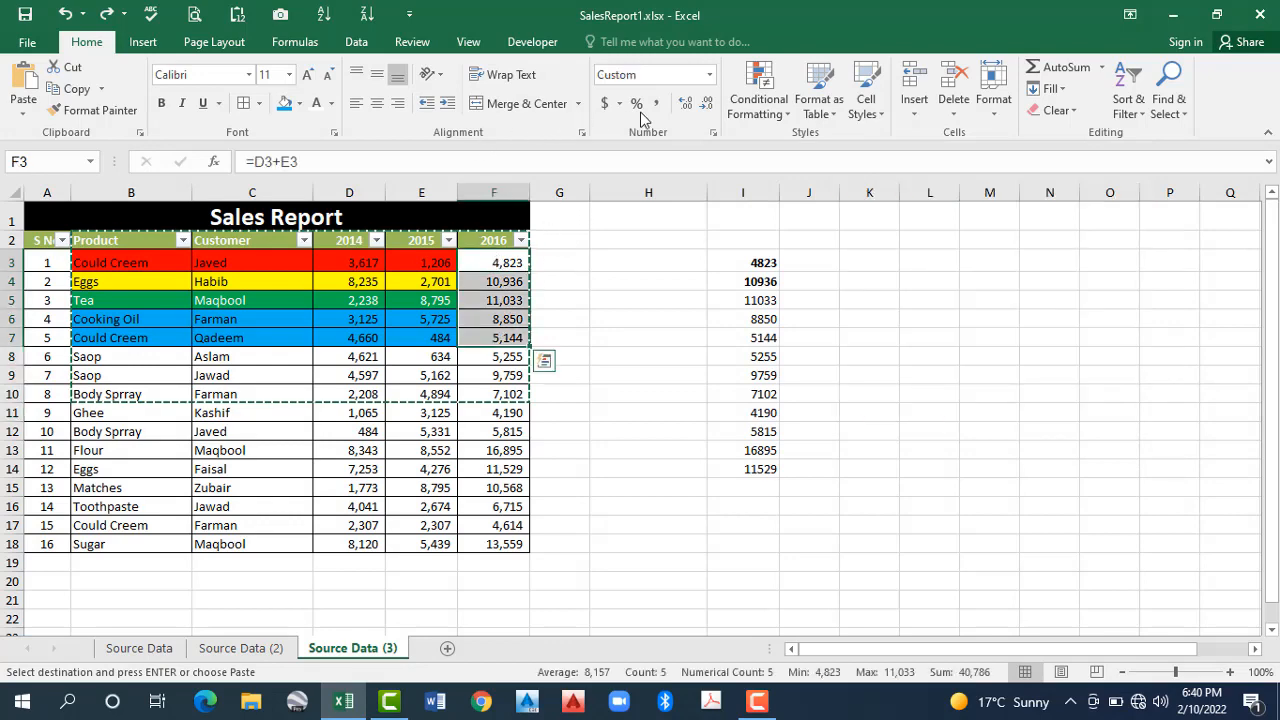
pyautogui.click(712, 133)
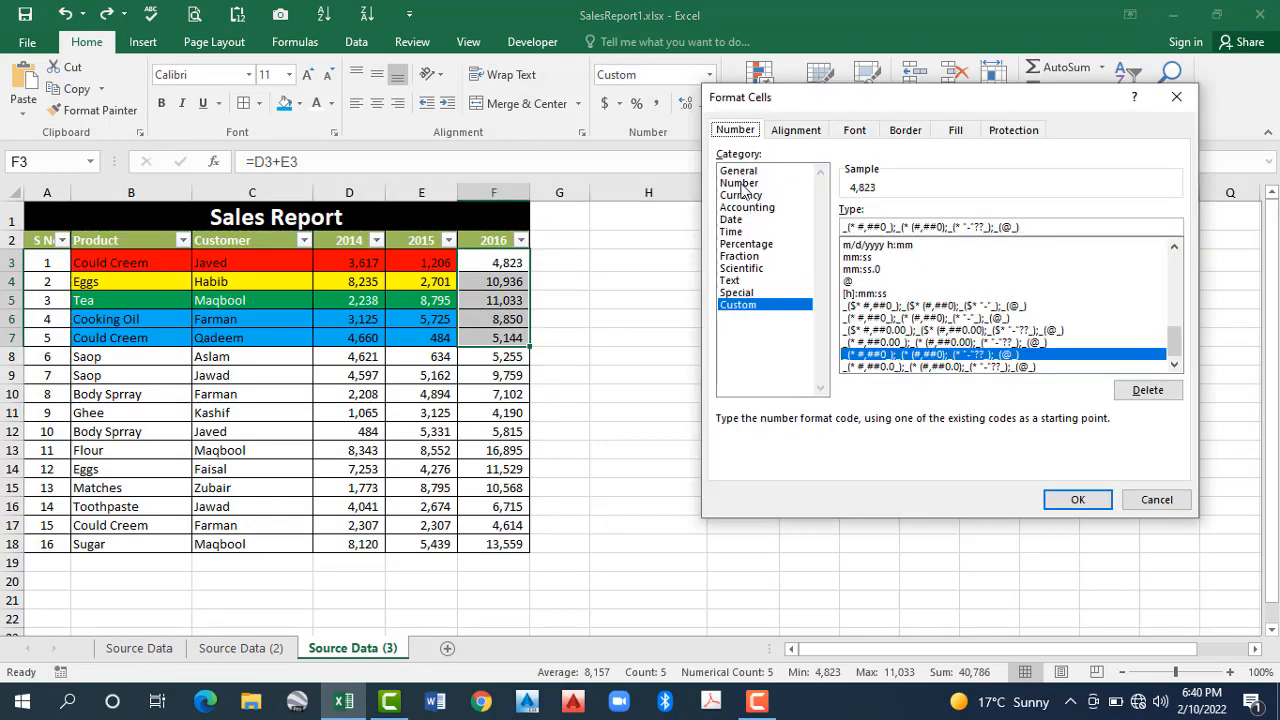
pyautogui.click(740, 184)
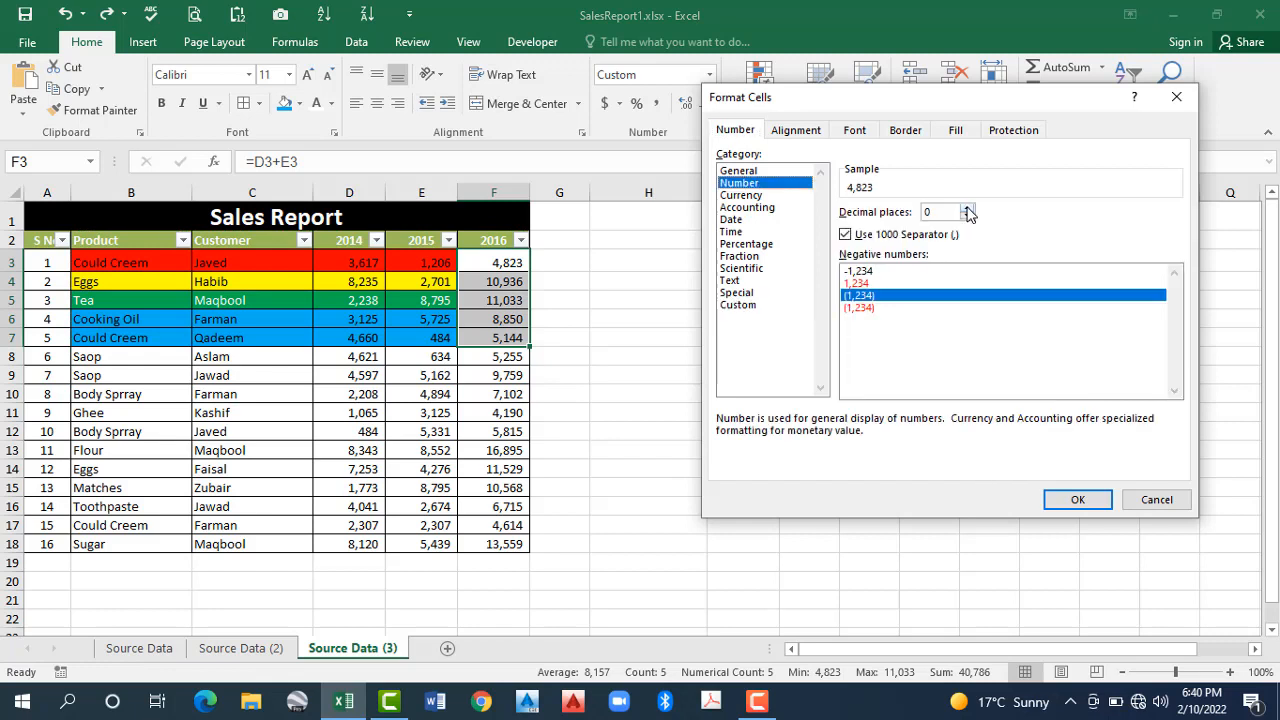
pyautogui.click(967, 208)
pyautogui.click(967, 208)
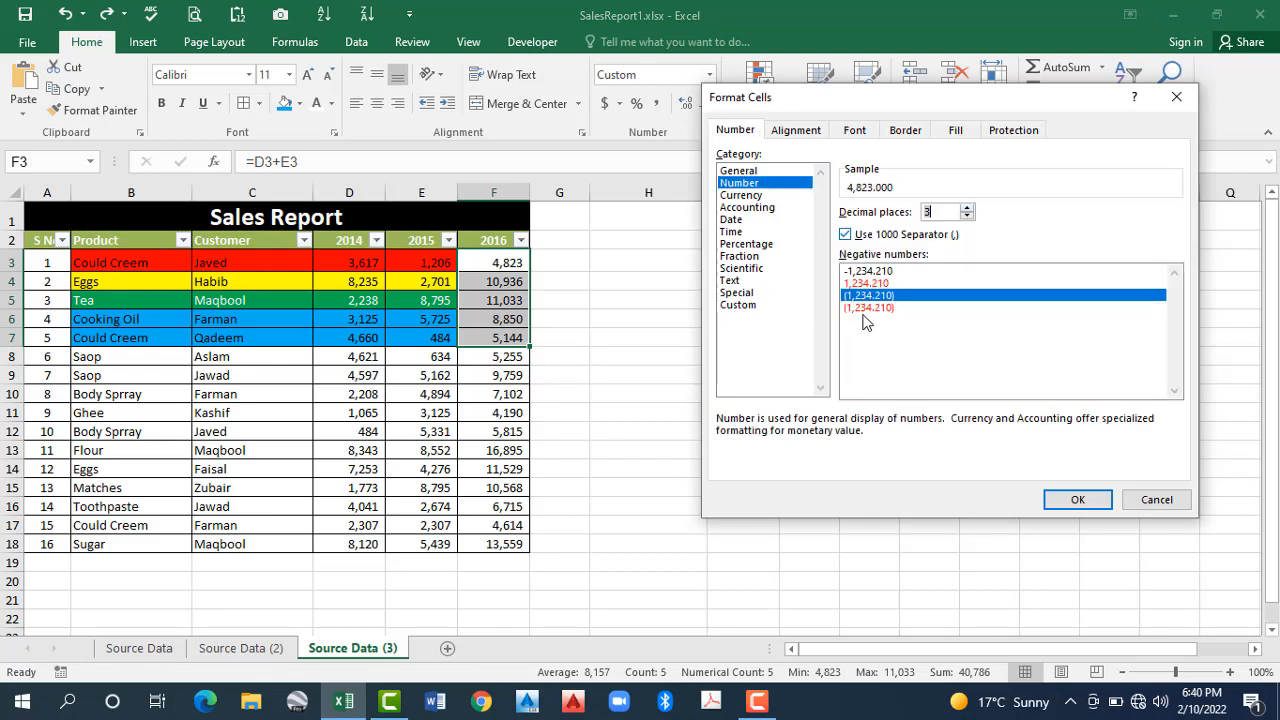
pyautogui.click(866, 308)
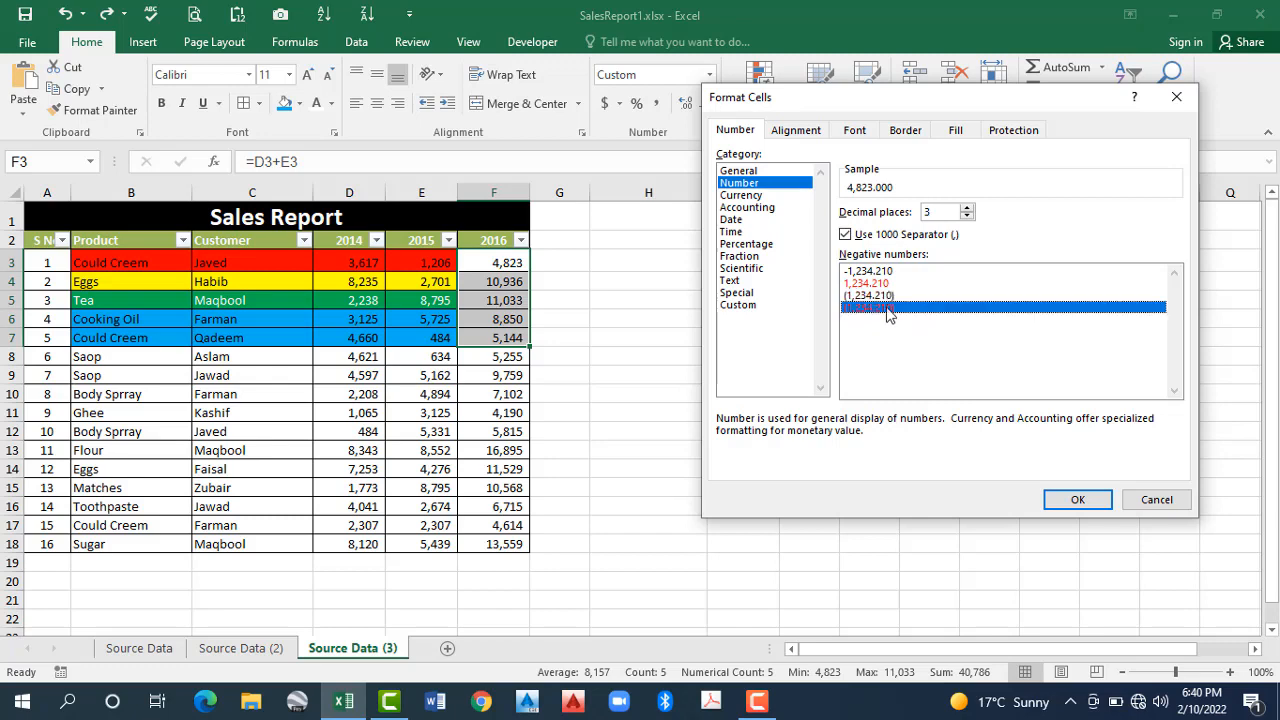
pyautogui.click(877, 299)
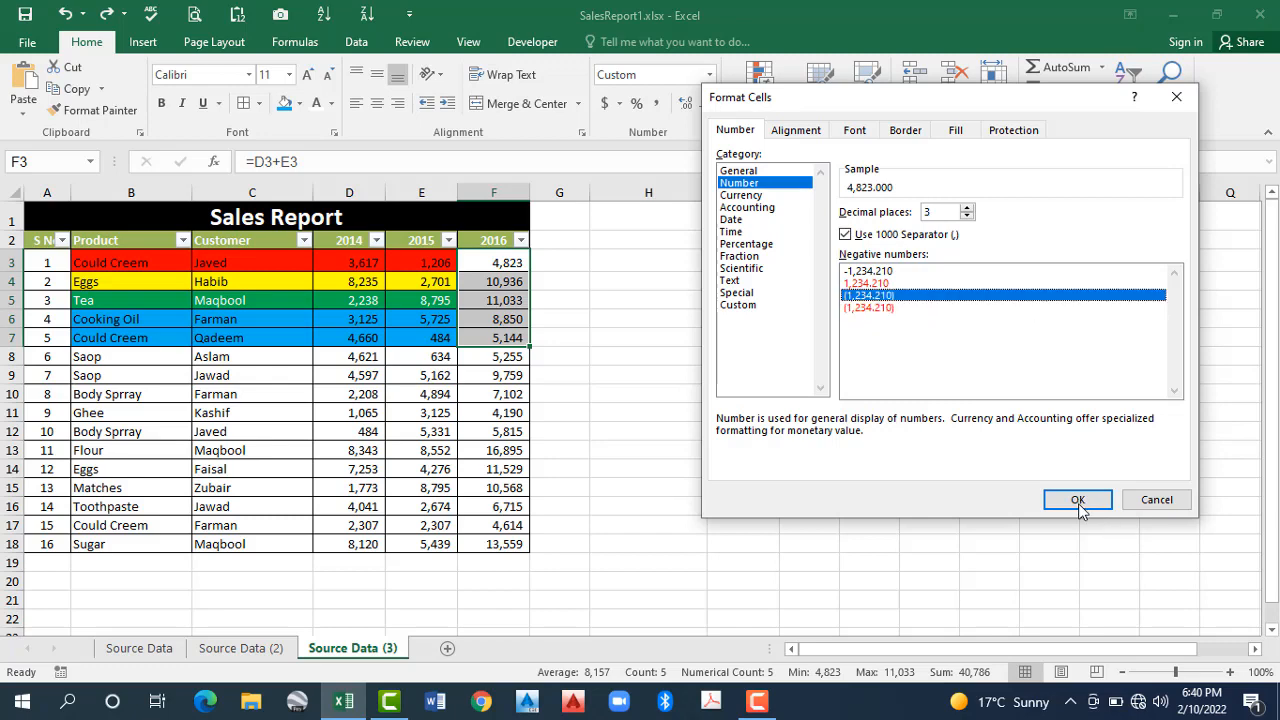
pyautogui.click(1078, 500)
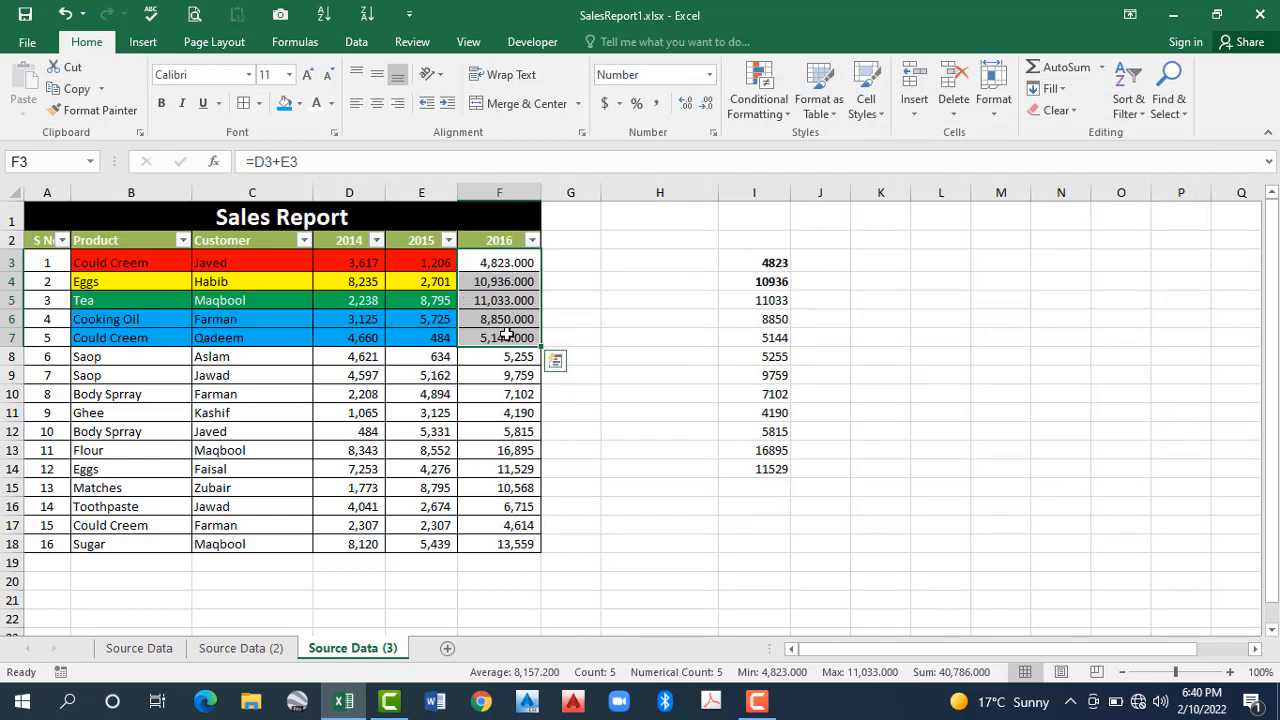
# Step: Enter the test value 233 in N4 and clear the cell again
pyautogui.press('shift')
pyautogui.rightClick(506, 293)
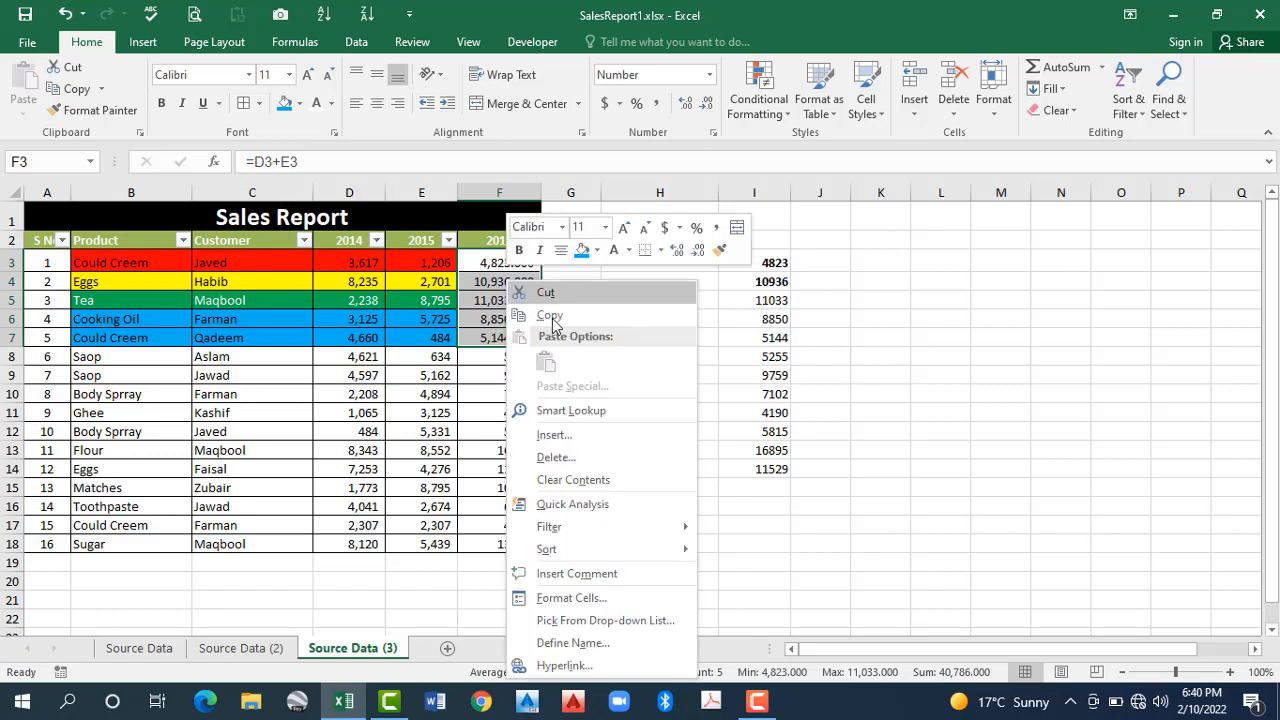
pyautogui.click(551, 318)
pyautogui.click(1065, 283)
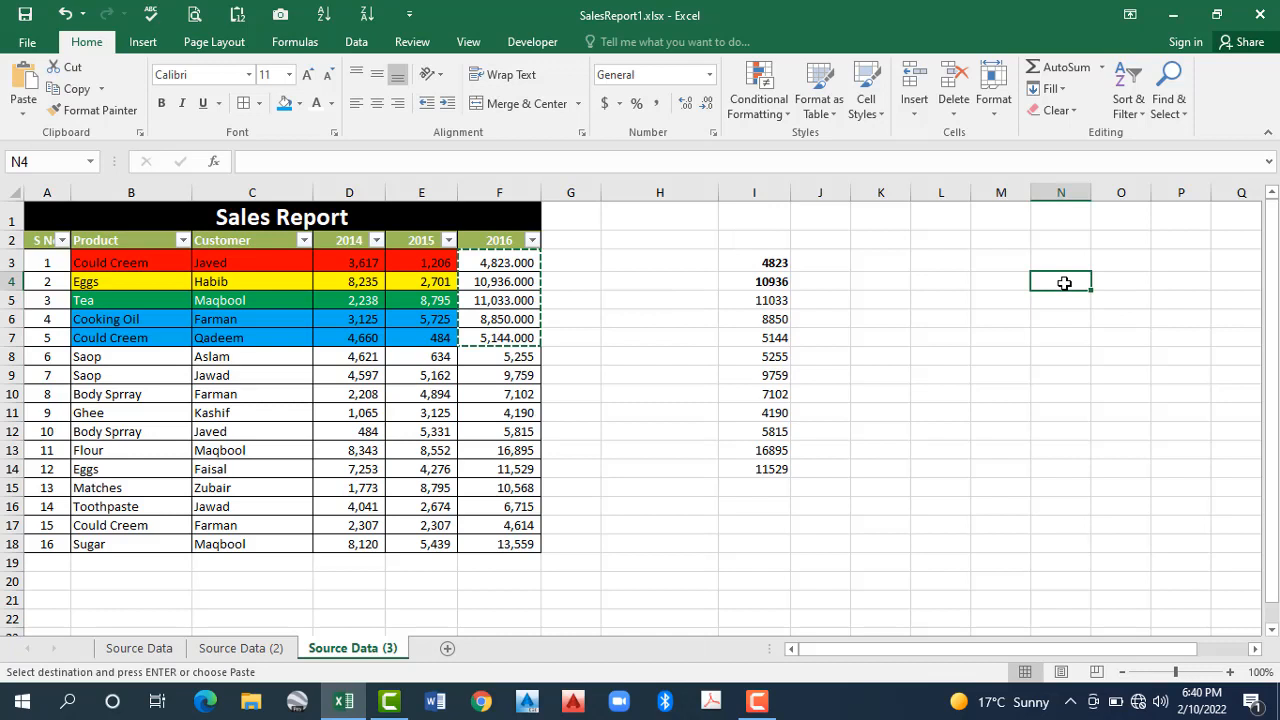
pyautogui.write('233')
pyautogui.press('Return')
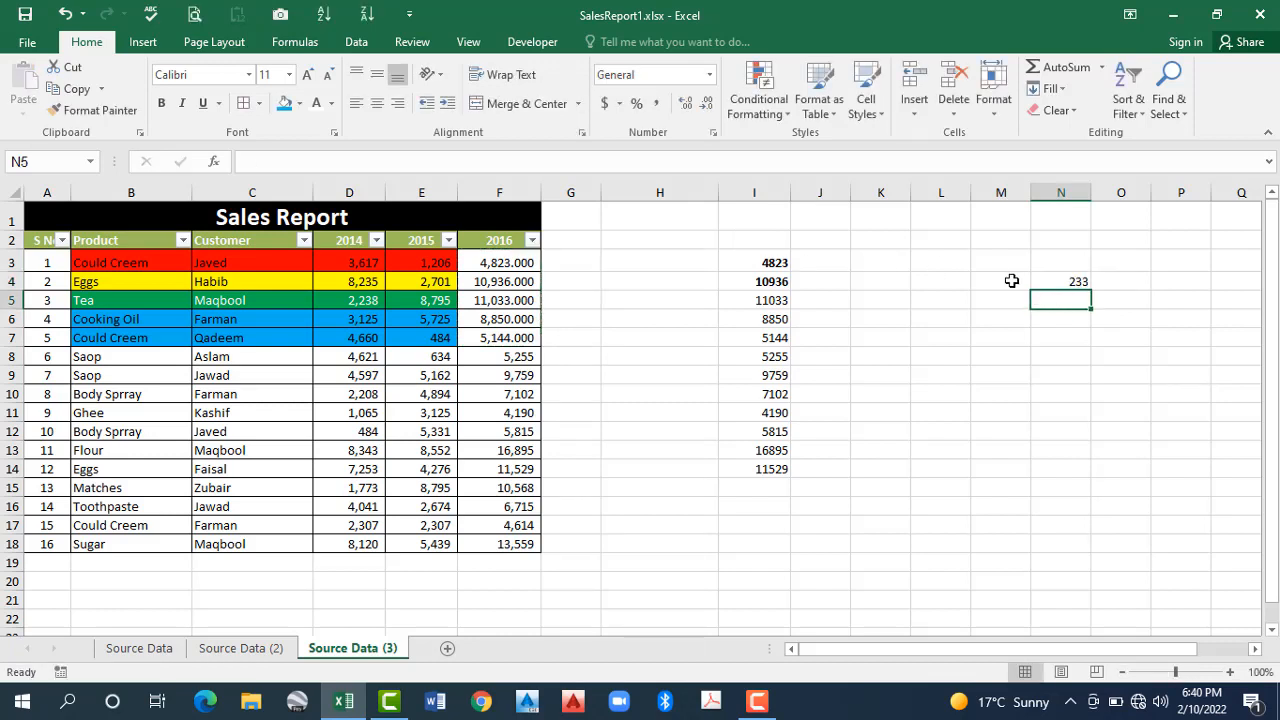
pyautogui.click(1078, 284)
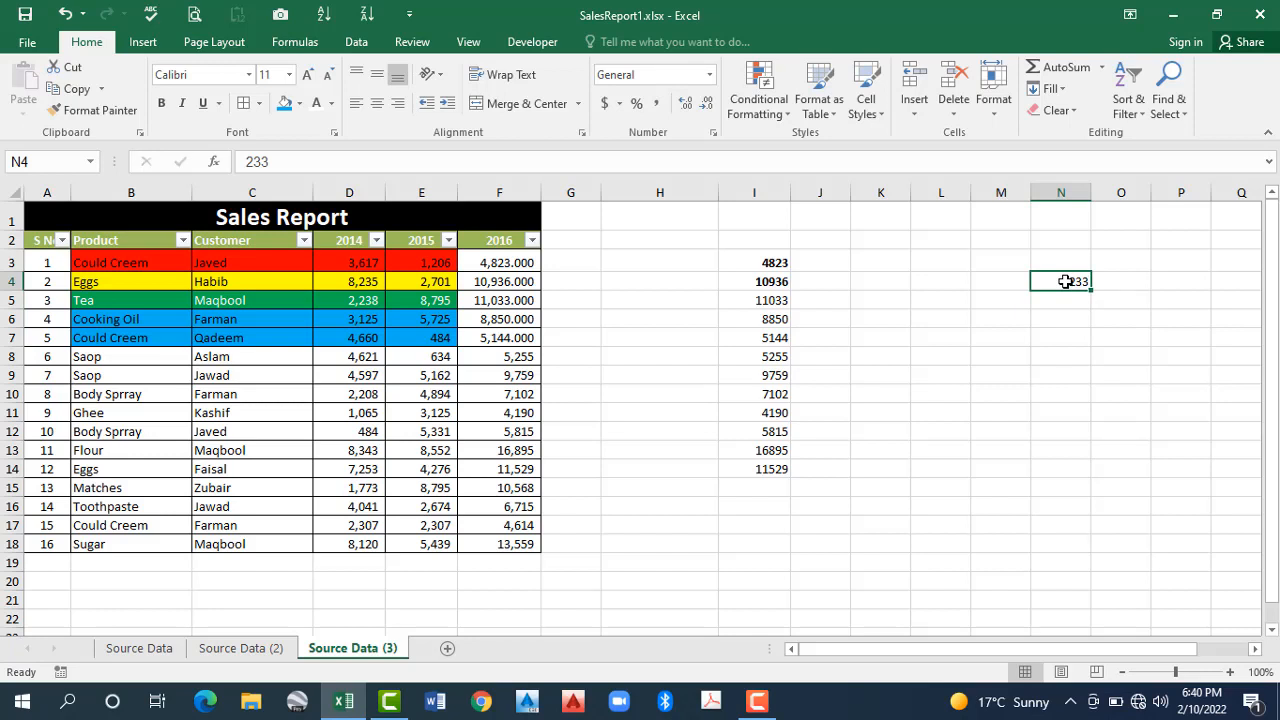
pyautogui.press('Delete')
# Step: Copy F3:F7 and paste only its formulas and number formats at N3 with Paste Special
pyautogui.moveTo(510, 332); pyautogui.dragTo(500, 262)
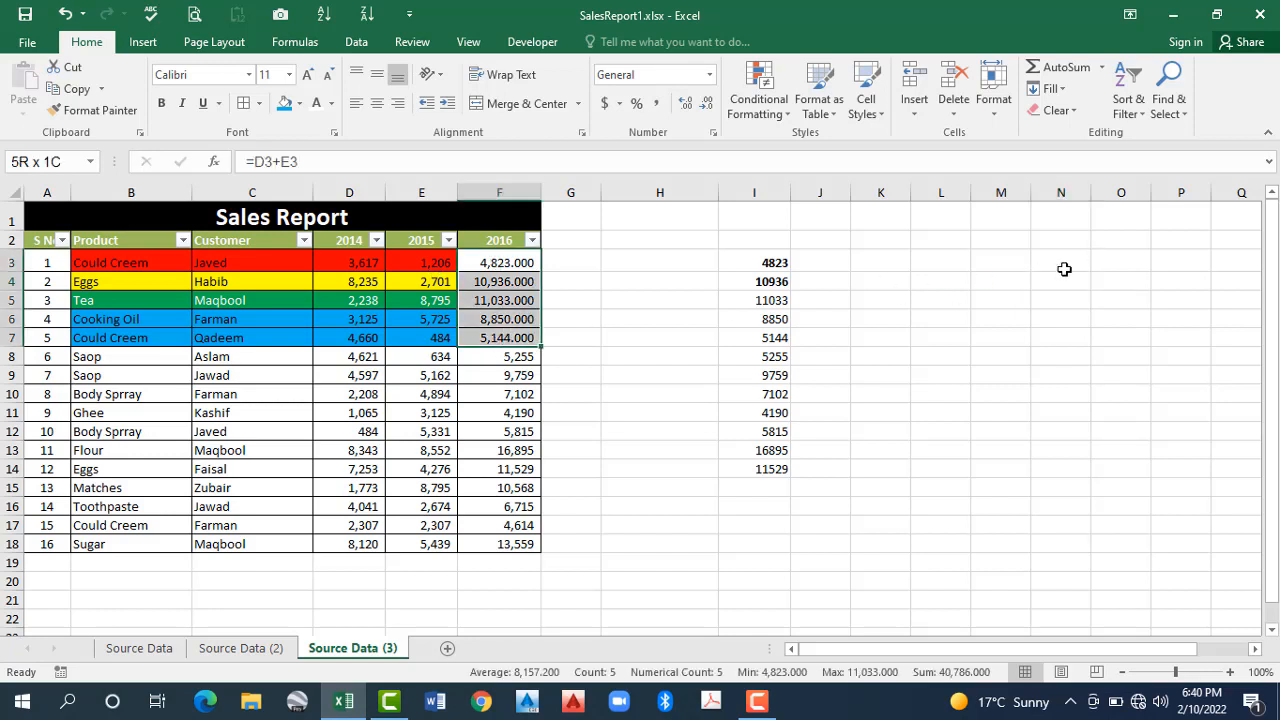
pyautogui.hotkey('ctrl', 'c')
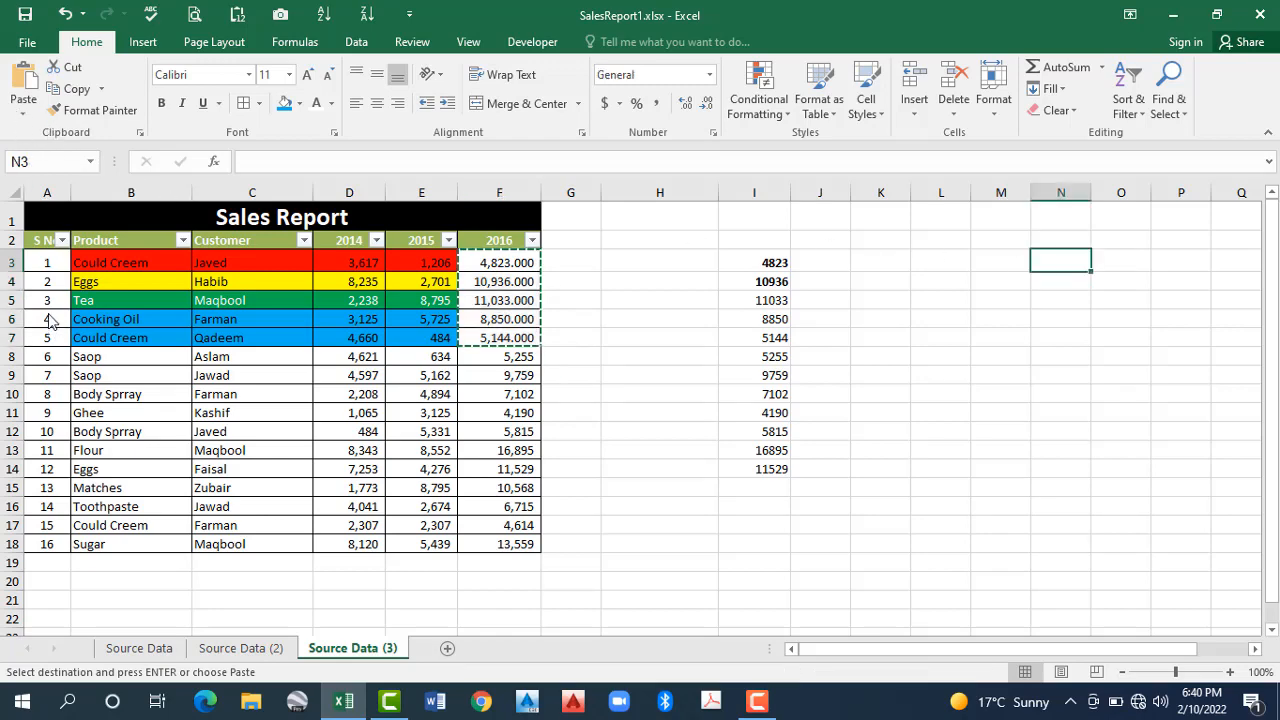
pyautogui.click(23, 112)
pyautogui.click(50, 315)
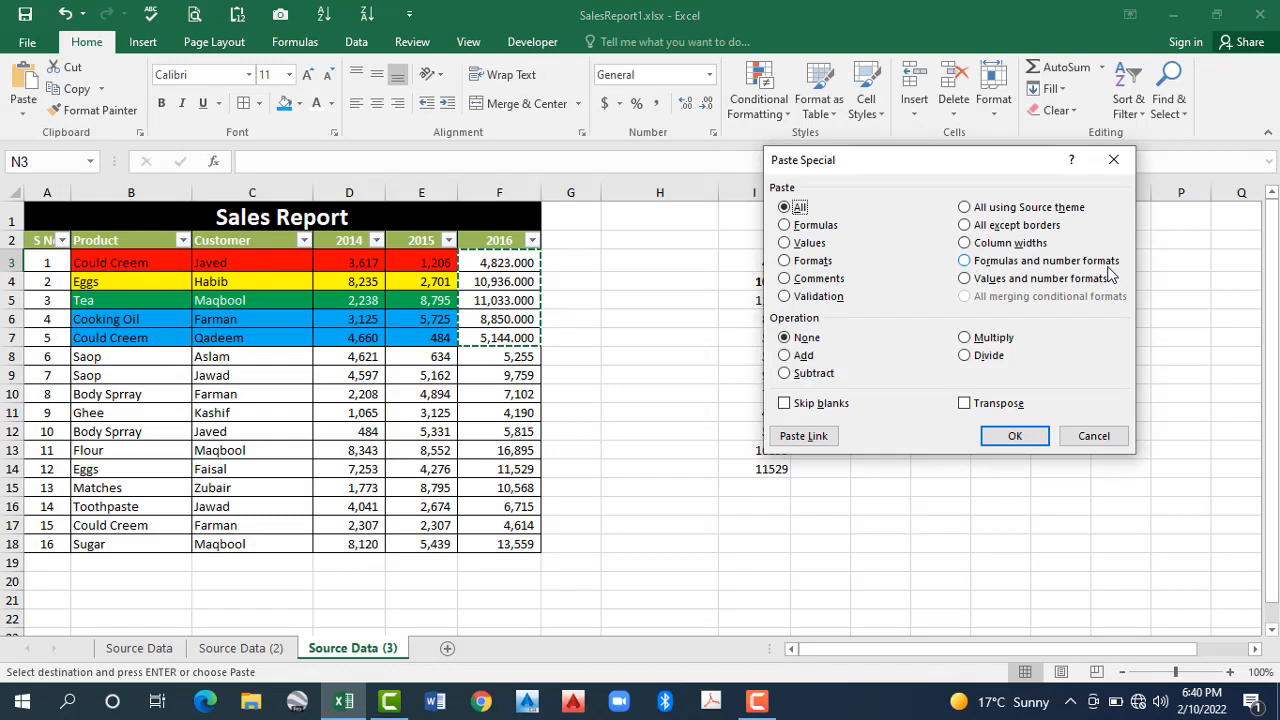
pyautogui.press('r')
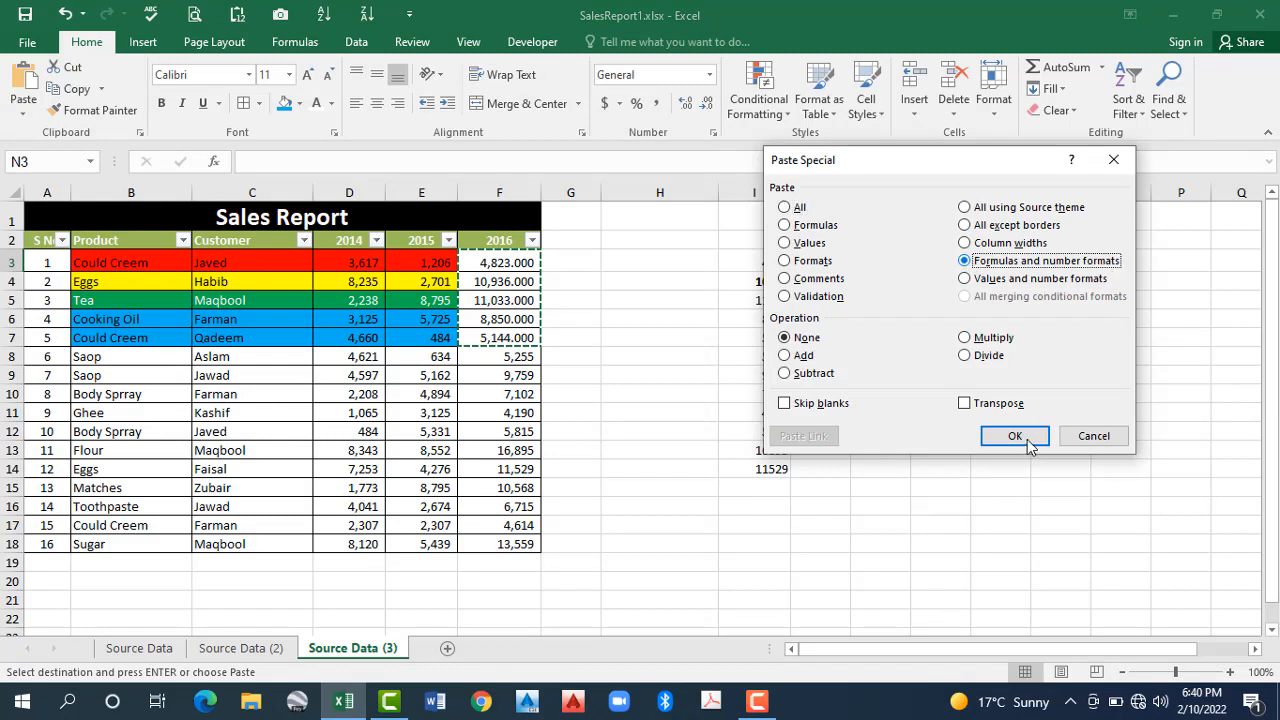
pyautogui.press('Return')
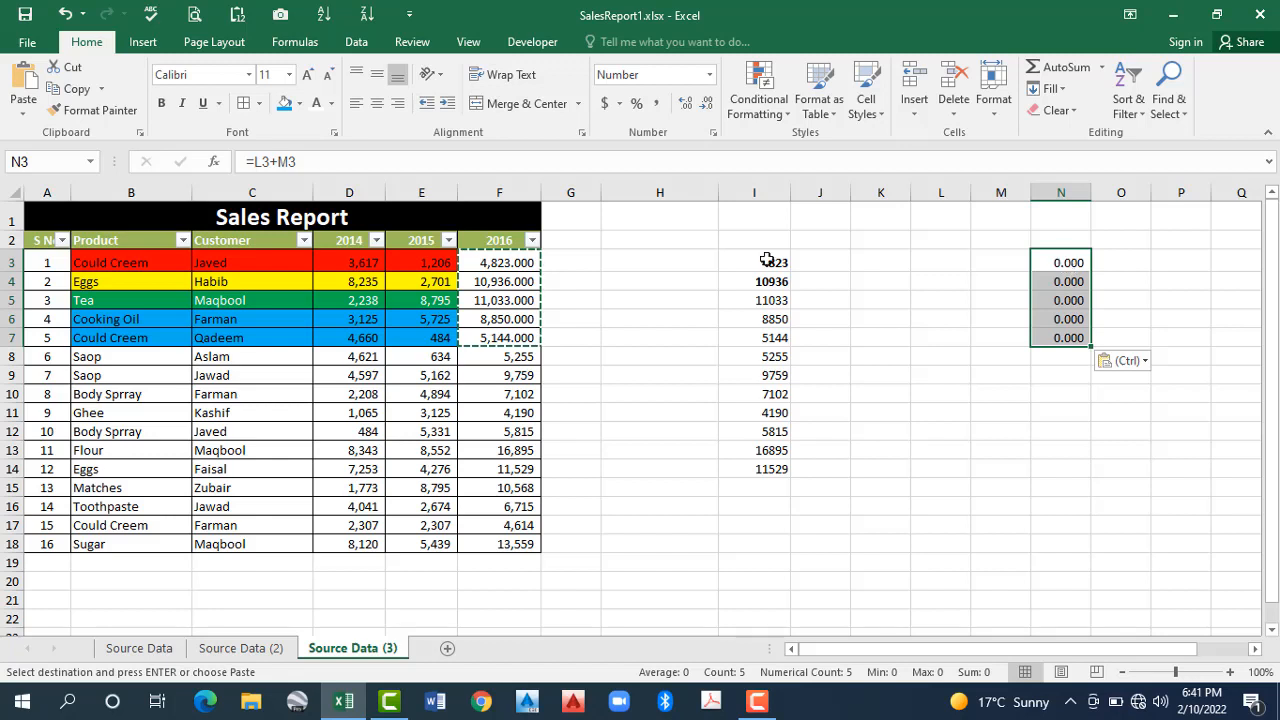
pyautogui.click(301, 161)
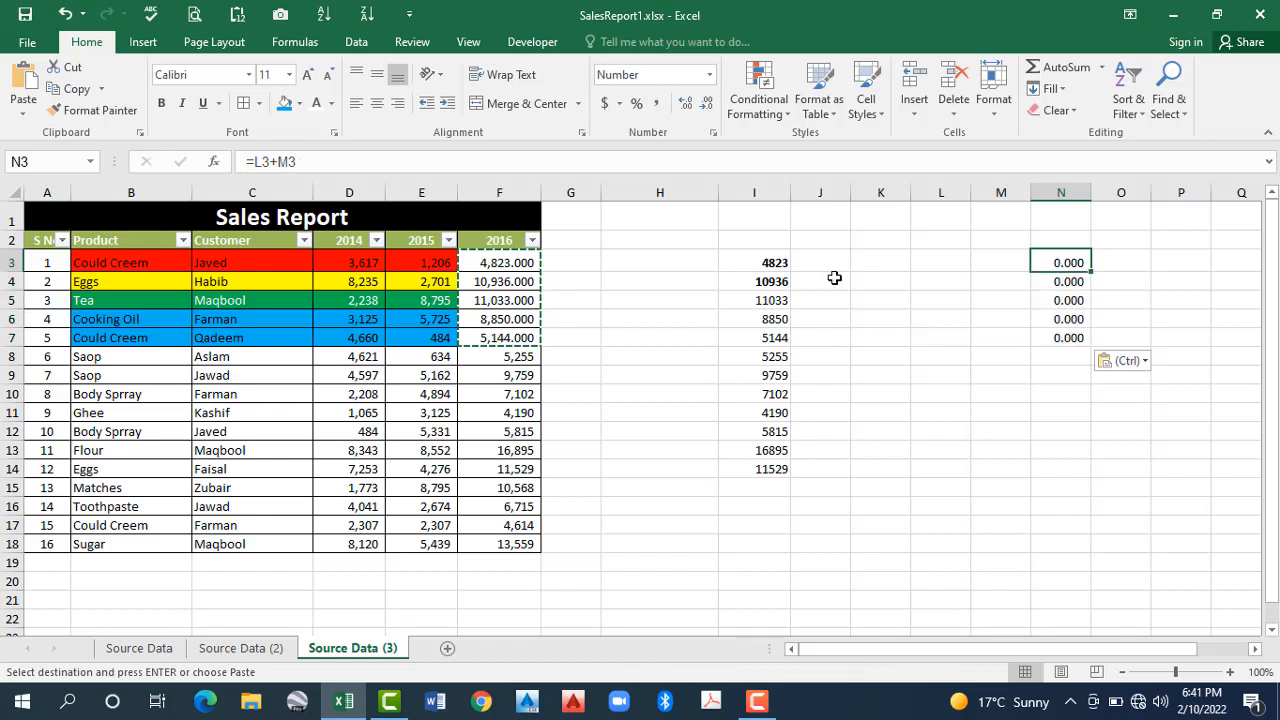
# Step: Enter 23 in L3 and 36 in M3 to feed the pasted formula in N3
pyautogui.click(966, 277)
pyautogui.write('23')
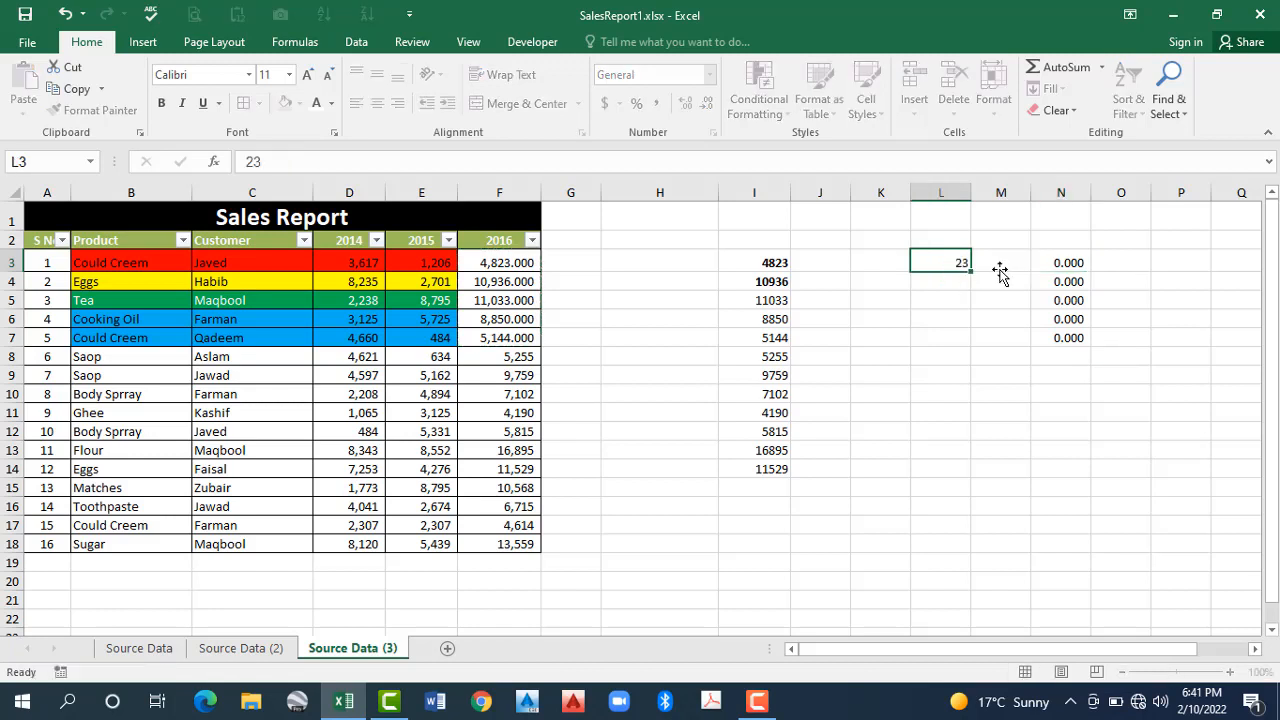
pyautogui.click(1000, 272)
pyautogui.write('36')
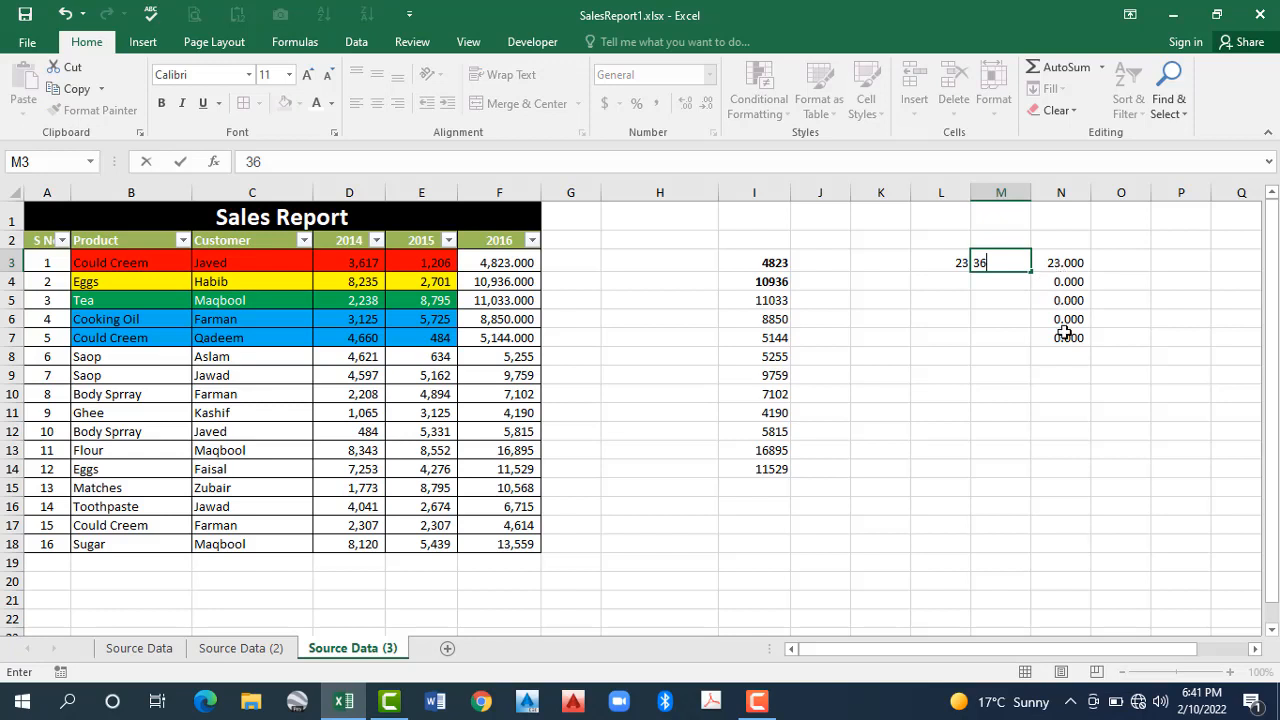
pyautogui.press('Return')
pyautogui.moveTo(1062, 262); pyautogui.dragTo(1062, 337)
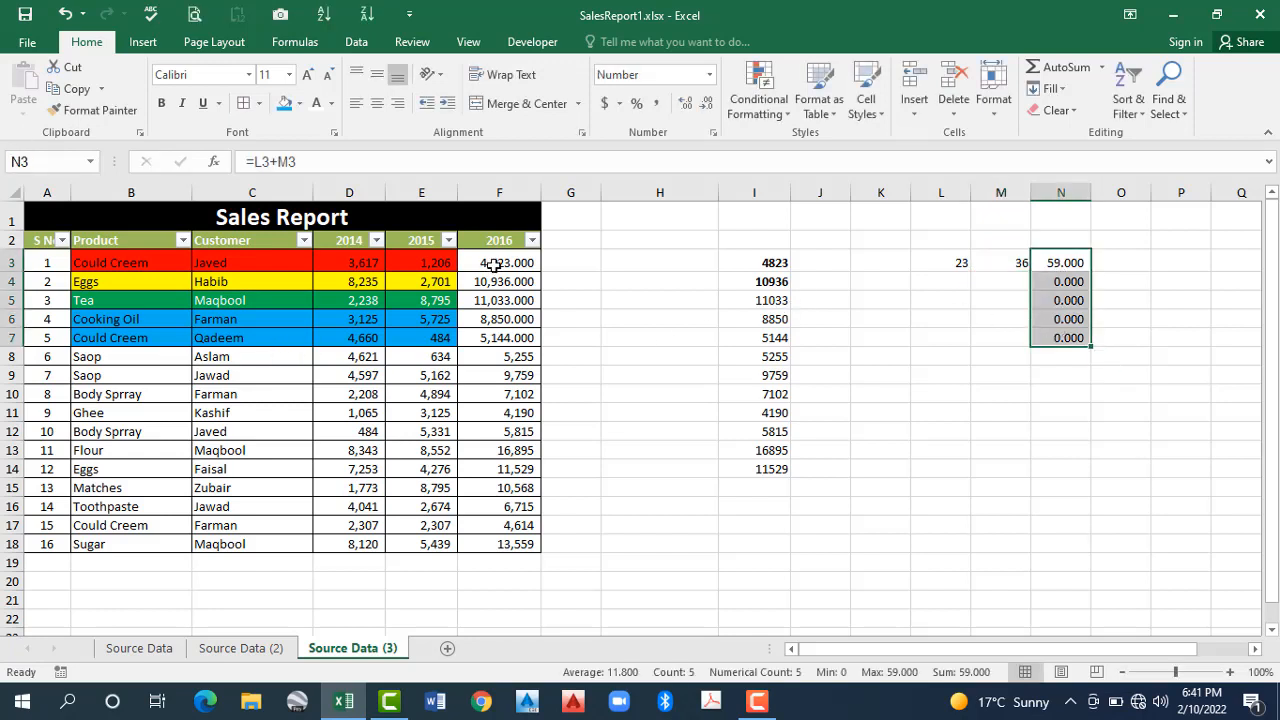
pyautogui.moveTo(497, 262); pyautogui.dragTo(497, 340)
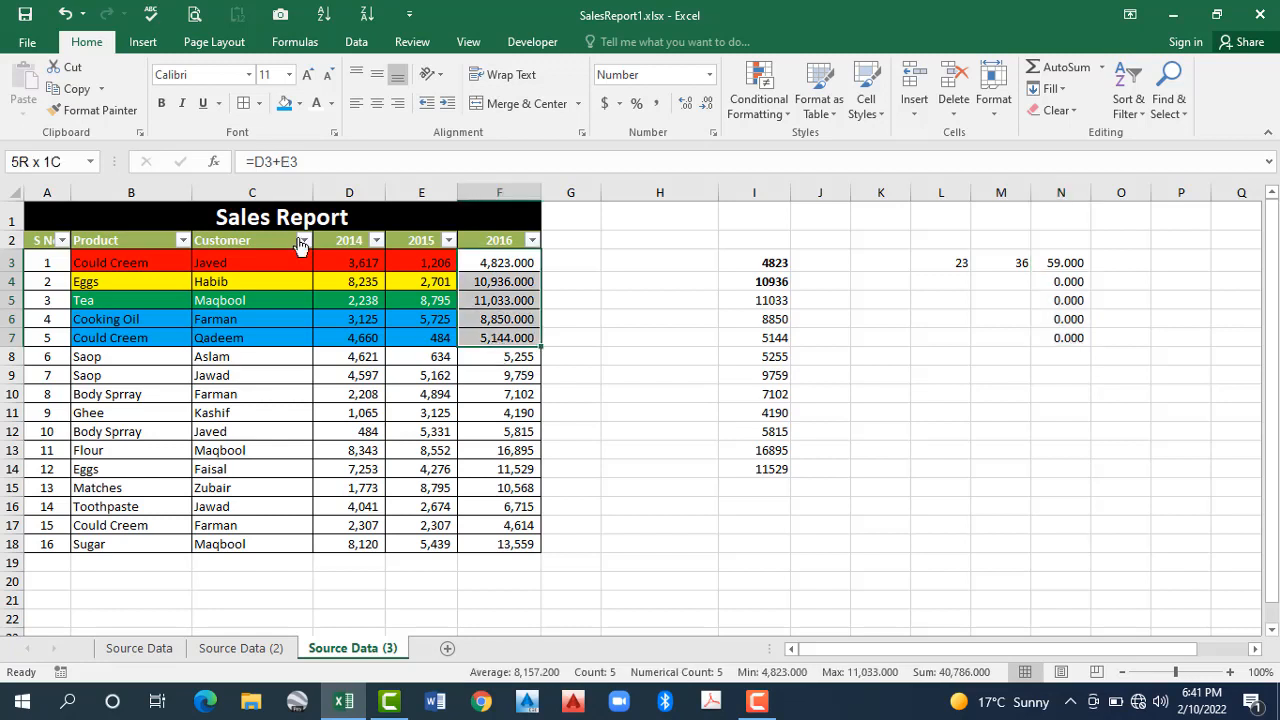
pyautogui.hotkey('ctrl', 'c')
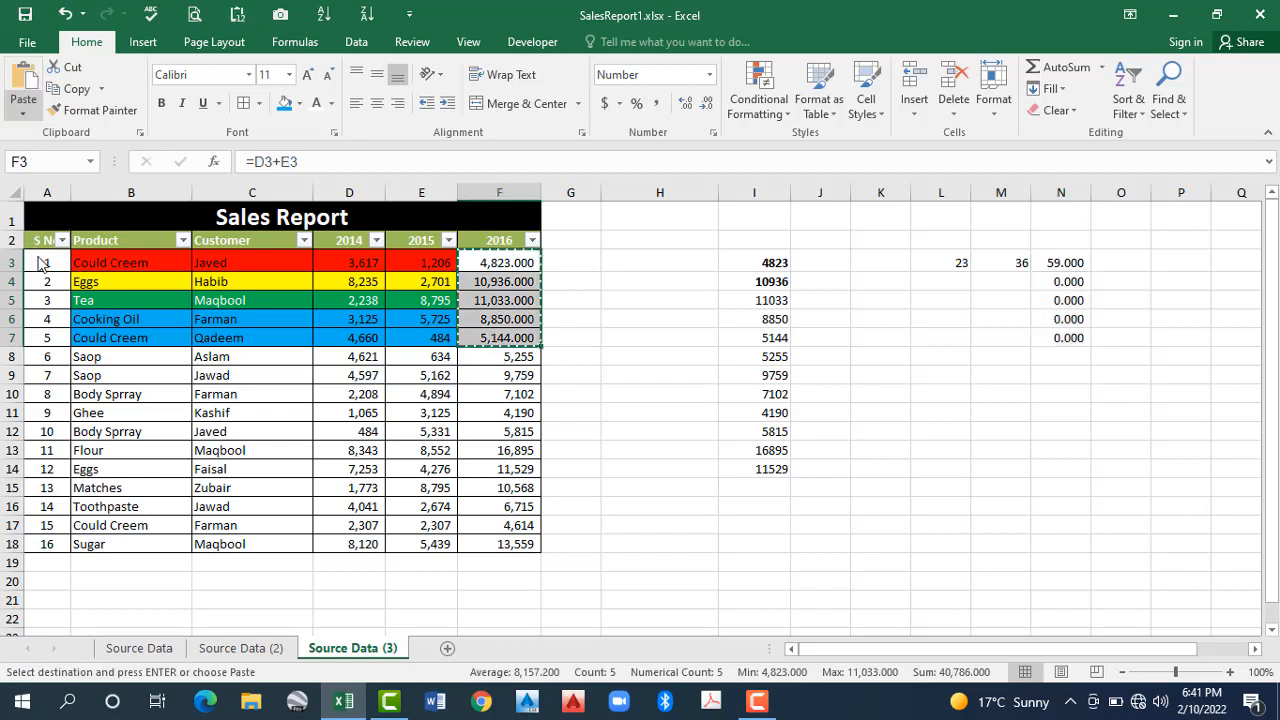
pyautogui.click(23, 112)
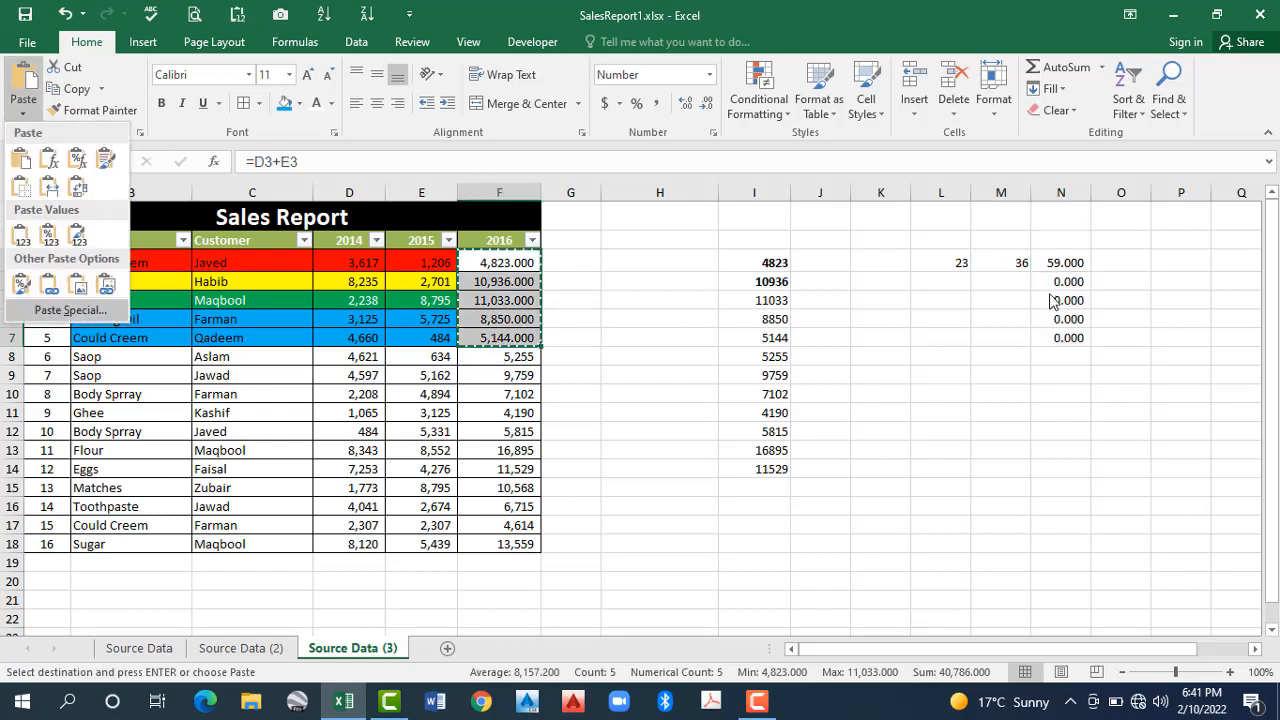
pyautogui.press('Return')
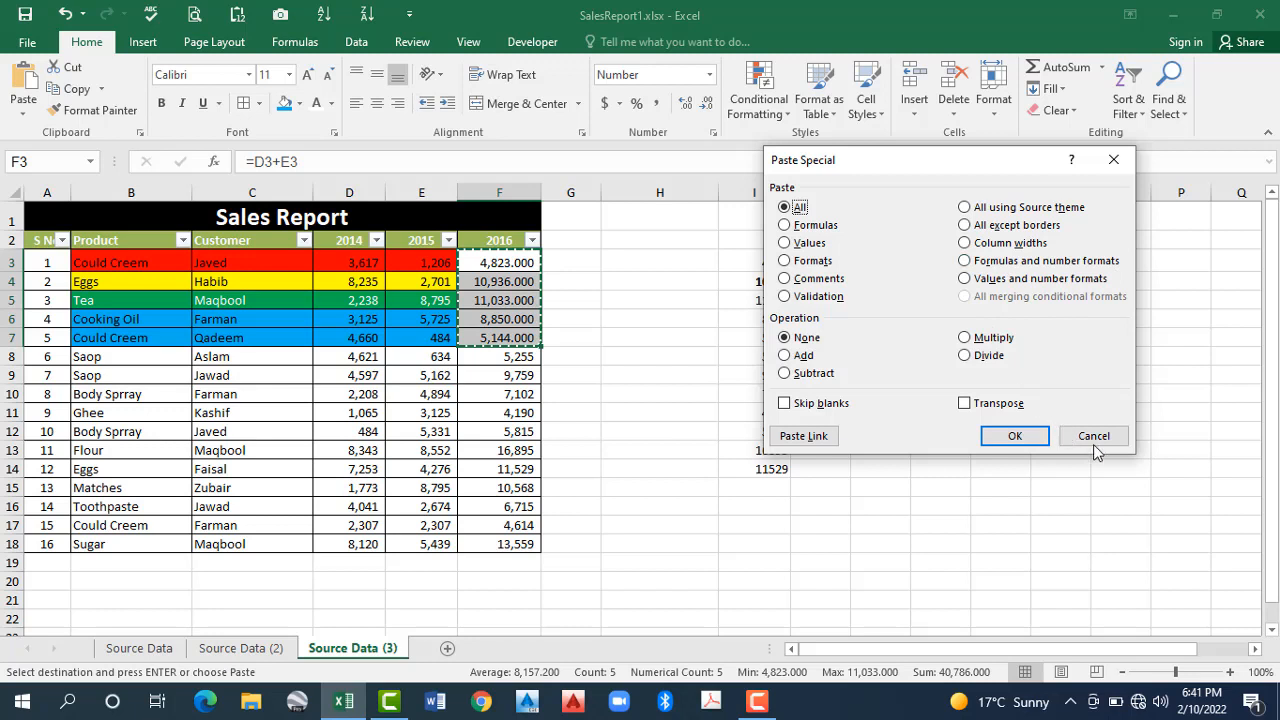
pyautogui.press('Escape')
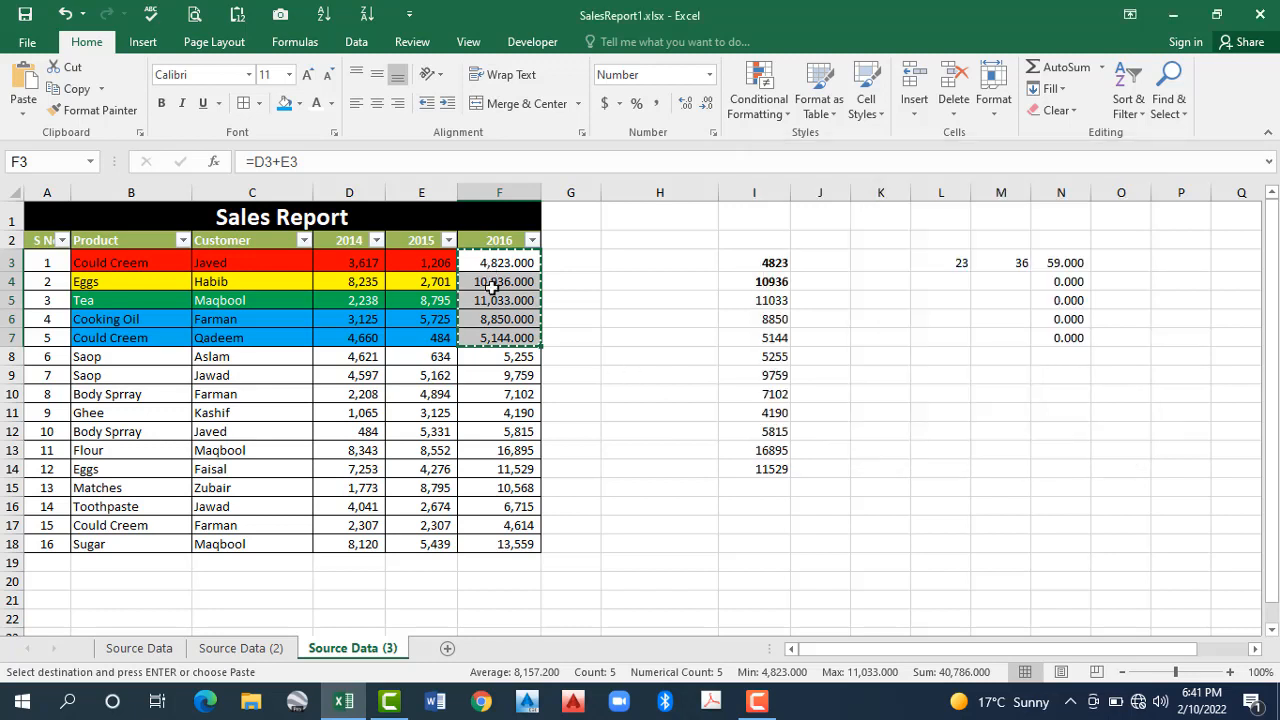
pyautogui.click(1053, 395)
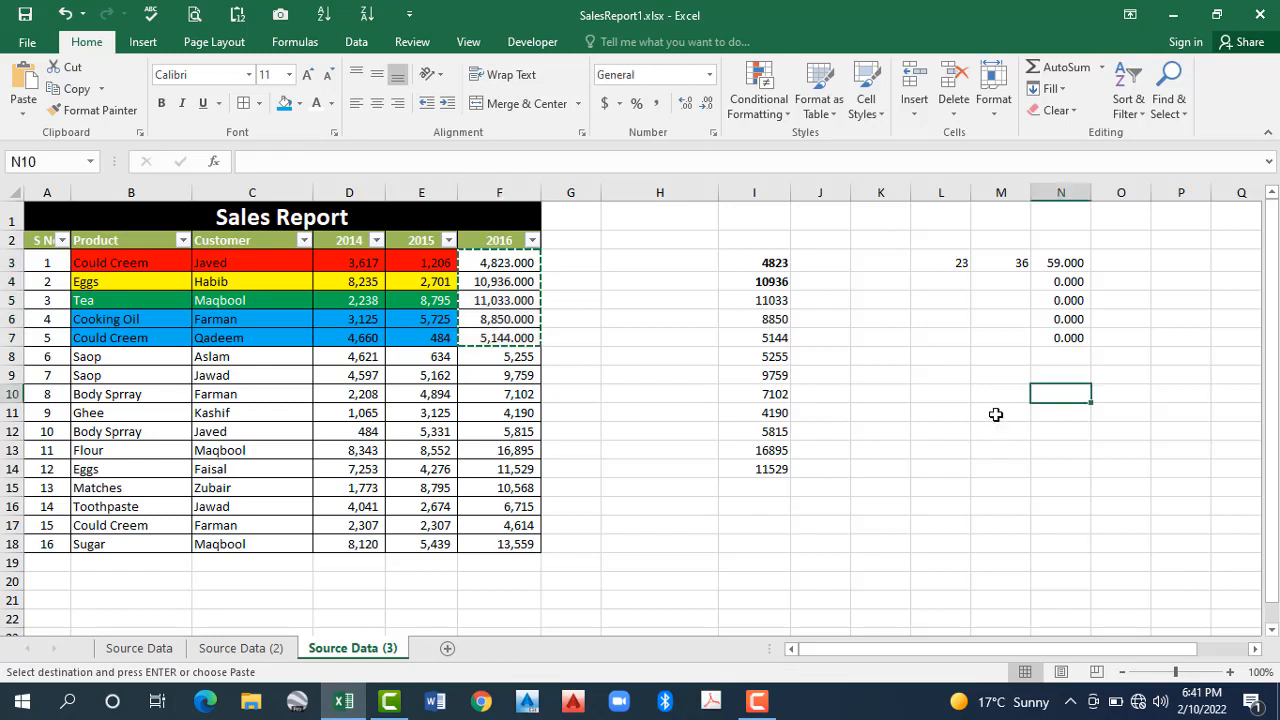
# Step: Enter the test value 526 in M11 and delete it
pyautogui.click(998, 412)
pyautogui.write('526')
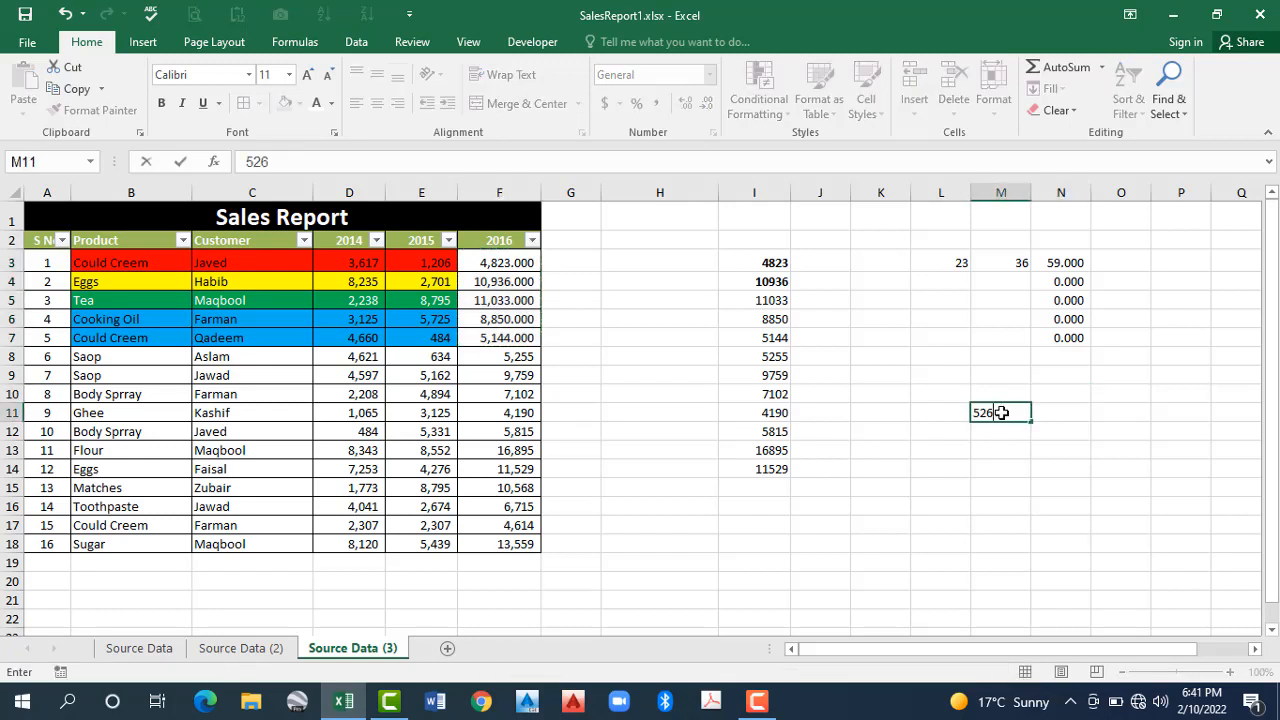
pyautogui.press('Return')
pyautogui.click(1001, 412)
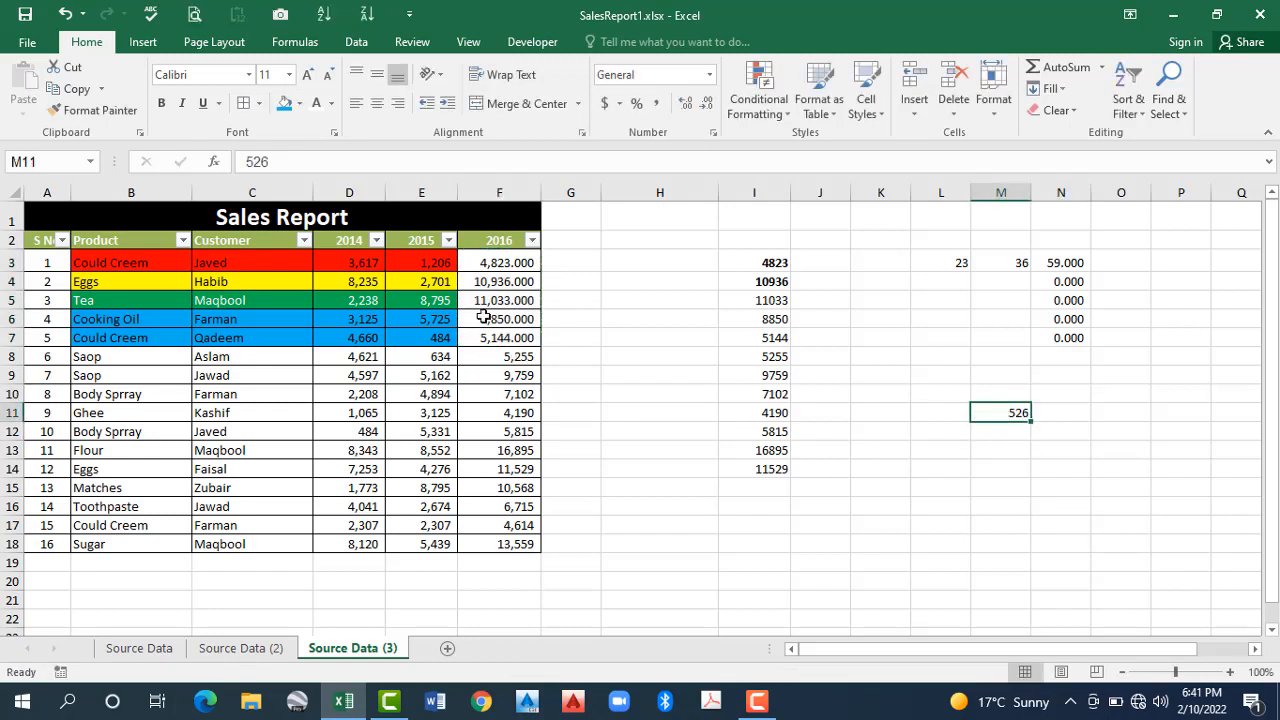
pyautogui.press('Delete')
# Step: Copy F3:F7 and paste only its values and number formats at M10 with Paste Special
pyautogui.click(499, 263)
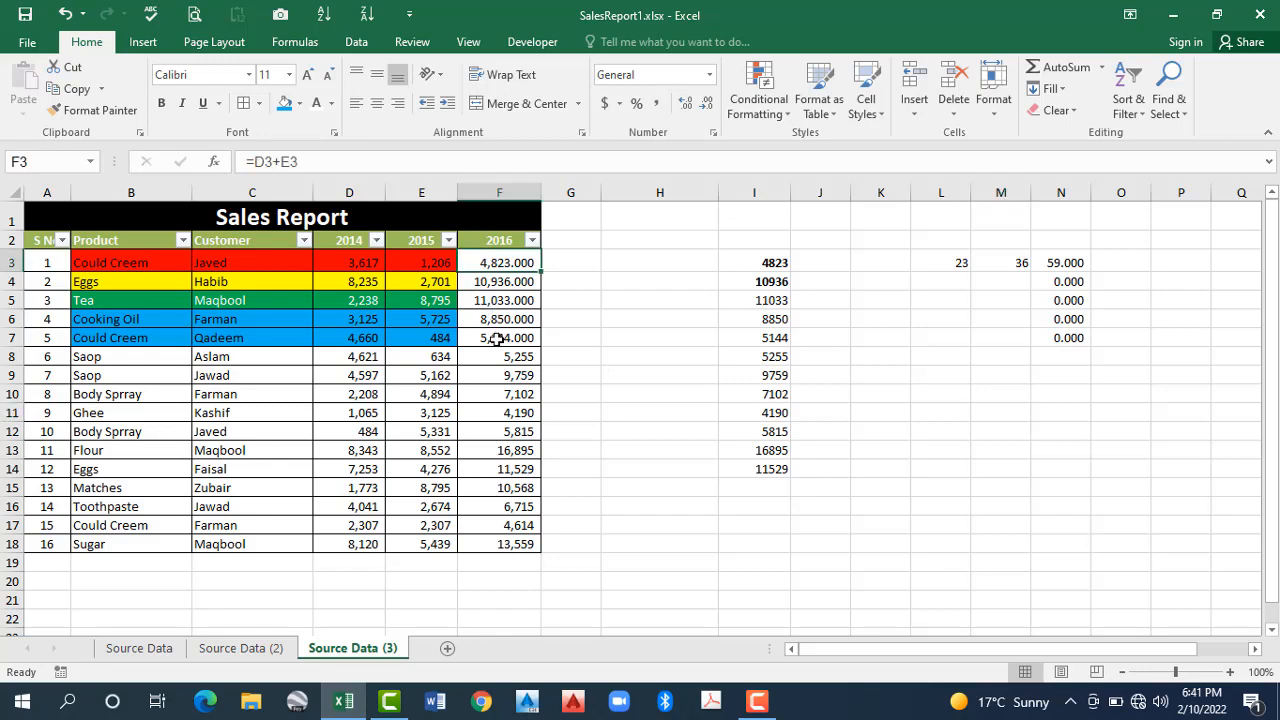
pyautogui.moveTo(499, 263); pyautogui.dragTo(497, 340)
pyautogui.hotkey('ctrl', 'c')
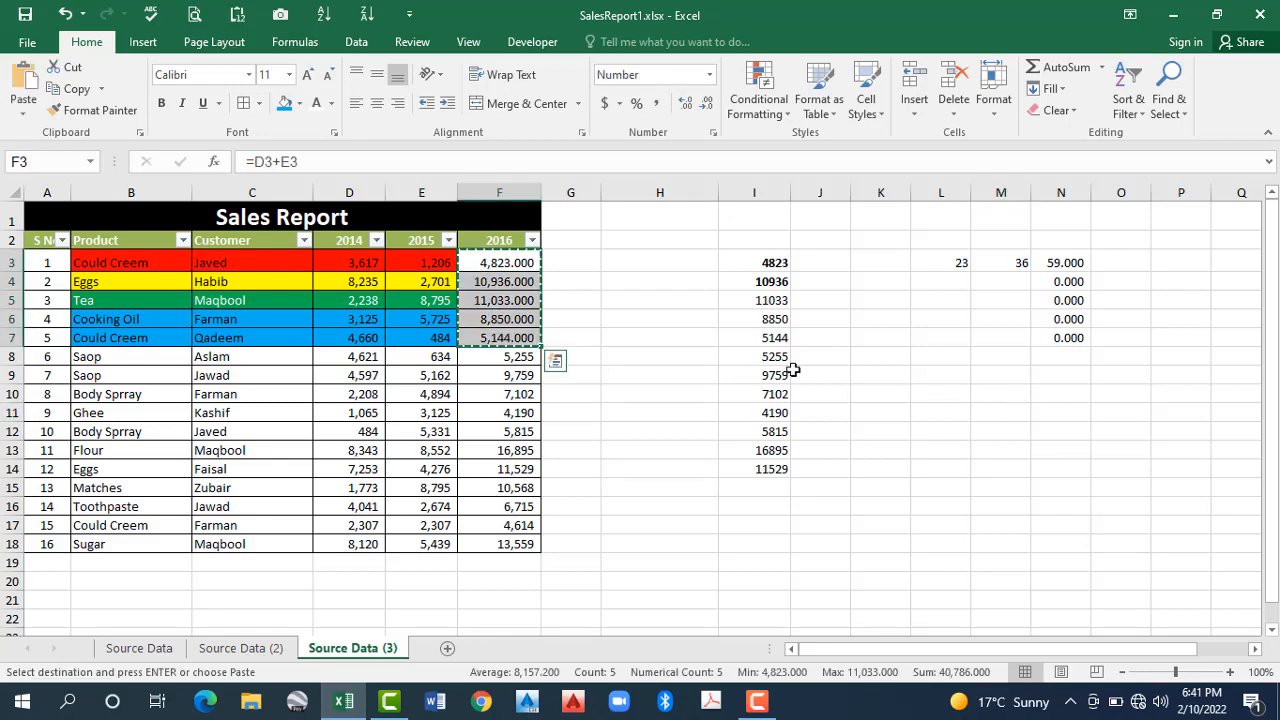
pyautogui.click(1010, 395)
pyautogui.hotkey('alt', 'h')
pyautogui.press('v')
pyautogui.press('s')
pyautogui.click(966, 281)
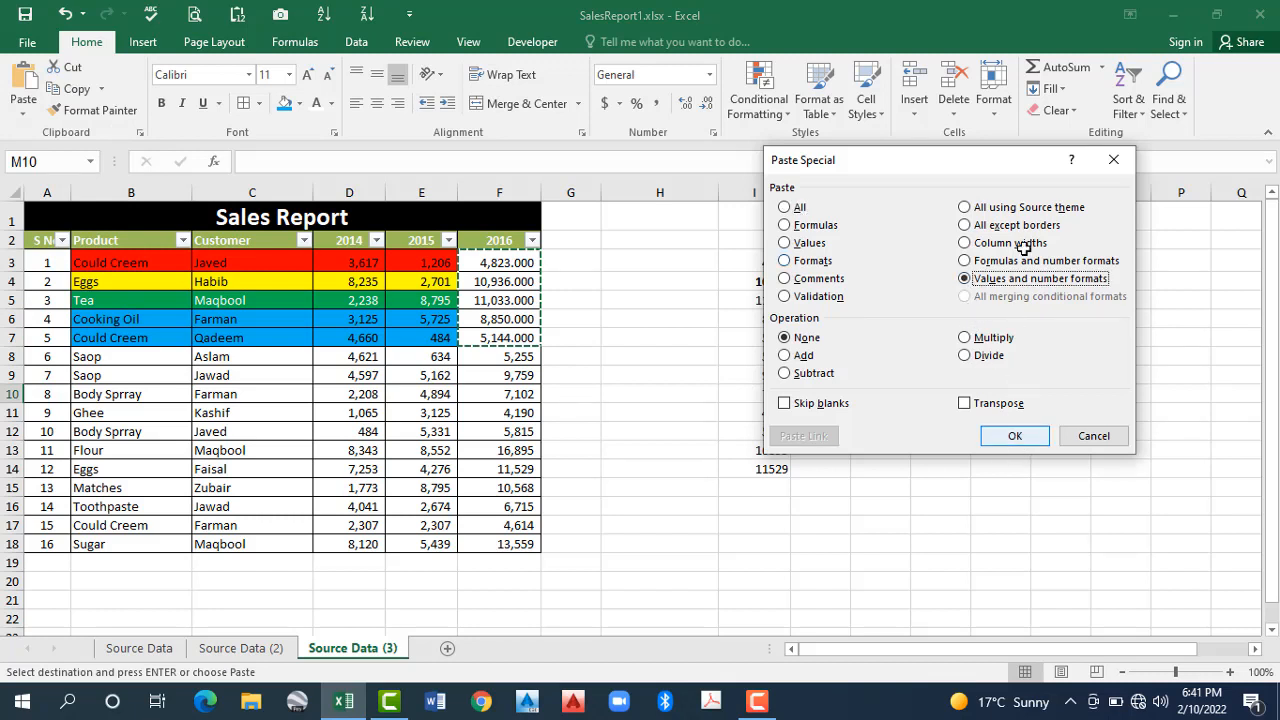
pyautogui.press('Return')
# Step: AutoFit the width of column M to the pasted numbers and check the content of M10
pyautogui.rightClick(1013, 426)
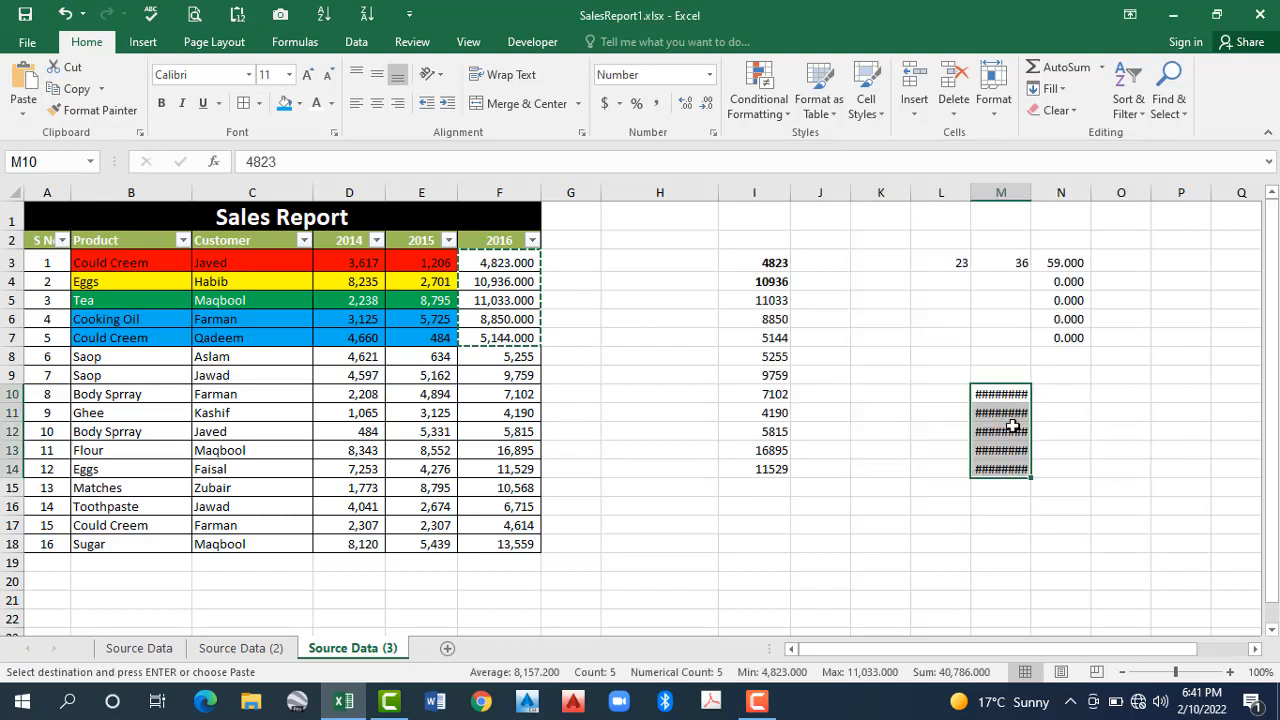
pyautogui.hotkey('alt', 'h')
pyautogui.press('o')
pyautogui.press('i')
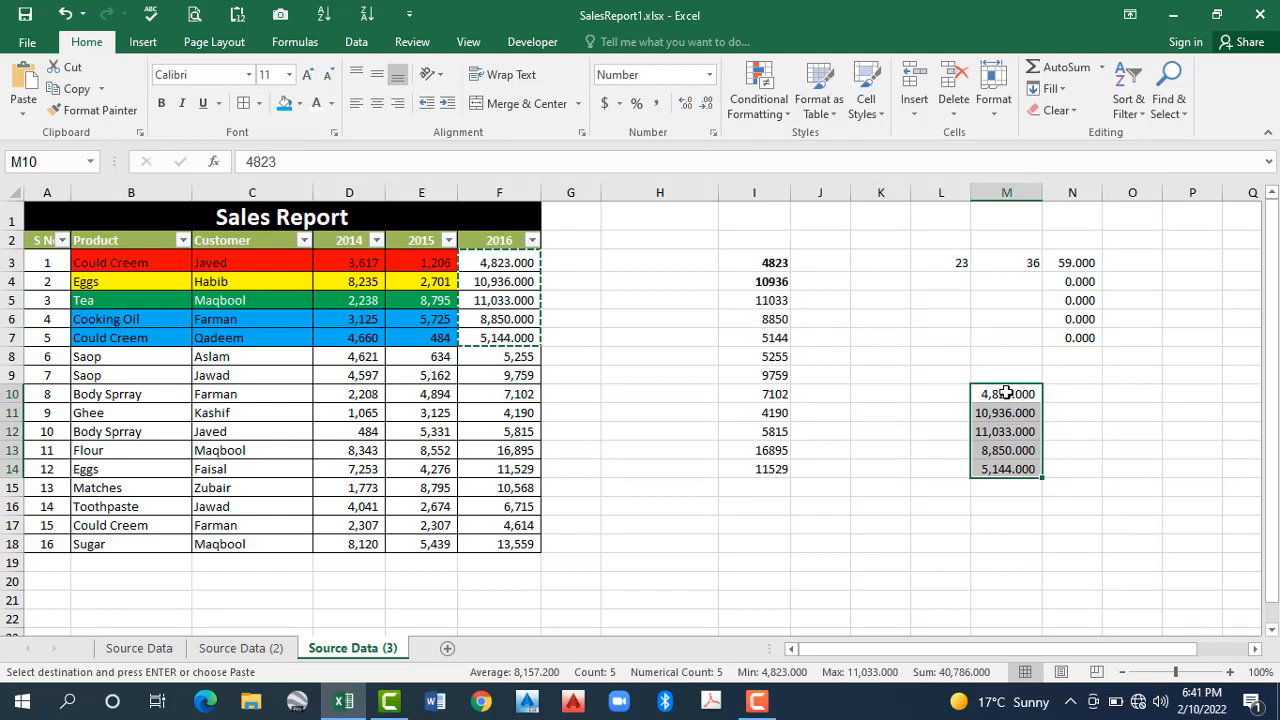
pyautogui.click(239, 162)
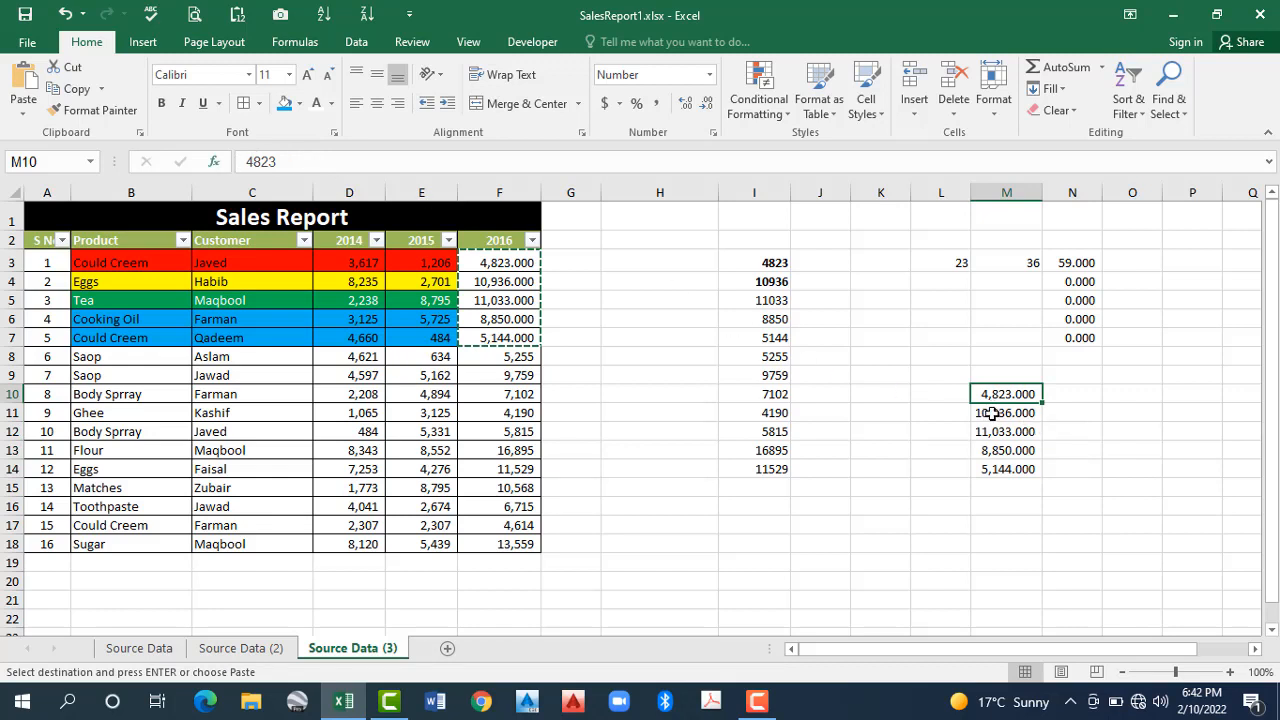
# Step: Undo the test pastes in columns L to N and check Paste Special for the option that merges conditional formats
pyautogui.press('Down')
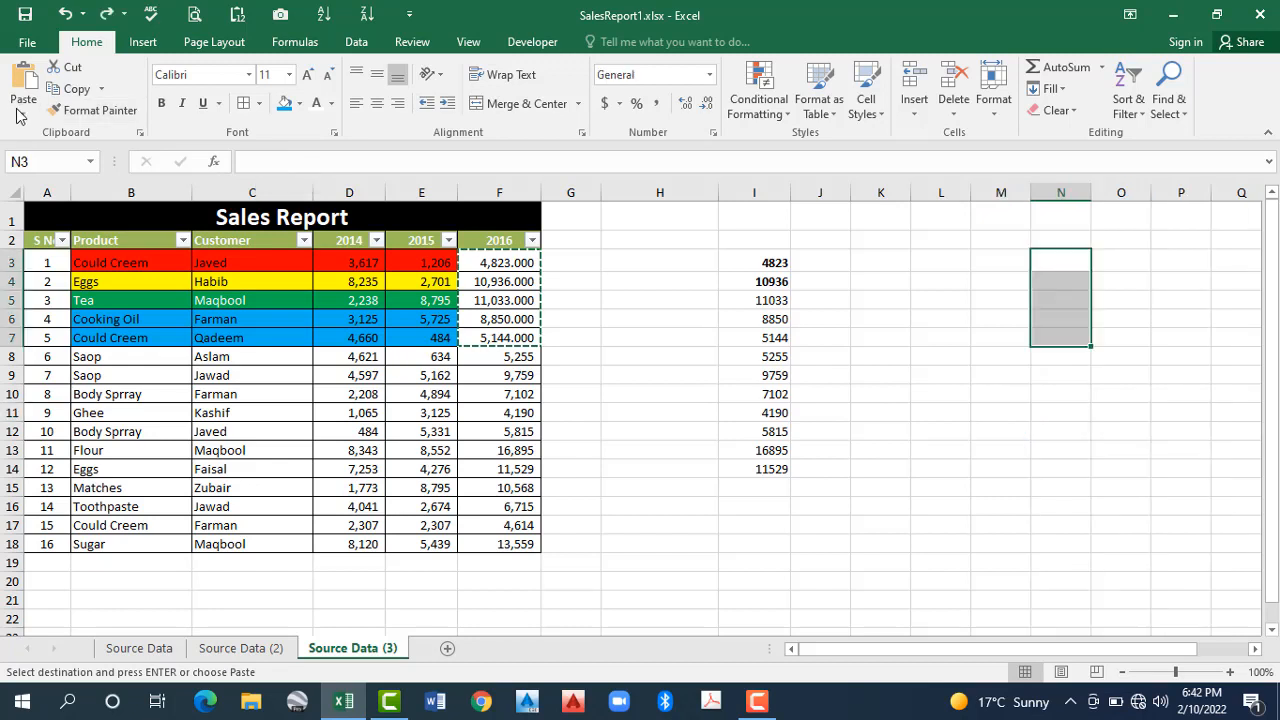
pyautogui.hotkey('alt', 'h')
pyautogui.press('v')
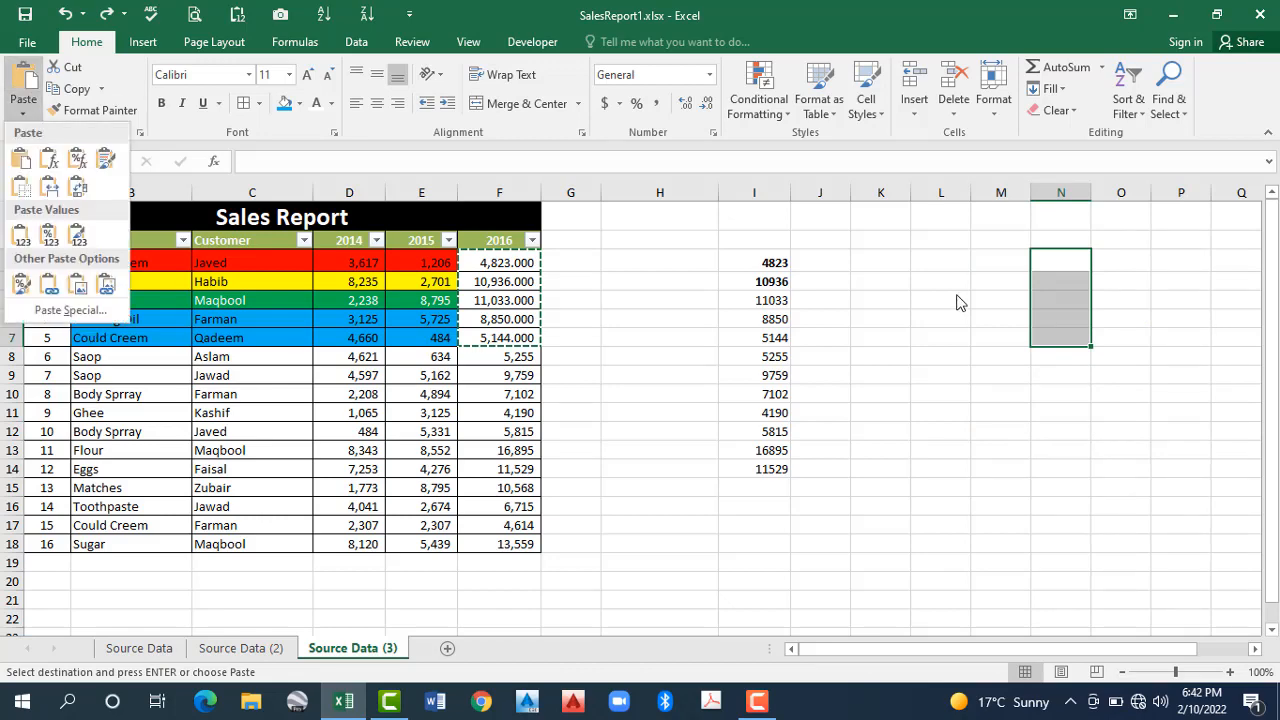
pyautogui.press('s')
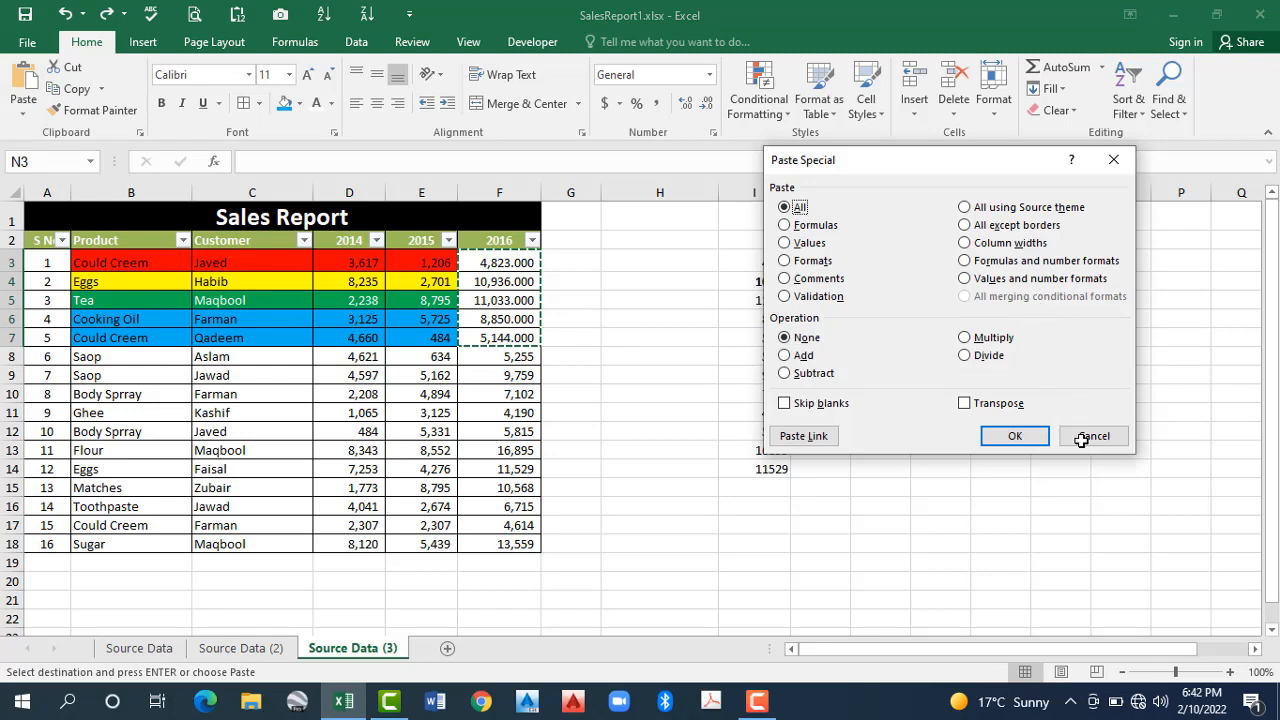
pyautogui.press('Escape')
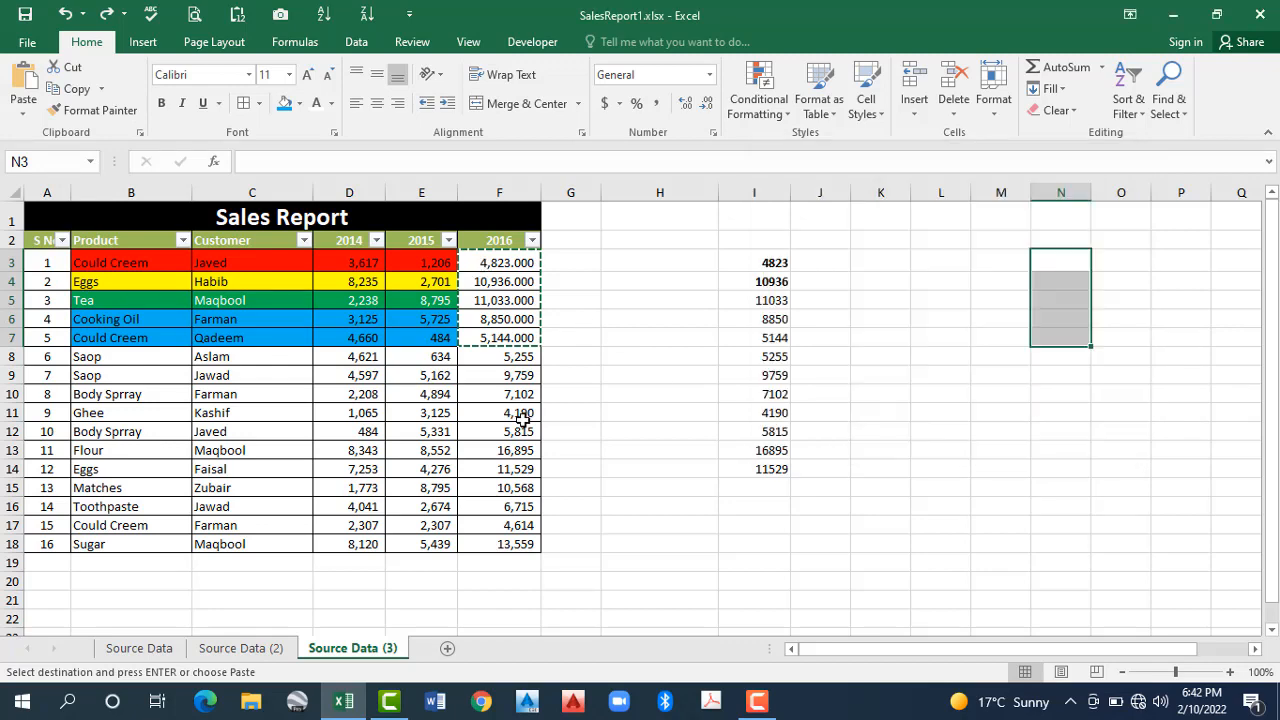
# Step: Apply the Red-Yellow-Green color scale conditional formatting to F3:F11
pyautogui.moveTo(508, 263); pyautogui.dragTo(523, 420)
pyautogui.click(759, 100)
pyautogui.moveTo(857, 263)
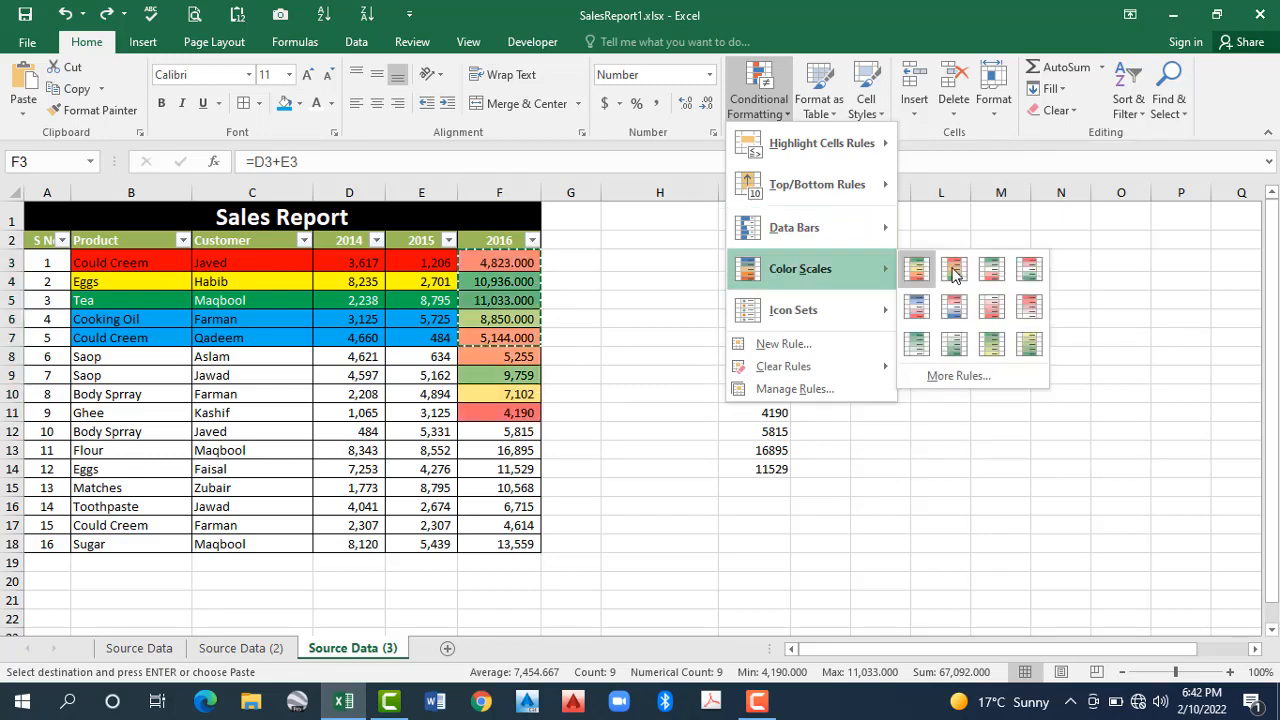
pyautogui.click(953, 270)
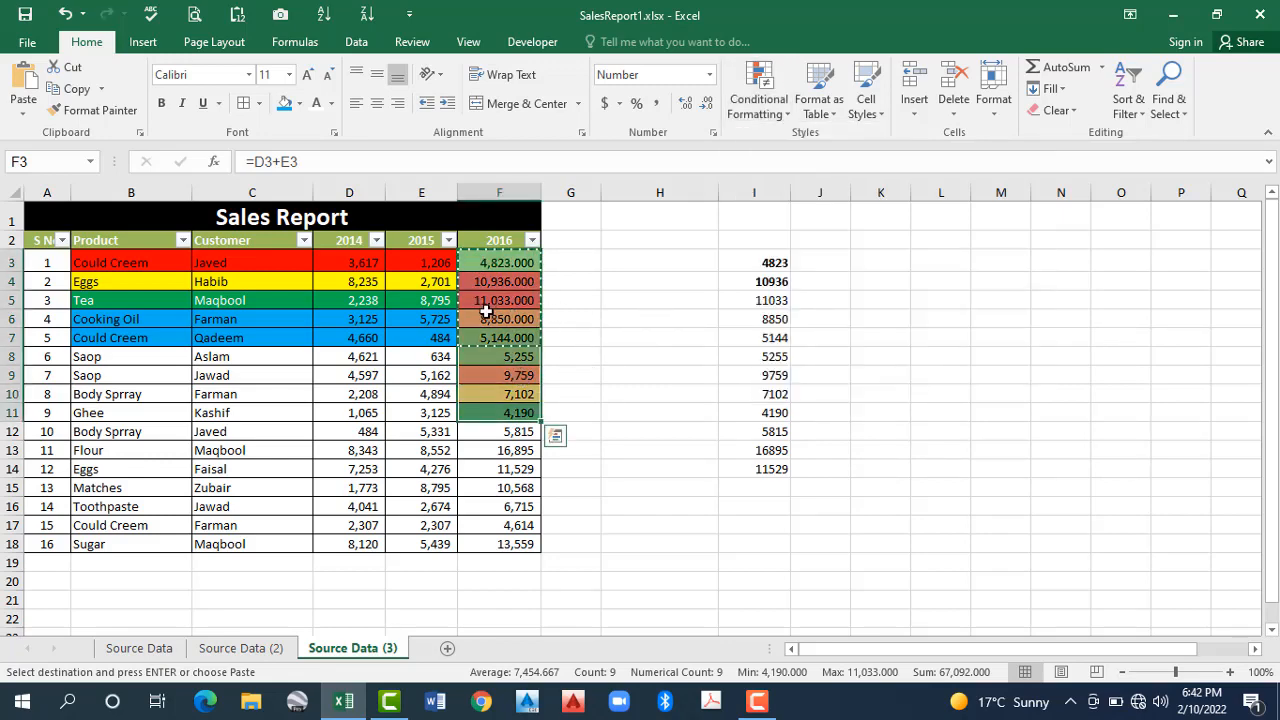
# Step: Set the 2014 value of the Eggs row in D4 to 5000 to test the color scale
pyautogui.click(362, 287)
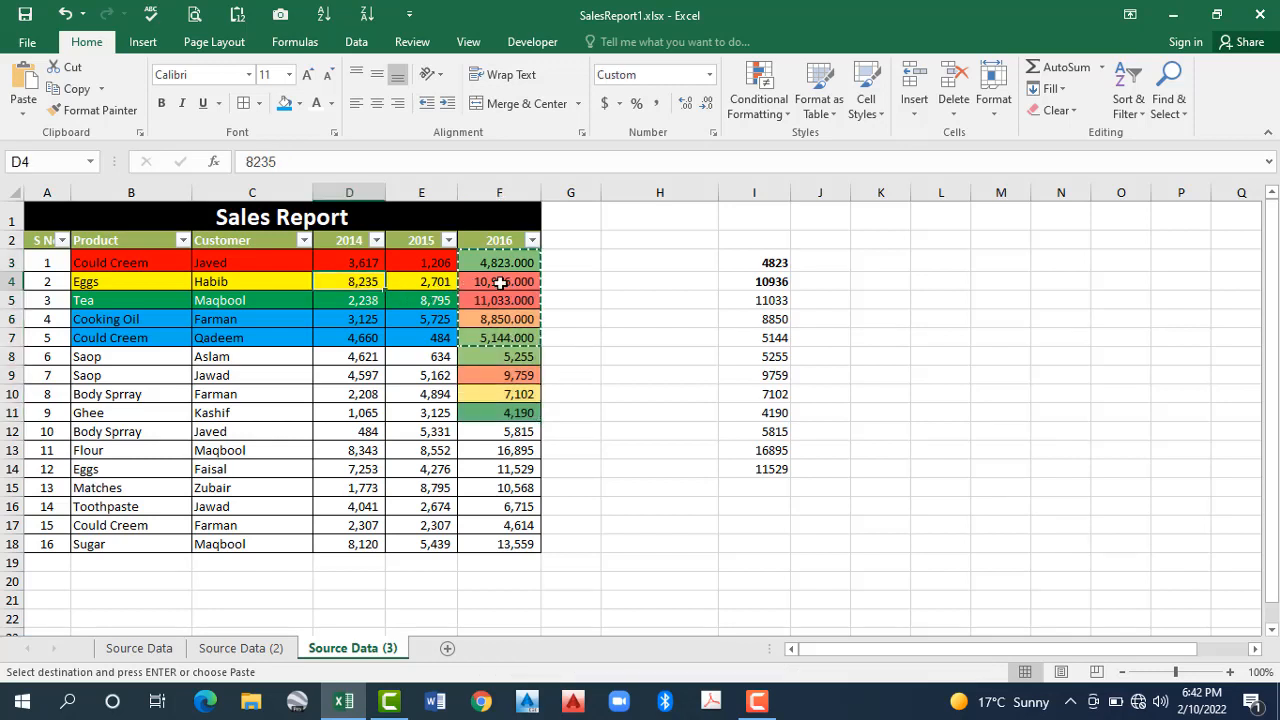
pyautogui.write('5000')
pyautogui.press('Return')
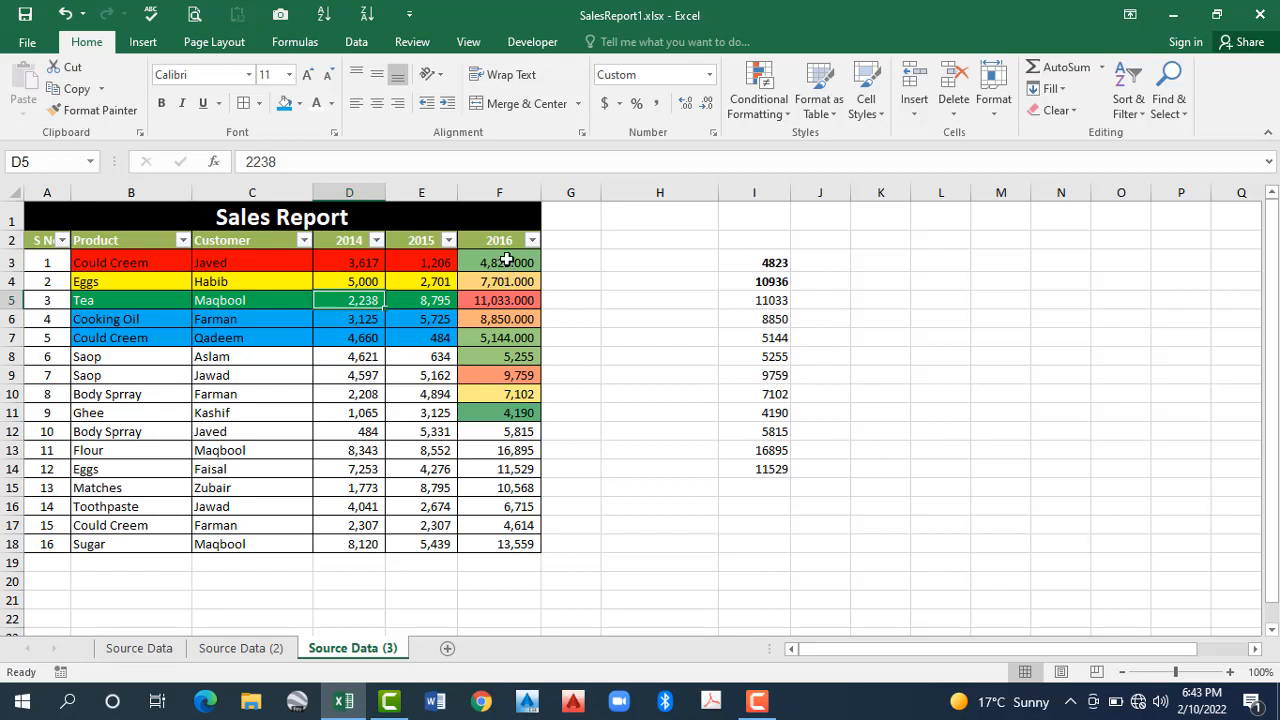
# Step: Copy F3:F11 and paste it at M4 with the Paste Special option All merging conditional formats
pyautogui.moveTo(507, 263); pyautogui.dragTo(523, 417)
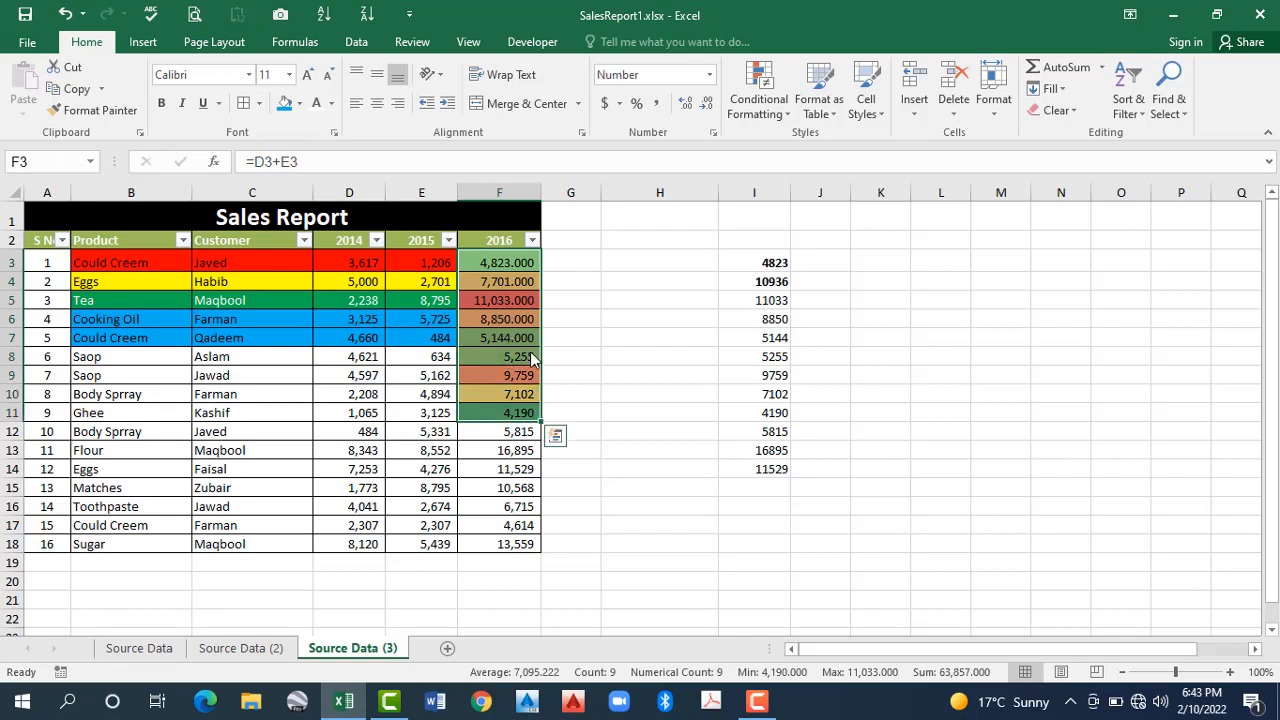
pyautogui.rightClick(505, 280)
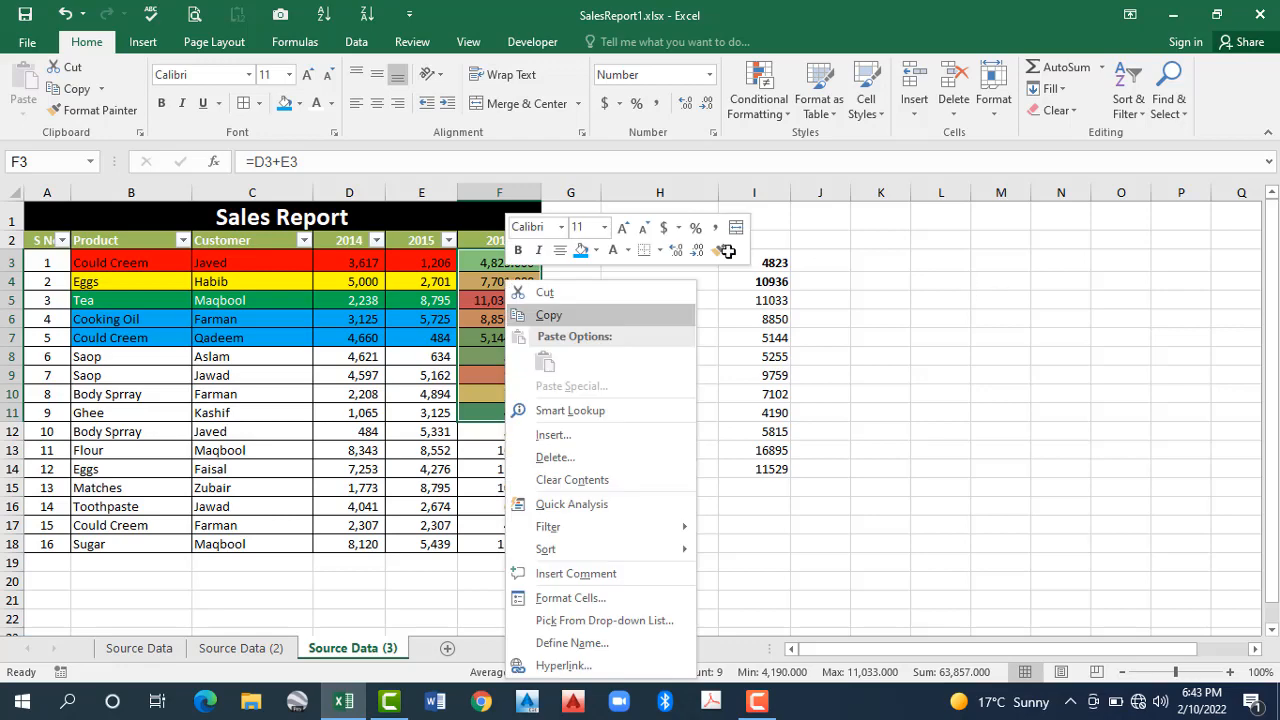
pyautogui.click(557, 314)
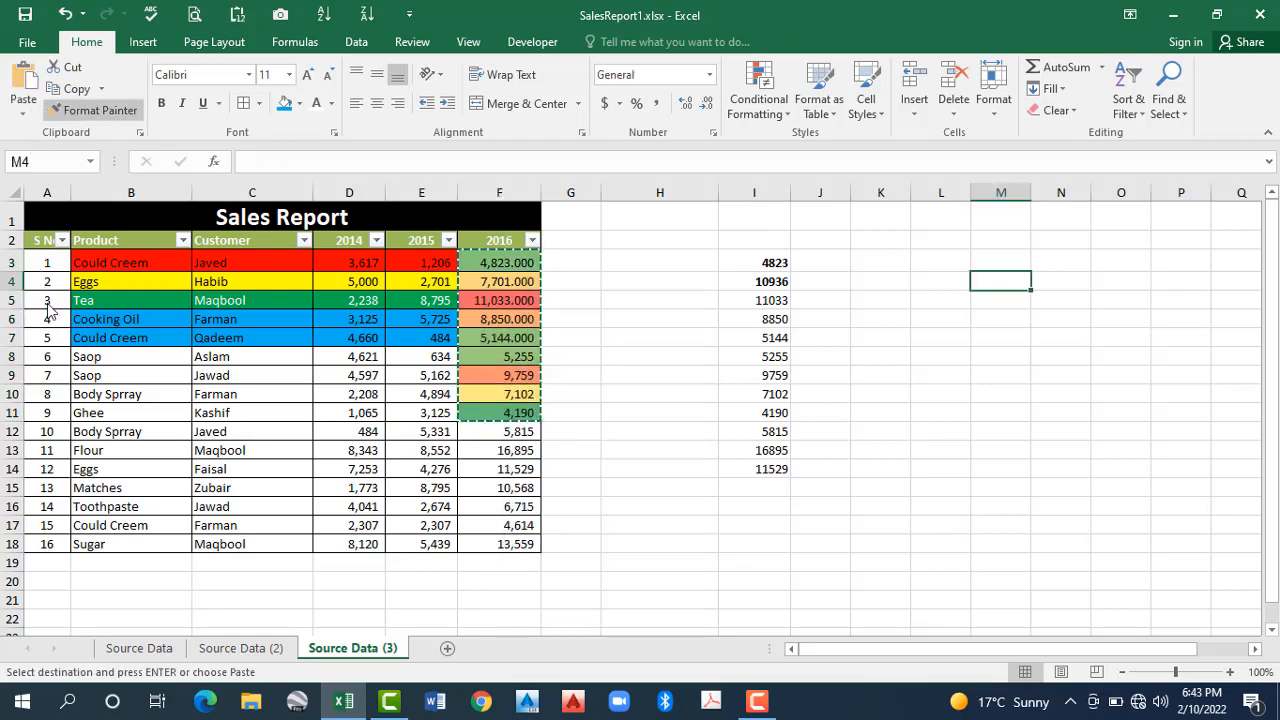
pyautogui.click(23, 112)
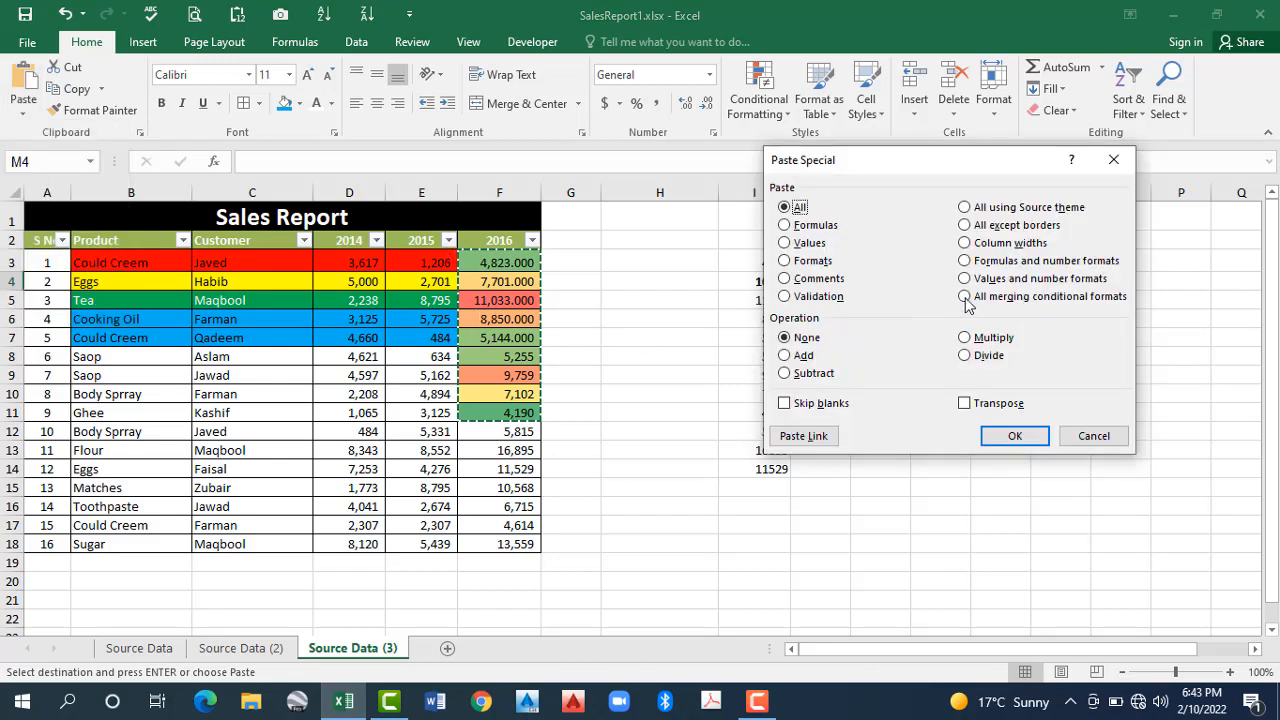
pyautogui.click(1015, 440)
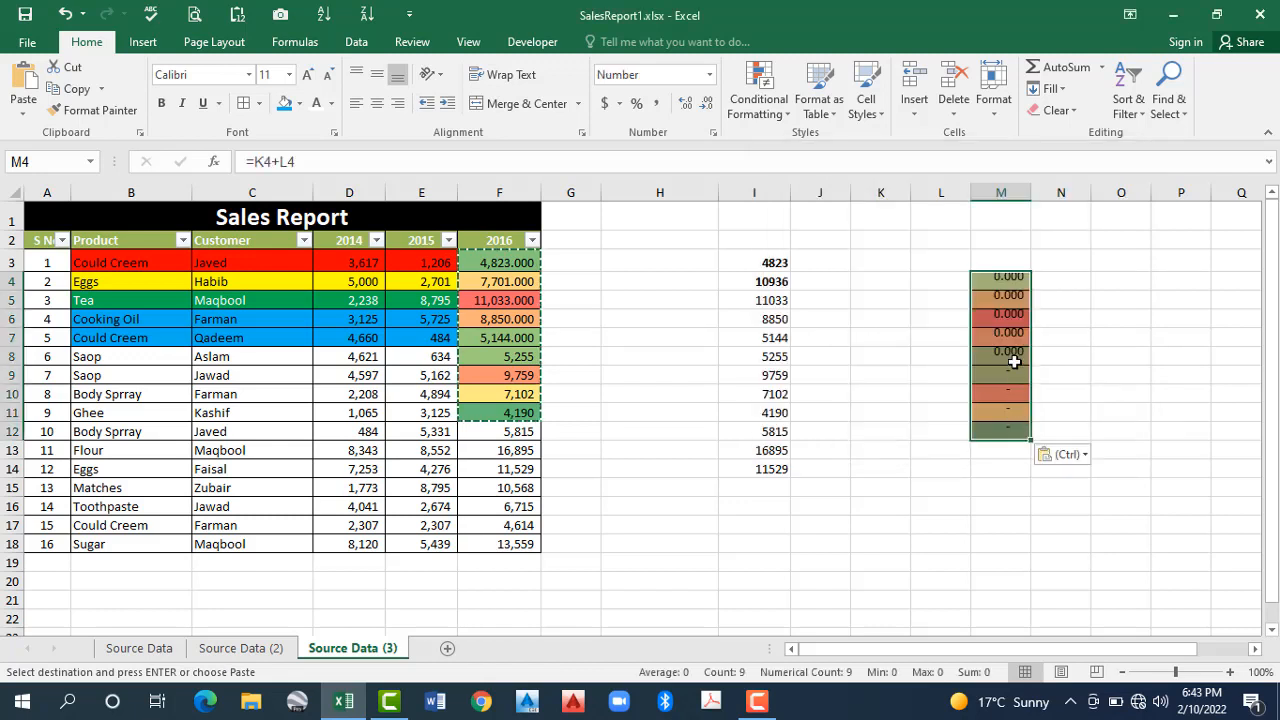
# Step: Enter 10 in L4 and 30 in L5 to test the pasted formulas and color scale in M4 and M5
pyautogui.click(955, 283)
pyautogui.write('10')
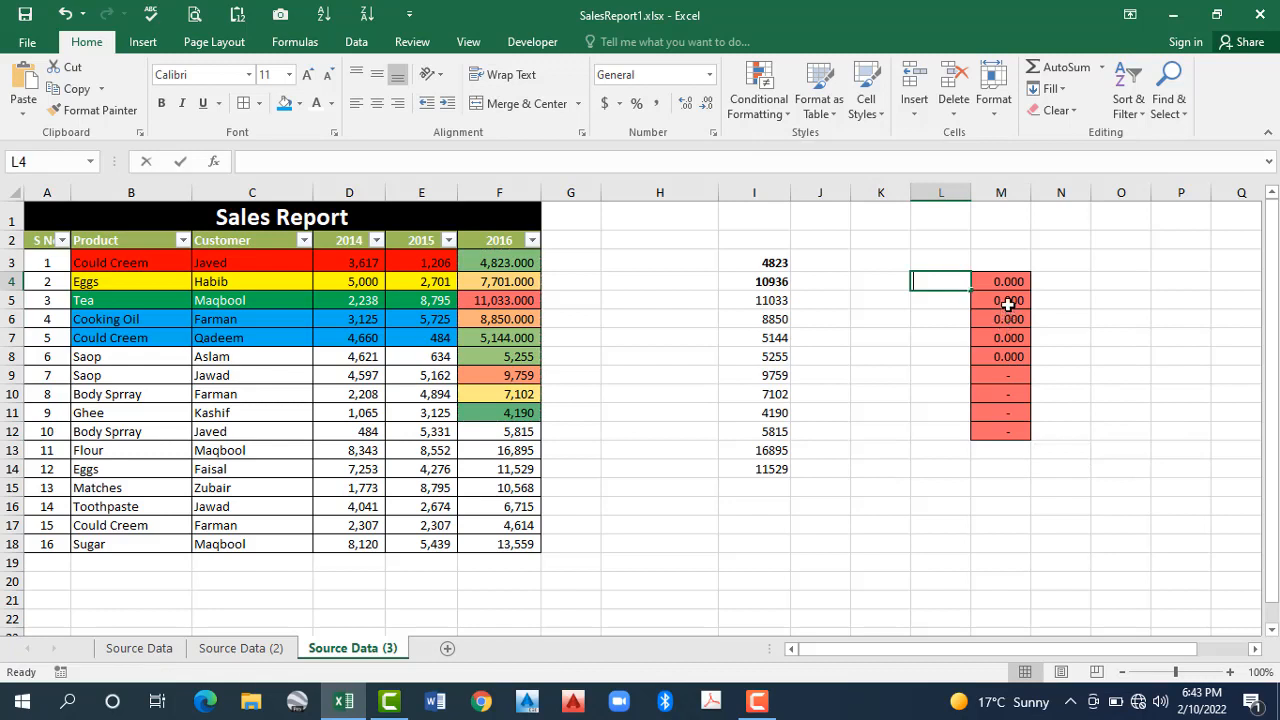
pyautogui.press('Return')
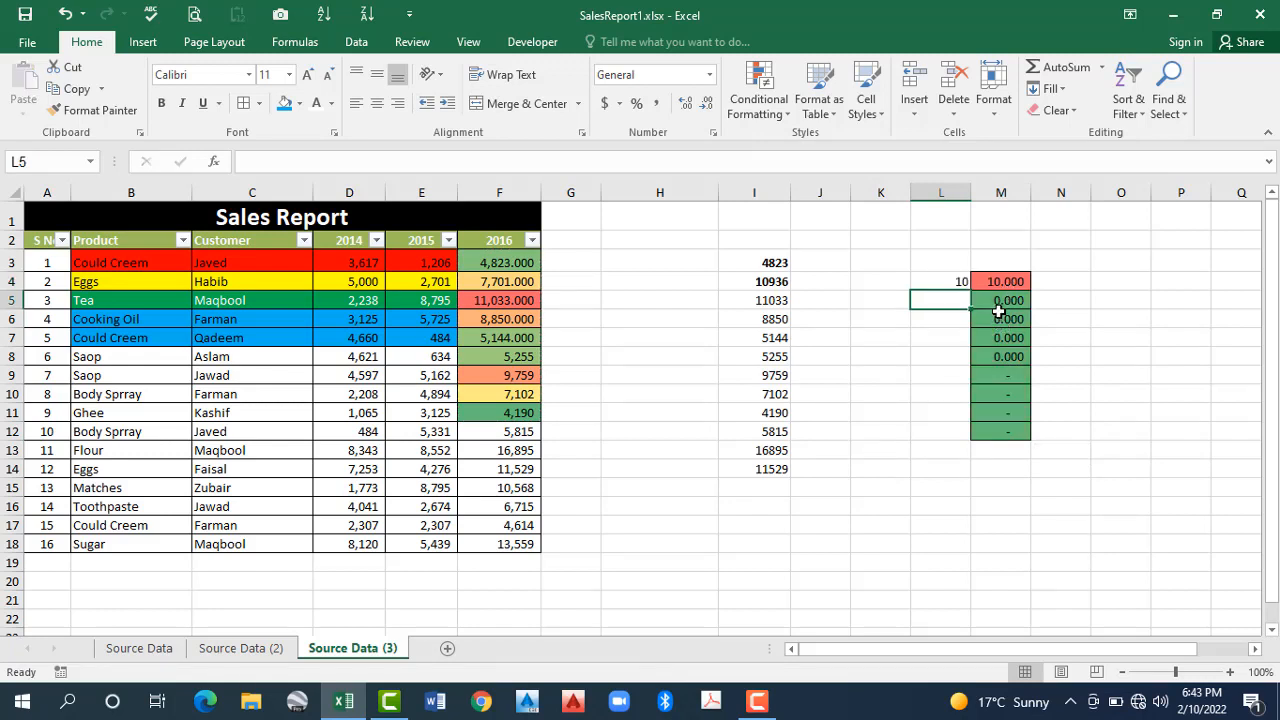
pyautogui.click(998, 284)
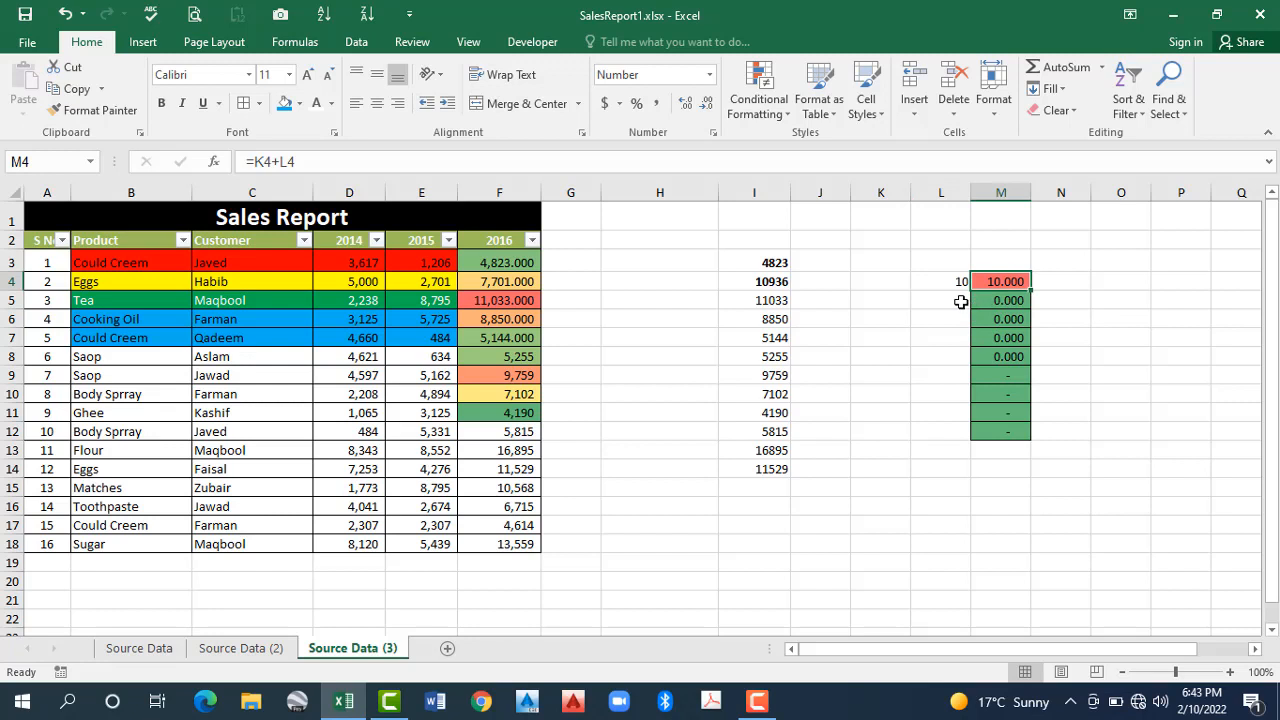
pyautogui.click(958, 301)
pyautogui.write('30')
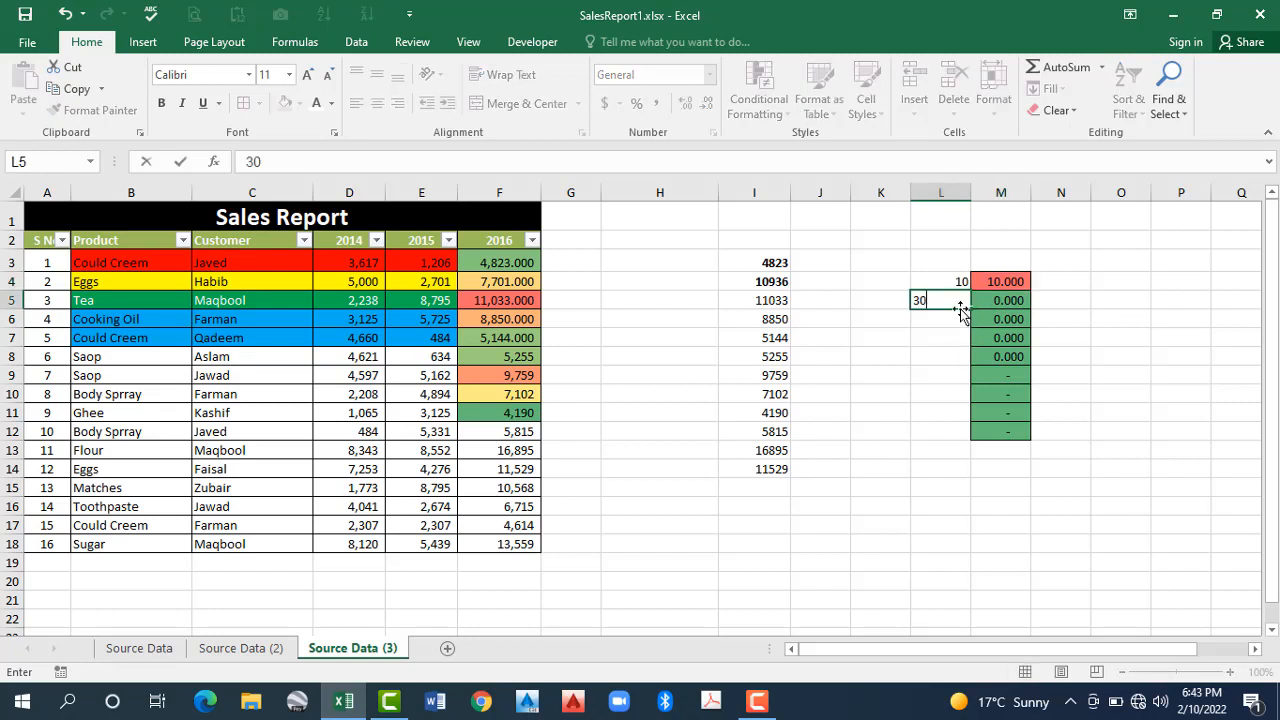
pyautogui.press('Return')
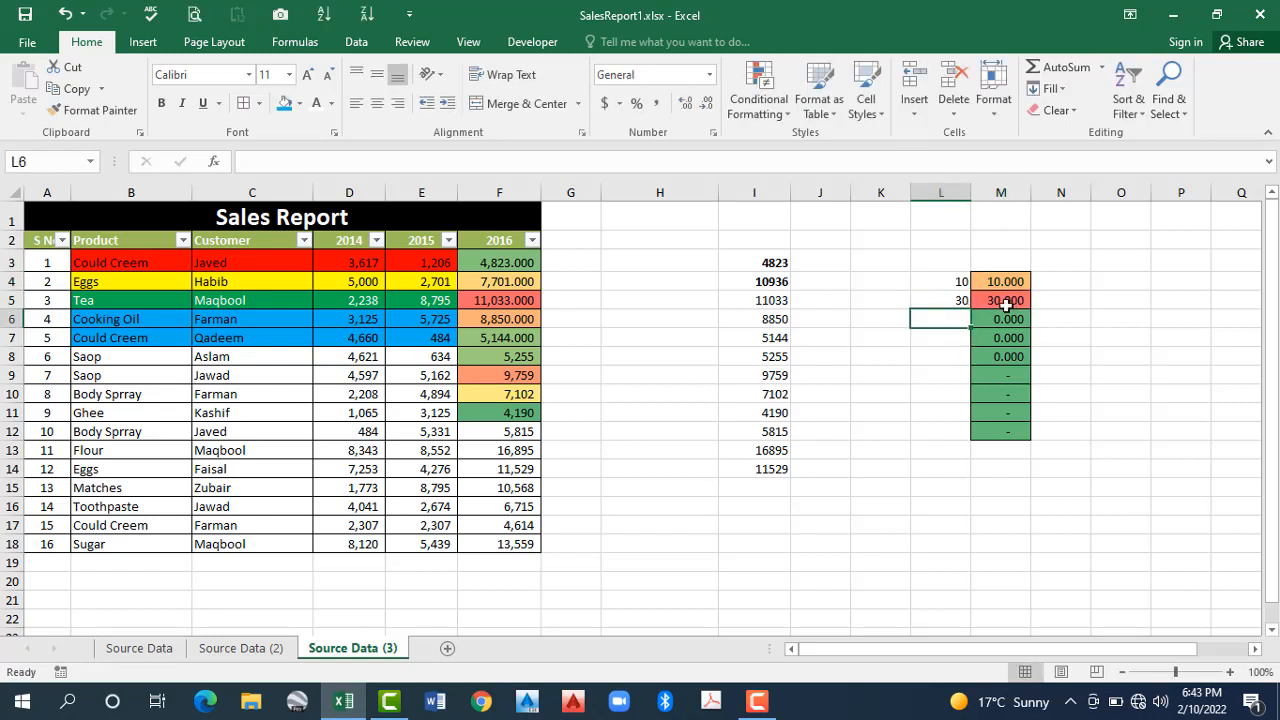
pyautogui.click(991, 305)
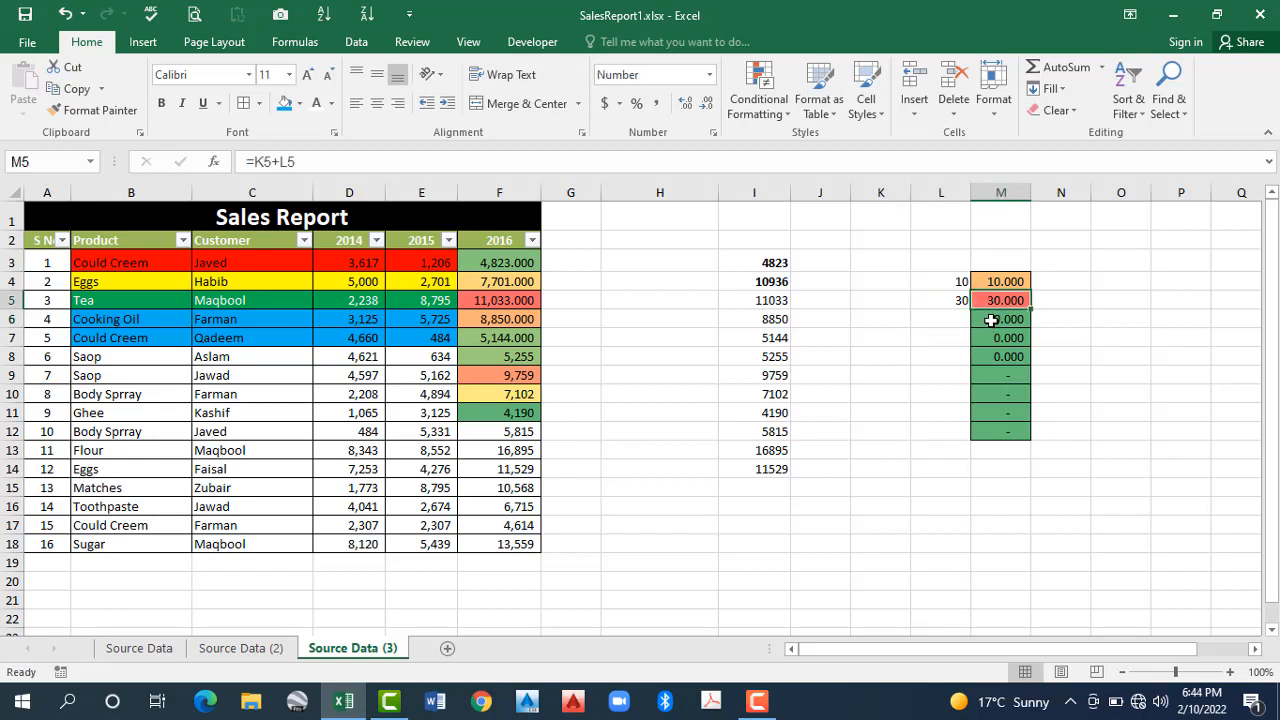
# Step: Compare the conditional colors of the pasted cells M4:M12 with the source range F3:F11
pyautogui.moveTo(1000, 319); pyautogui.dragTo(1000, 413)
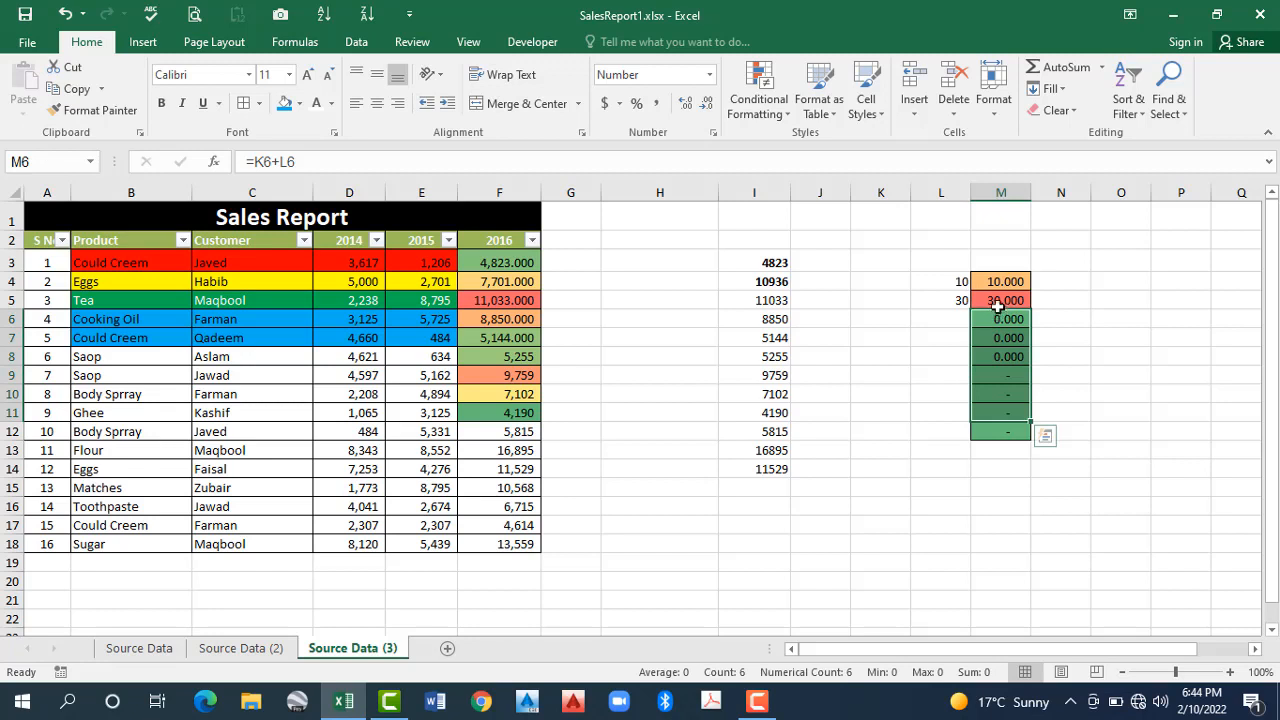
pyautogui.click(1000, 282)
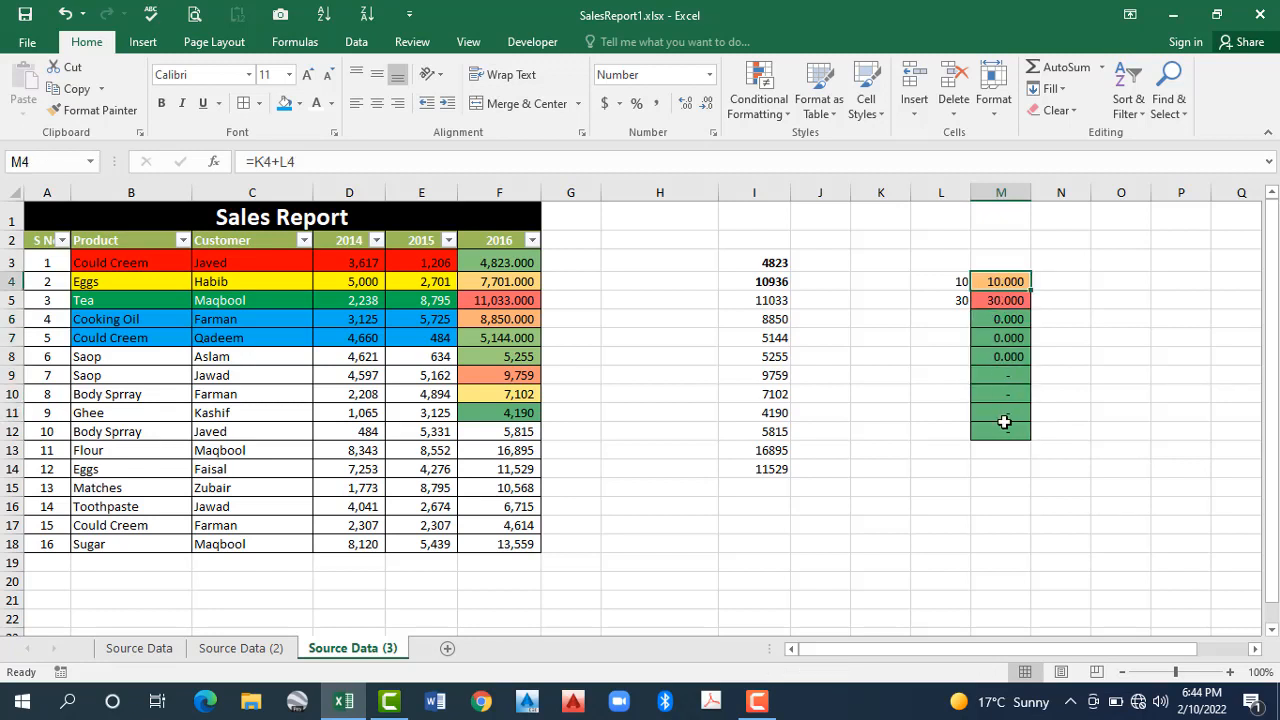
pyautogui.hotkey('ctrl', 'shift', 'Down')
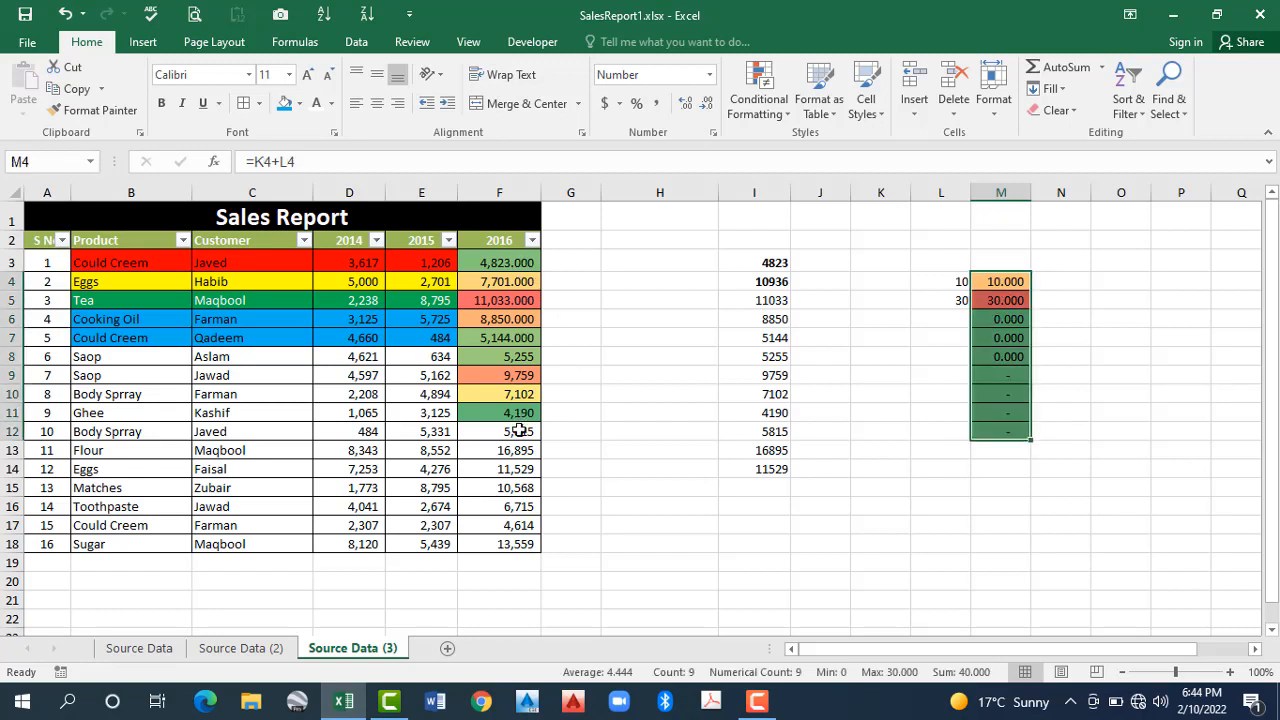
pyautogui.moveTo(499, 262); pyautogui.dragTo(499, 431)
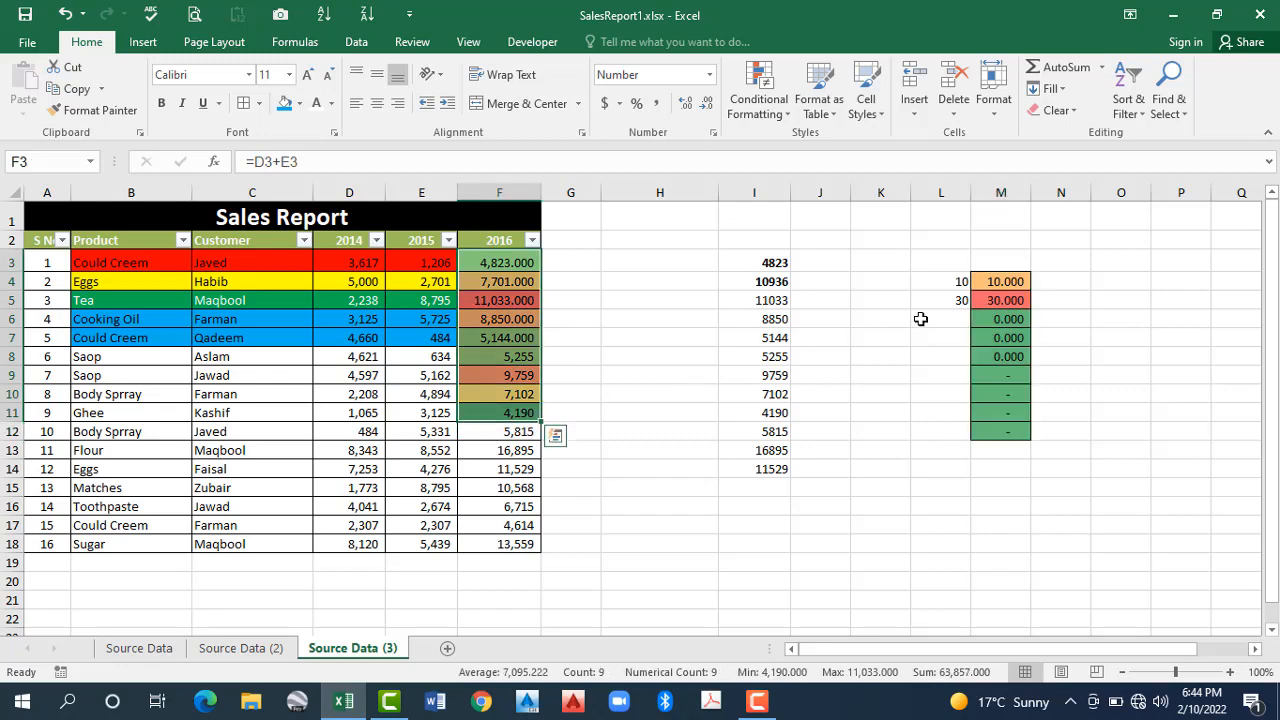
# Step: Copy F3:F11 and view the remaining Paste Special options without pasting
pyautogui.hotkey('shift', 'Up')
pyautogui.hotkey('ctrl', 'c')
pyautogui.hotkey('ctrl', 'alt', 'v')
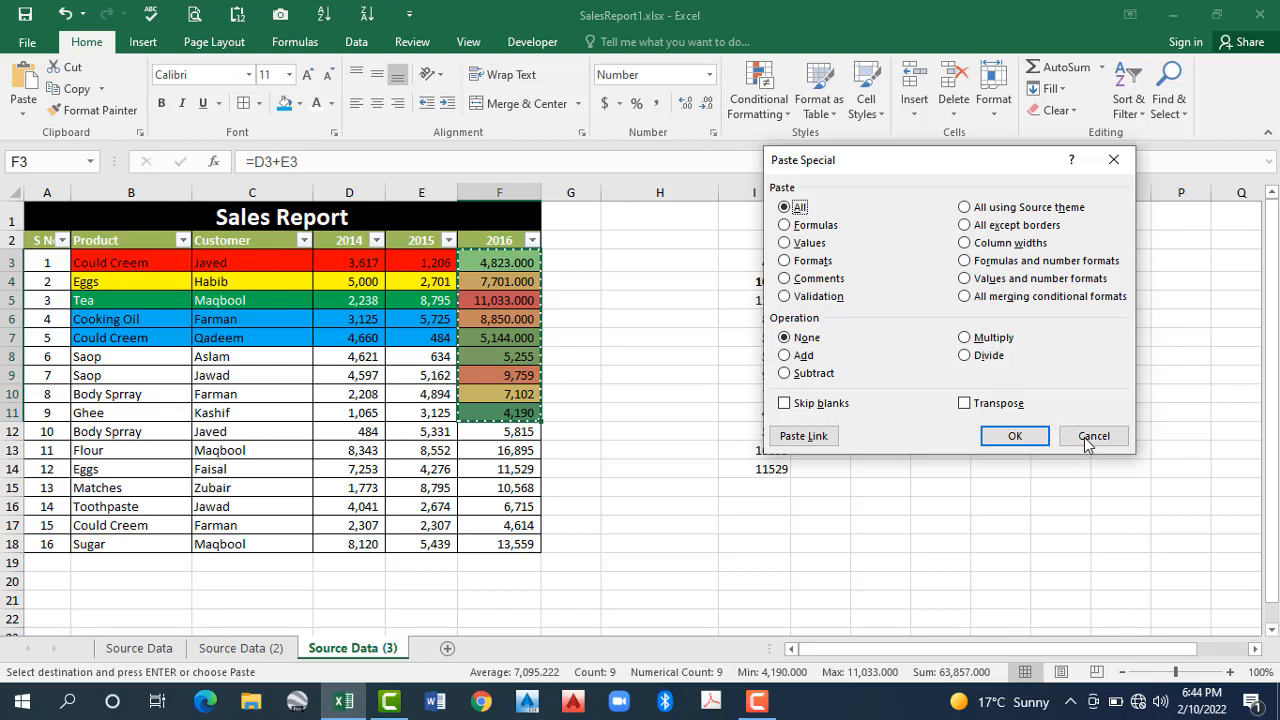
pyautogui.press('Escape')
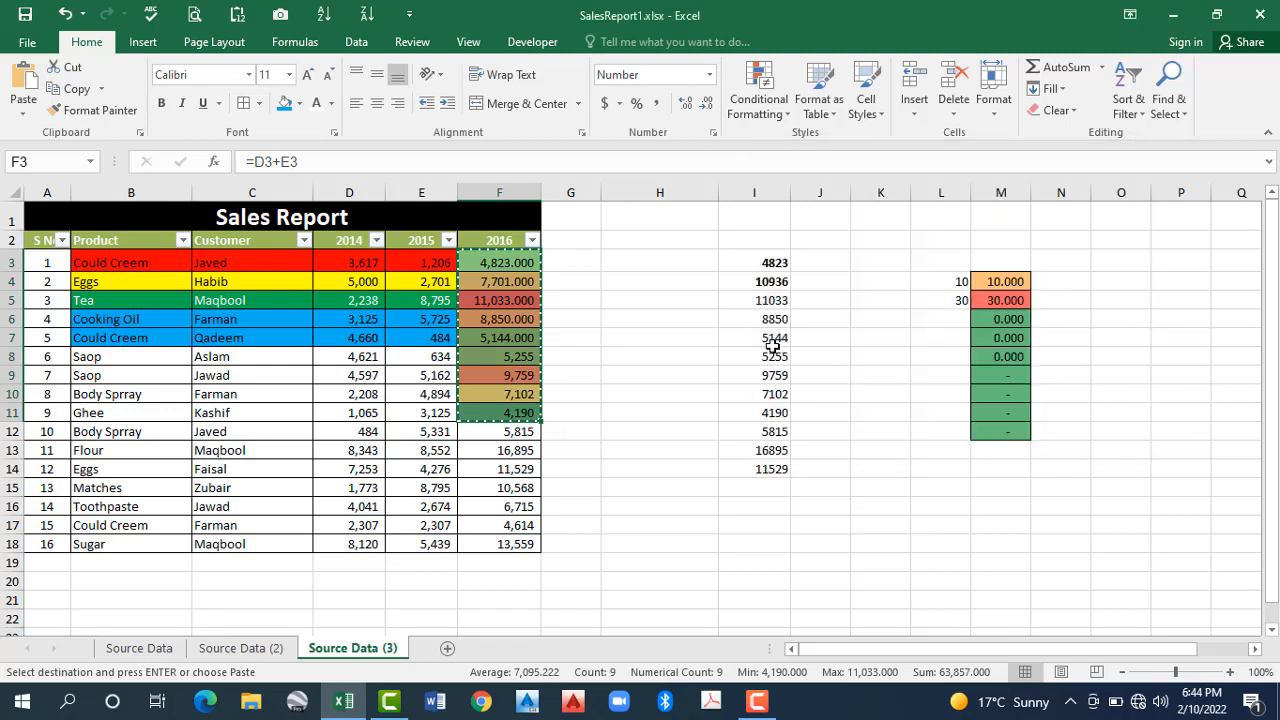
# Step: Undo the color scale, row fills, test values and pasted results back to the plain Sales Report table, and cancel the pending copy
pyautogui.hotkey('ctrl', 'z')
pyautogui.hotkey('ctrl', 'z')
pyautogui.hotkey('ctrl', 'z')
pyautogui.hotkey('ctrl', 'z')
pyautogui.hotkey('ctrl', 'z')
pyautogui.hotkey('ctrl', 'z')
pyautogui.hotkey('ctrl', 'z')
pyautogui.hotkey('ctrl', 'z')
pyautogui.hotkey('ctrl', 'z')
pyautogui.hotkey('ctrl', 'z')
pyautogui.click(580, 313)
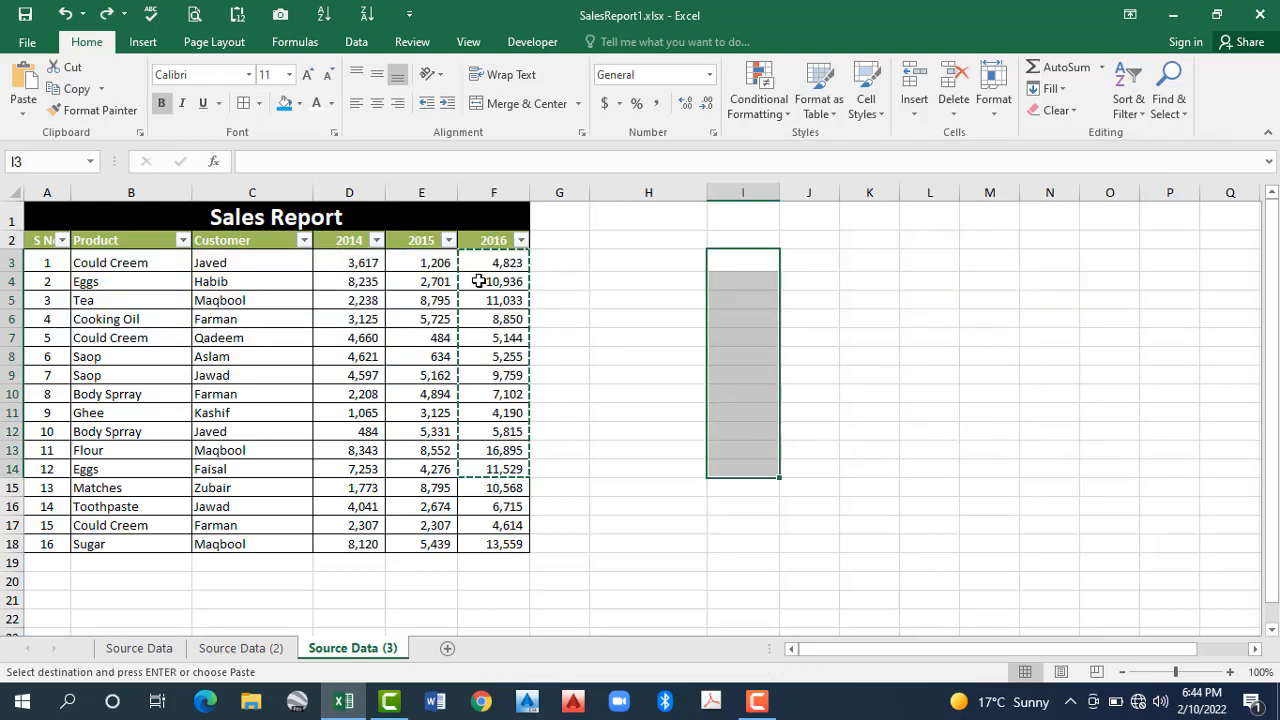
pyautogui.click(423, 267)
pyautogui.press('Escape')
pyautogui.hotkey('shift', 'Down')
pyautogui.hotkey('shift', 'Down')
pyautogui.hotkey('shift', 'Down')
pyautogui.hotkey('shift', 'Down')
pyautogui.hotkey('shift', 'Down')
pyautogui.hotkey('shift', 'Down')
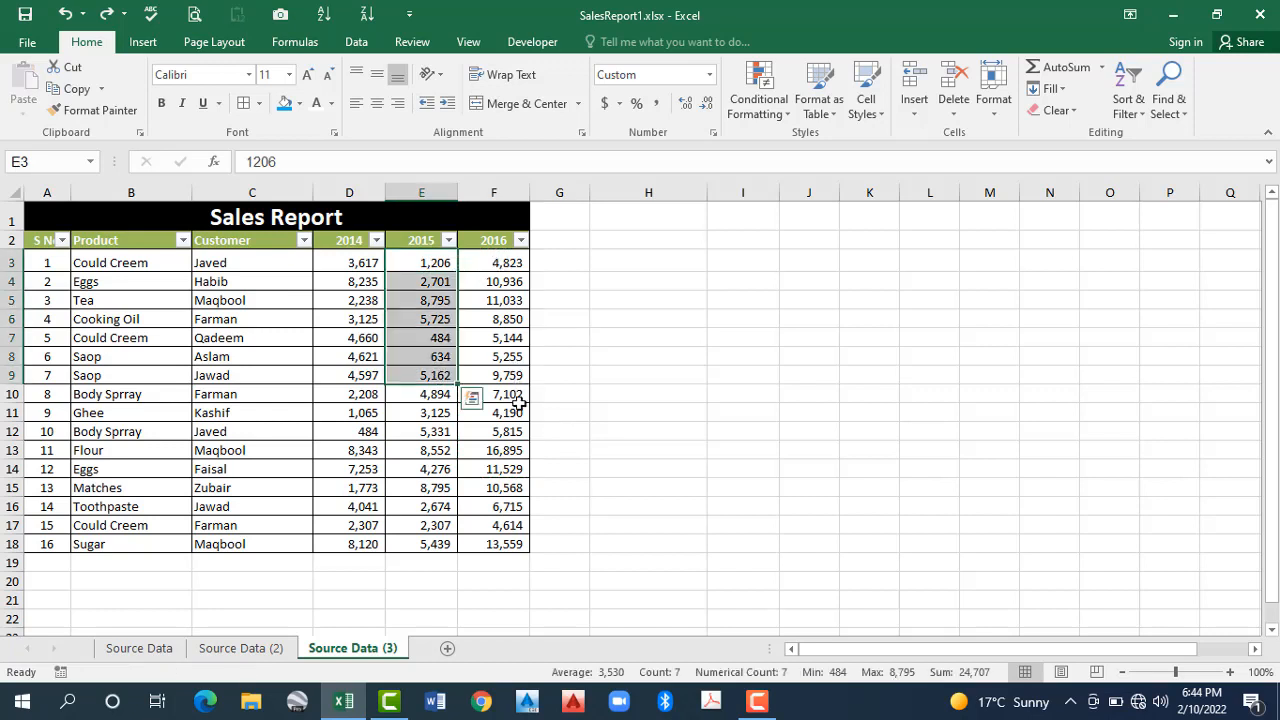
# Step: Replace the 2016 values in F3:F18 with 10, 20, 25, 36, 42, 50, 23, 25, 25, 51, 45, 85, 52, 45, 85 and 22
pyautogui.moveTo(505, 263); pyautogui.dragTo(510, 265)
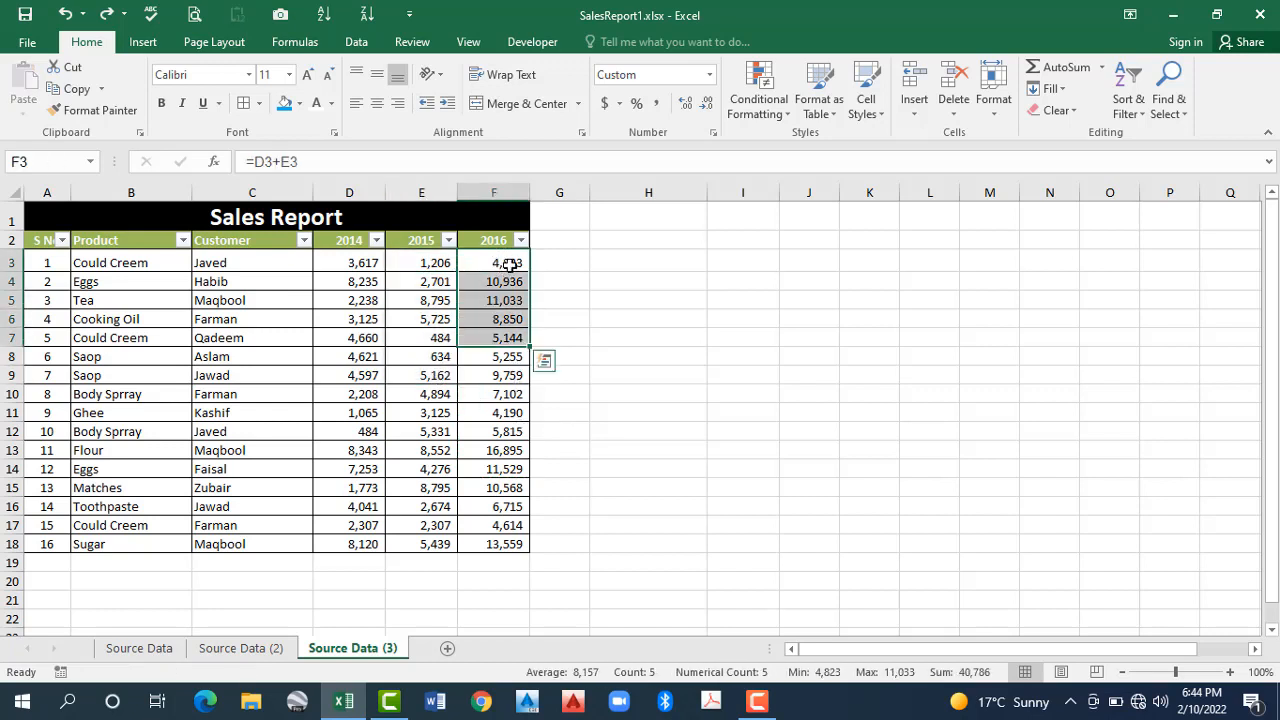
pyautogui.click(510, 264)
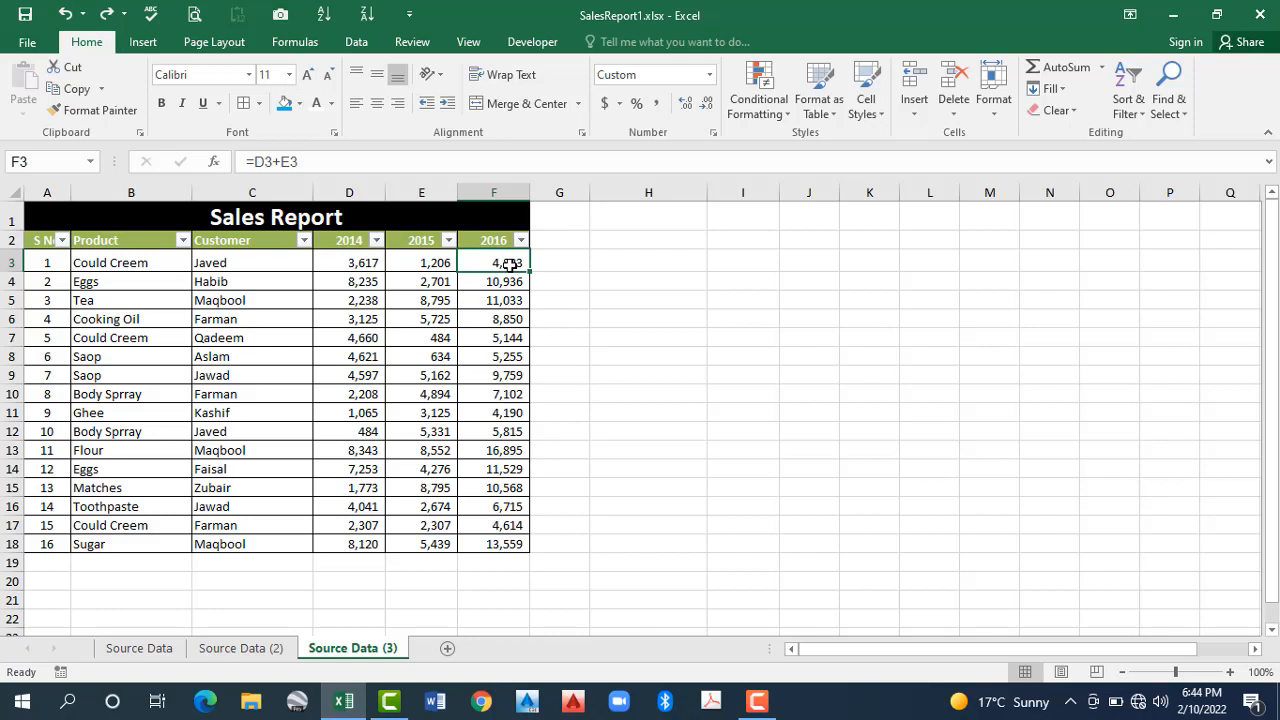
pyautogui.write('10 20 25 36 42')
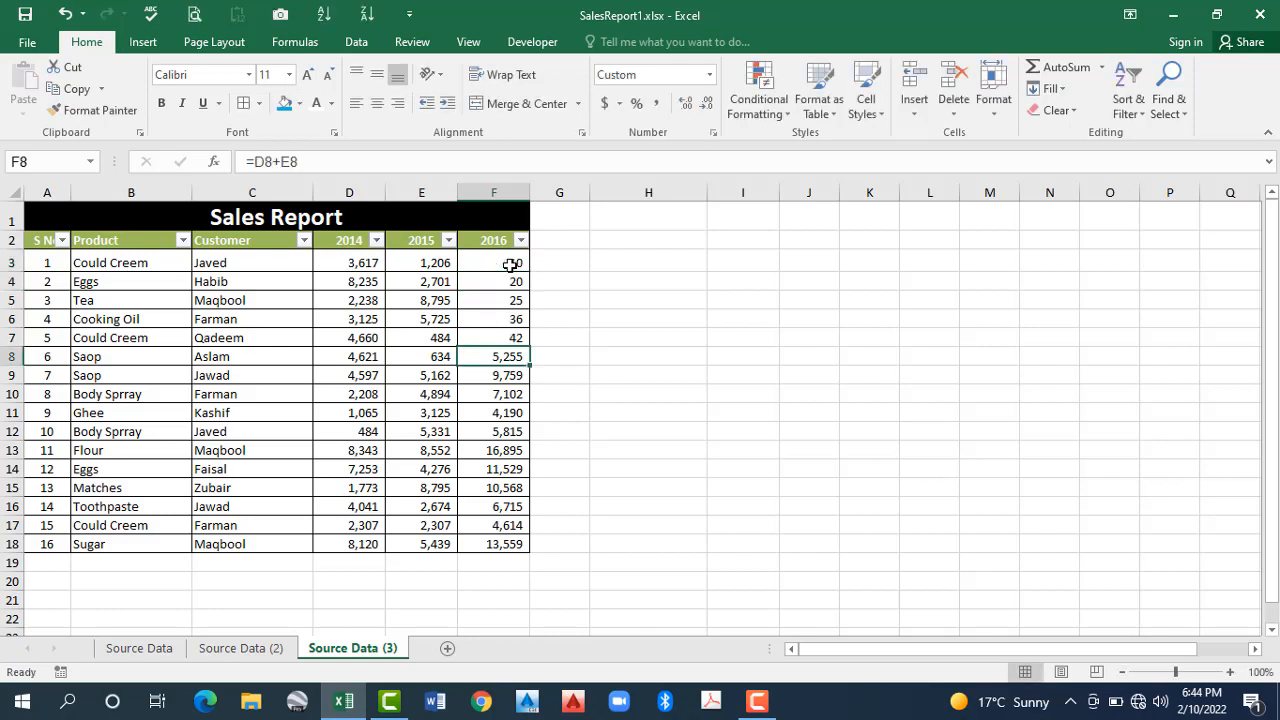
pyautogui.press('F2')
pyautogui.write('50 23 25 25 51 45 85 52 45 85 22')
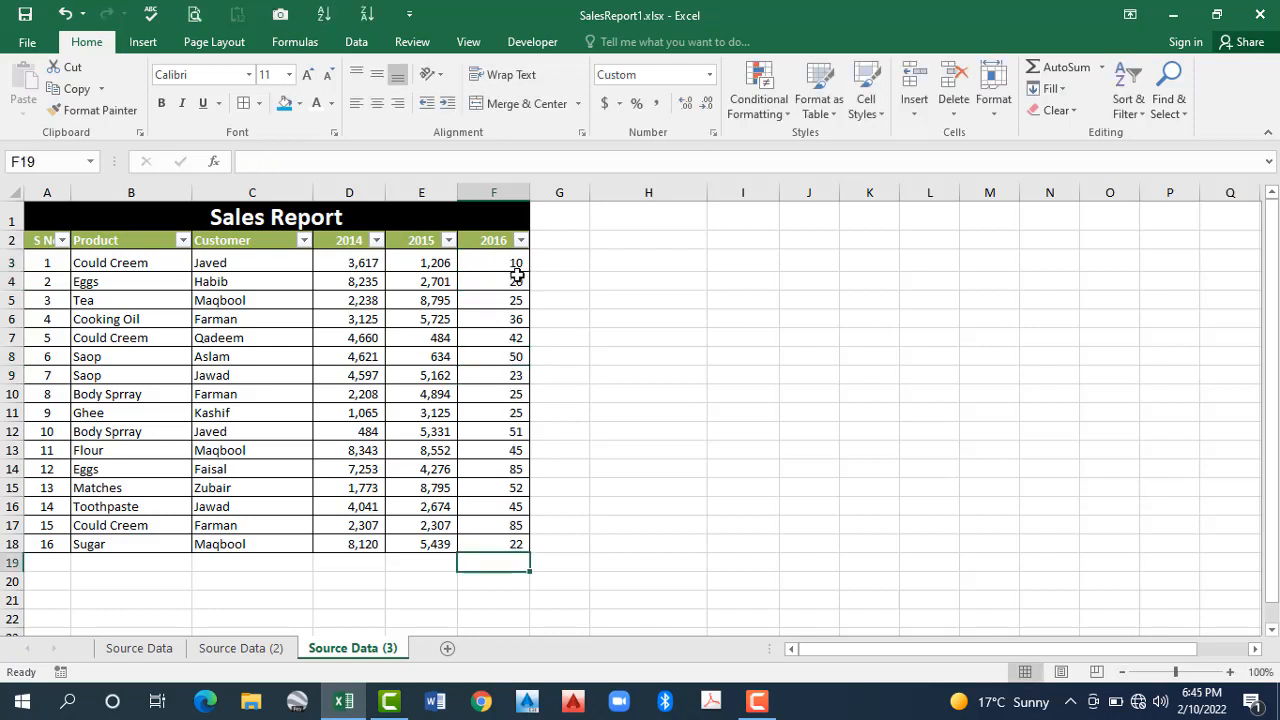
# Step: Enter 2 in cell H3 beside the Sales Report table
pyautogui.click(515, 268)
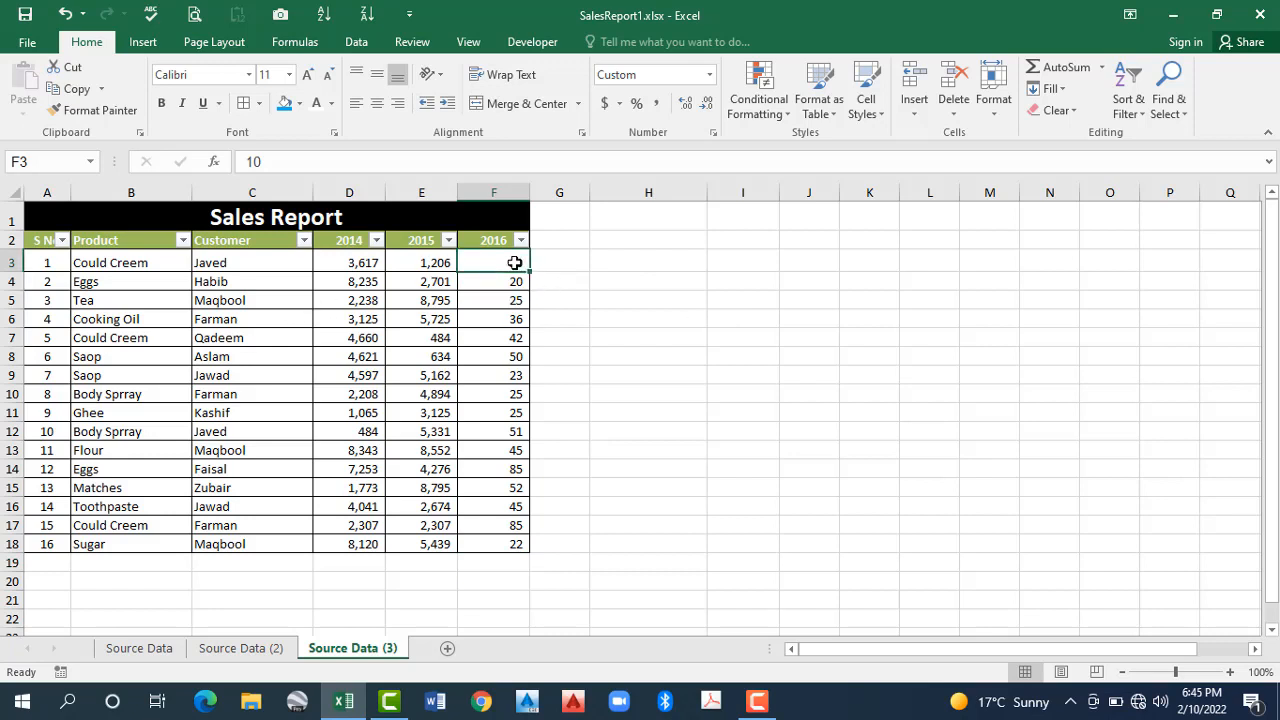
pyautogui.press('Right')
pyautogui.press('Right')
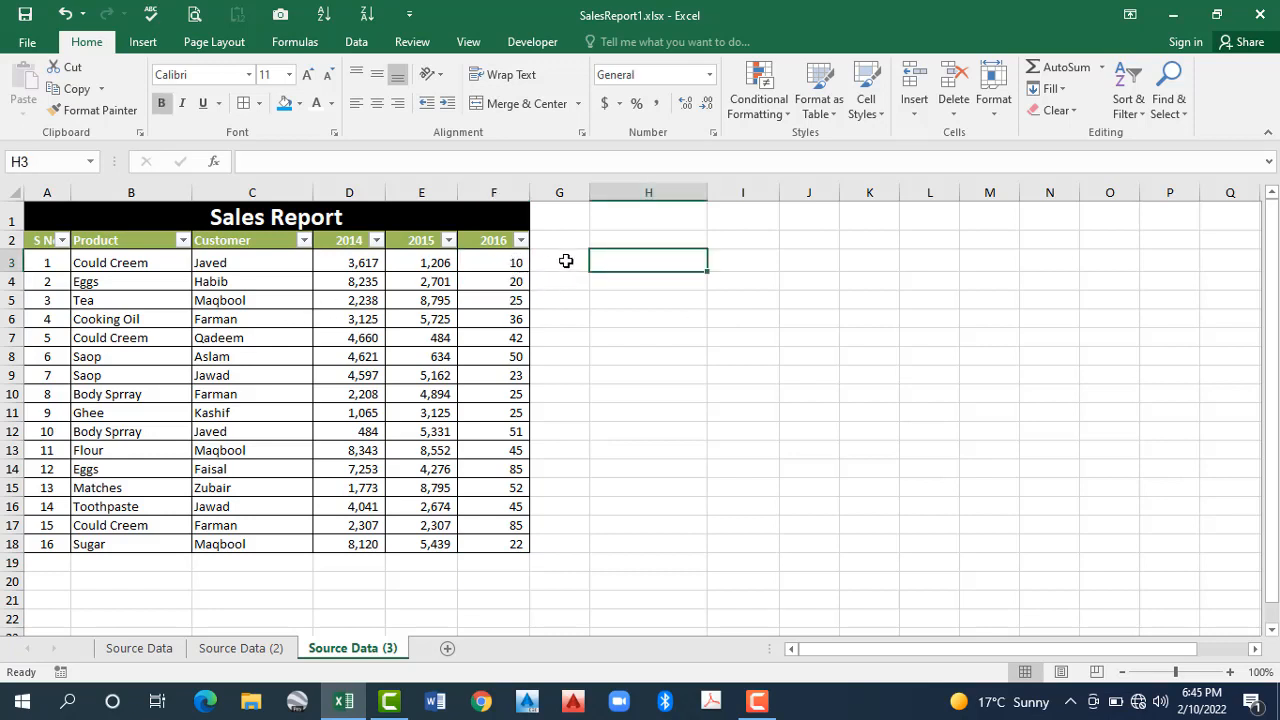
pyautogui.moveTo(566, 263); pyautogui.dragTo(574, 548)
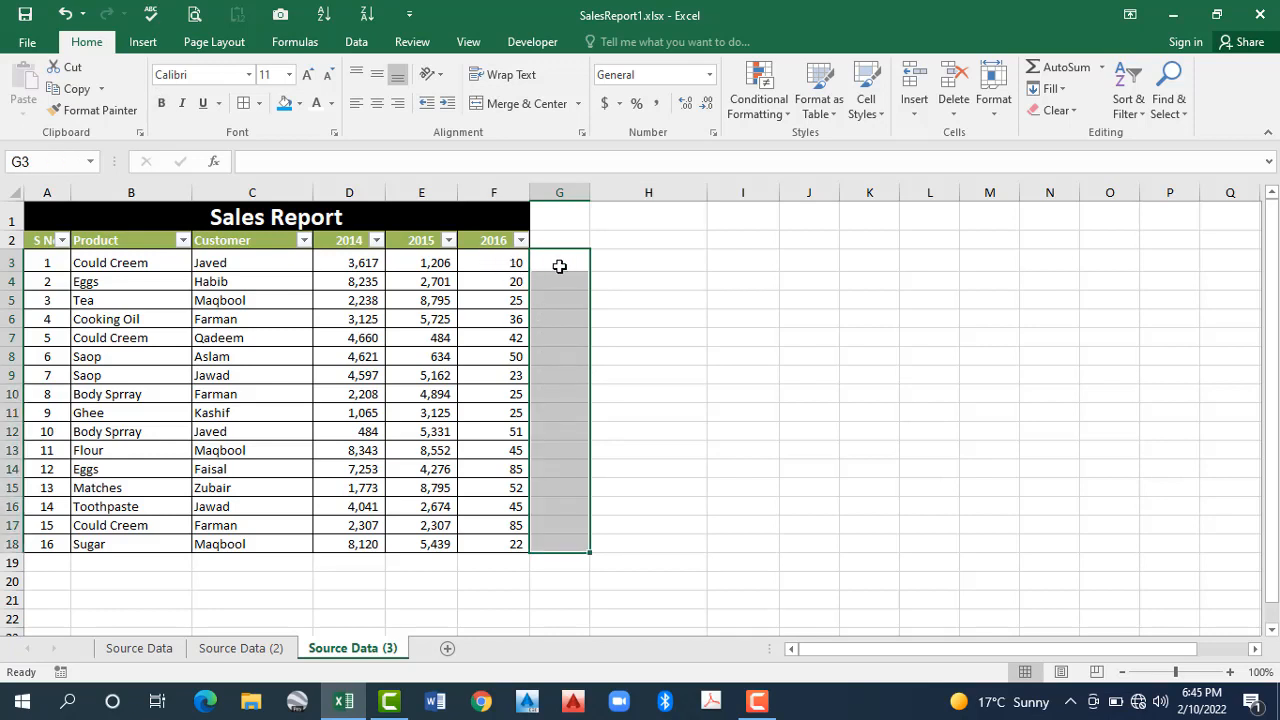
pyautogui.click(562, 263)
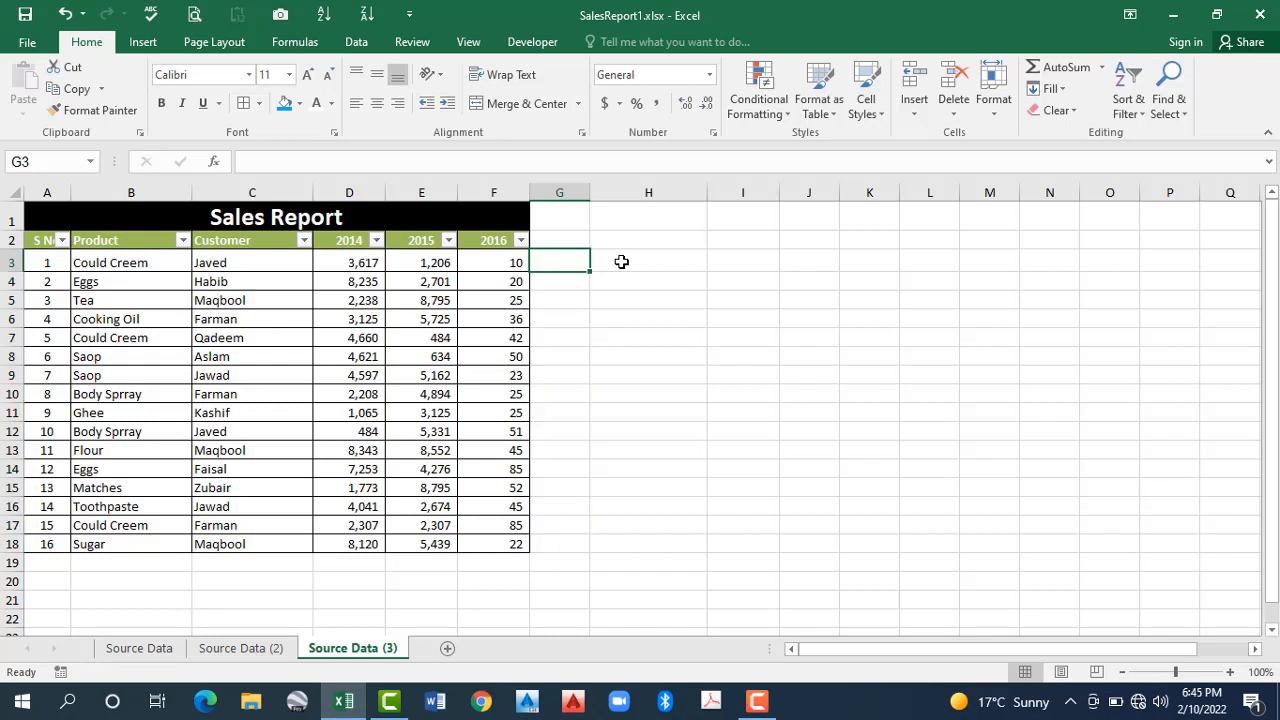
pyautogui.click(621, 261)
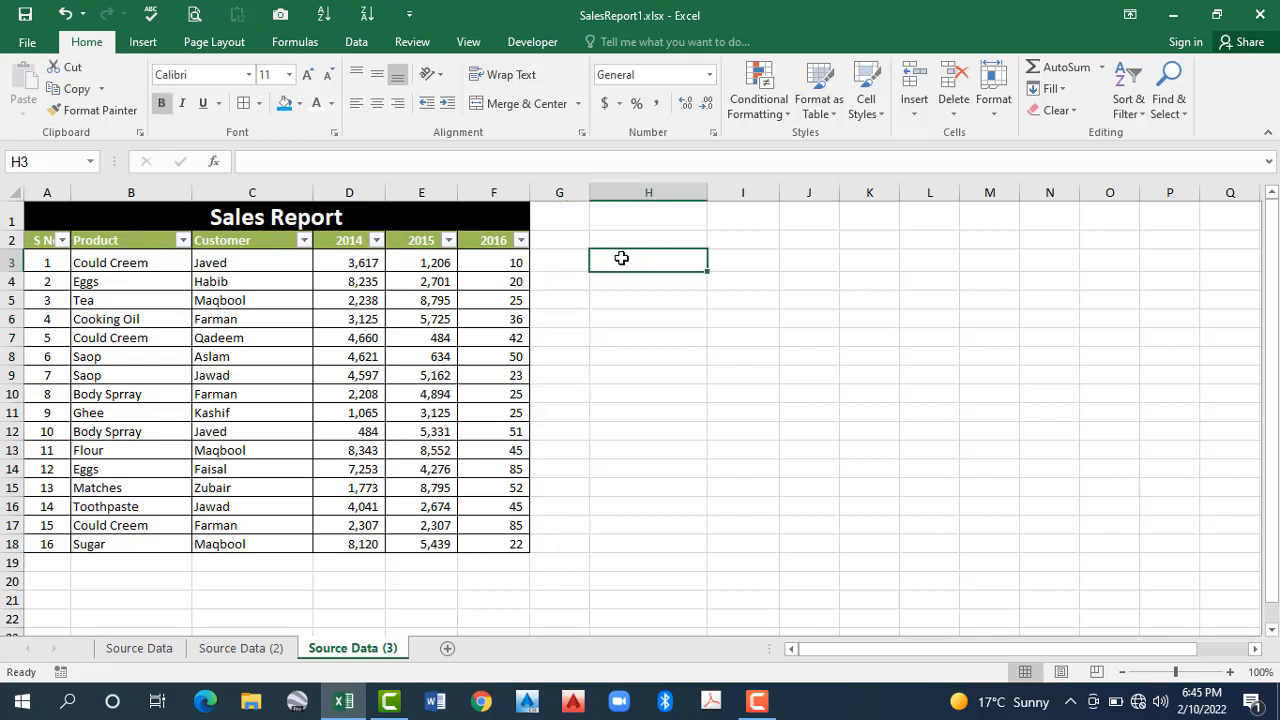
pyautogui.write('2')
pyautogui.press('Return')
# Step: Copy H3 and multiply the 2016 values in F3:F18 by it, using Paste Special with Values and Multiply
pyautogui.click(621, 258)
pyautogui.hotkey('ctrl', 'c')
pyautogui.moveTo(512, 258); pyautogui.dragTo(515, 545)
pyautogui.click(24, 114)
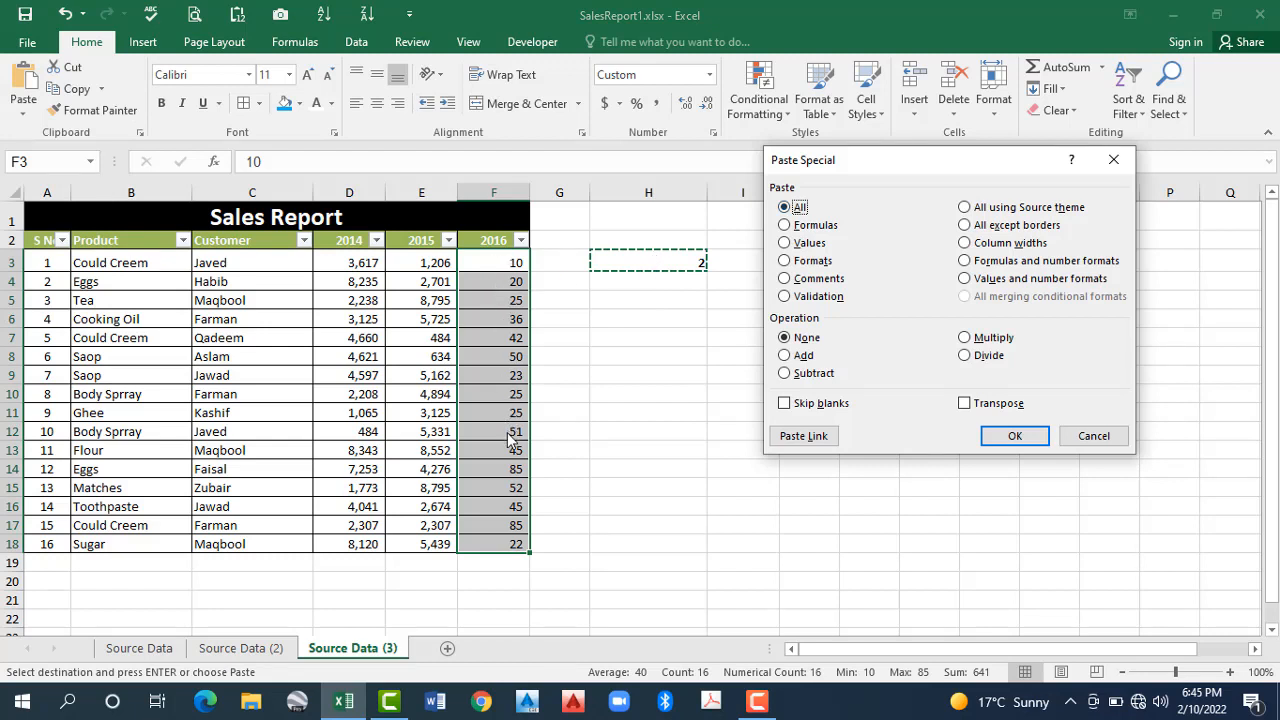
pyautogui.click(786, 243)
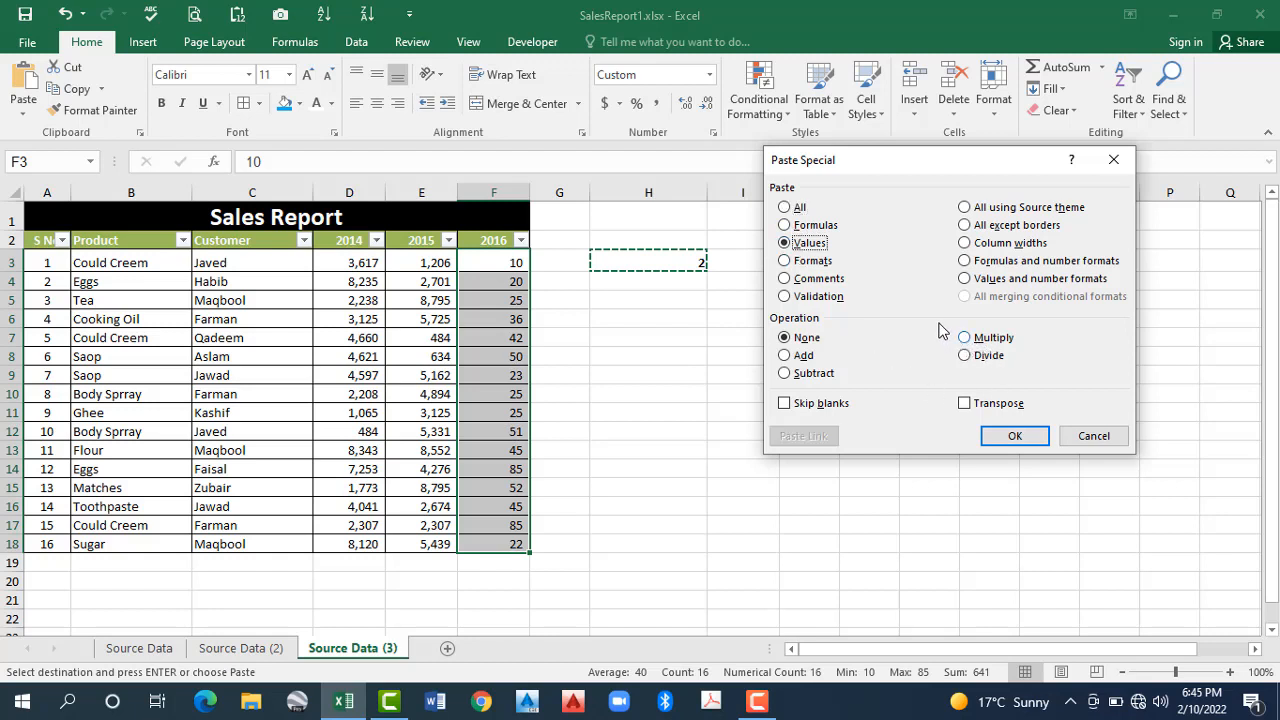
pyautogui.click(963, 337)
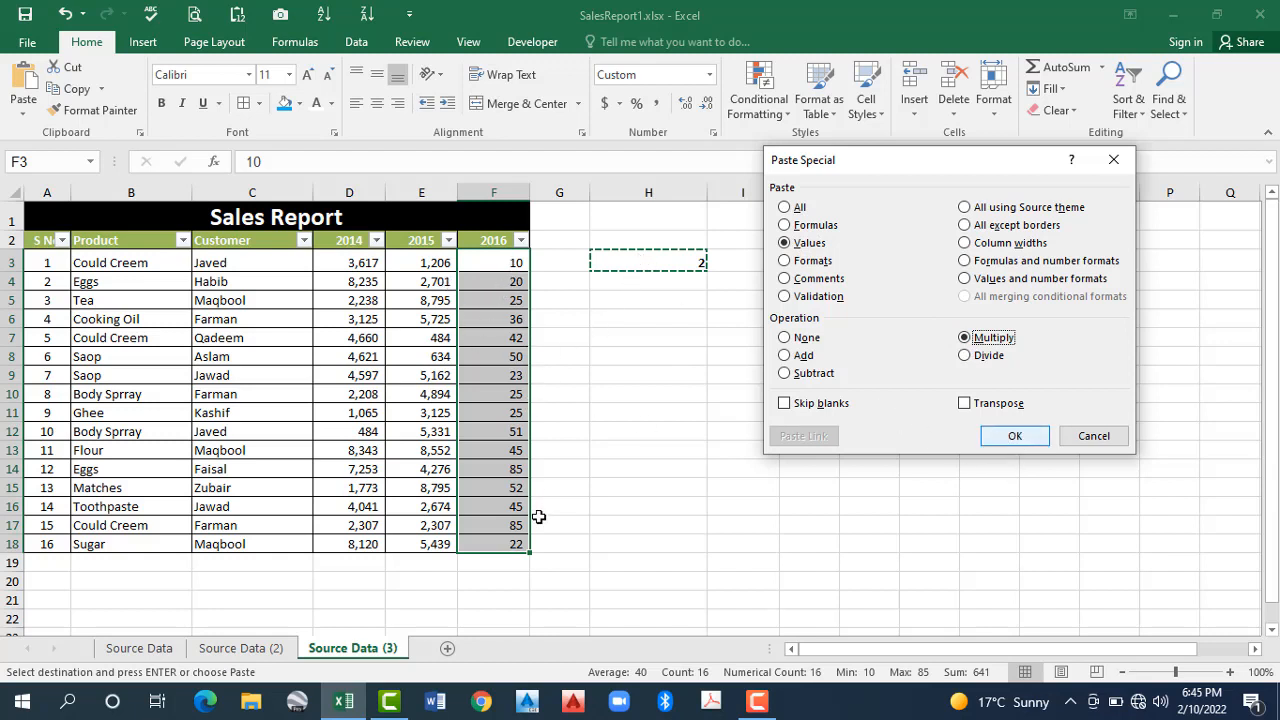
pyautogui.press('Return')
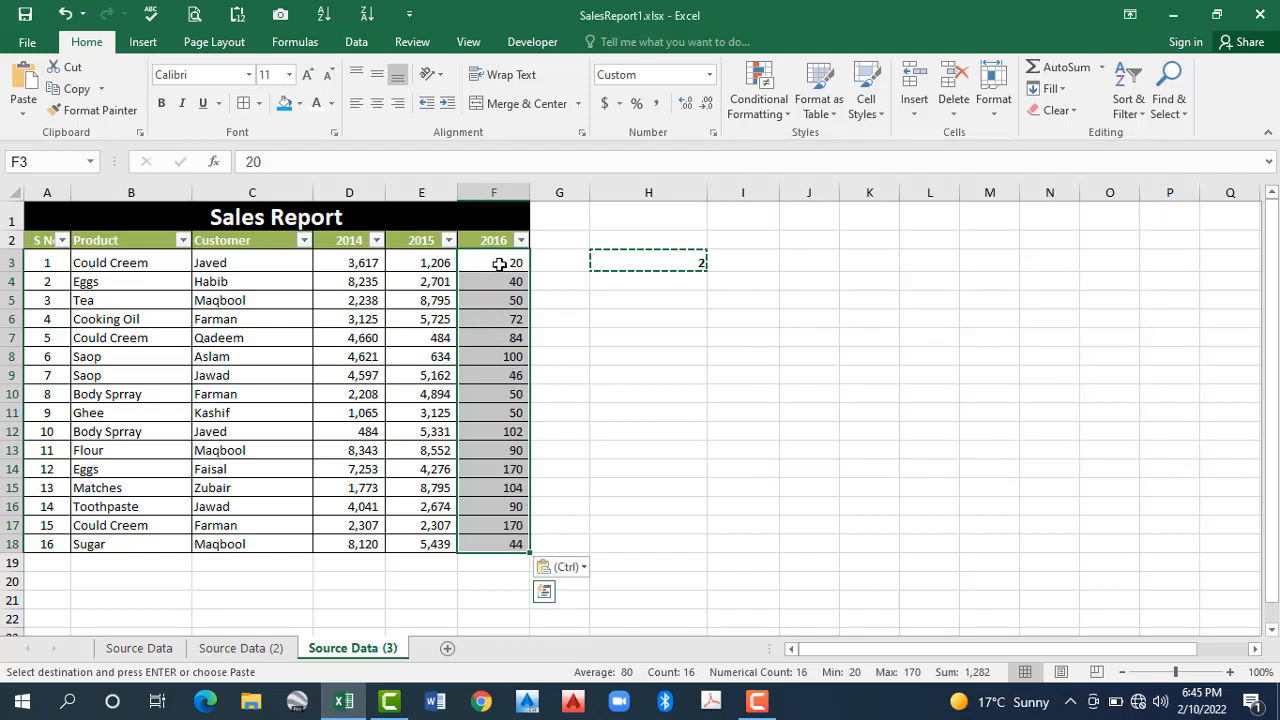
# Step: Divide the 2016 values in F3:F18 by the copied 2, using Paste Special with Values and Divide
pyautogui.click(24, 113)
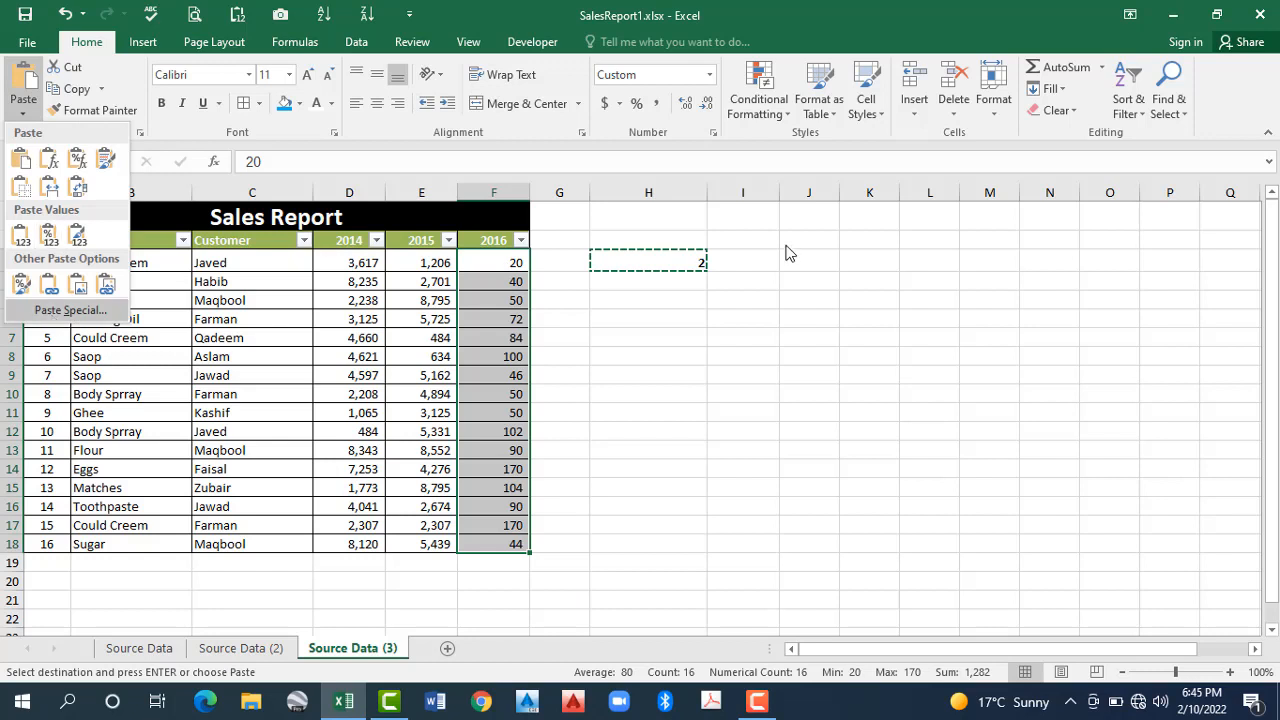
pyautogui.press('s')
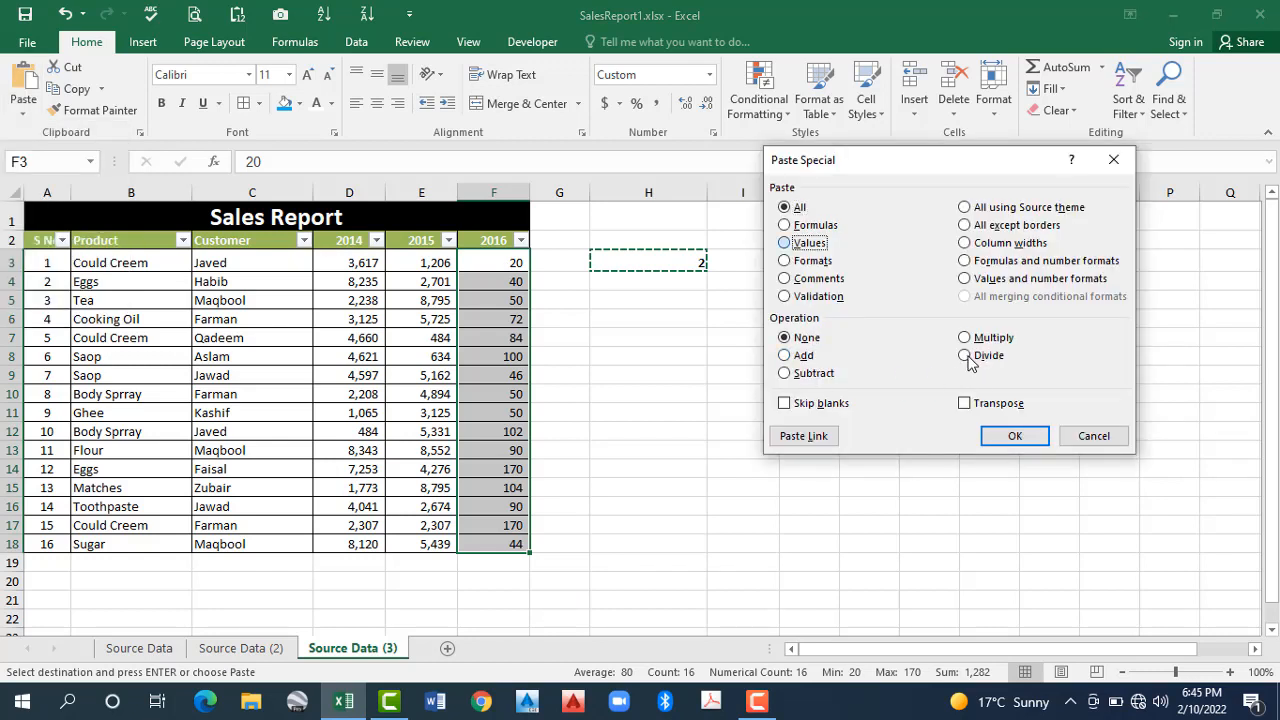
pyautogui.press('v')
pyautogui.press('i')
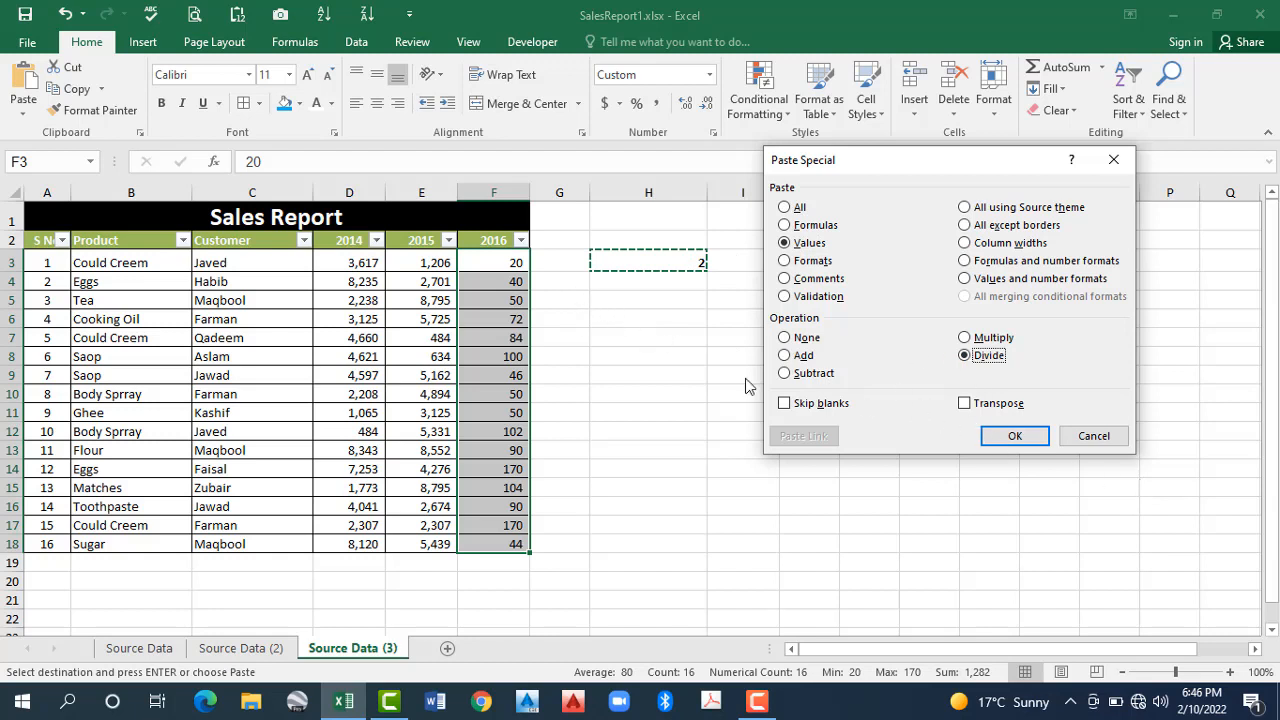
pyautogui.click(1007, 436)
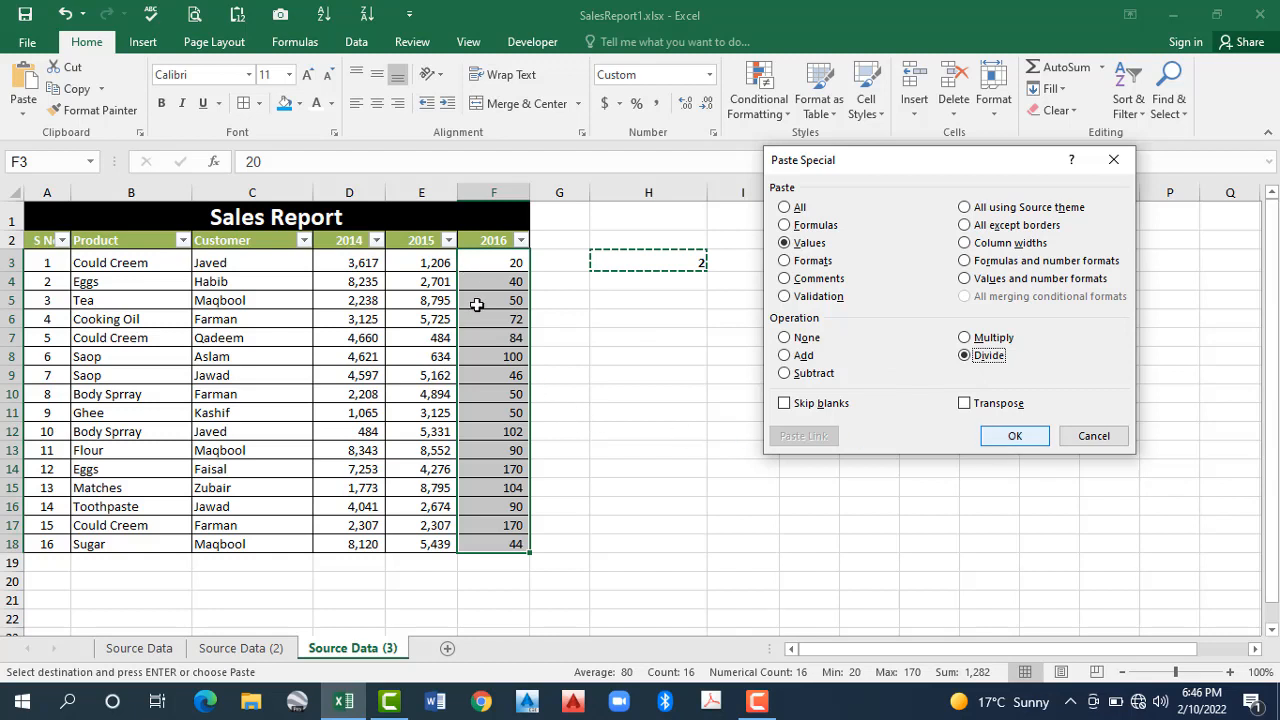
# Step: Set cell H3 to 15 and copy it
pyautogui.click(663, 258)
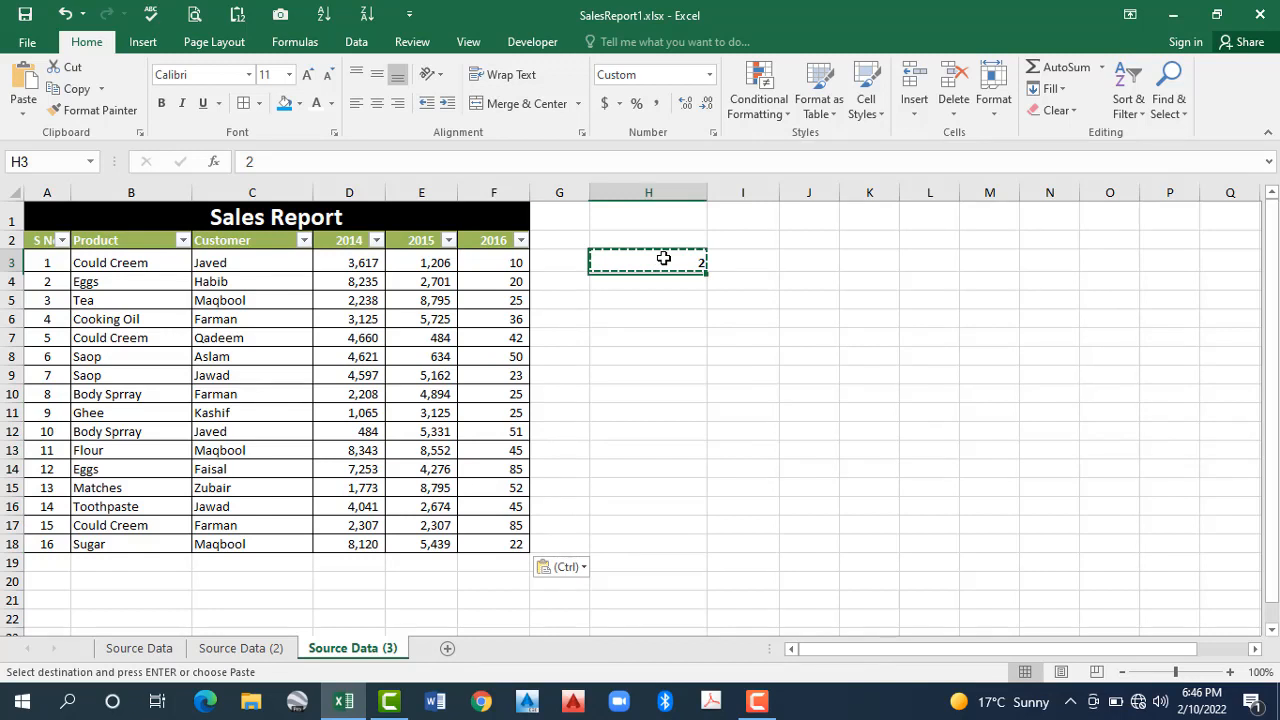
pyautogui.write('15')
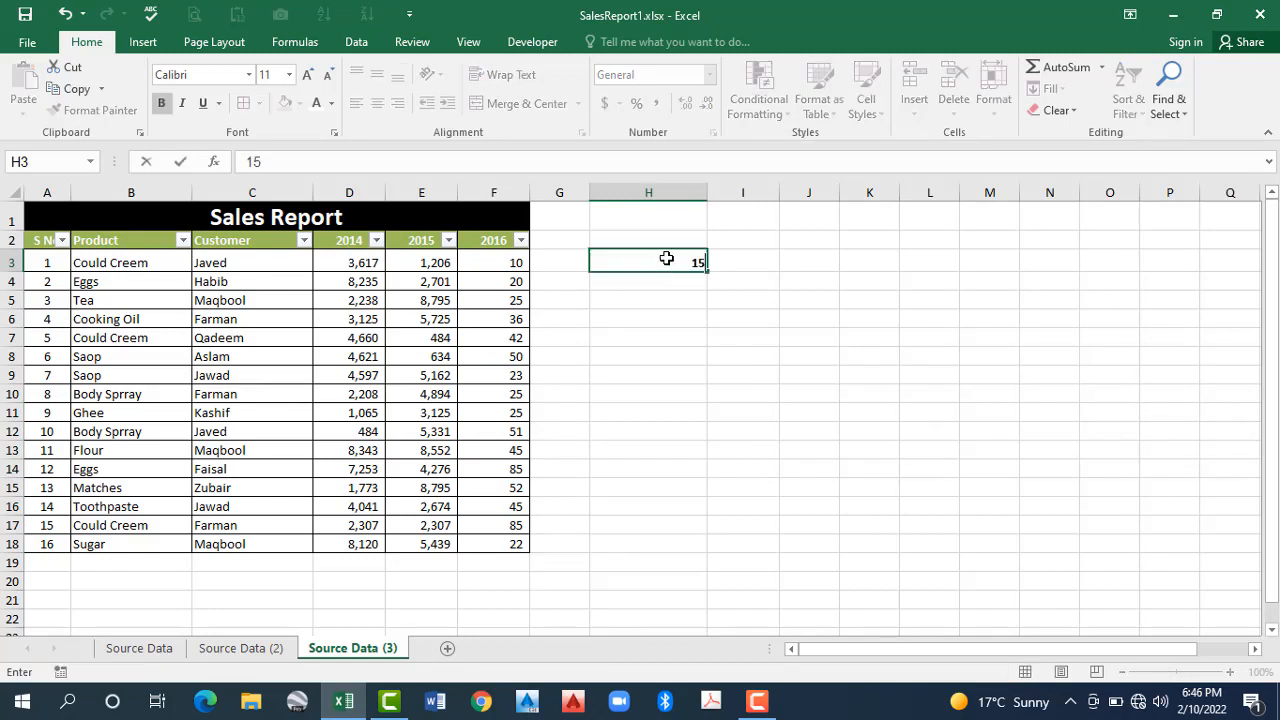
pyautogui.press('Return')
pyautogui.click(666, 259)
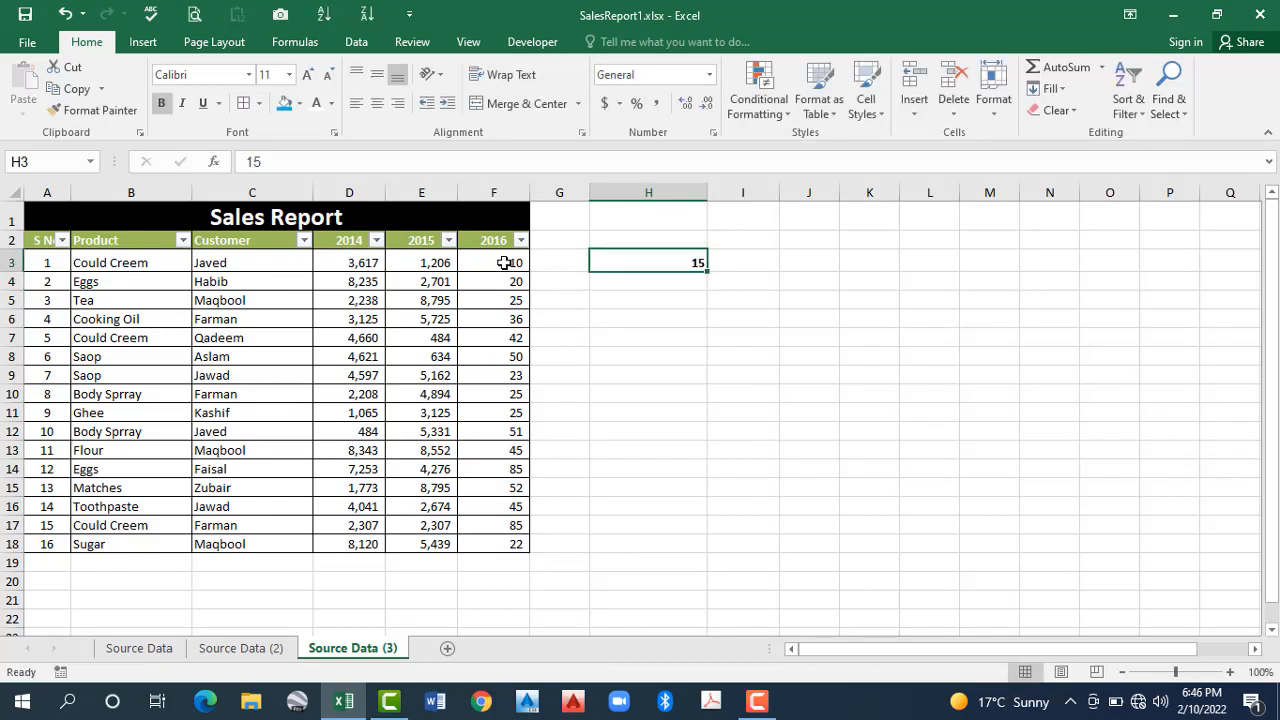
pyautogui.hotkey('ctrl', 'c')
# Step: Add the copied 15 to F3:F18 using Paste Special with All and Add, and undo the addition
pyautogui.moveTo(504, 263); pyautogui.dragTo(502, 550)
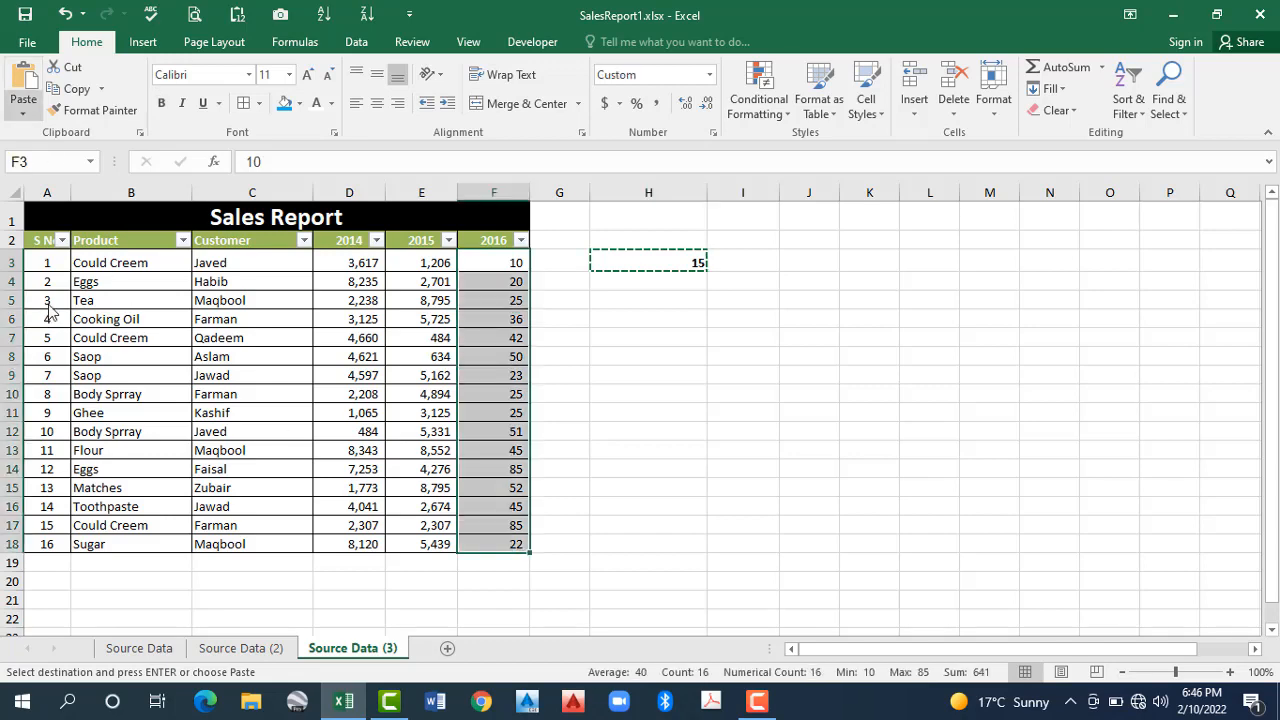
pyautogui.click(23, 110)
pyautogui.click(70, 310)
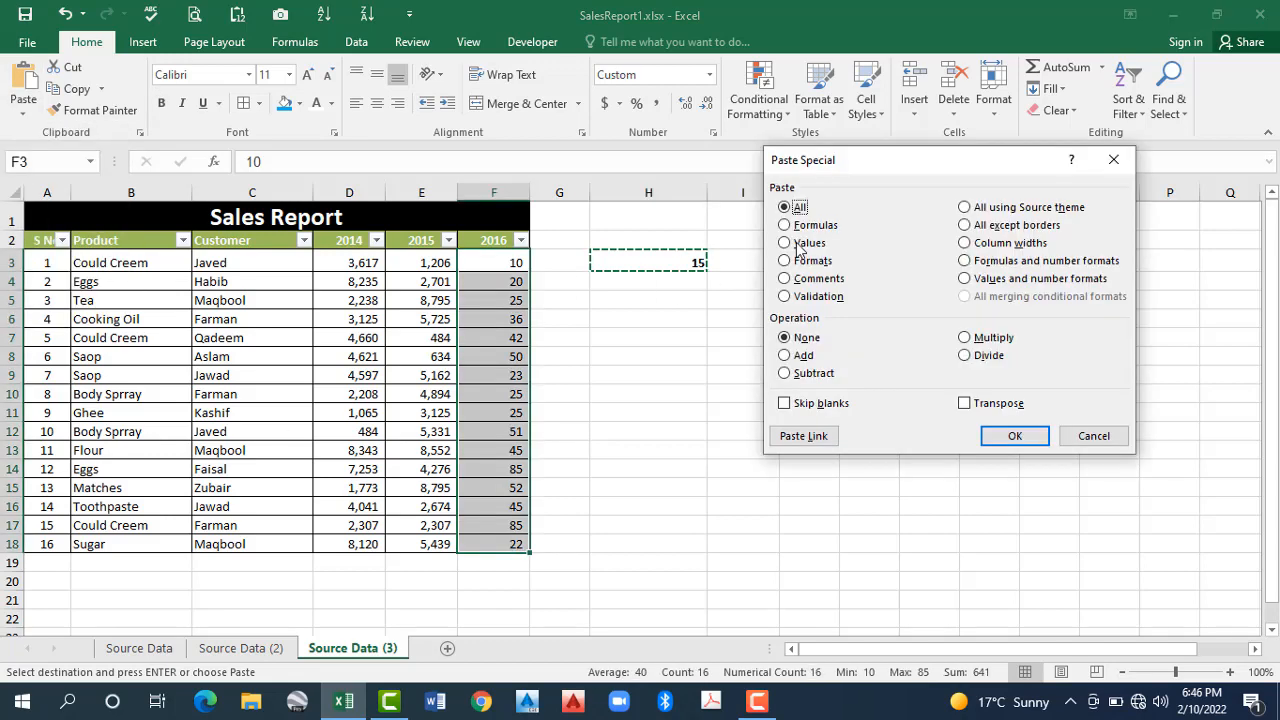
pyautogui.click(798, 242)
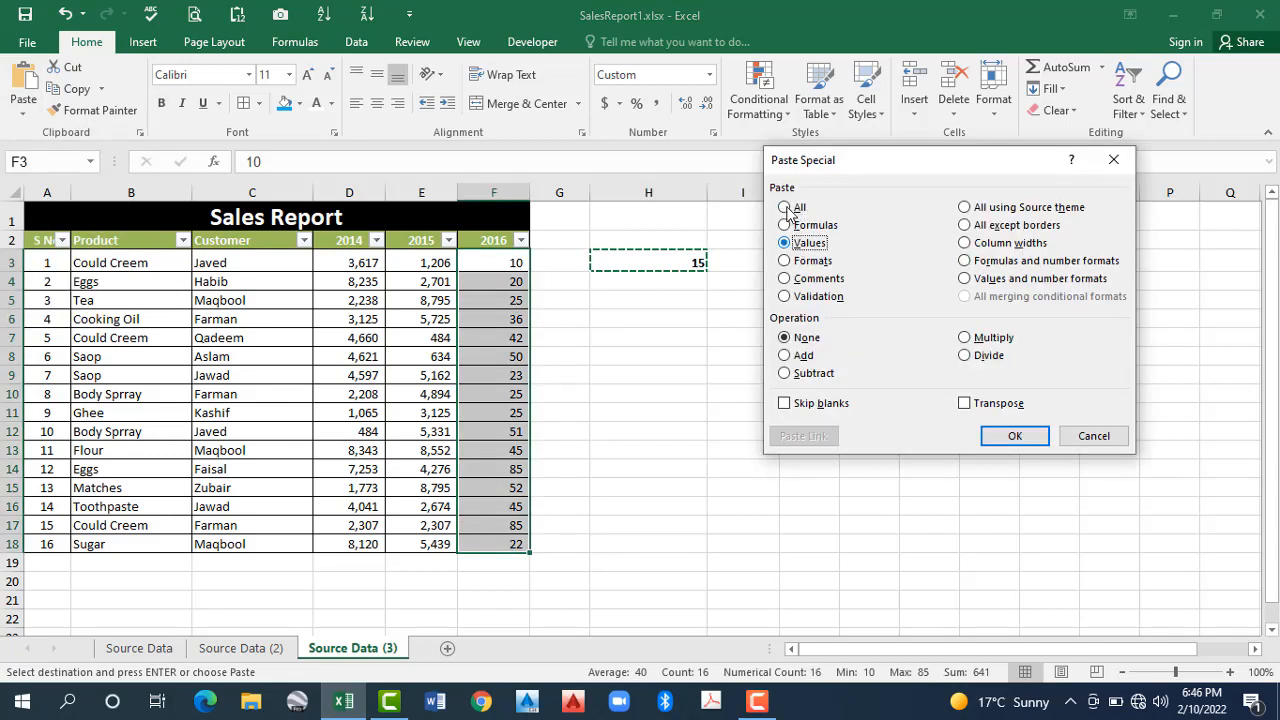
pyautogui.click(792, 212)
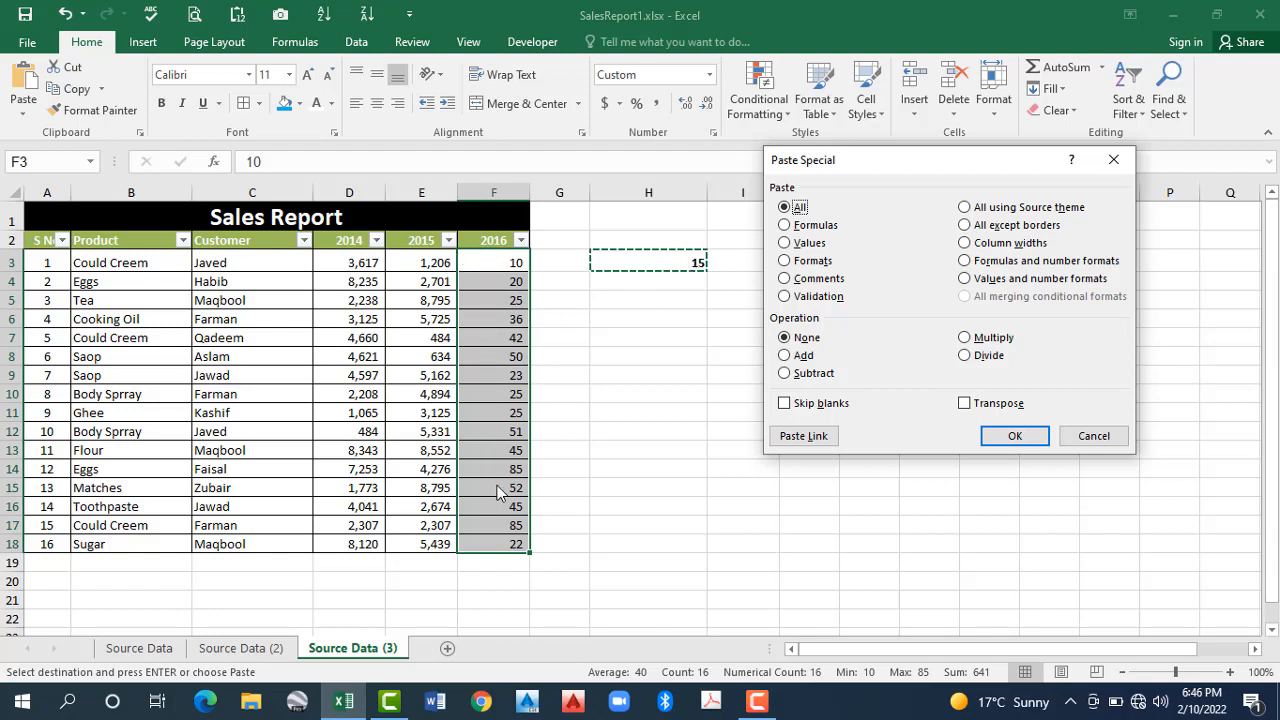
pyautogui.click(803, 357)
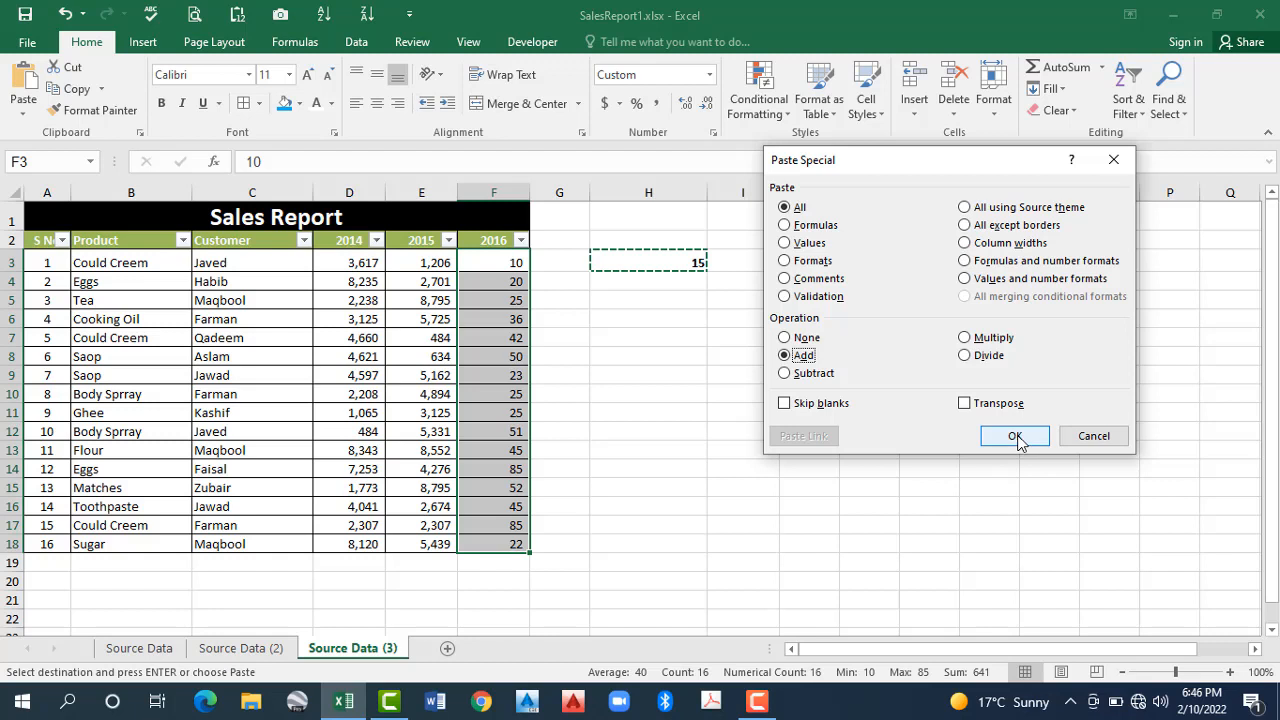
pyautogui.press('Return')
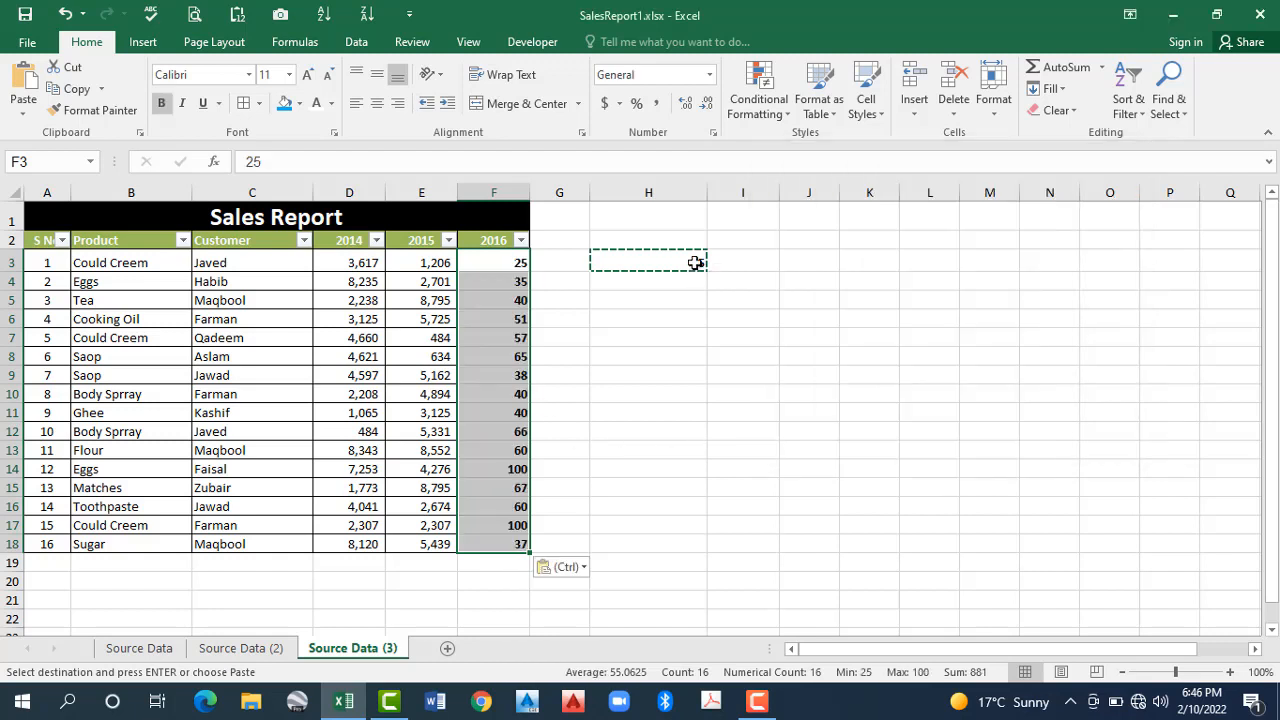
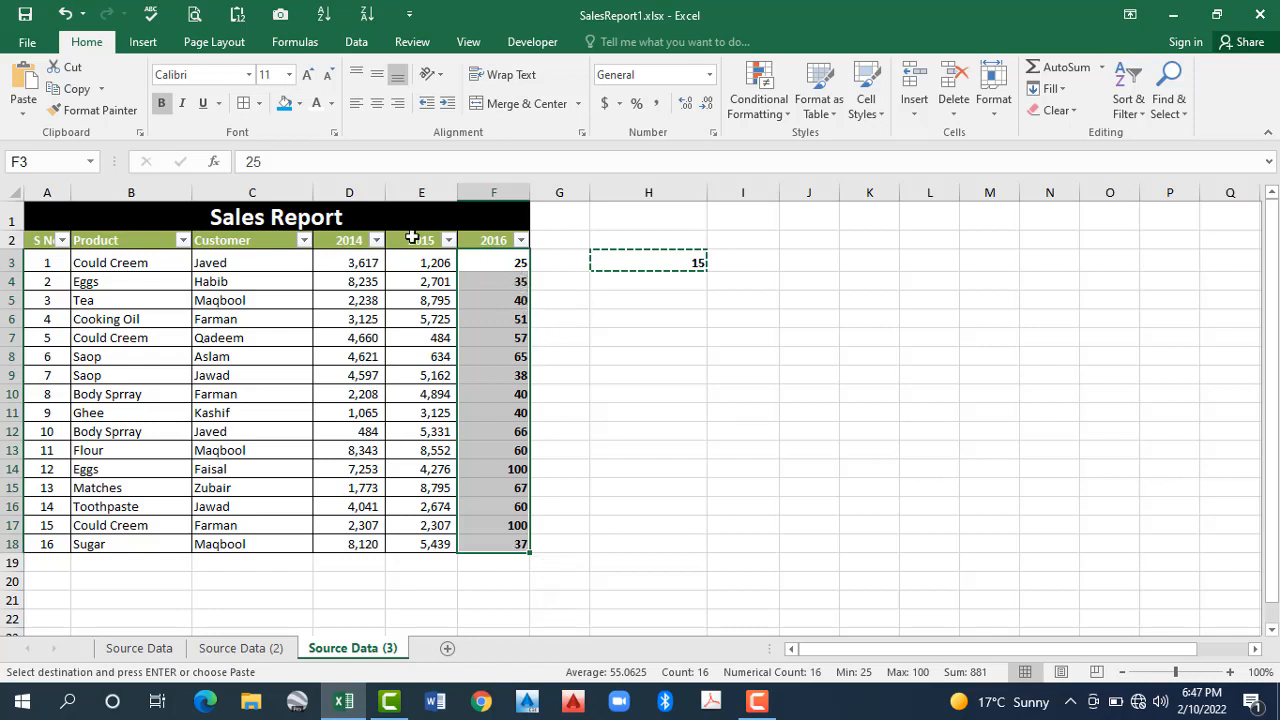
pyautogui.hotkey('ctrl', 'z')
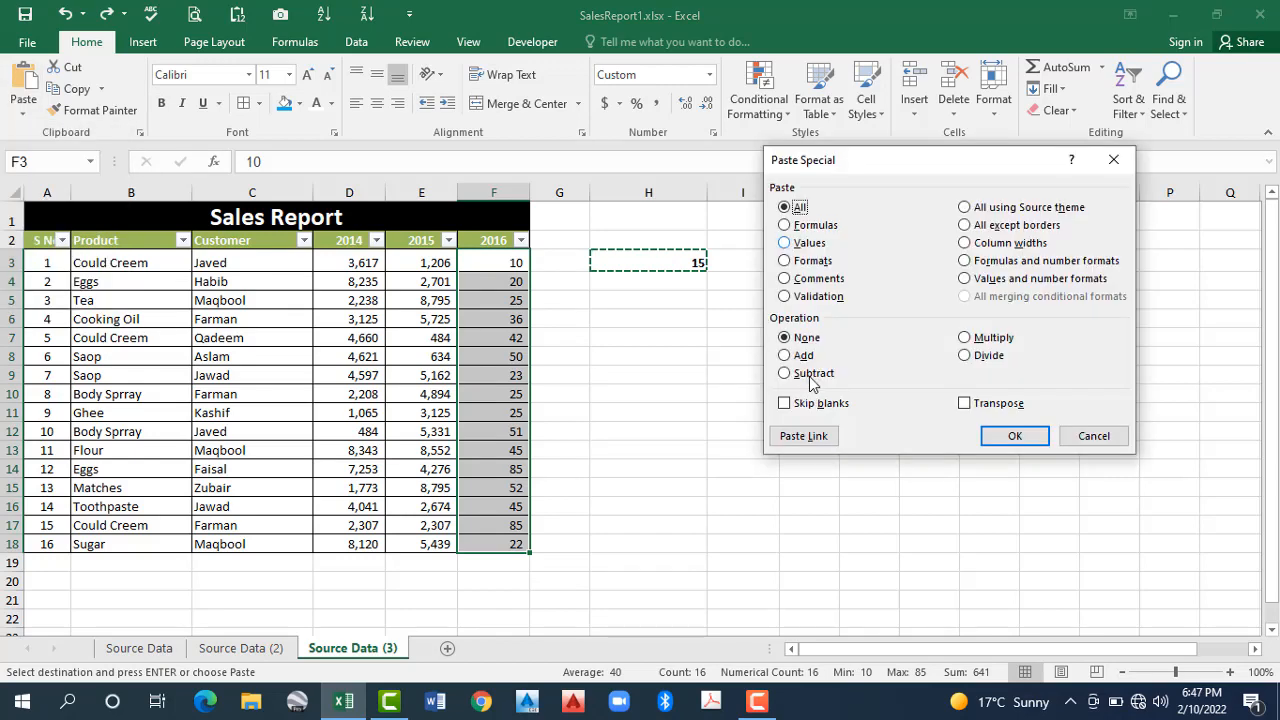
# Step: Subtract the copied 15 from the 2016 values in F3:F18, using Paste Special with Values and Subtract
pyautogui.press('v')
pyautogui.click(786, 374)
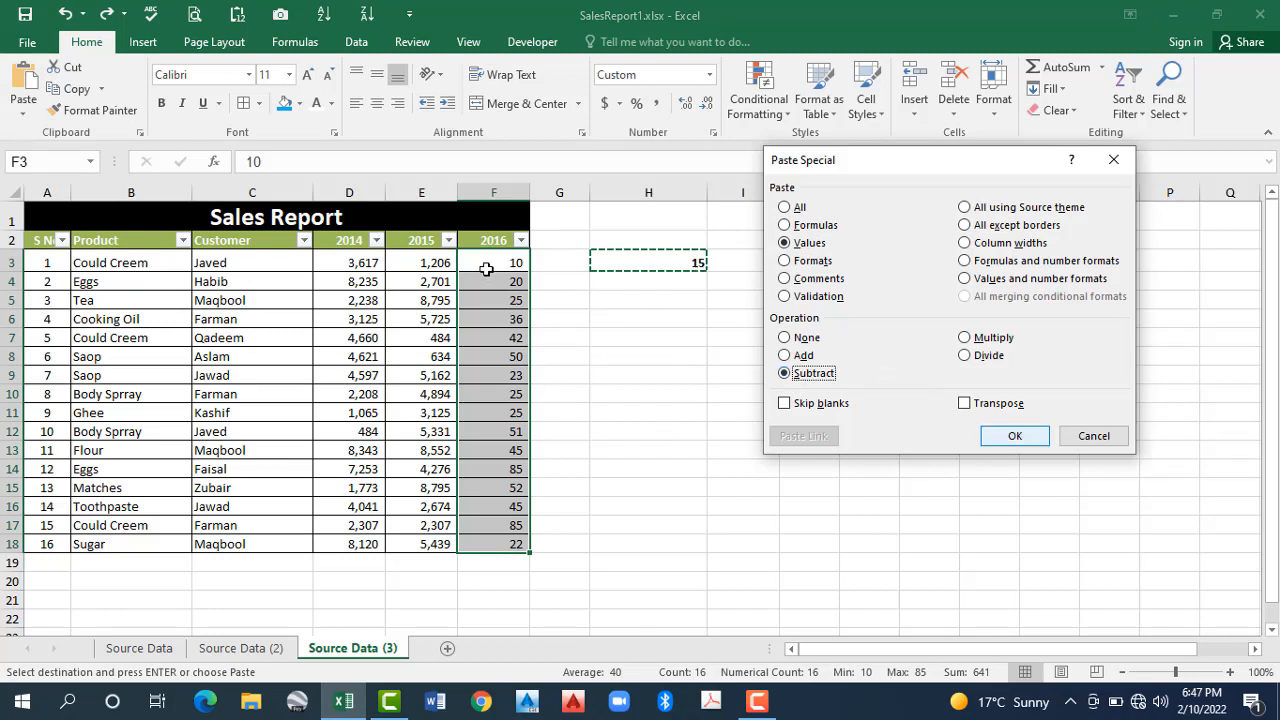
pyautogui.press('Return')
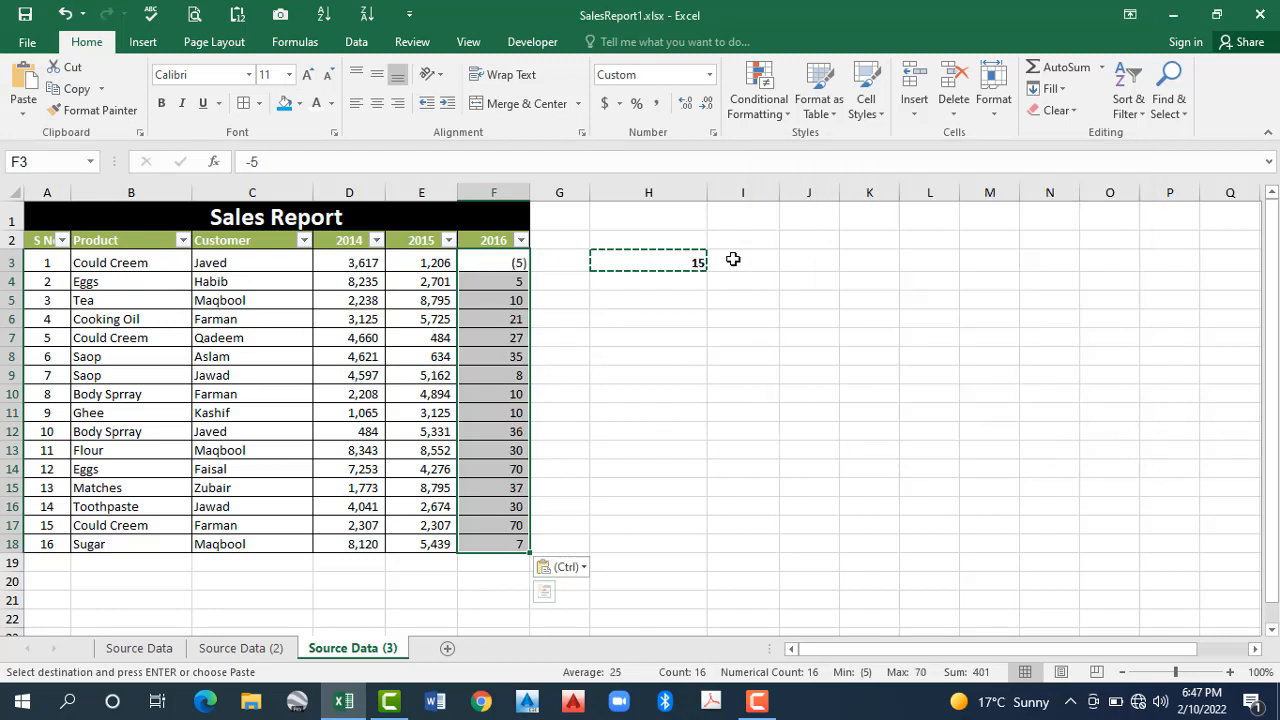
# Step: Review the Paste Special options for cell F3 without pasting anything
pyautogui.click(514, 265)
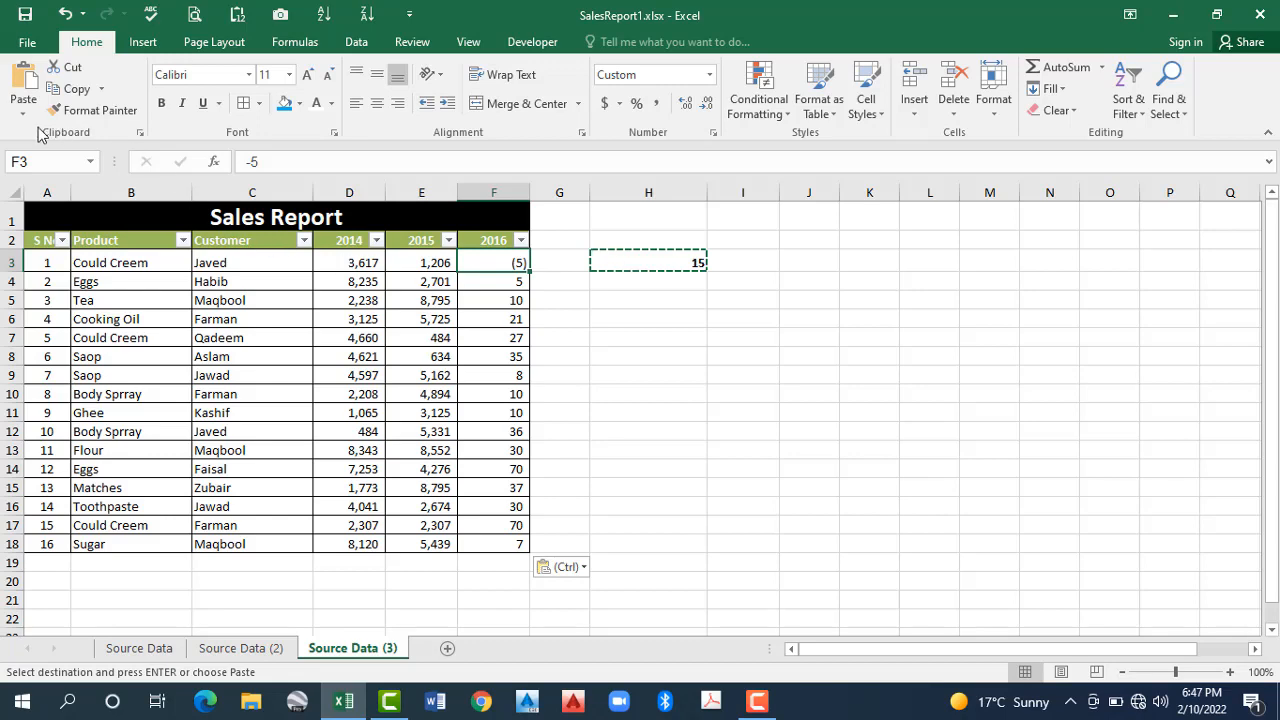
pyautogui.press('ctrl')
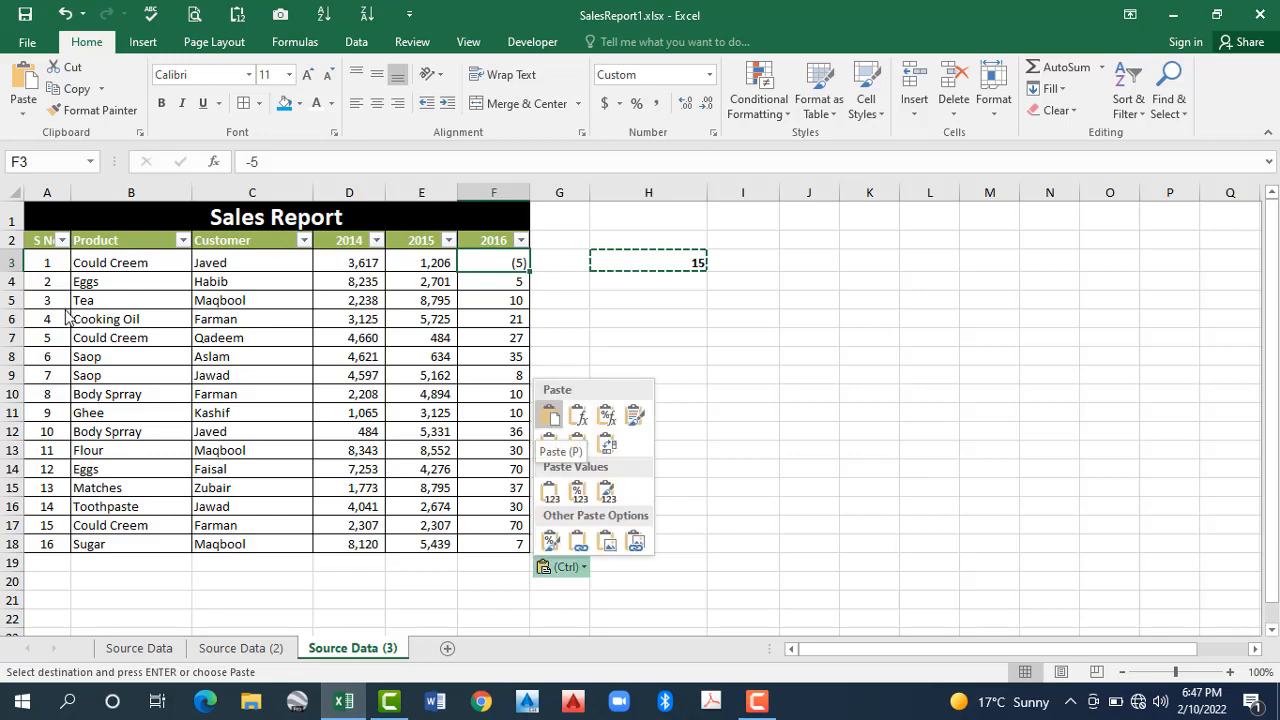
pyautogui.hotkey('ctrl', 'alt', 'v')
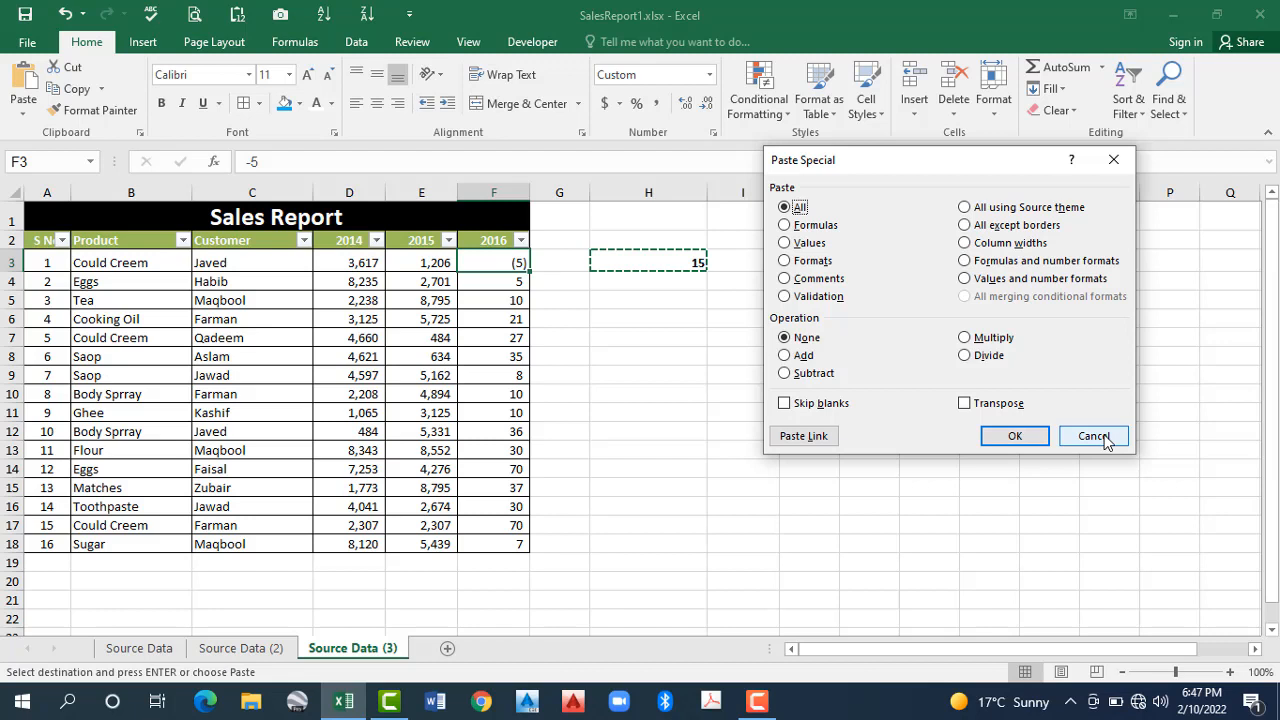
# Step: Copy the first twelve product names in B3:B14 of the Sales Report table
pyautogui.click(119, 263)
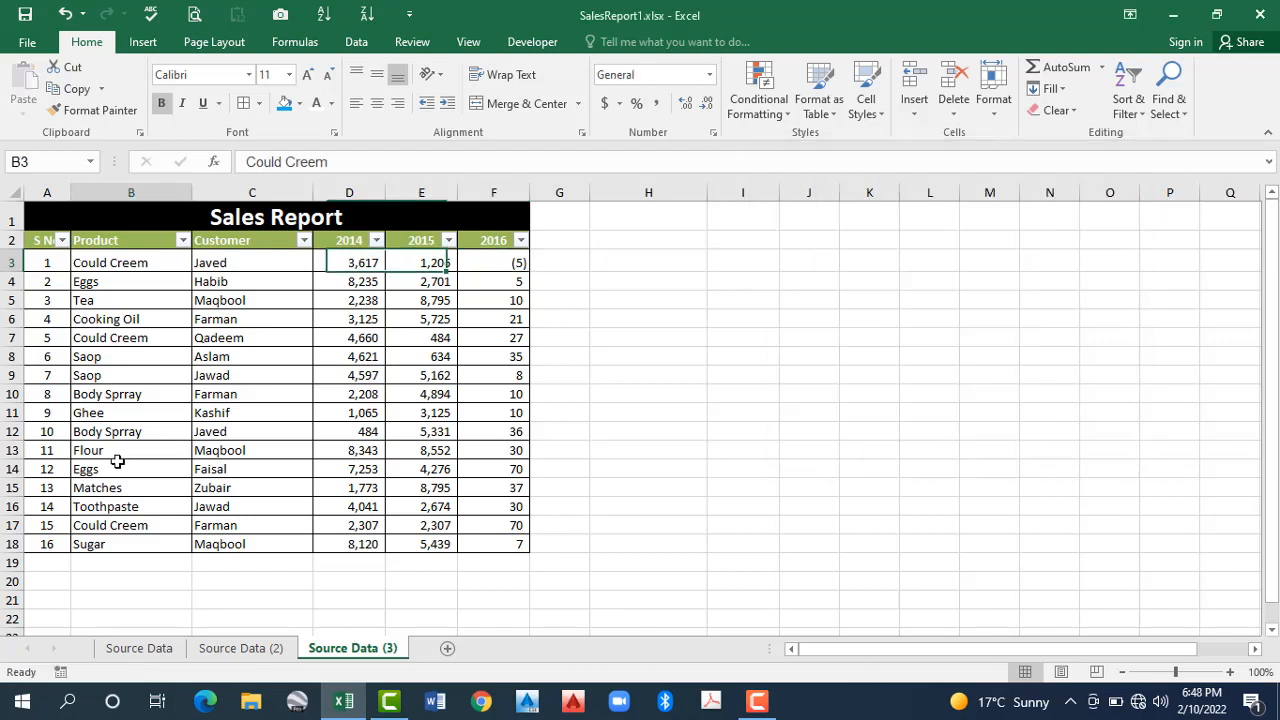
pyautogui.keyDown('shift'); pyautogui.click(117, 456); pyautogui.keyUp('shift')
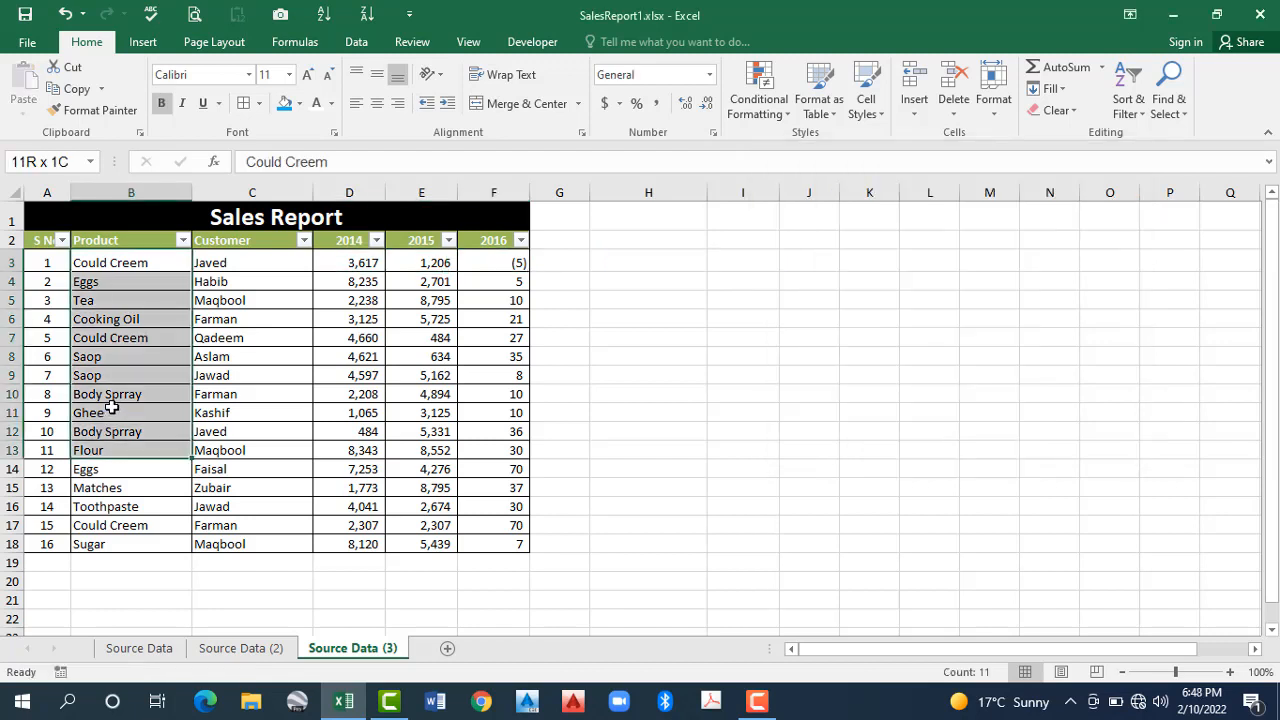
pyautogui.write('Could Creem Eggs Tea Cooking Oil Could Creem Saop Saop Body Sprray Ghee Body Sprray Flour Eggs')
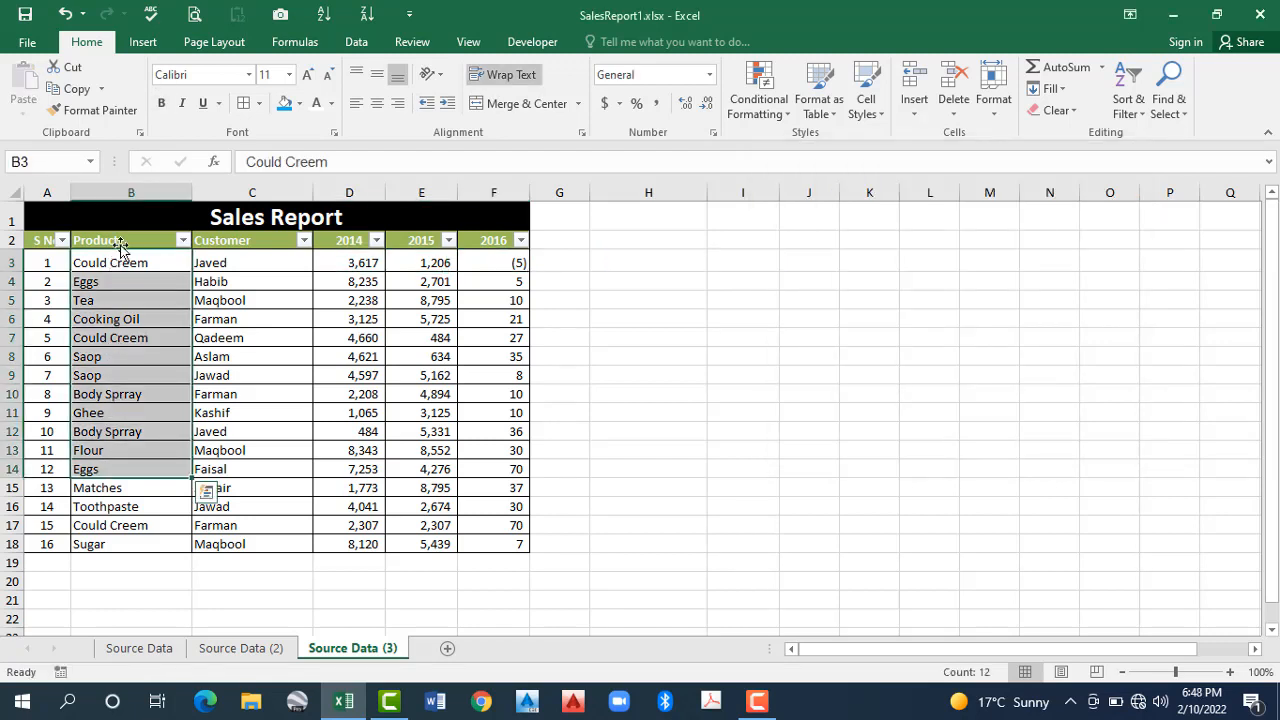
pyautogui.hotkey('ctrl', 'c')
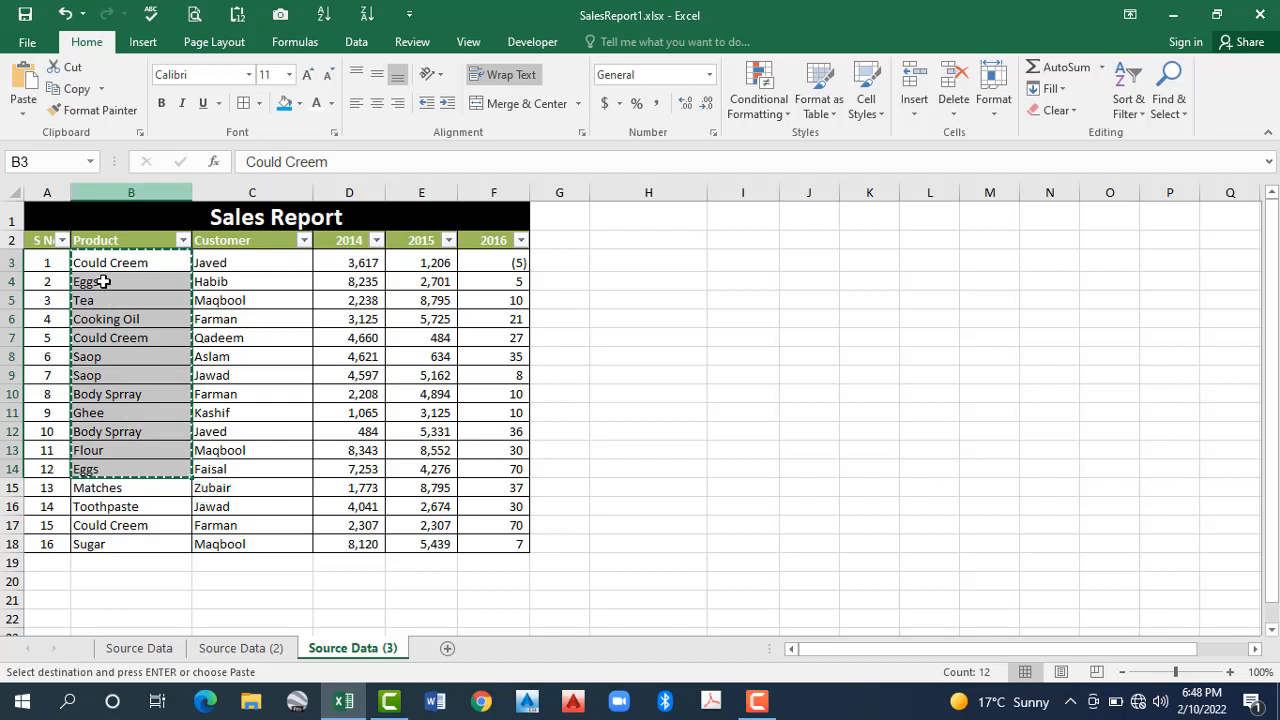
pyautogui.hotkey('ctrl', 'v')
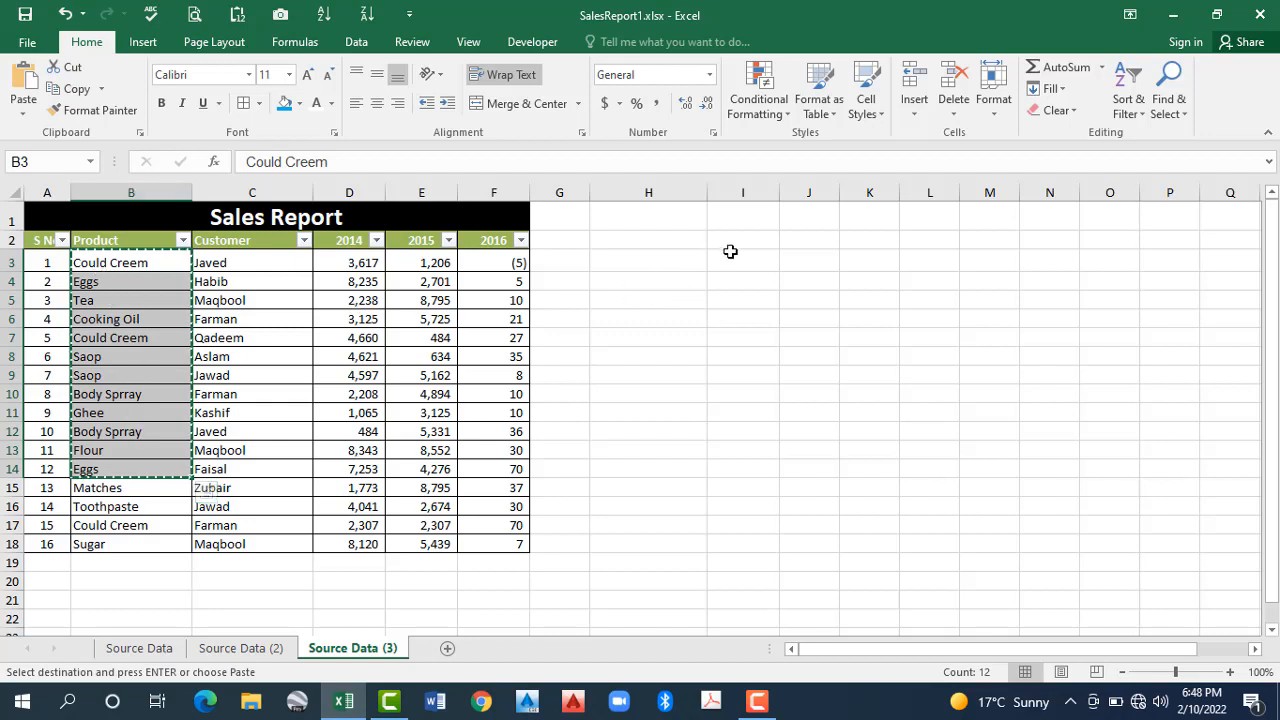
# Step: Paste the copied product names normally at I2, and undo the paste
pyautogui.click(735, 242)
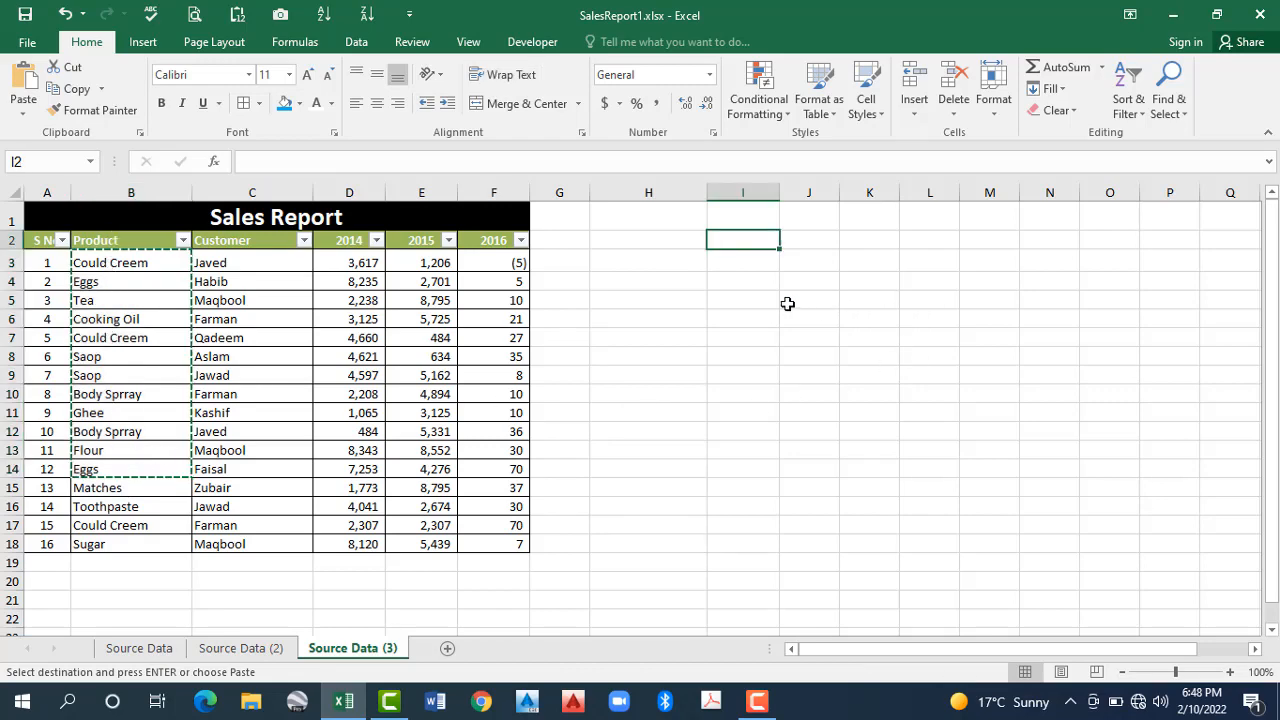
pyautogui.hotkey('ctrl', 'v')
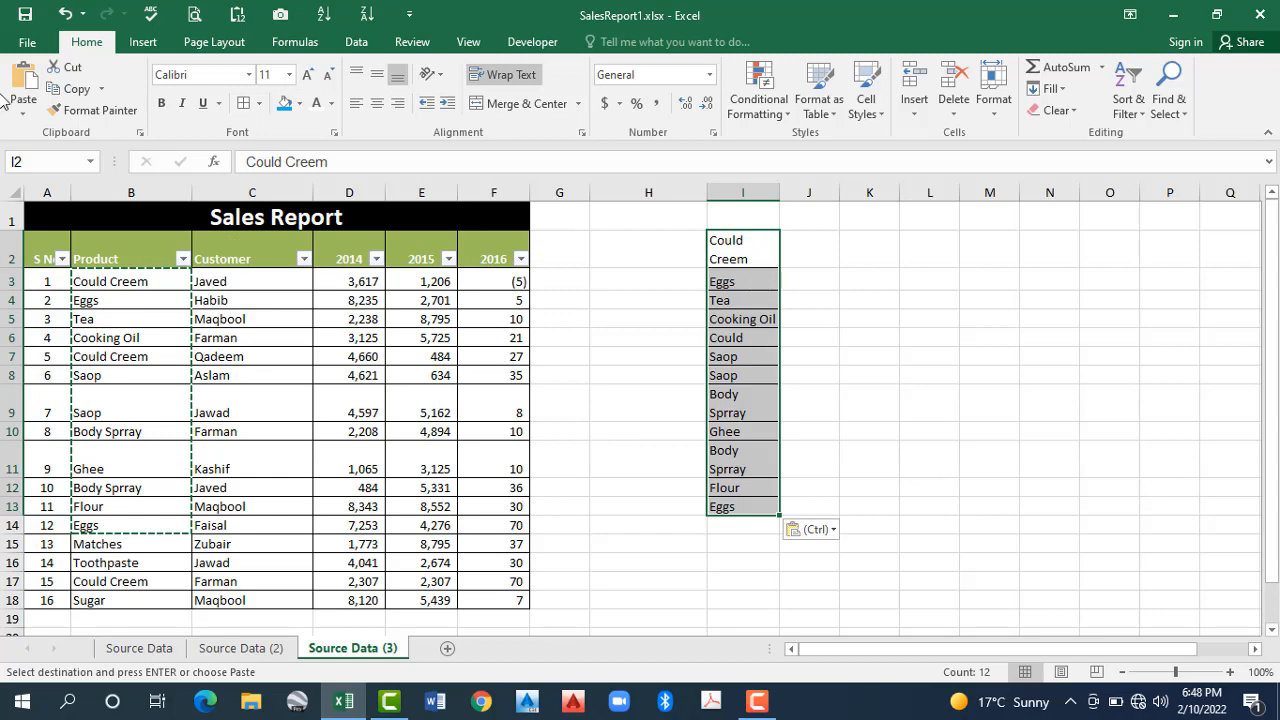
pyautogui.hotkey('ctrl', 'z')
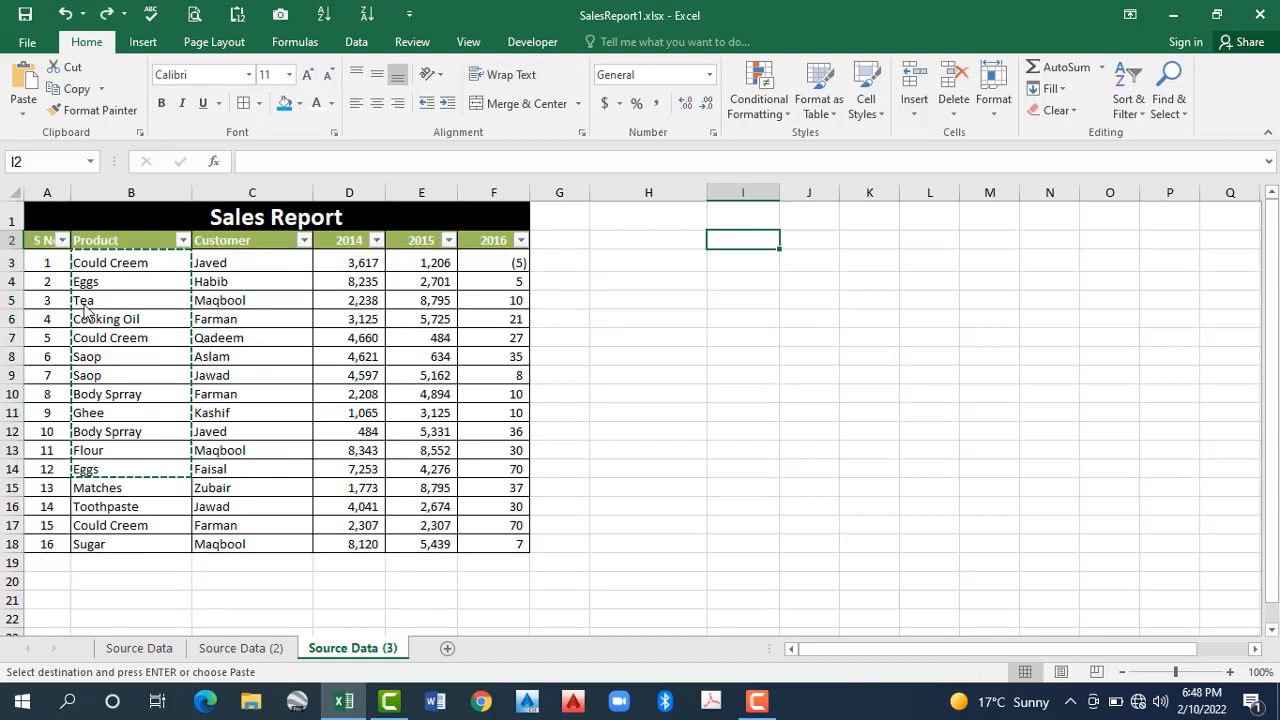
# Step: Paste the copied product names across row 2 from I2 using Paste Special with Values and Transpose
pyautogui.hotkey('alt', 'h')
pyautogui.press('v')
pyautogui.press('s')
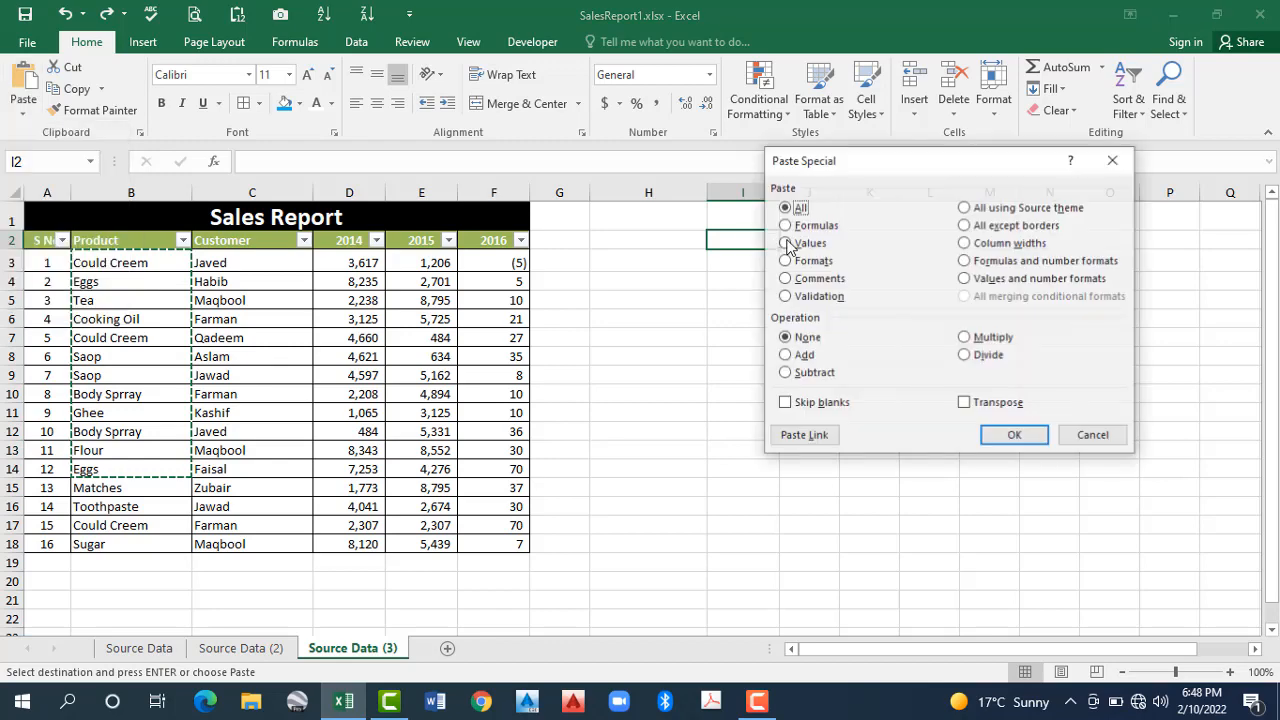
pyautogui.press('v')
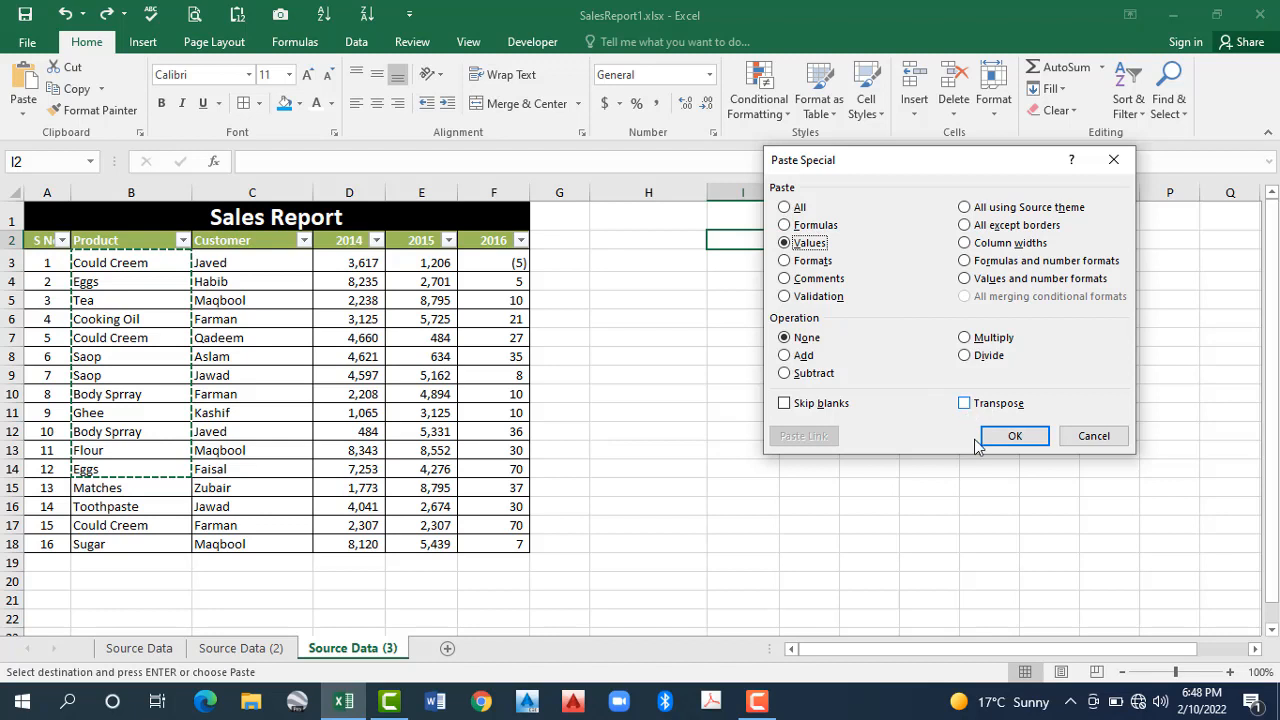
pyautogui.press('e')
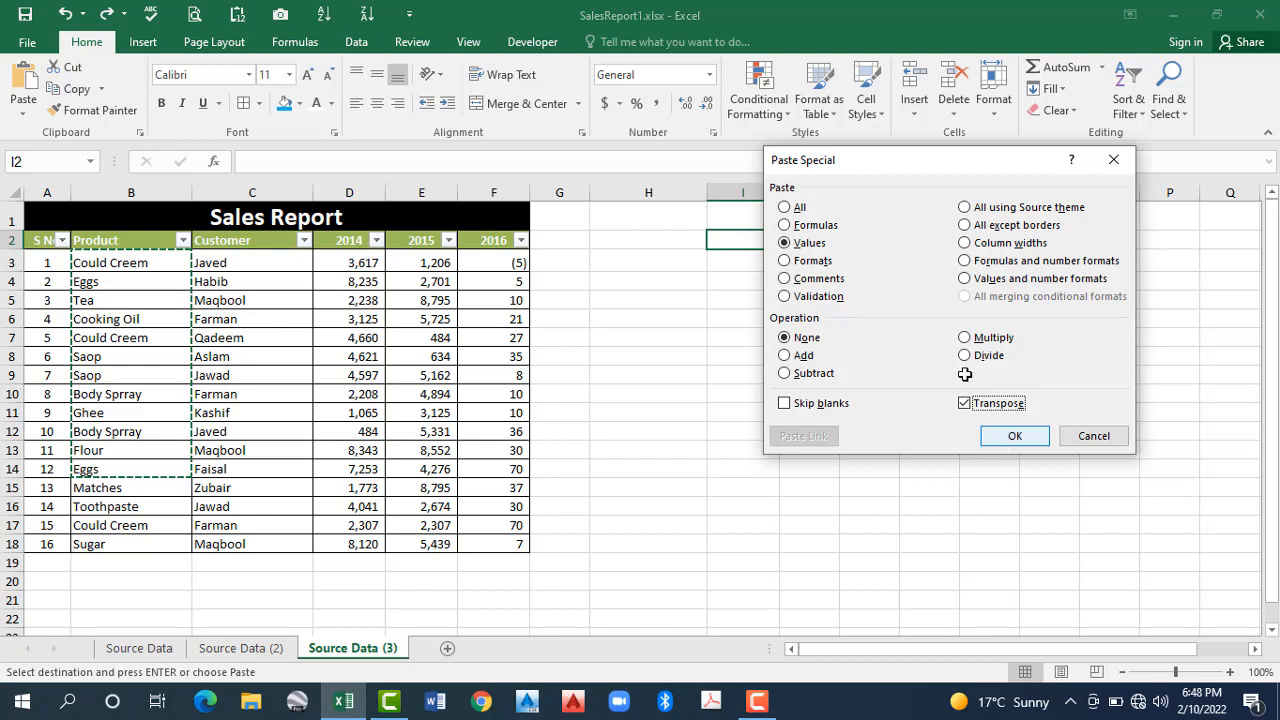
pyautogui.press('Return')
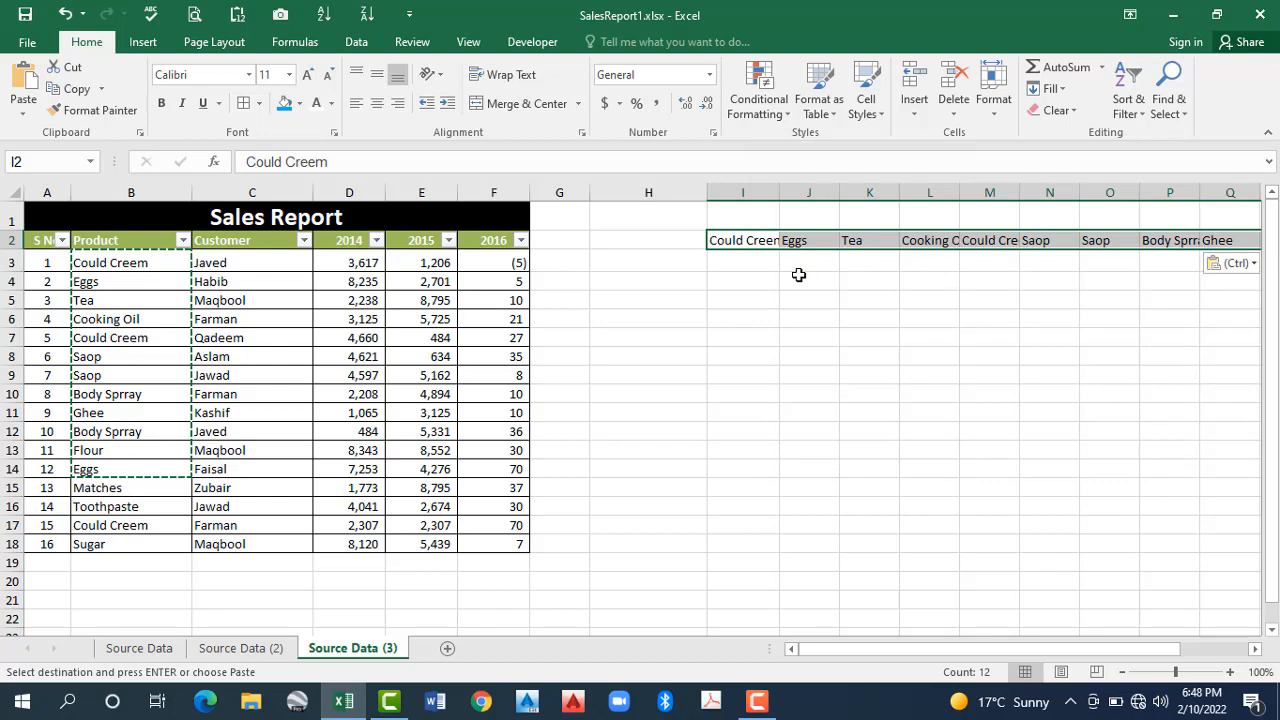
# Step: Paste the horizontal product names as a vertical list at B21 using Paste Special with All and Transpose
pyautogui.scroll(-2, 132, 471)
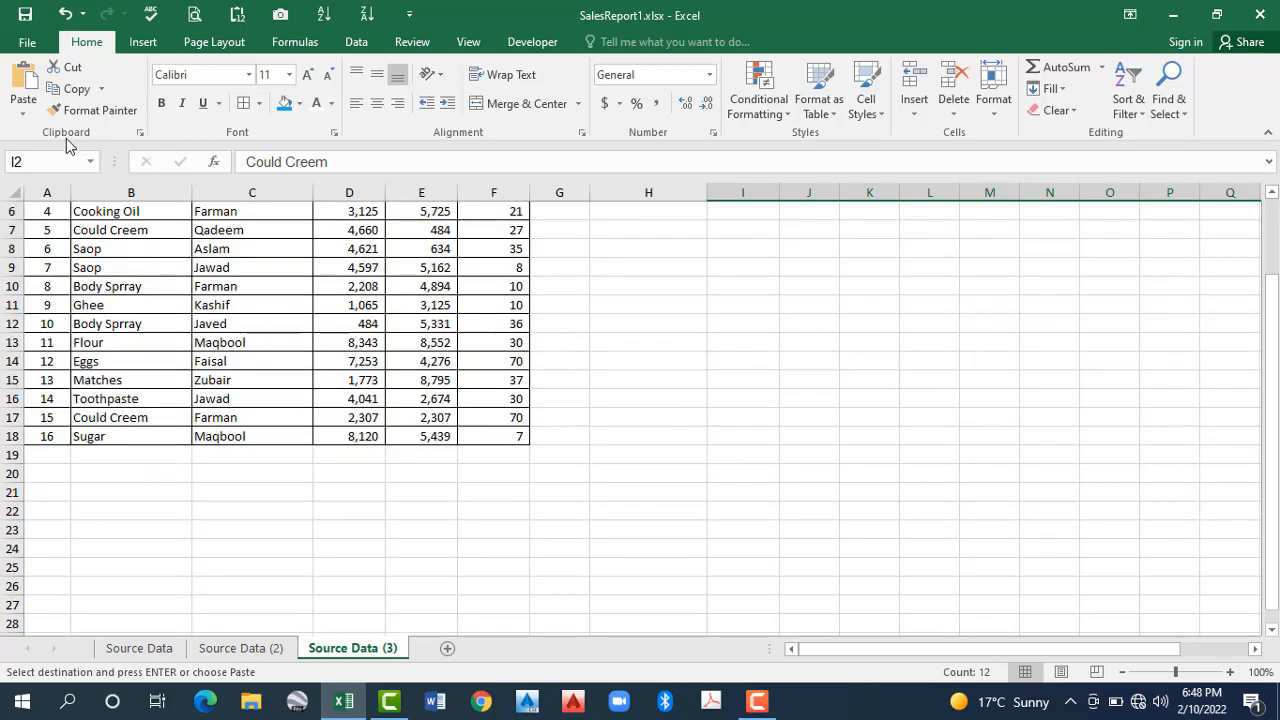
pyautogui.scroll(-1, 31, 122)
pyautogui.click(26, 117)
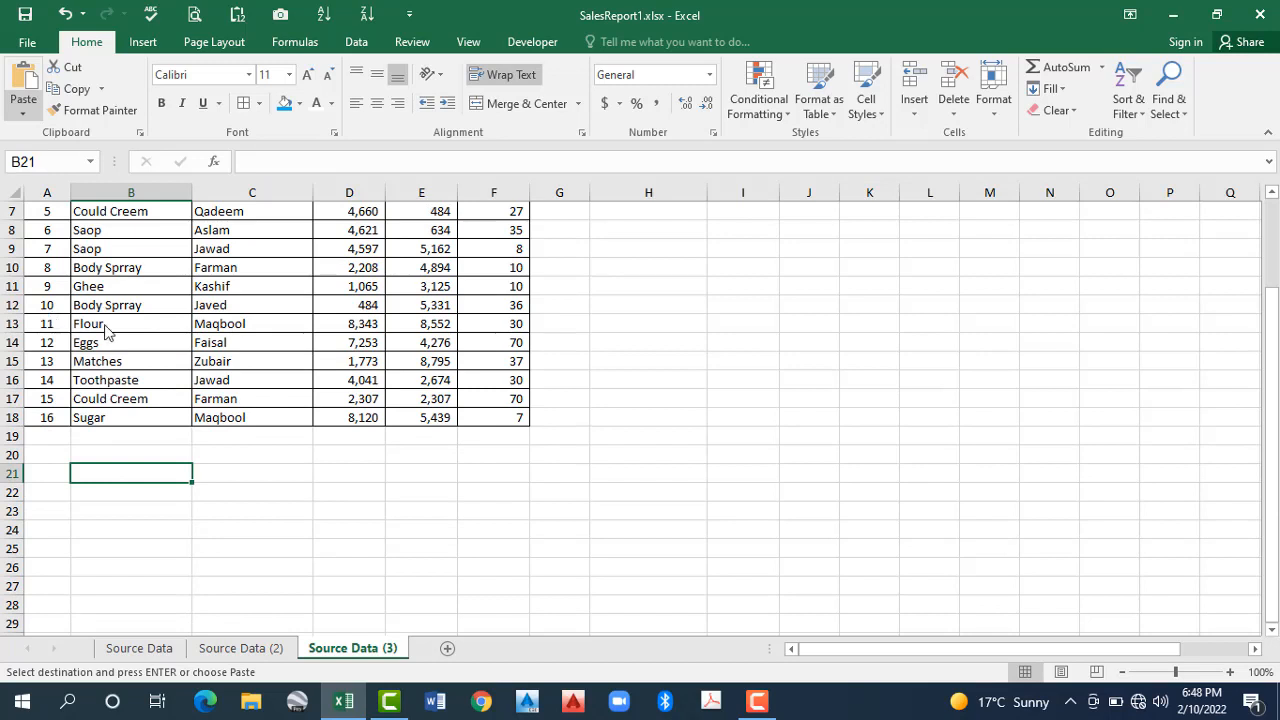
pyautogui.click(90, 310)
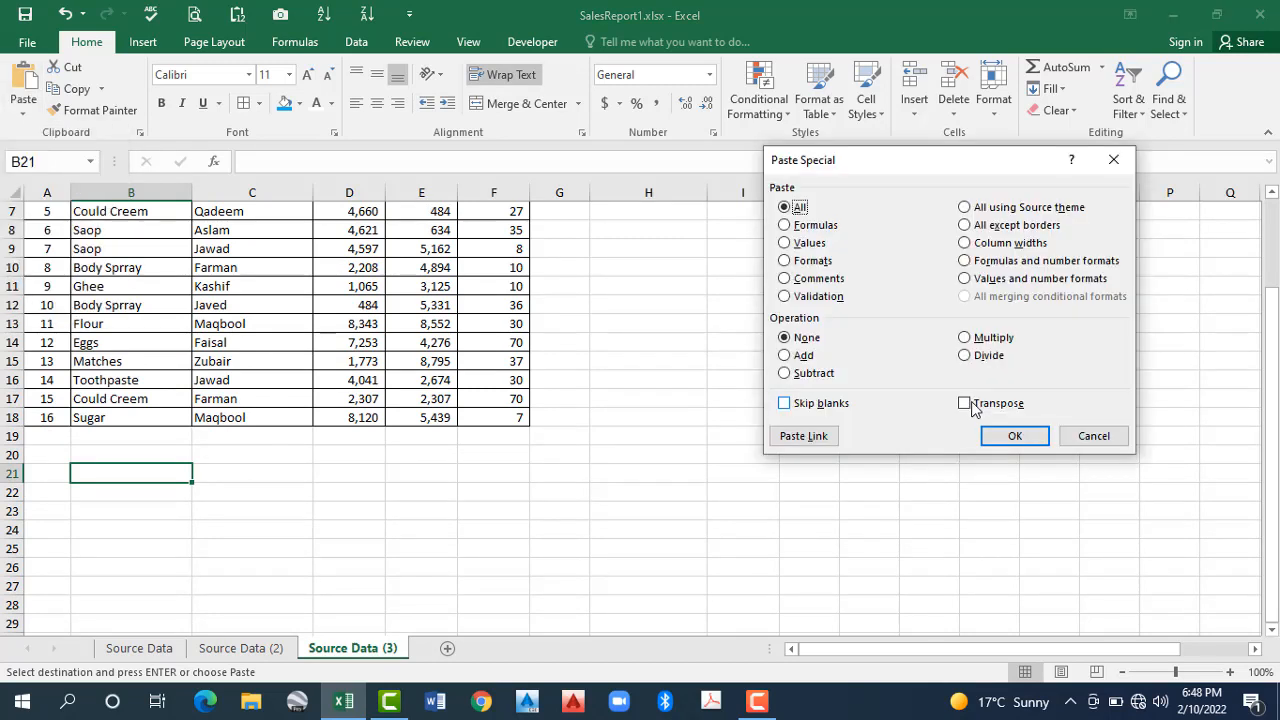
pyautogui.click(1023, 444)
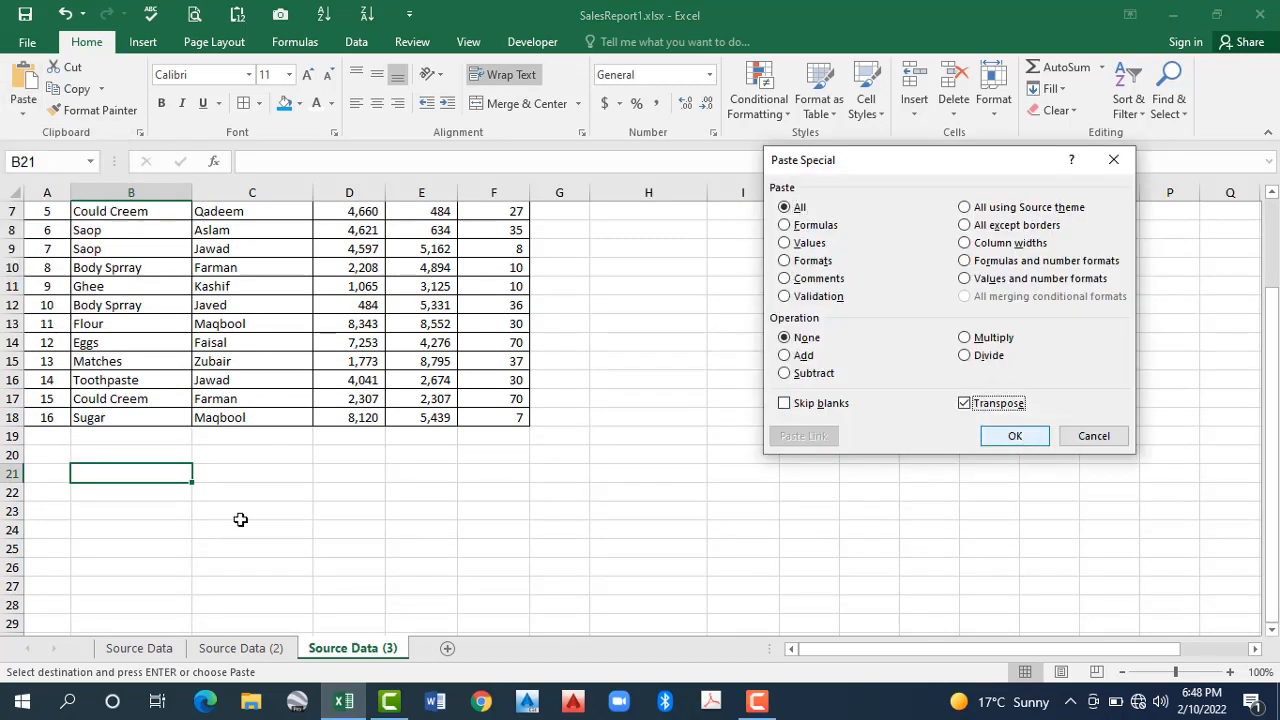
pyautogui.scroll(-1, 162, 280)
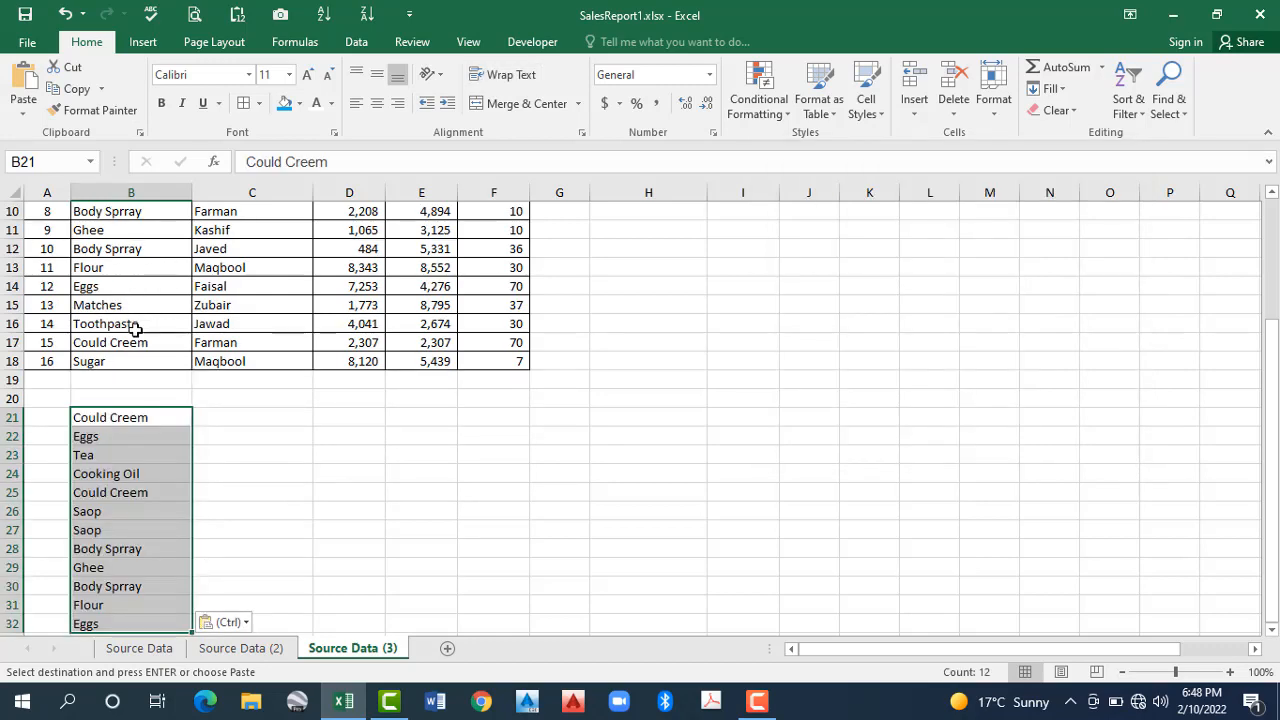
pyautogui.scroll(3, 137, 414)
pyautogui.scroll(-4, 148, 398)
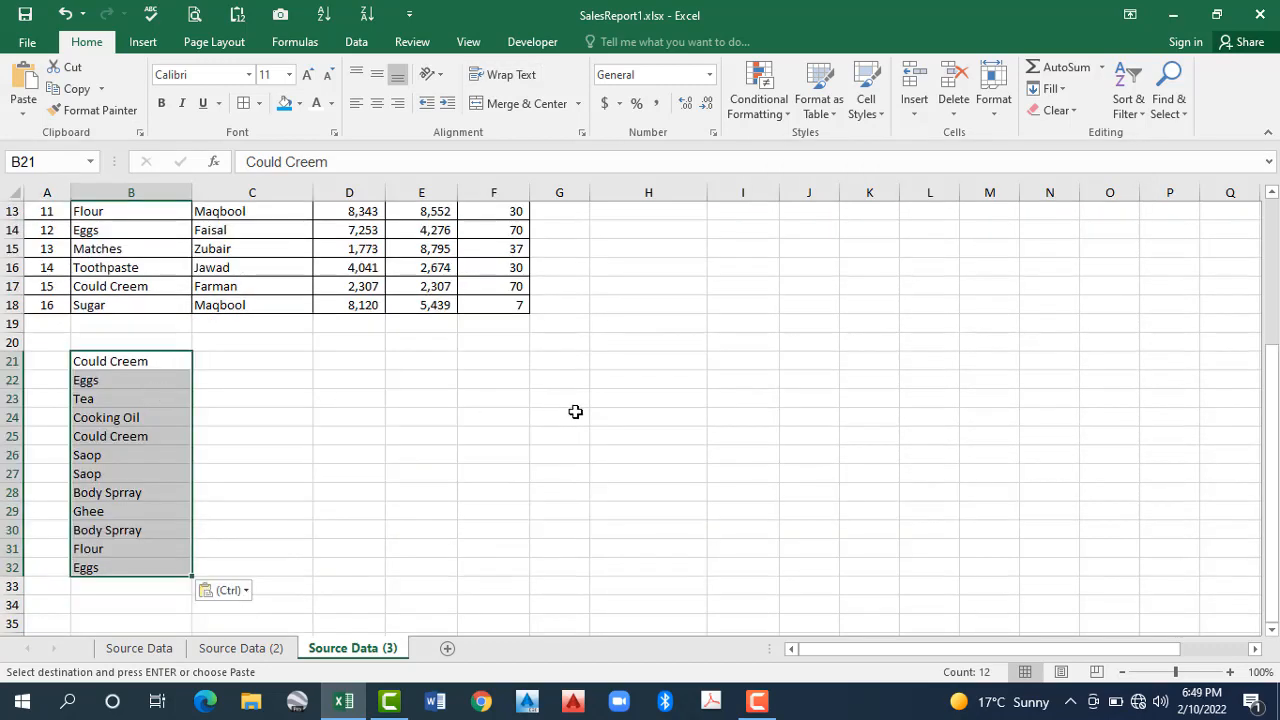
# Step: Clear the product list in B21:B32 and the transposed product row starting at I2
pyautogui.press('Delete')
pyautogui.scroll(4, 1194, 249)
pyautogui.hotkey('ctrl', 'z')
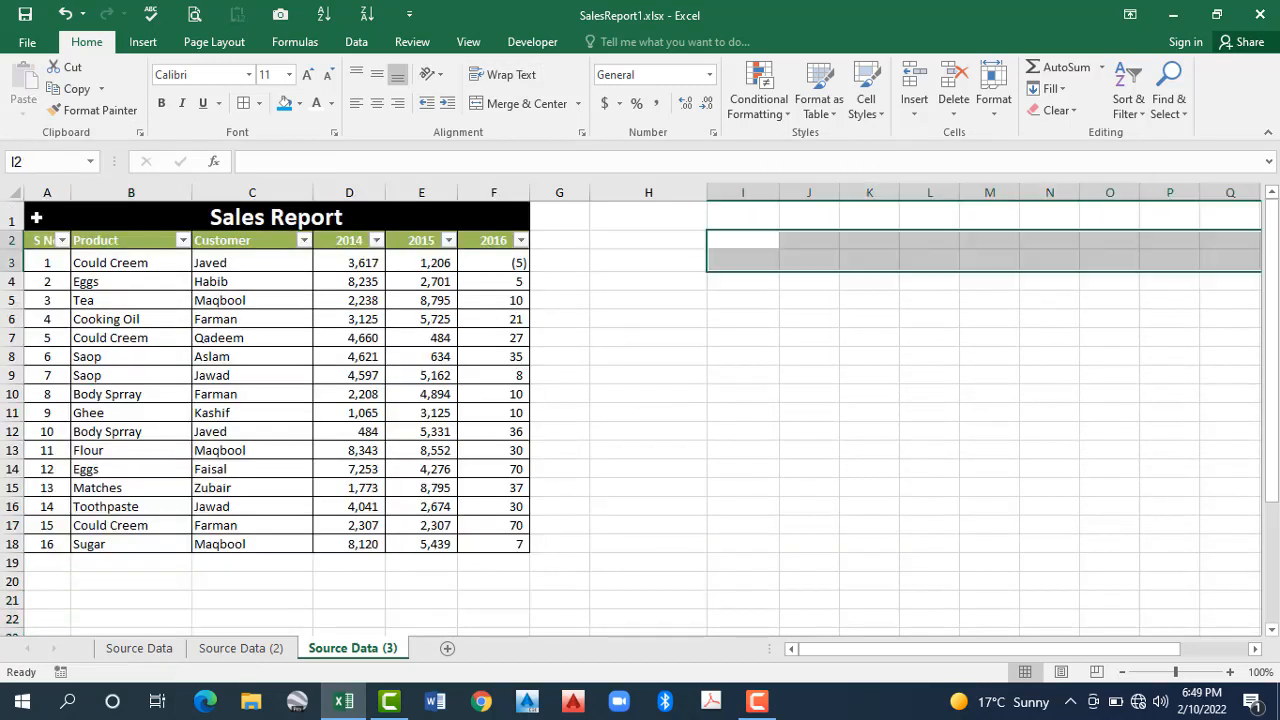
# Step: Copy A3:F9 and paste it as linked cells at H3 using Paste Link, and autofit column K
pyautogui.moveTo(40, 261); pyautogui.dragTo(500, 376)
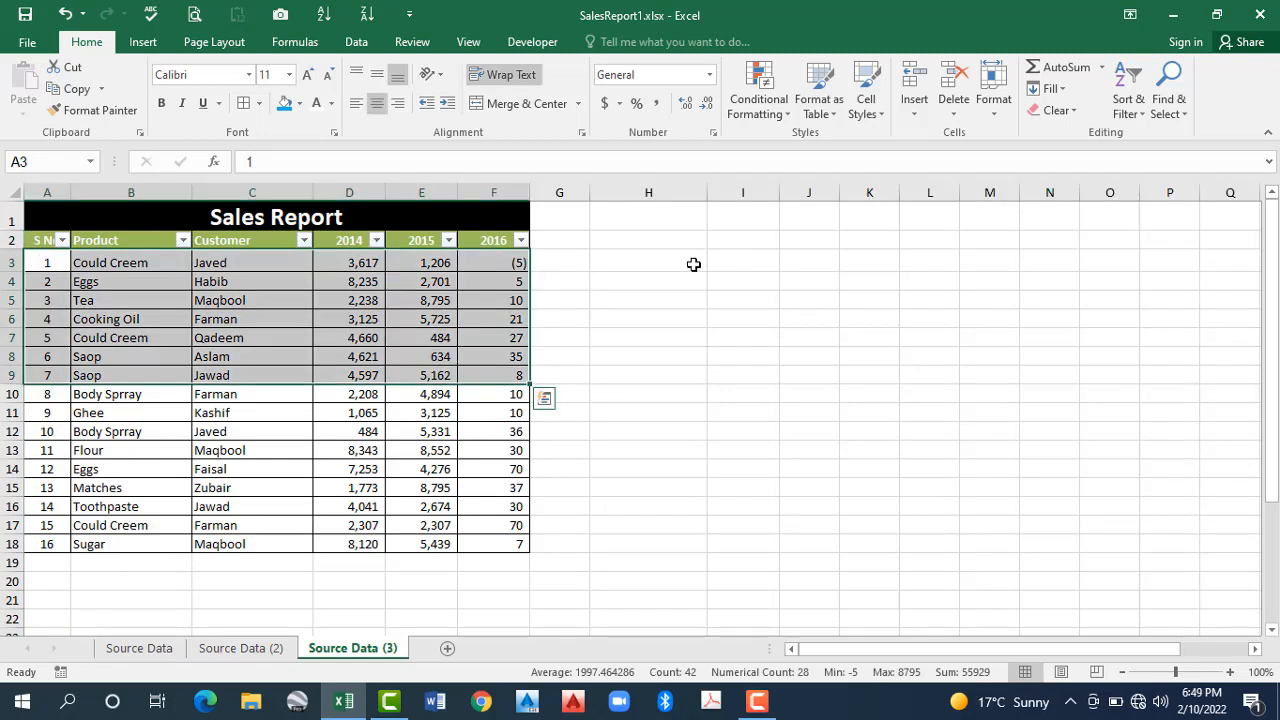
pyautogui.hotkey('ctrl', 'c')
pyautogui.click(692, 264)
pyautogui.click(23, 112)
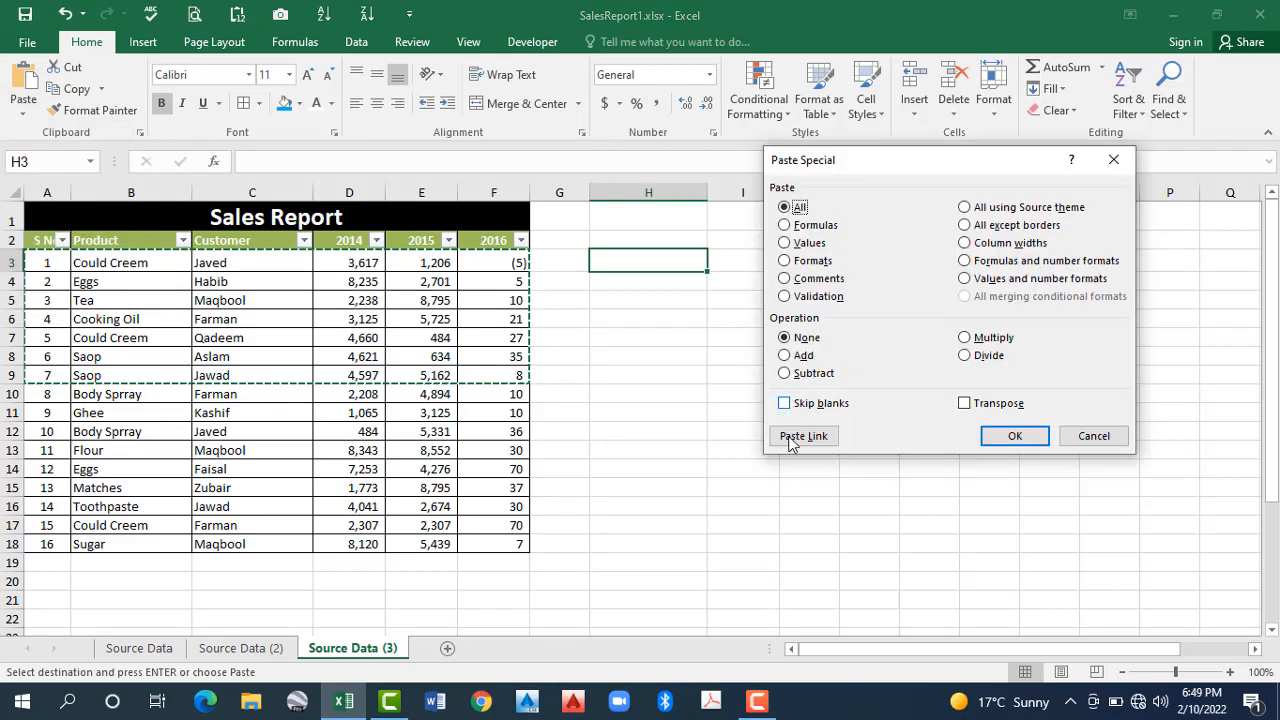
pyautogui.click(792, 437)
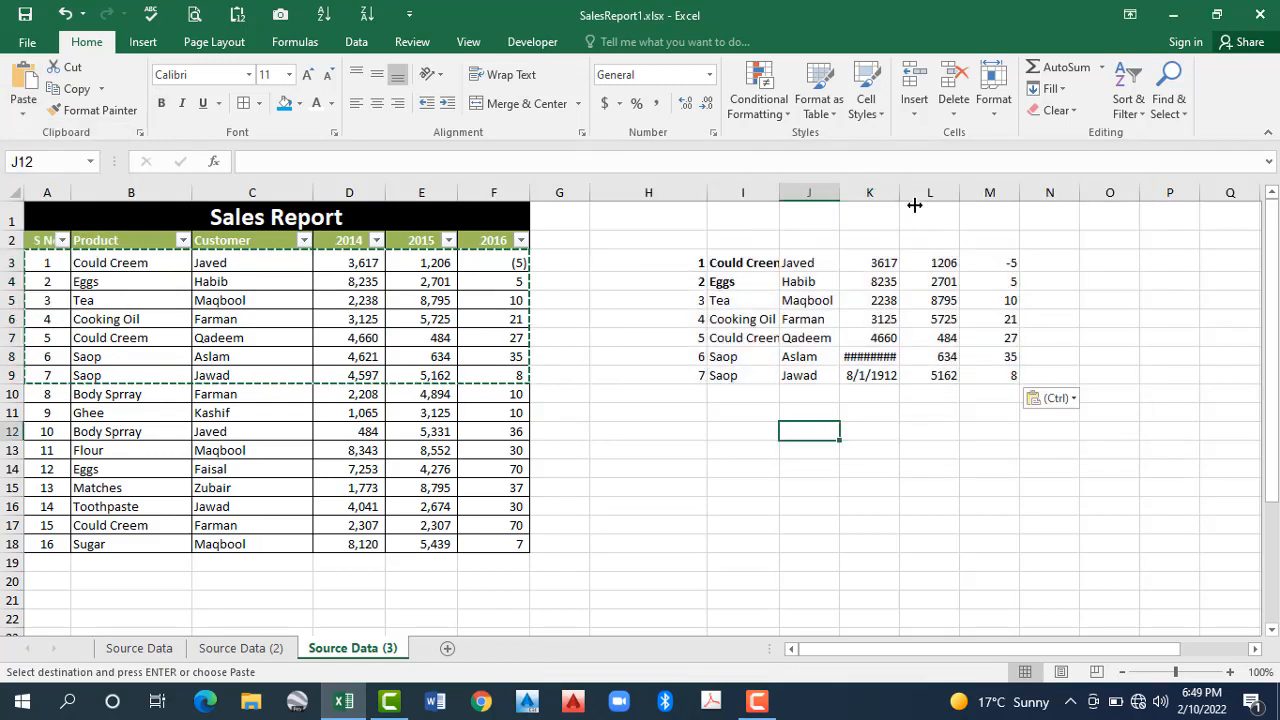
pyautogui.doubleClick(914, 204)
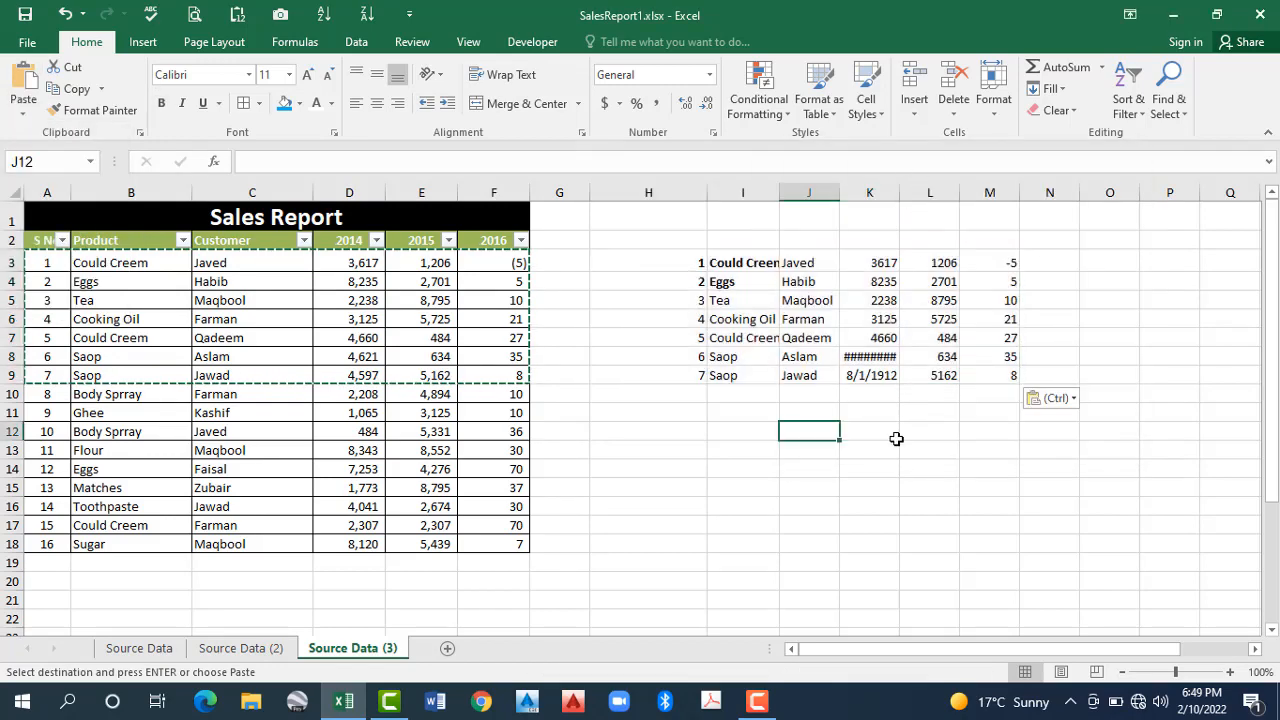
pyautogui.press('Right')
# Step: Examine the link formulas in the pasted cells I3, I4, H3 and J5 without changing them
pyautogui.click(738, 265)
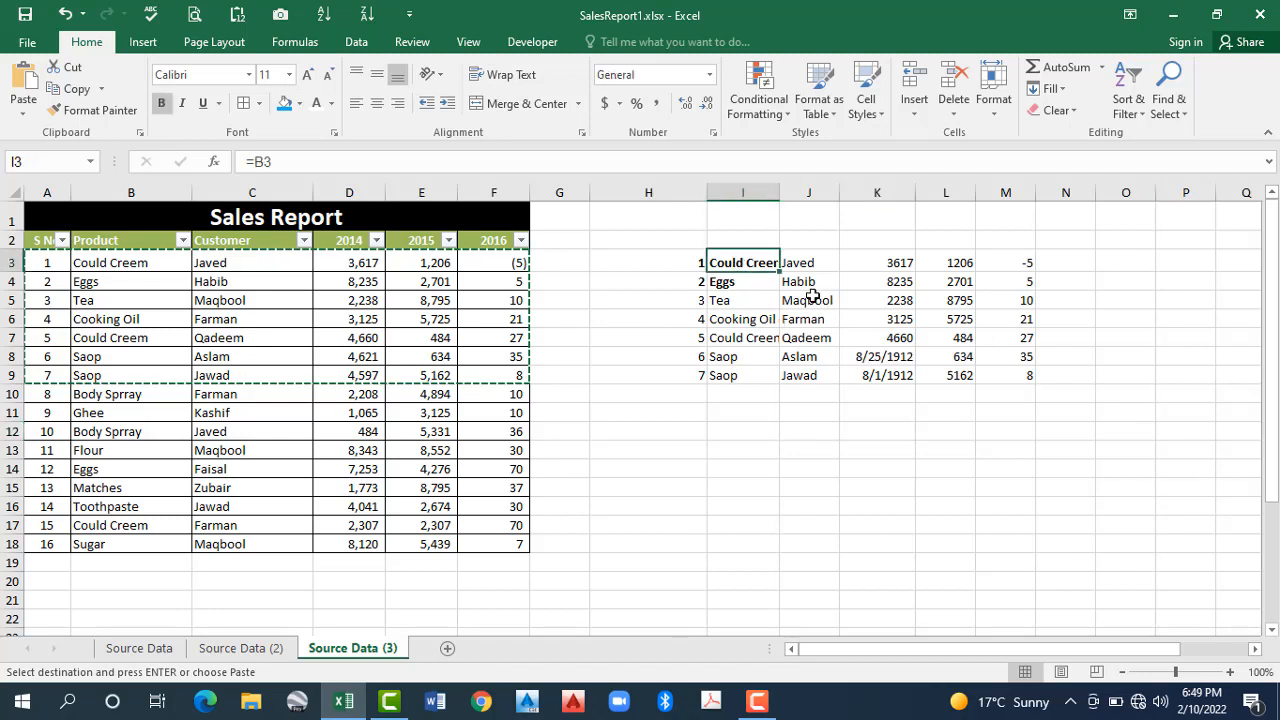
pyautogui.click(722, 288)
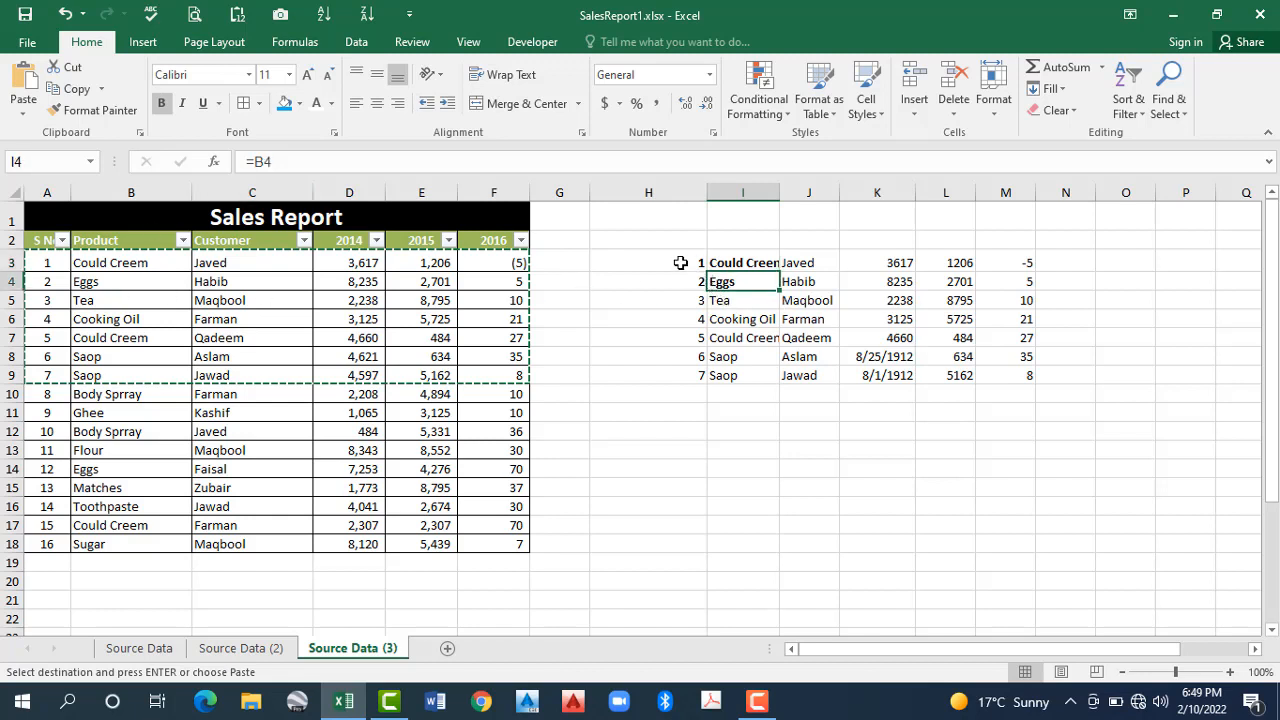
pyautogui.click(680, 263)
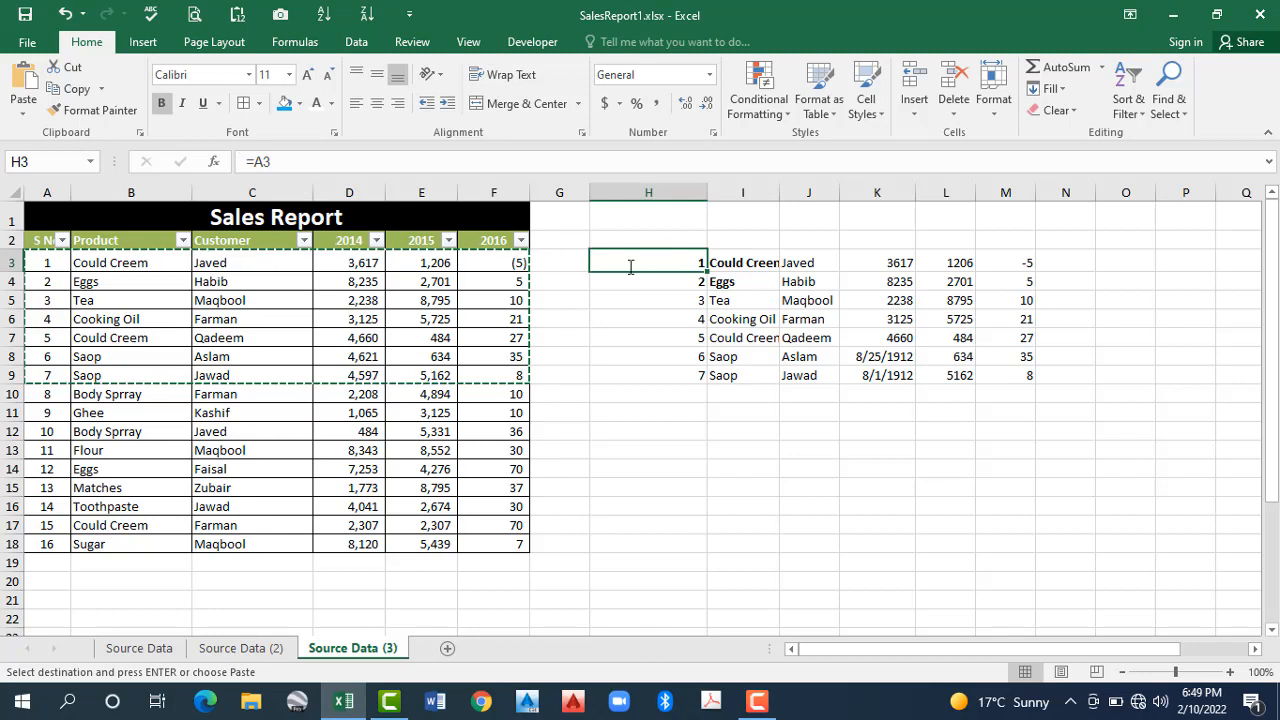
pyautogui.press('F2')
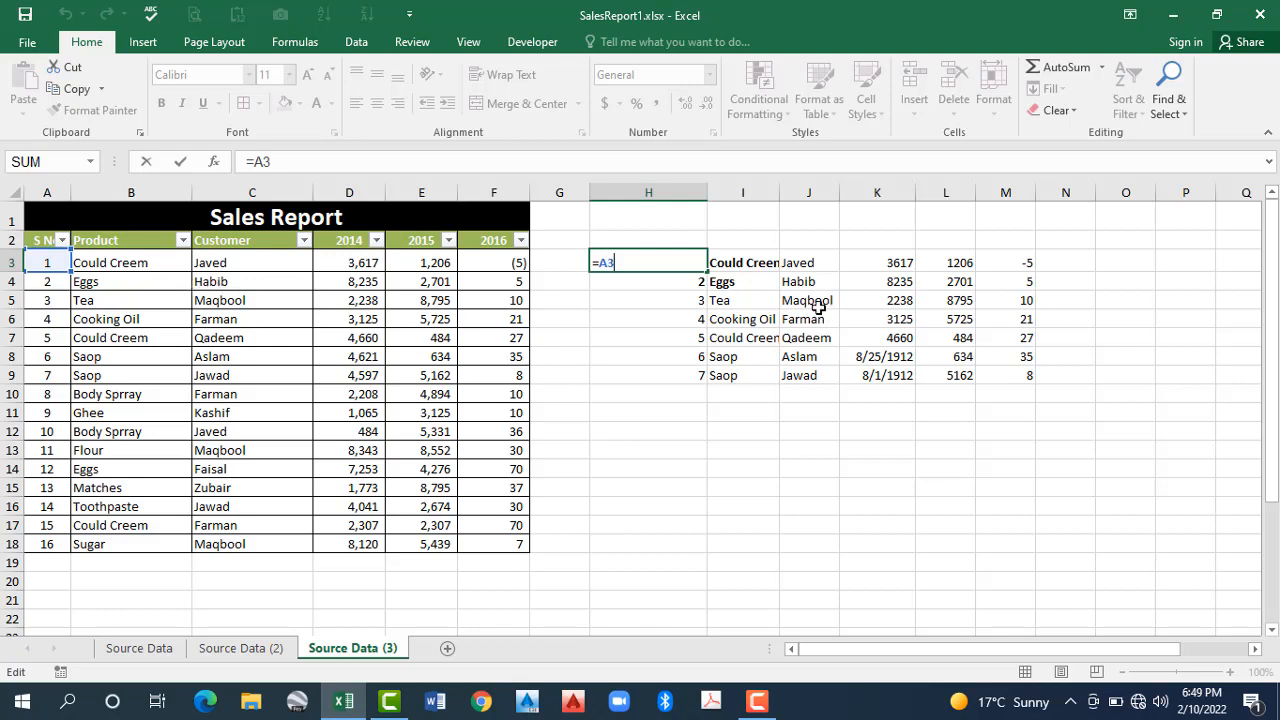
pyautogui.press('Return')
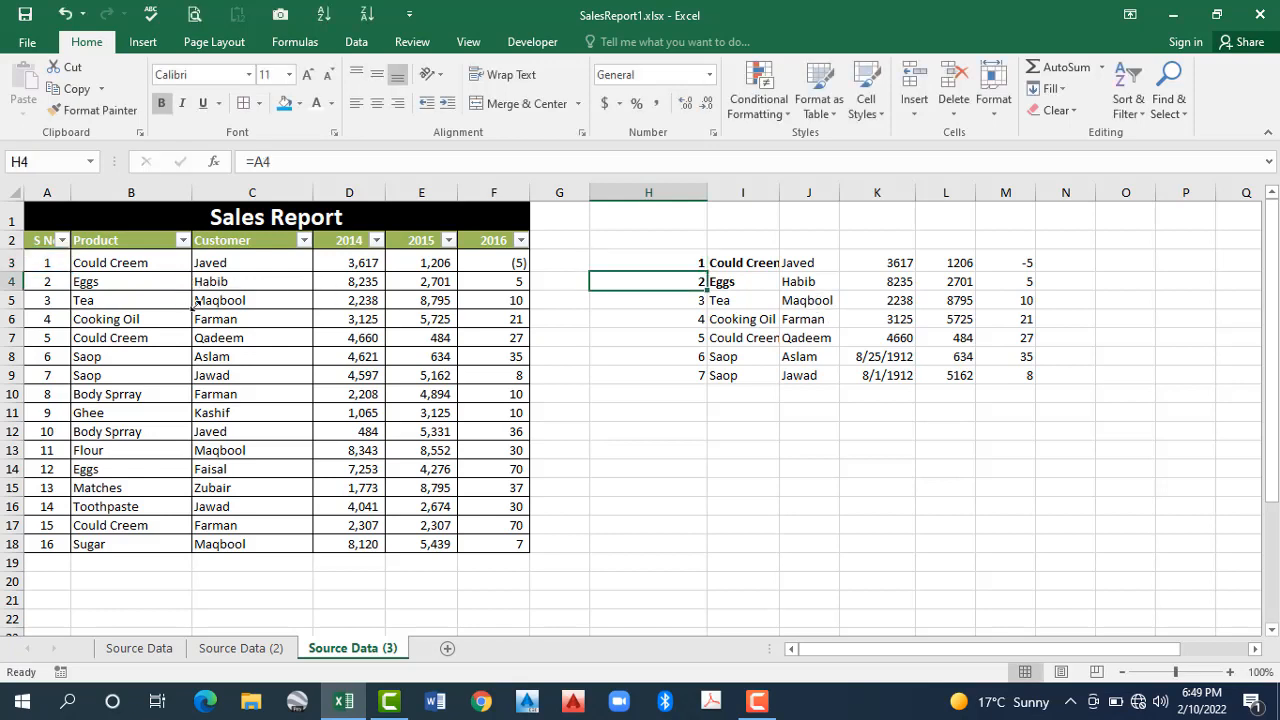
pyautogui.press('Down')
pyautogui.press('Right')
pyautogui.press('Right')
pyautogui.press('F2')
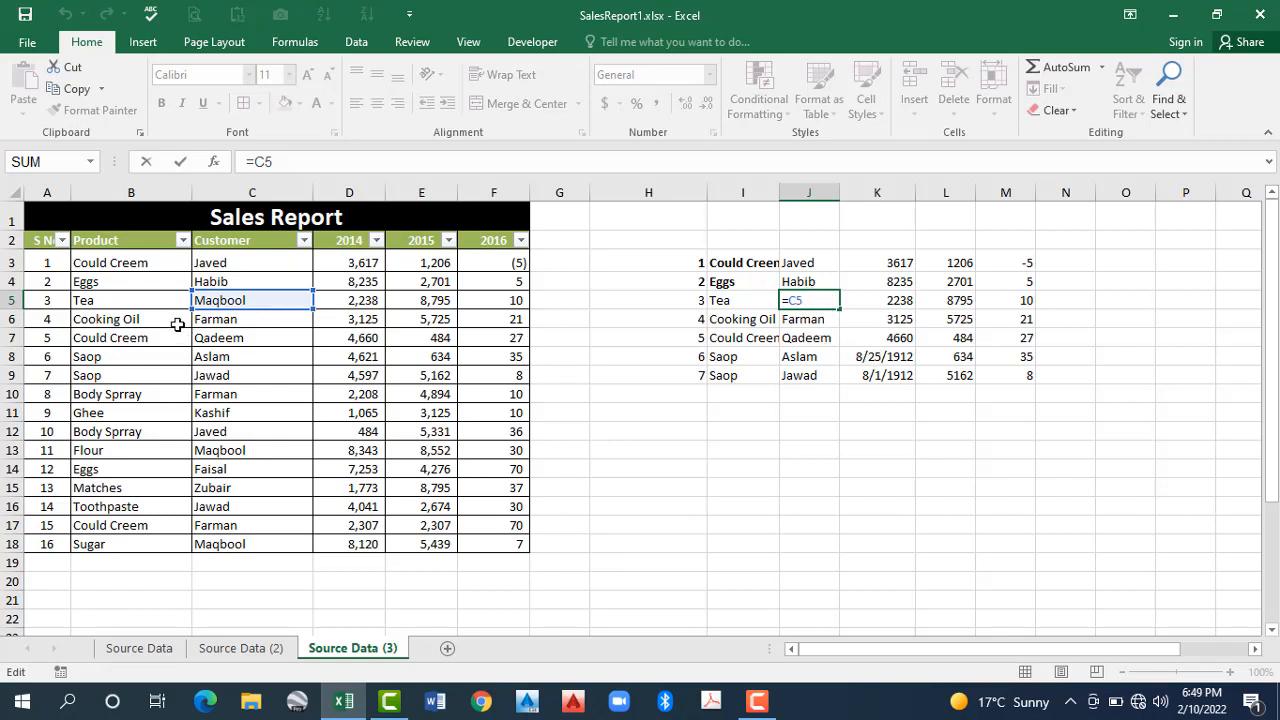
pyautogui.press('Escape')
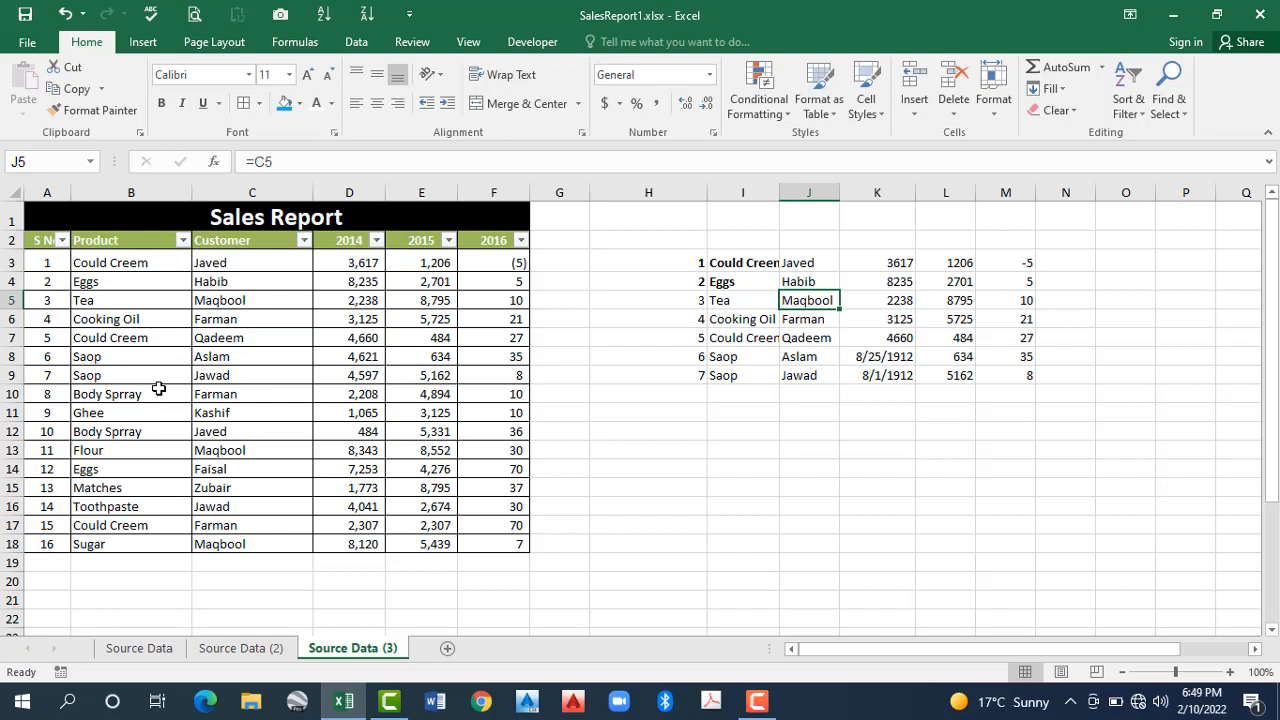
# Step: Set the serial number in A4 to 100 to test the link, and clear the linked copy in H3:M9
pyautogui.click(47, 282)
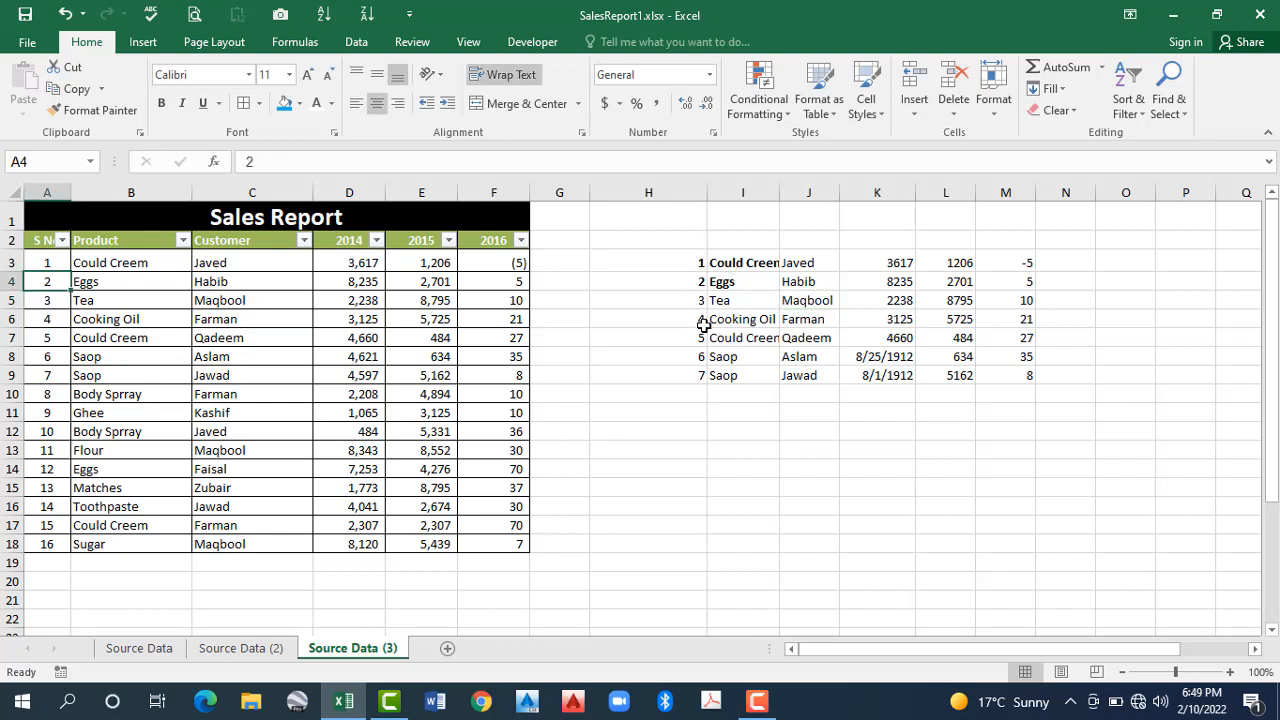
pyautogui.write('100')
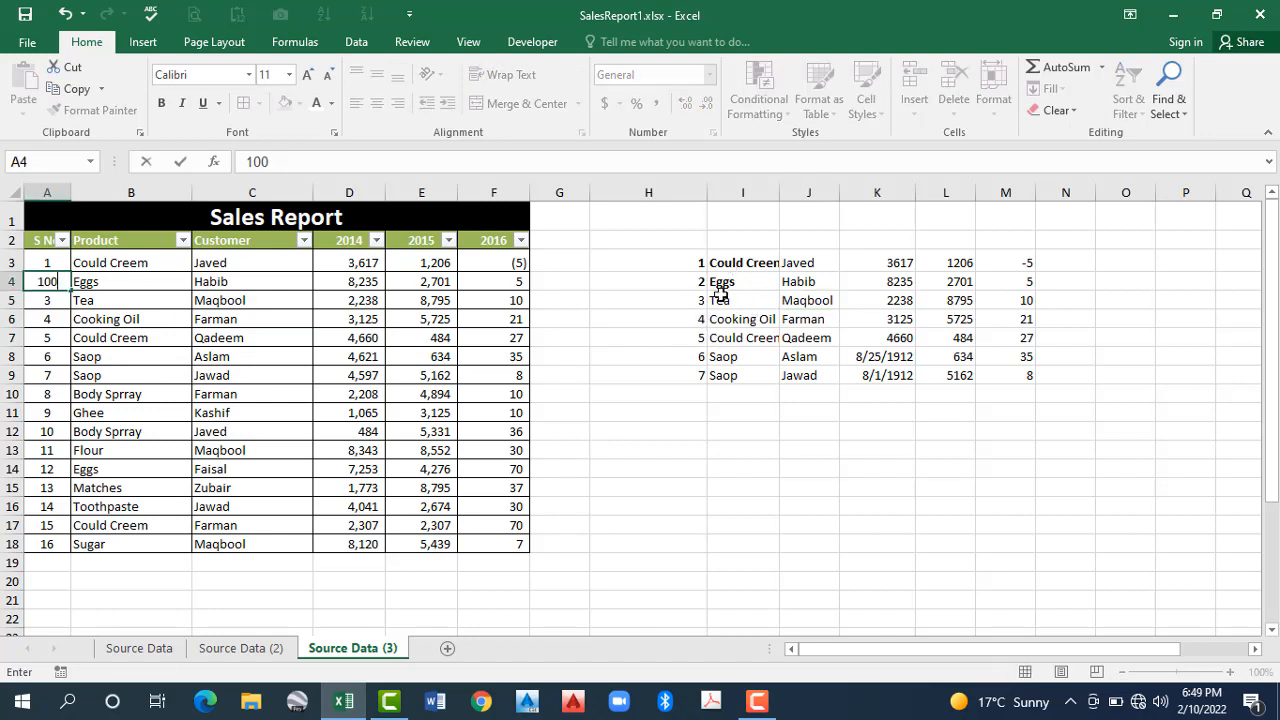
pyautogui.press('Return')
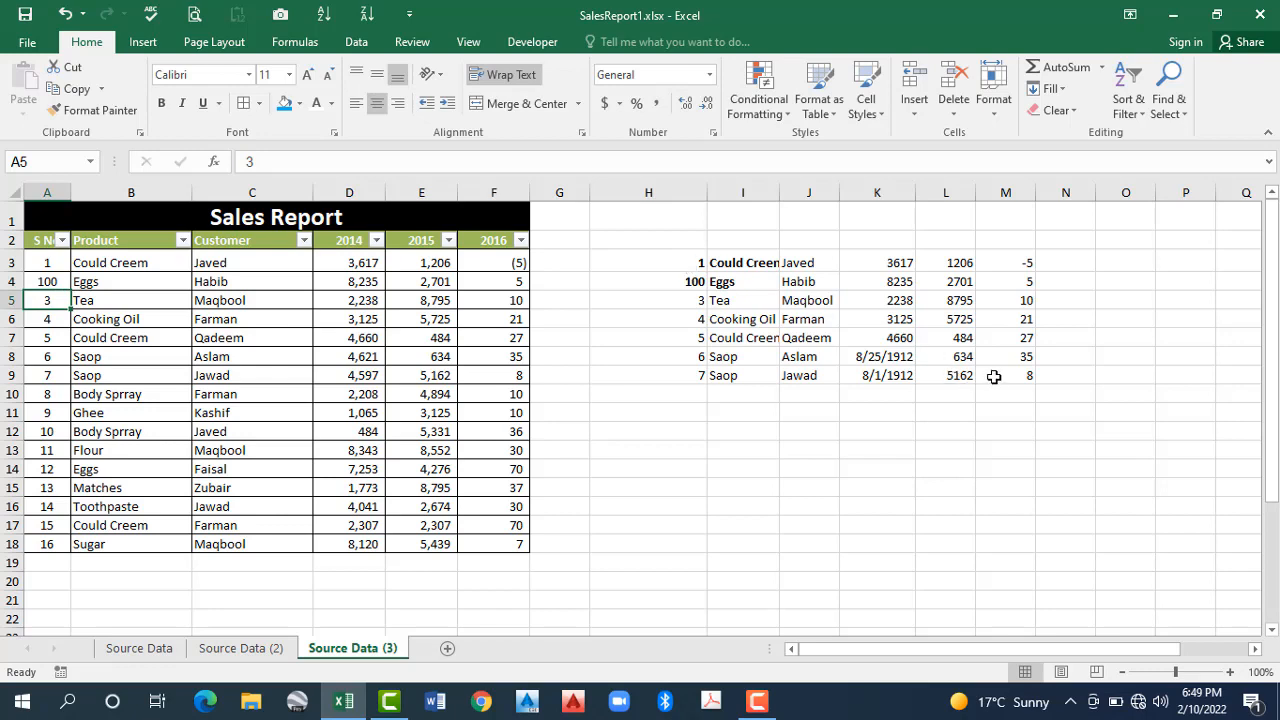
pyautogui.moveTo(660, 263); pyautogui.dragTo(994, 375)
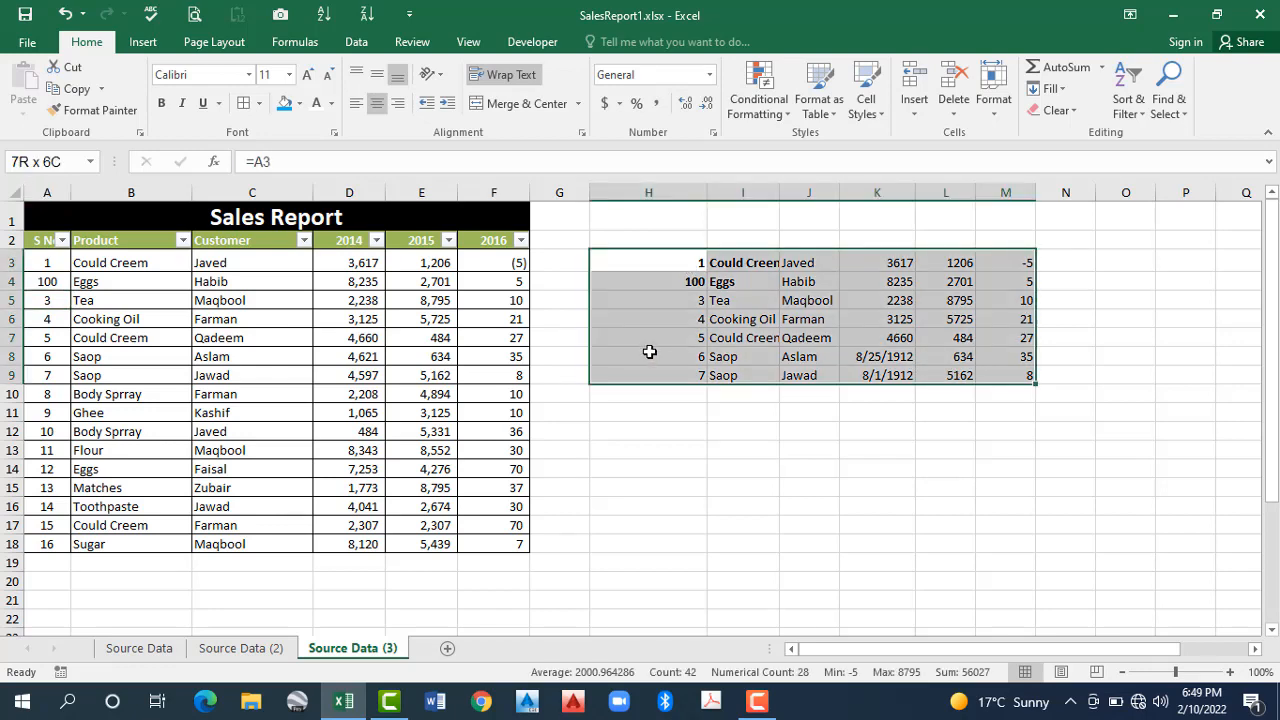
pyautogui.press('Delete')
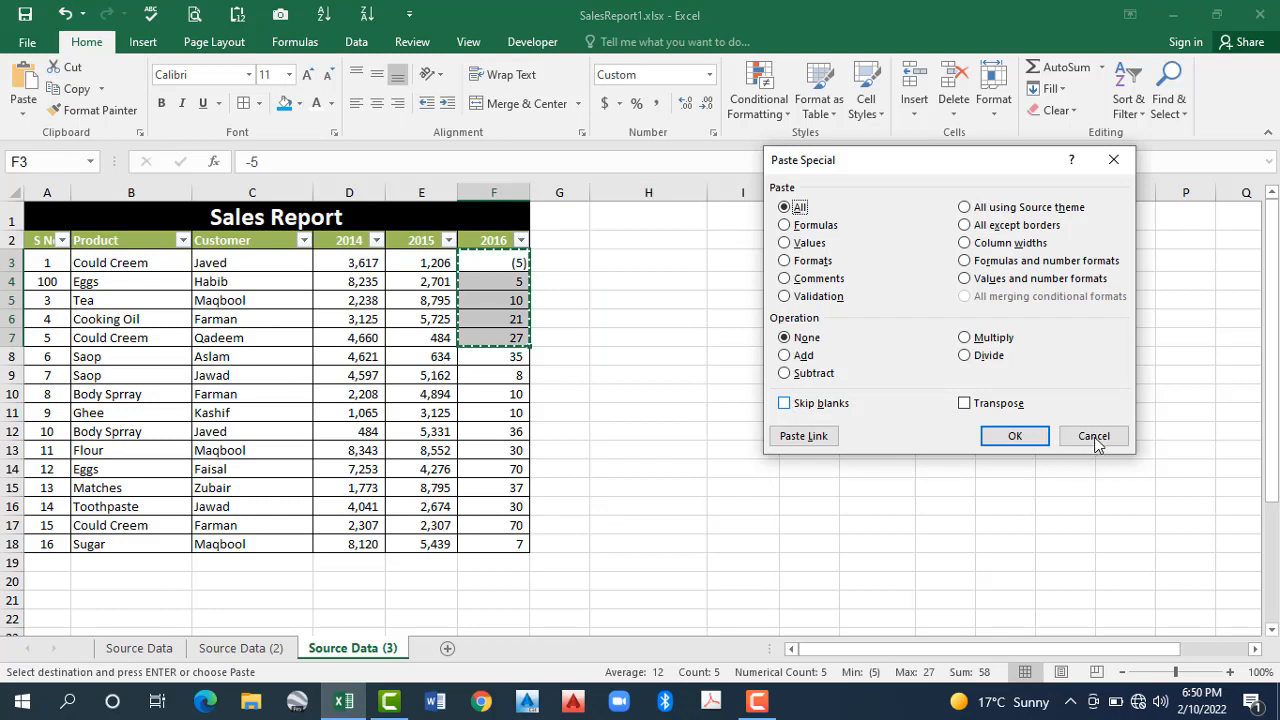
pyautogui.press('Escape')
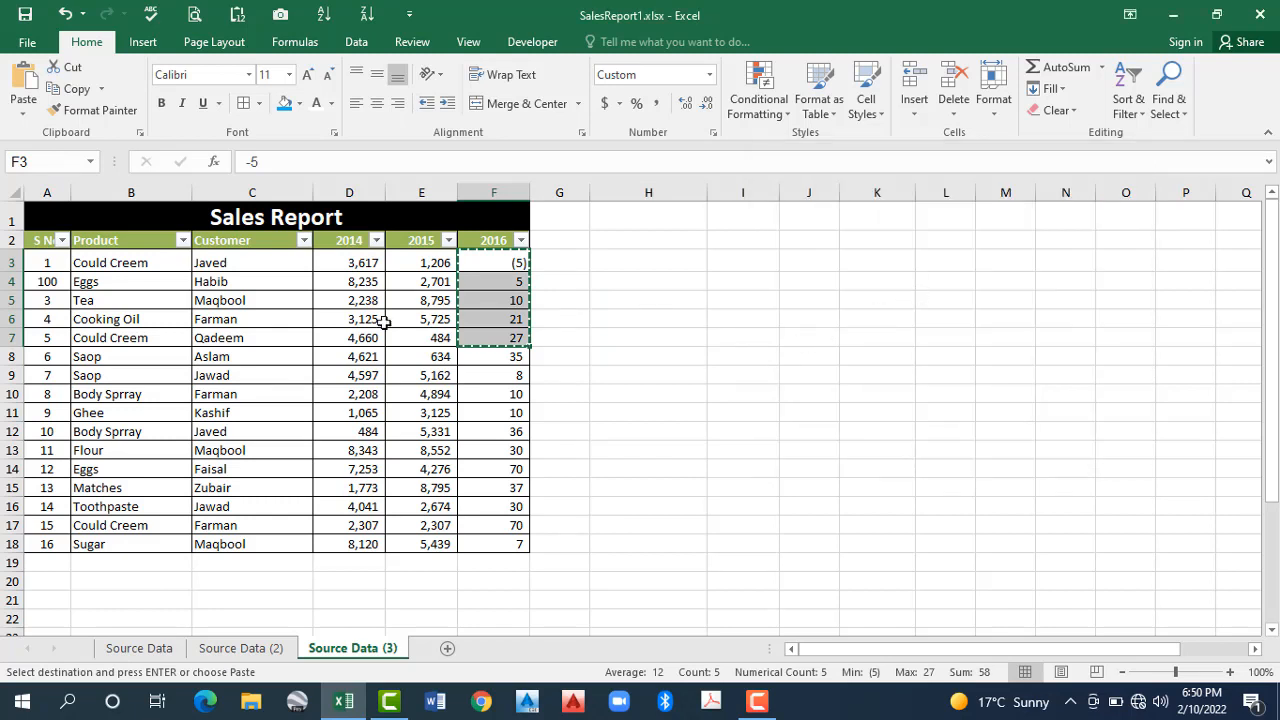
pyautogui.press('Escape')
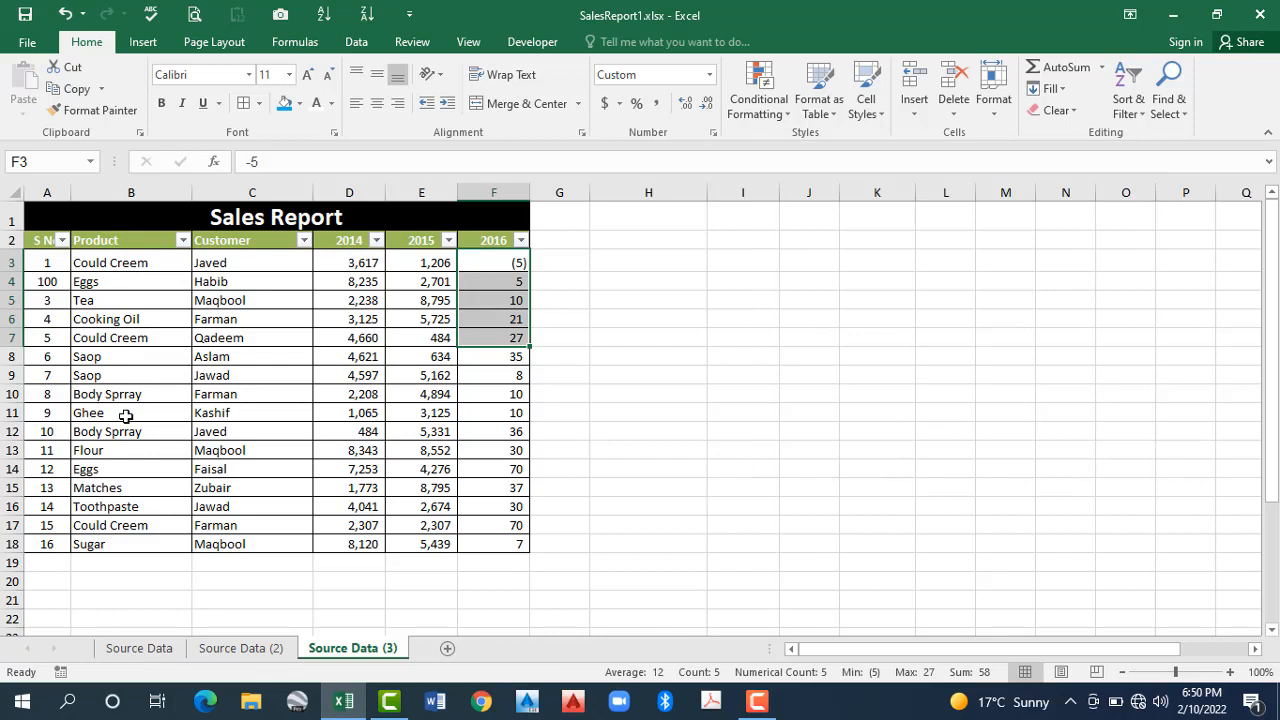
pyautogui.moveTo(128, 263); pyautogui.dragTo(131, 453)
pyautogui.moveTo(130, 282); pyautogui.dragTo(130, 450)
# Step: Enter 233 in K2, 5669 in K6, 233 in K10 and 232 in K11
pyautogui.click(896, 244)
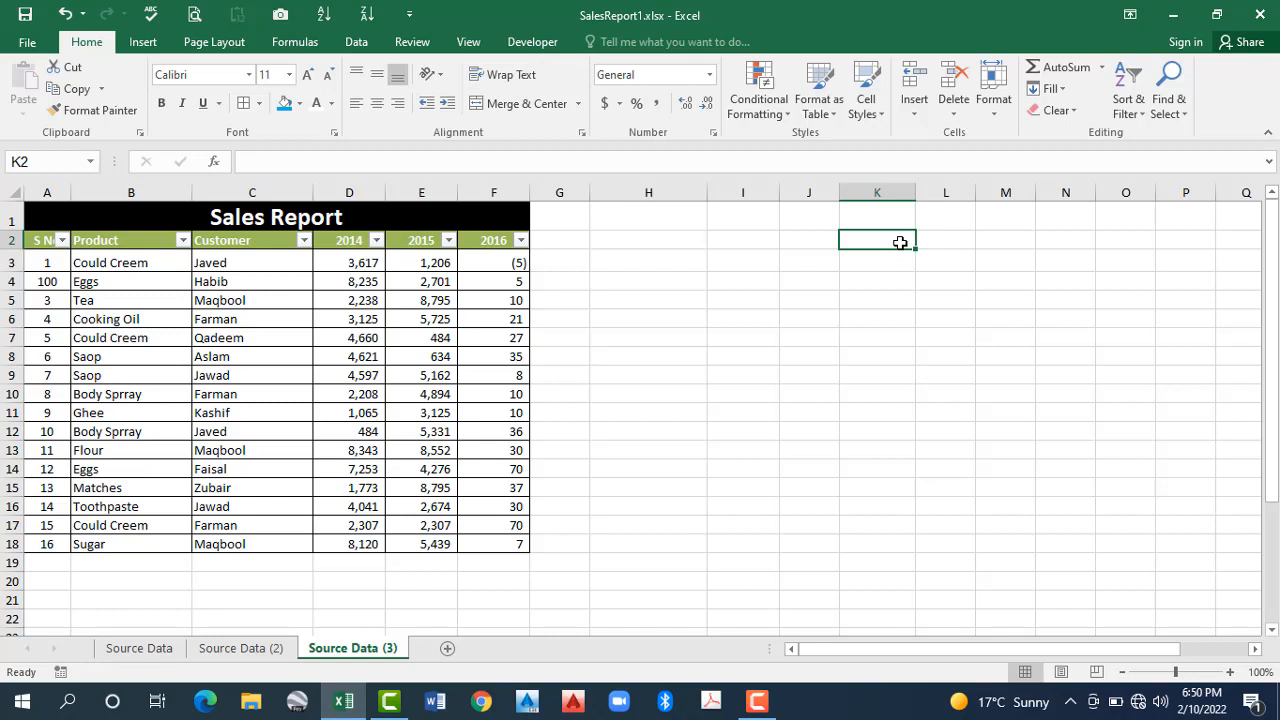
pyautogui.write('233')
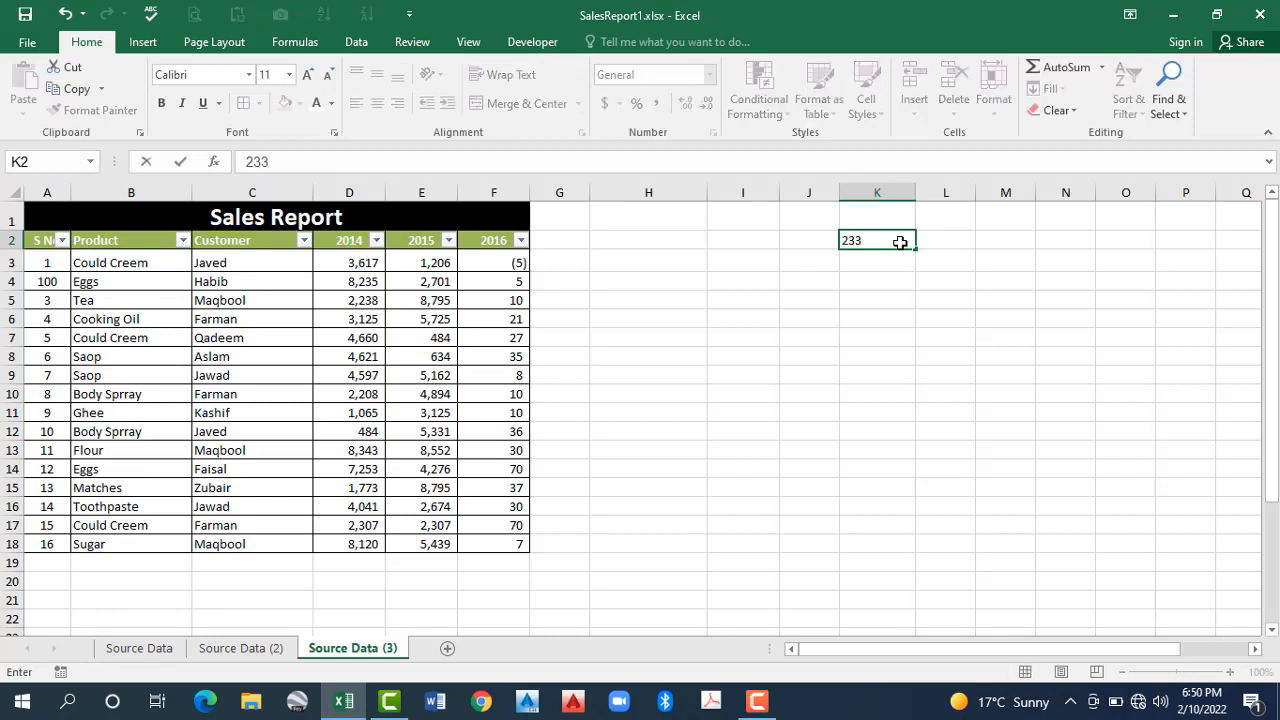
pyautogui.press('Return')
pyautogui.press('Return')
pyautogui.press('Return')
pyautogui.press('Return')
pyautogui.write('5669')
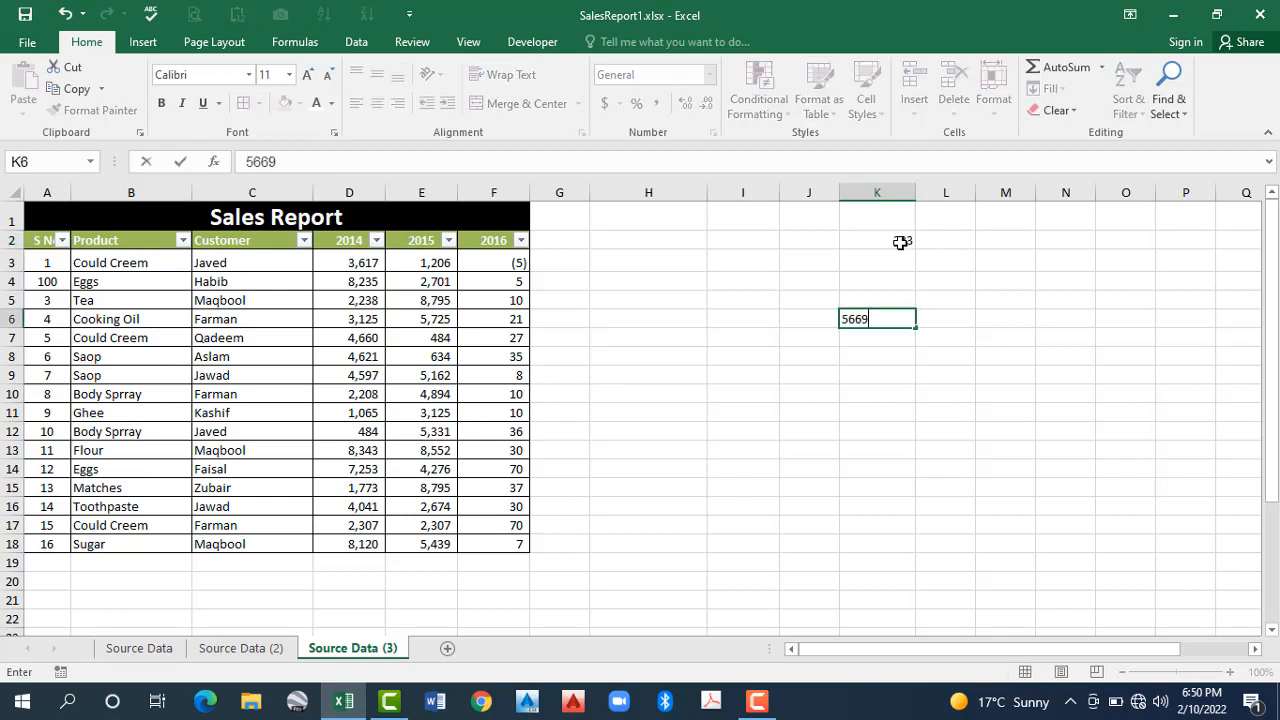
pyautogui.press('Return')
pyautogui.press('Return')
pyautogui.press('Return')
pyautogui.press('Return')
pyautogui.write('233')
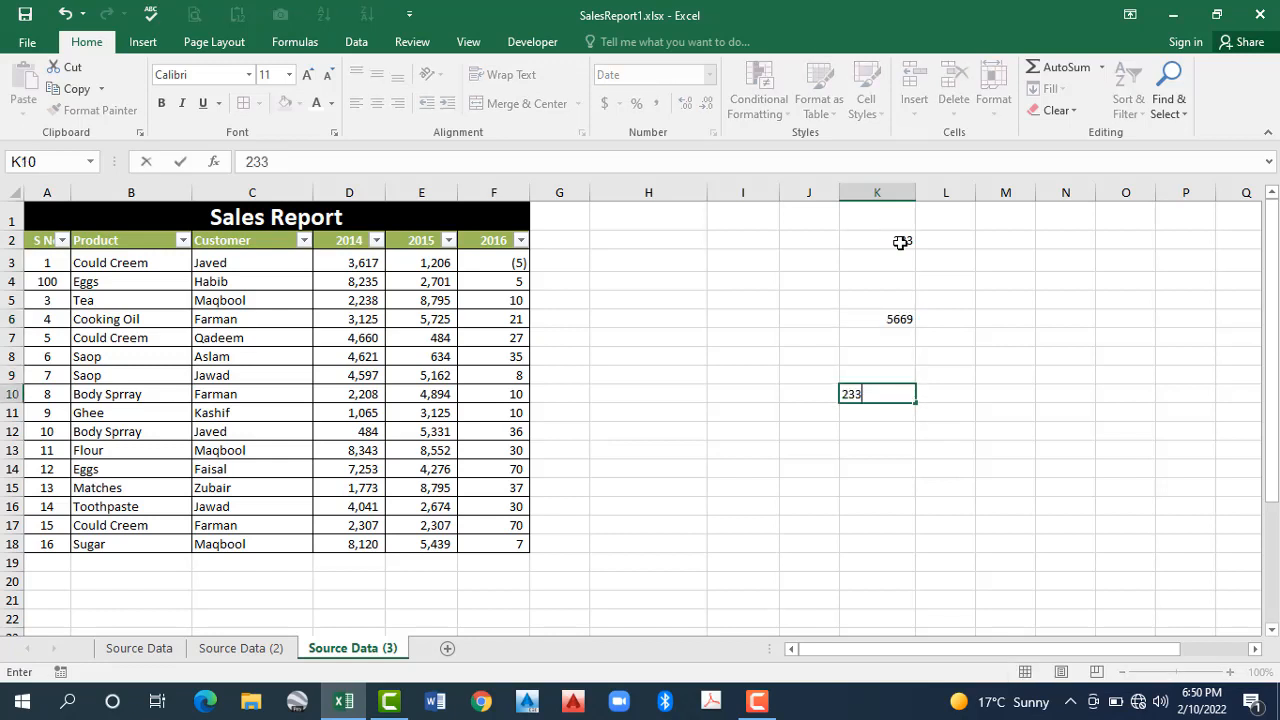
pyautogui.press('Return')
pyautogui.write('232')
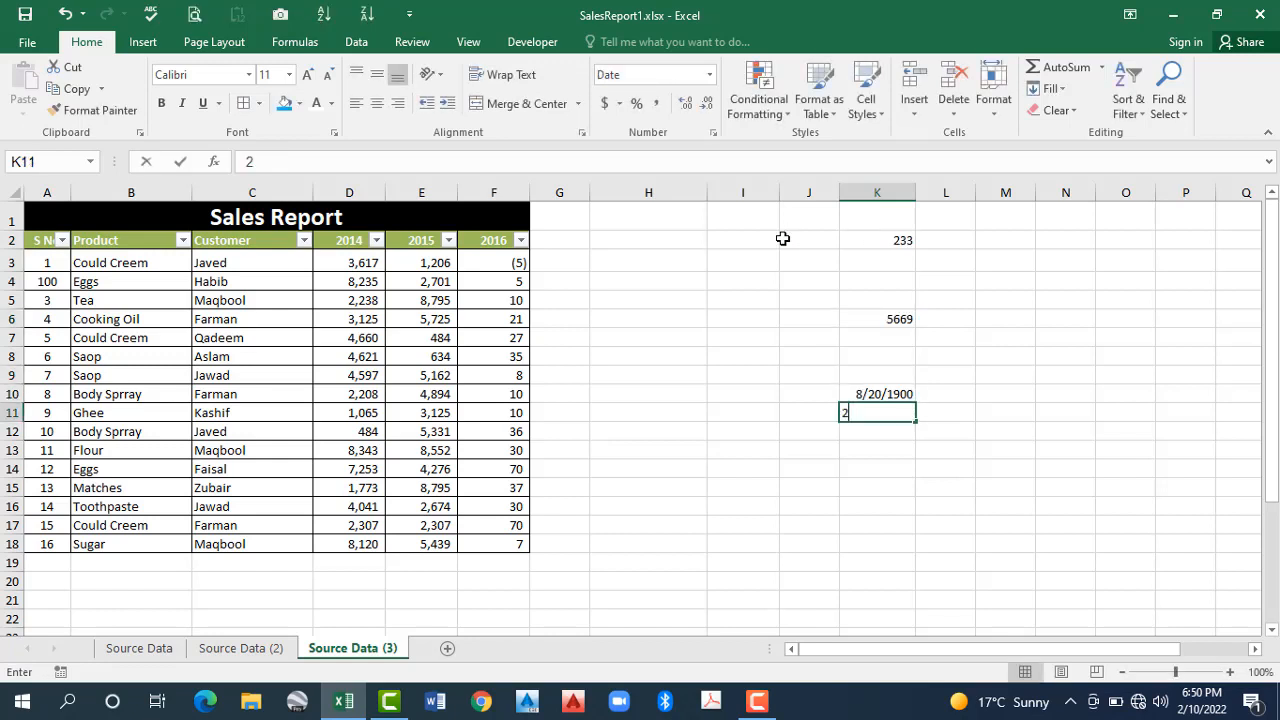
pyautogui.press('Return')
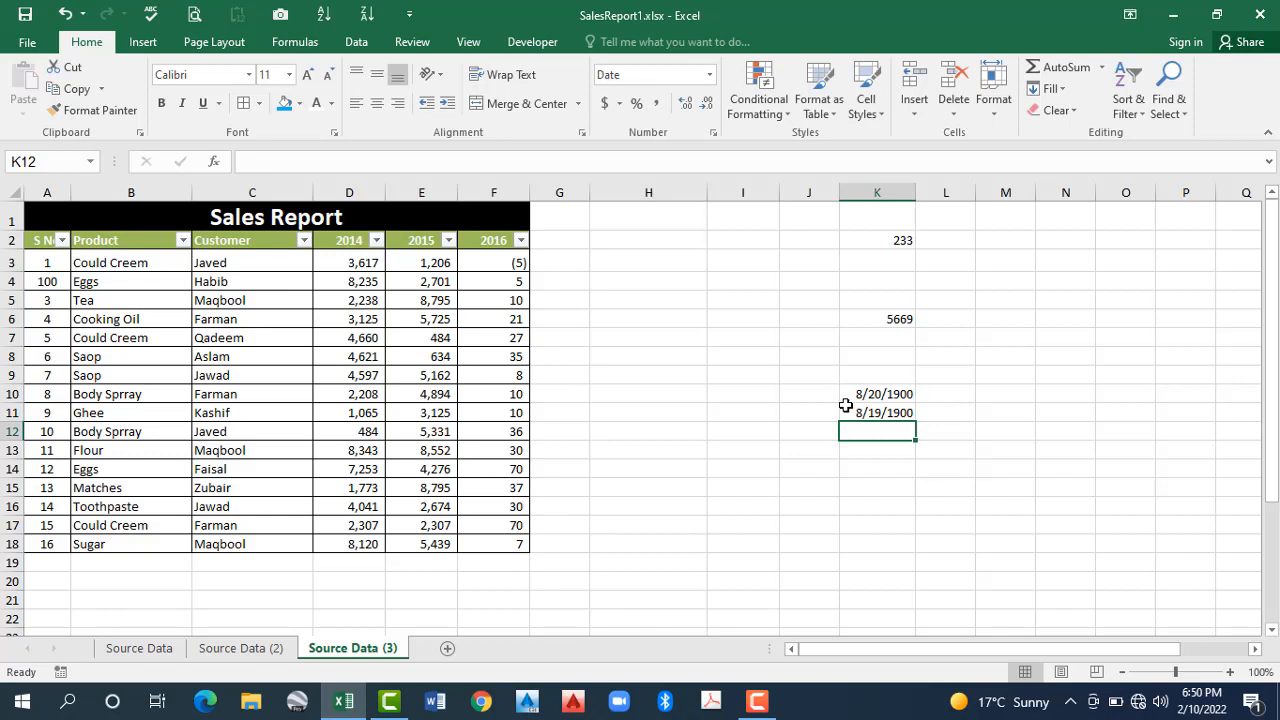
# Step: Shift the column K numbers down one row in General format so they start at K3, and copy K3:K17
pyautogui.moveTo(845, 402); pyautogui.dragTo(912, 411)
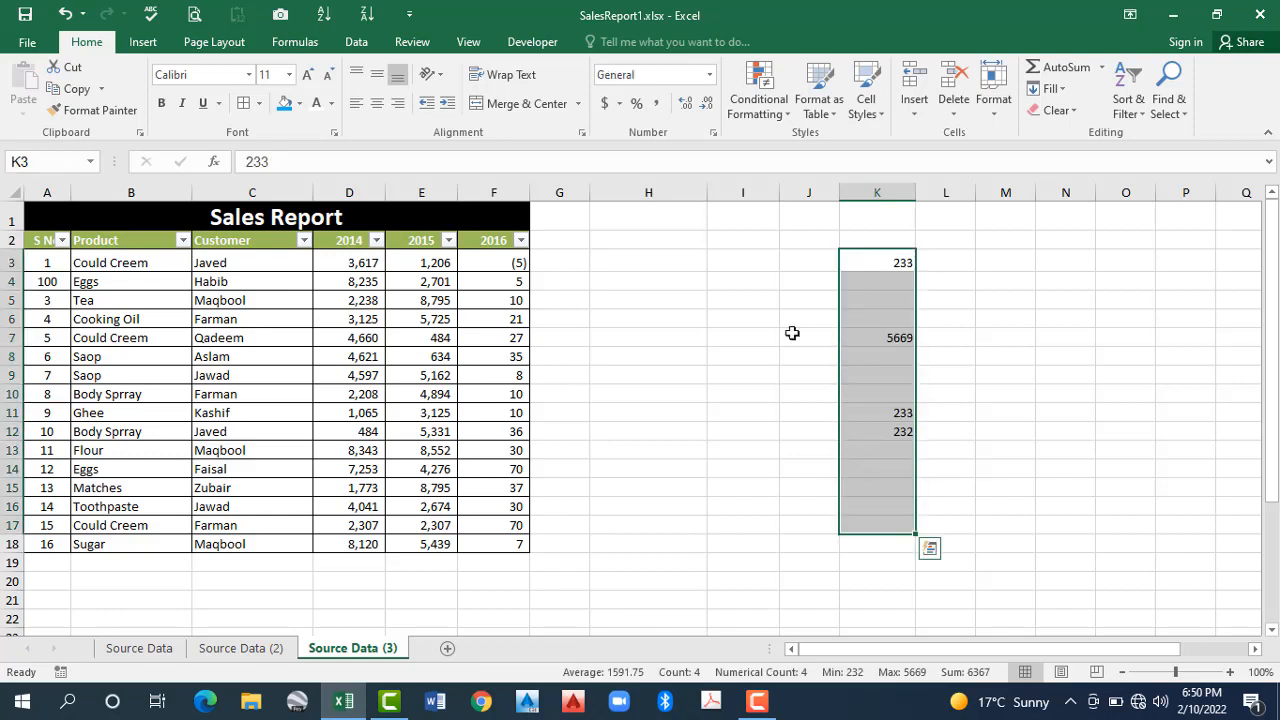
pyautogui.hotkey('ctrl', 'c')
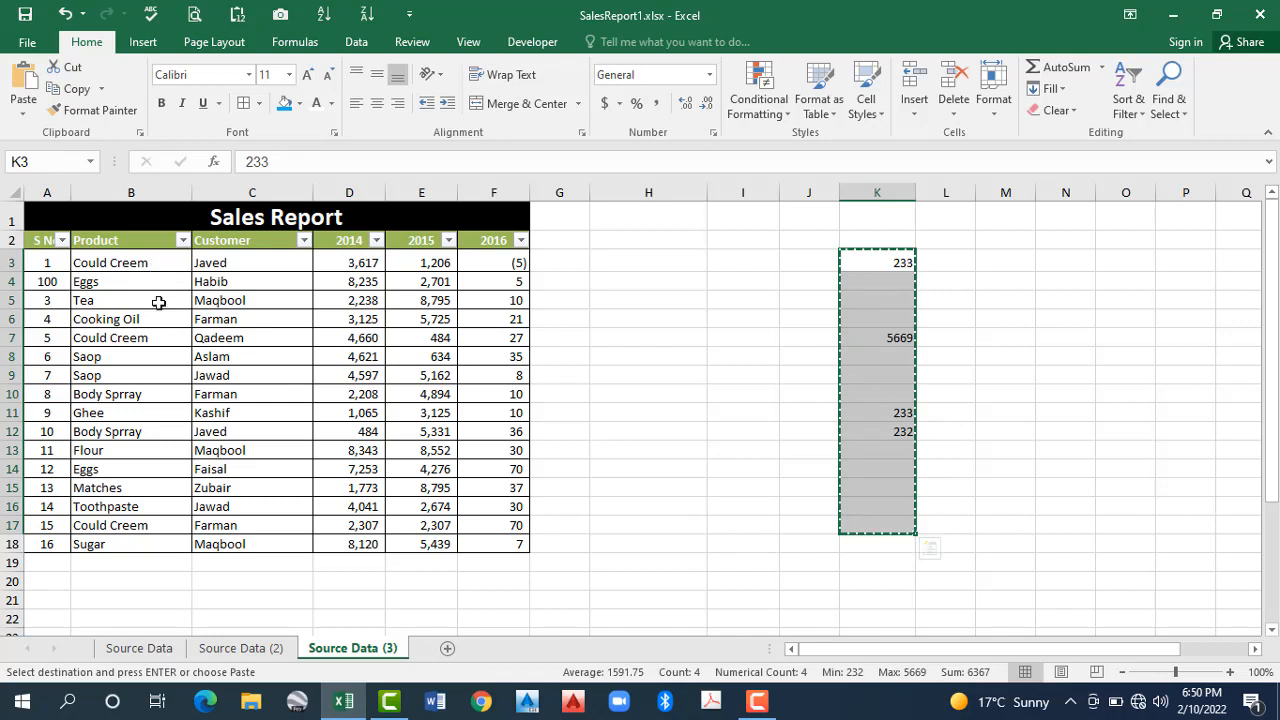
# Step: Try a regular paste of the copied cells over the Product column at B3, and undo it
pyautogui.click(158, 265)
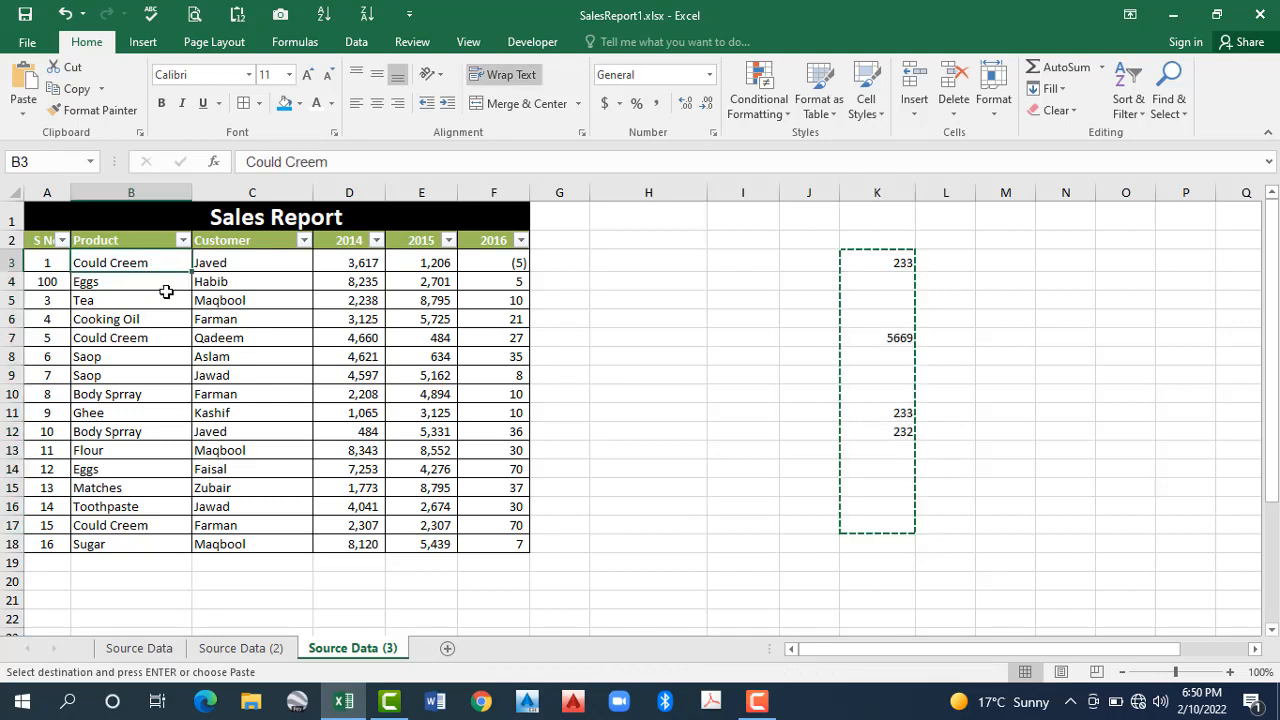
pyautogui.hotkey('ctrl', 'v')
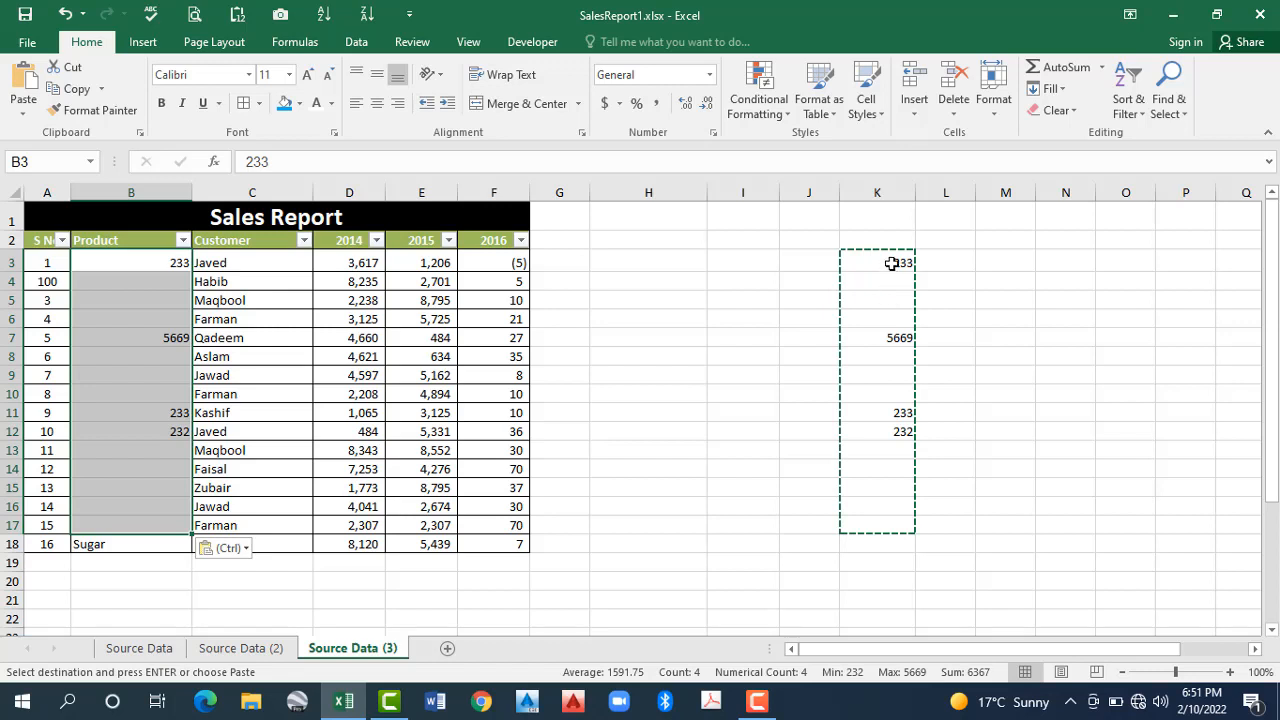
pyautogui.hotkey('ctrl', 'z')
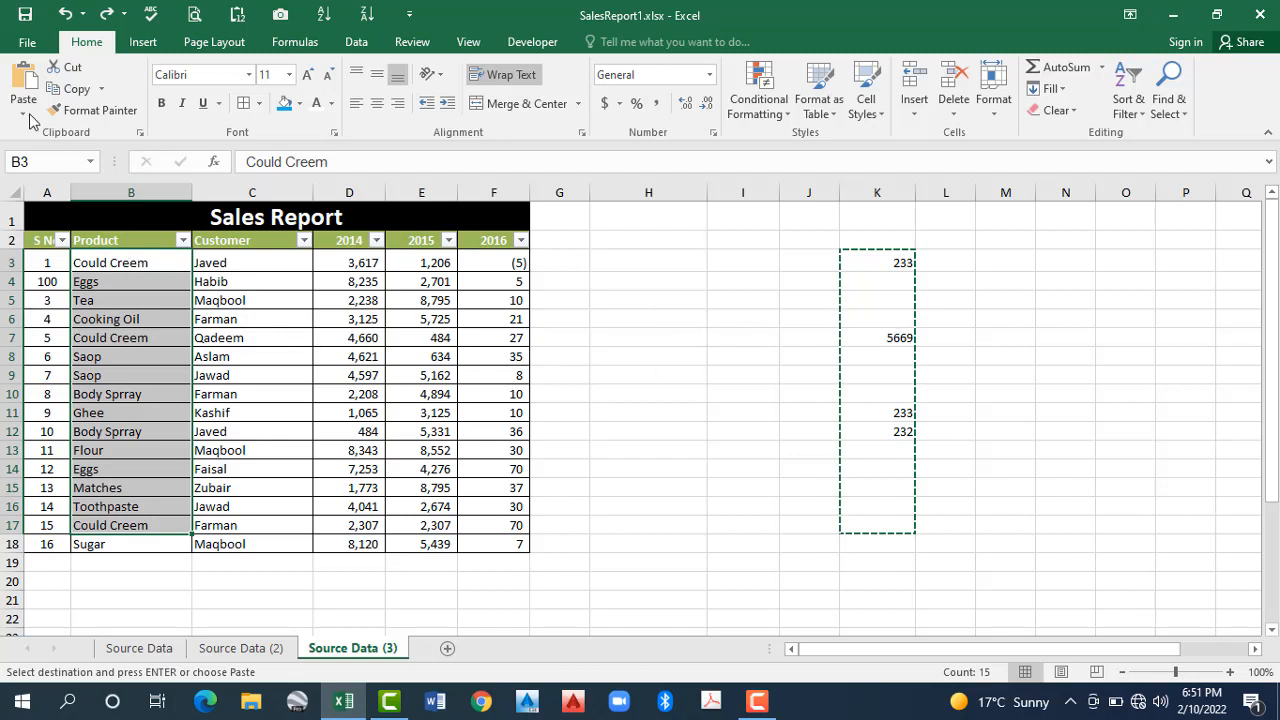
# Step: Paste the copied cells at B3 with Paste Special using Values and Skip blanks
pyautogui.hotkey('ctrl', 'alt', 'v')
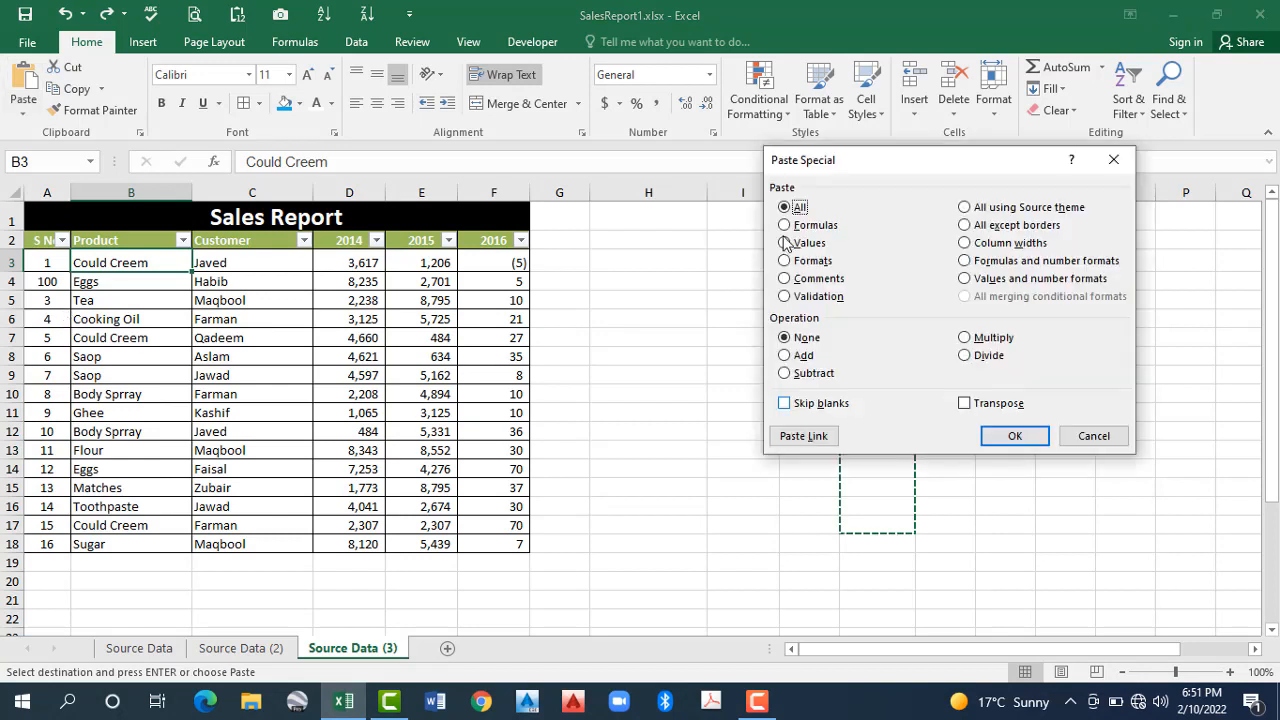
pyautogui.click(790, 403)
pyautogui.click(800, 243)
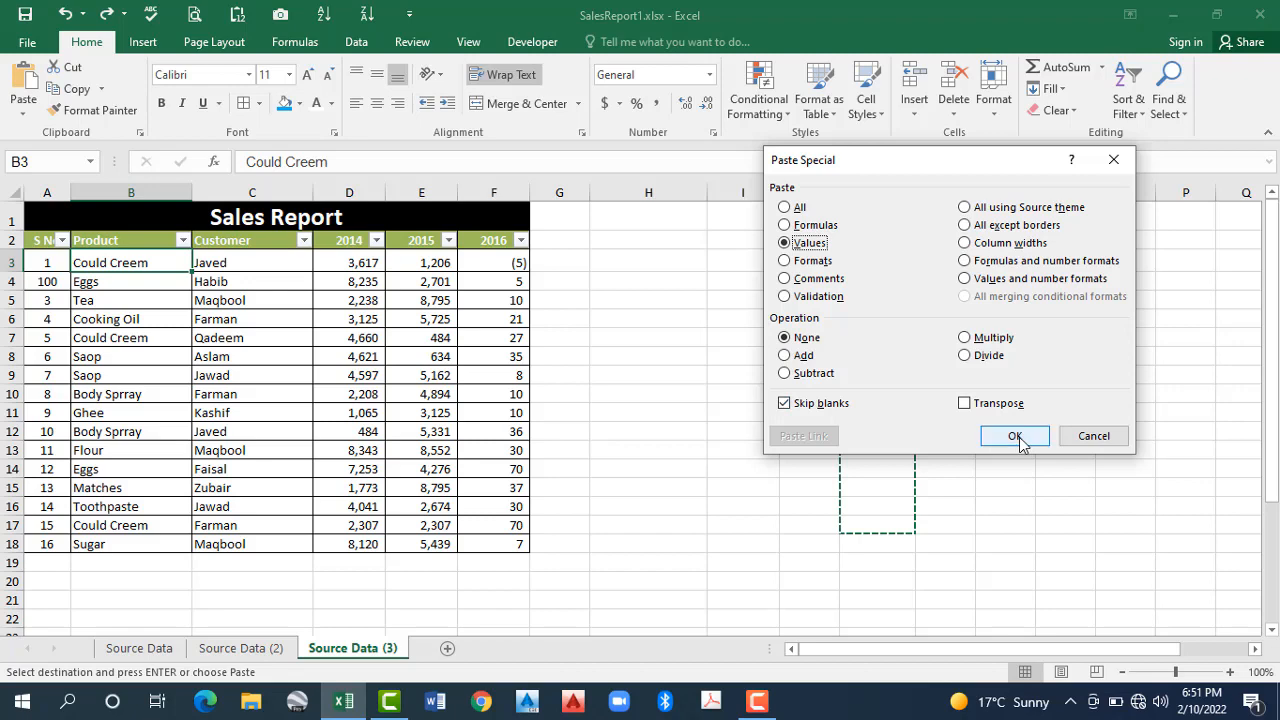
pyautogui.press('Return')
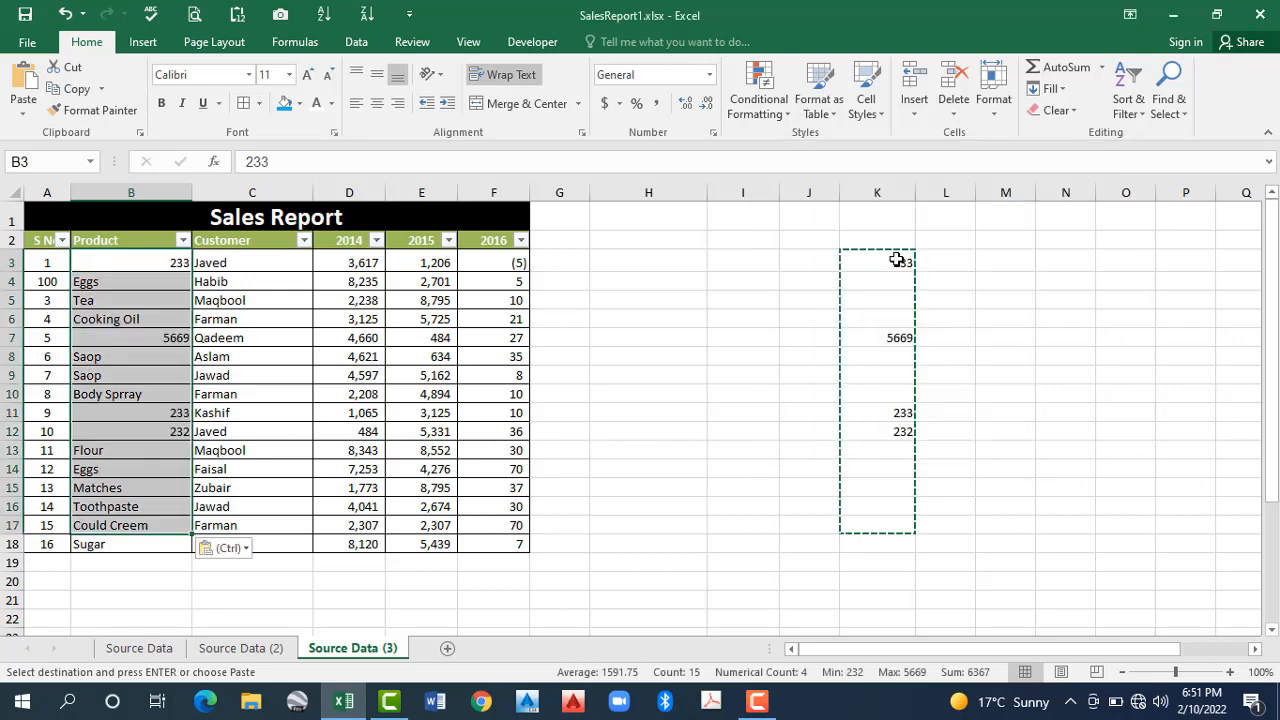
# Step: Compare the filled and blank source cells in K3:K17 with the matching cells in the Product column
pyautogui.click(896, 260)
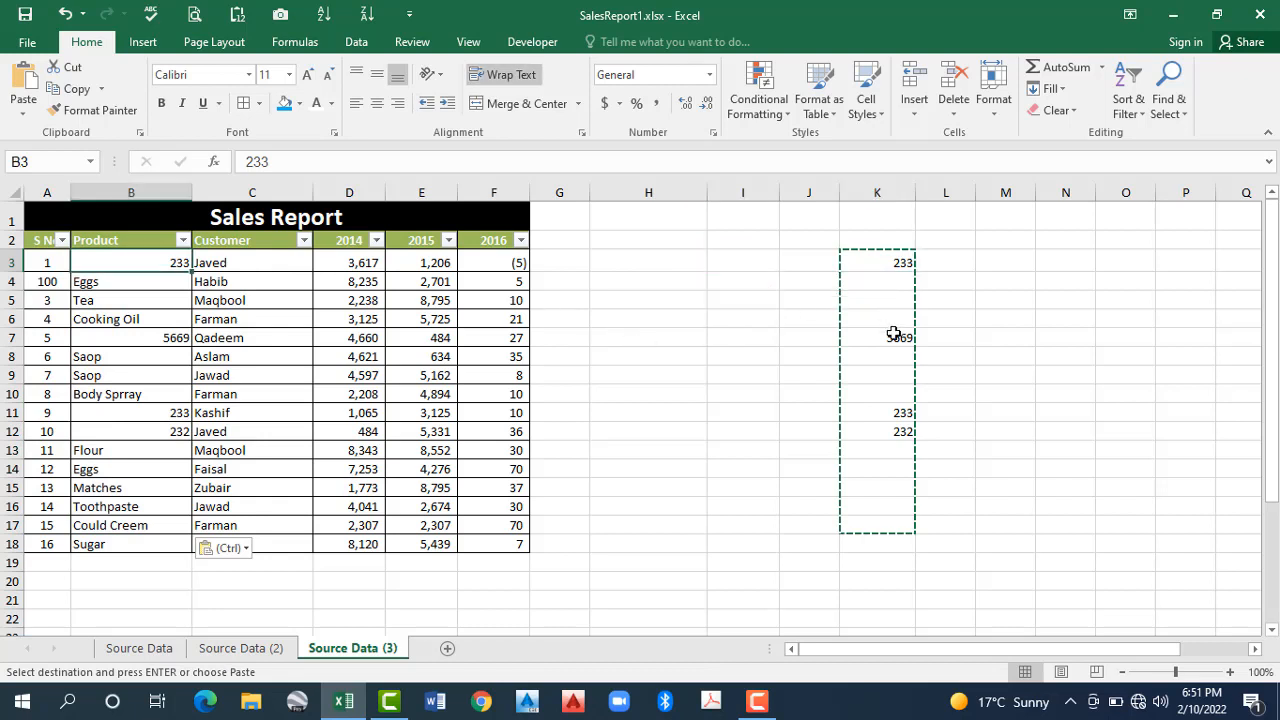
pyautogui.moveTo(894, 282); pyautogui.dragTo(894, 320)
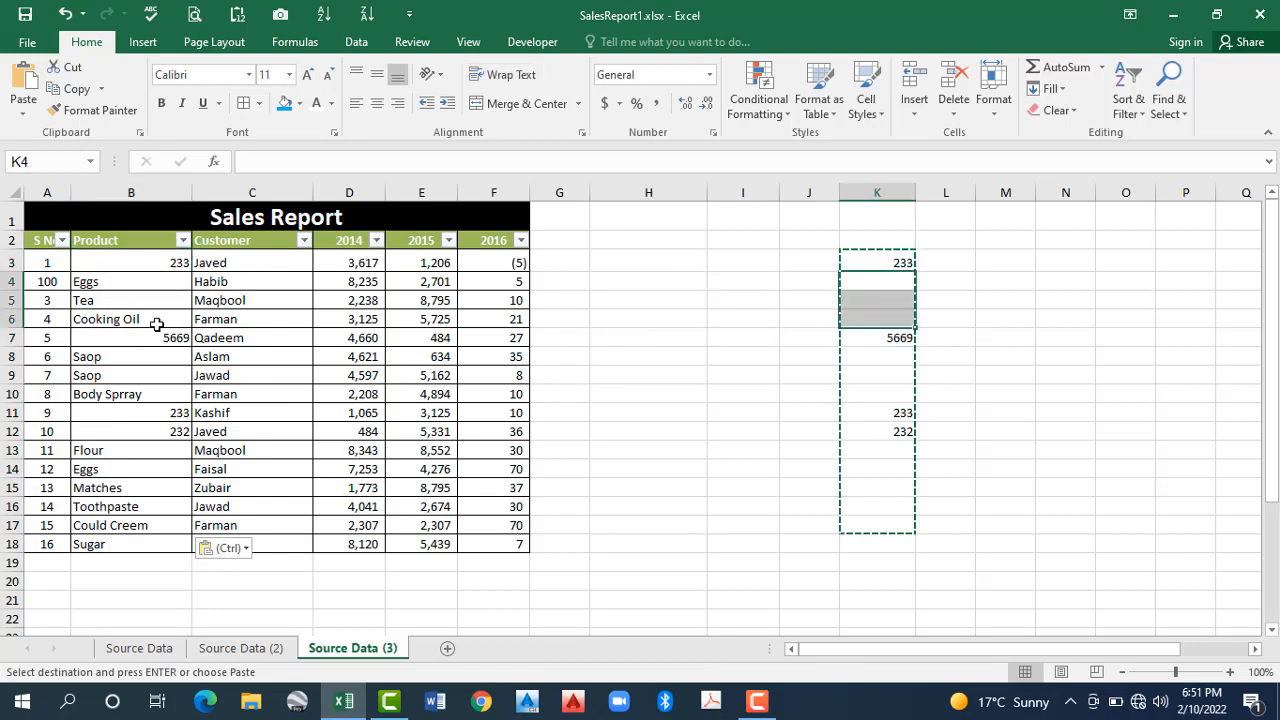
pyautogui.moveTo(110, 282); pyautogui.dragTo(110, 320)
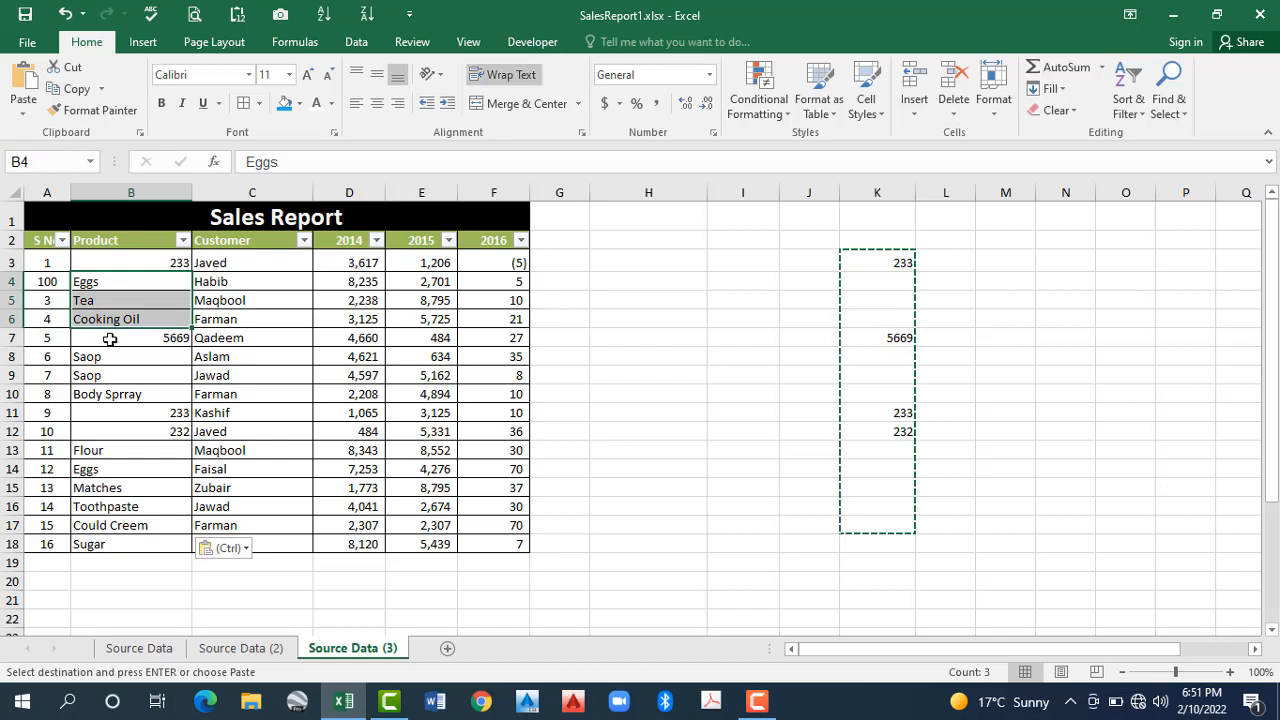
pyautogui.click(900, 340)
pyautogui.click(110, 339)
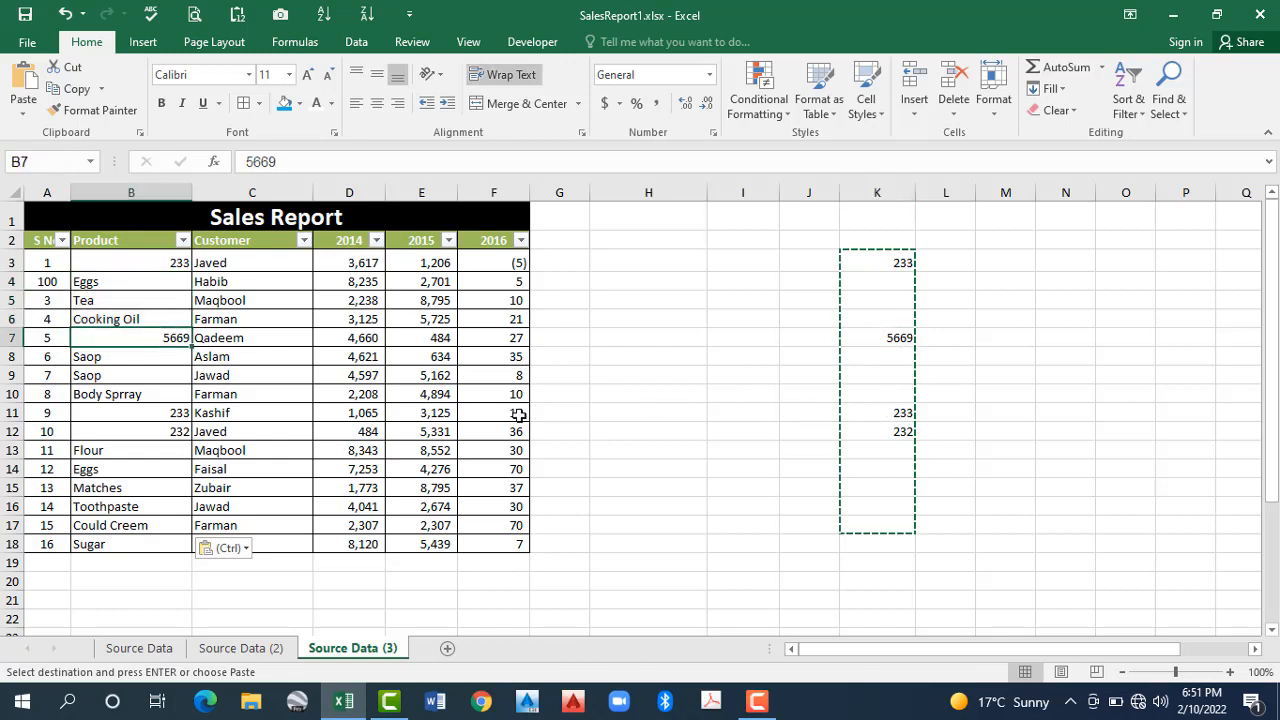
pyautogui.moveTo(900, 357); pyautogui.dragTo(901, 393)
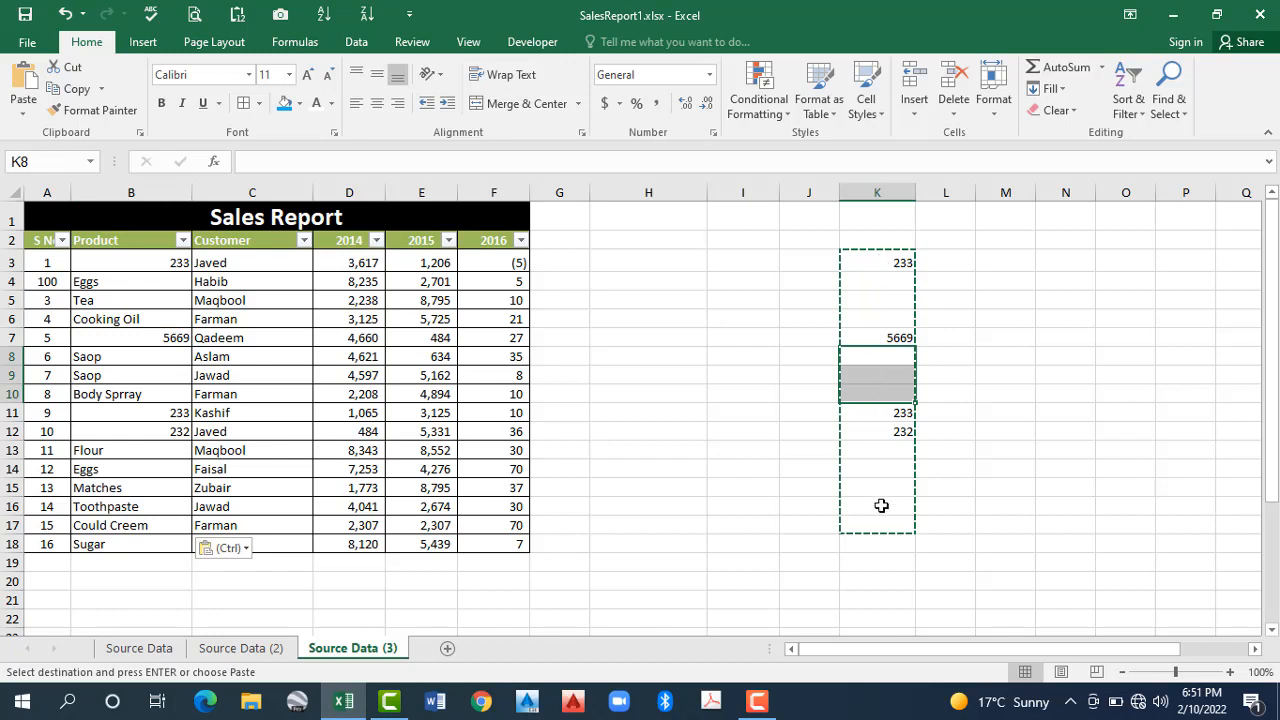
pyautogui.moveTo(881, 525); pyautogui.dragTo(881, 525)
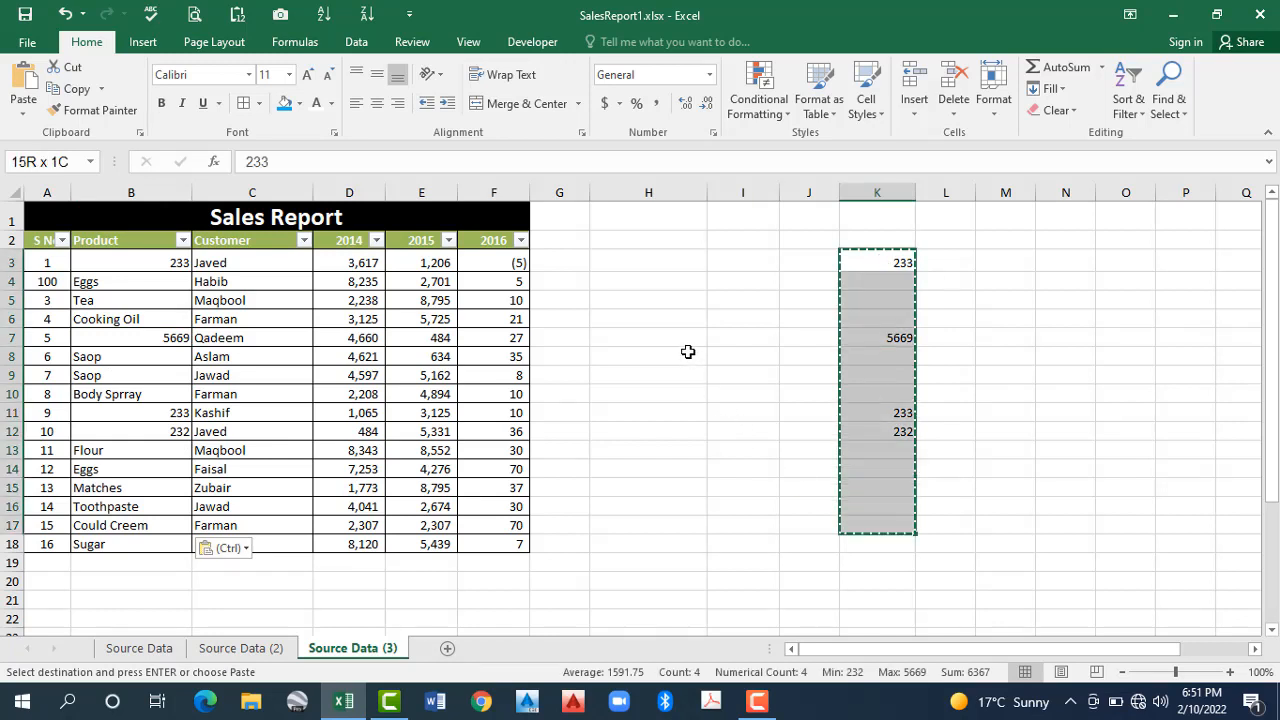
pyautogui.click(26, 108)
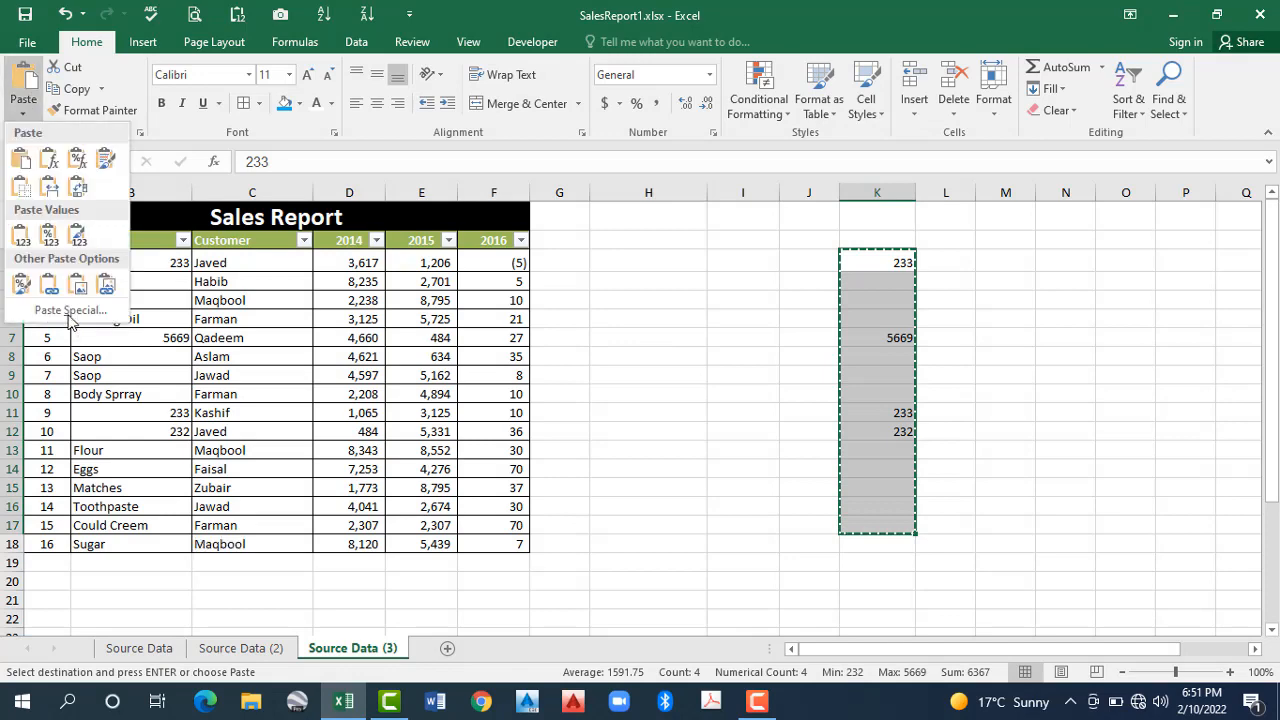
pyautogui.click(790, 284)
pyautogui.hotkey('ctrl', 'alt', 'v')
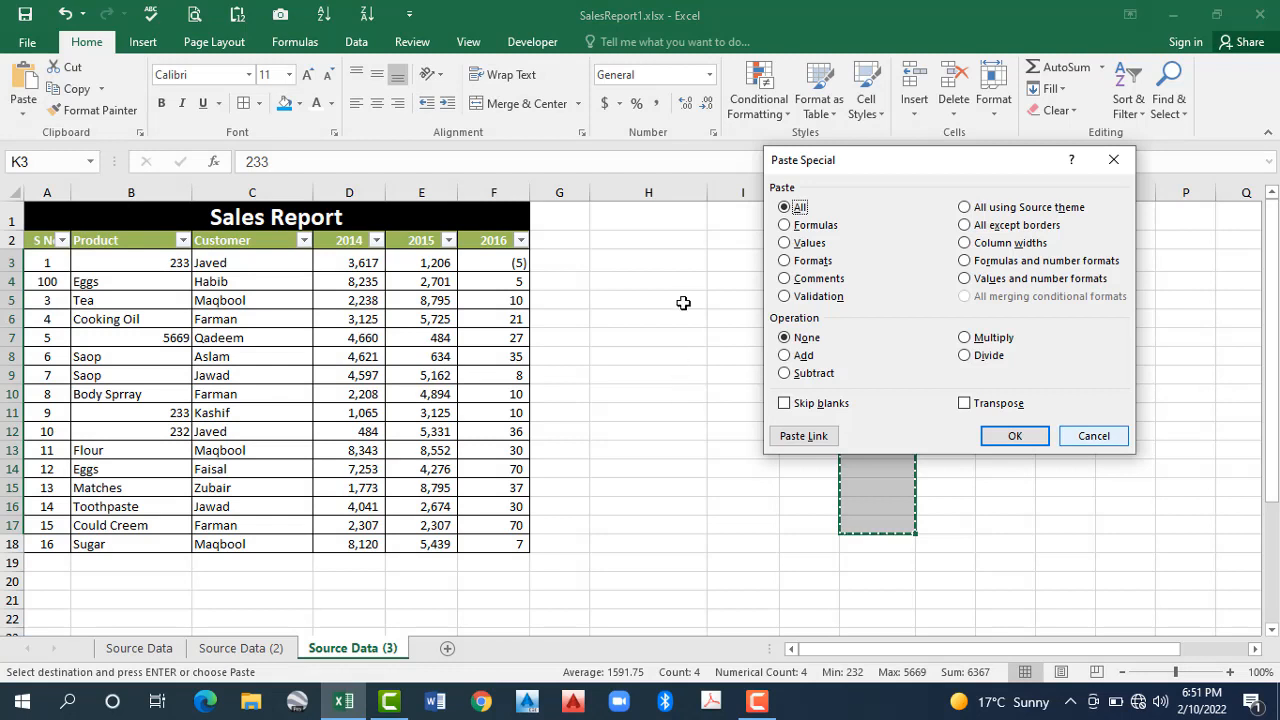
pyautogui.press('Return')
pyautogui.press('Left')
pyautogui.press('Left')
pyautogui.press('Left')
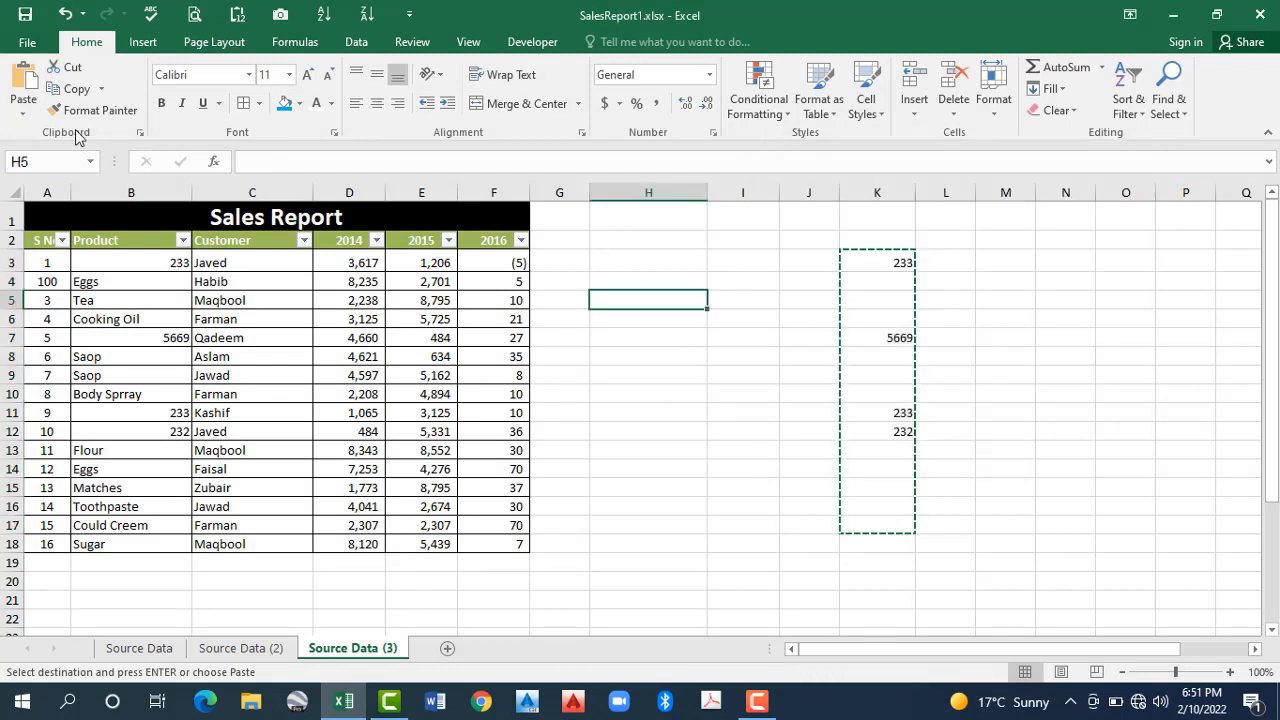
pyautogui.click(93, 110)
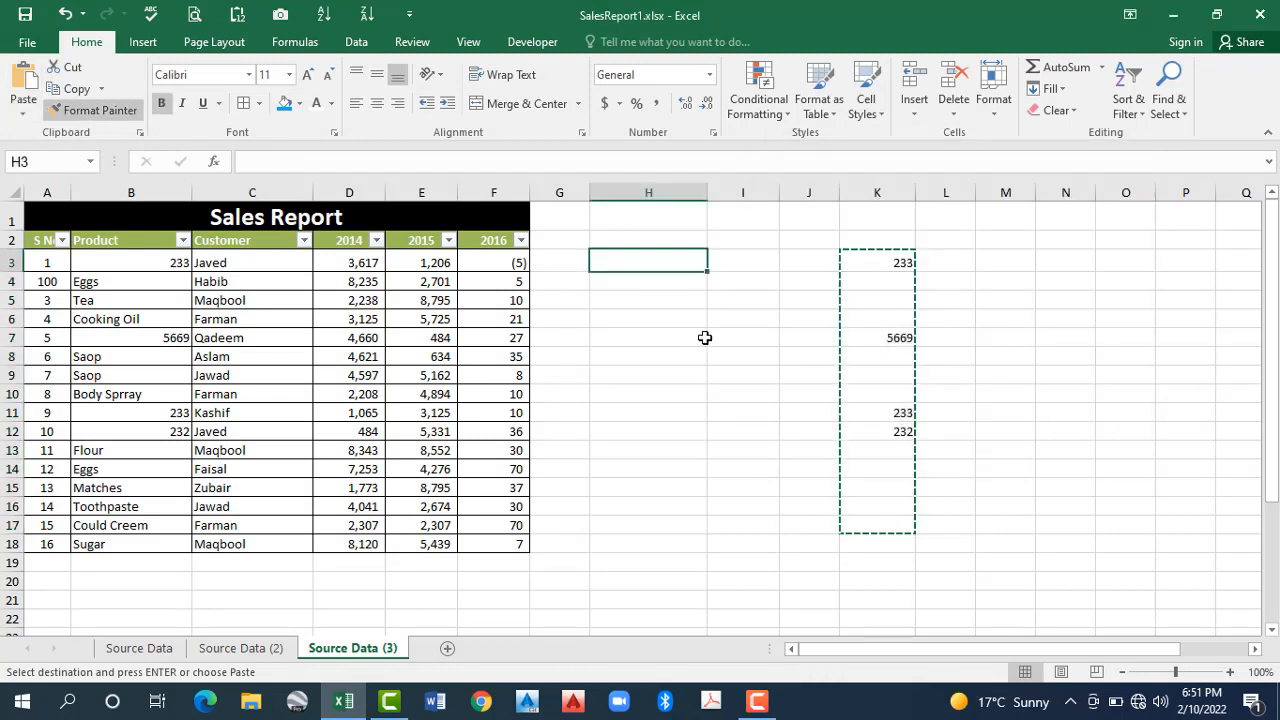
pyautogui.click(712, 309)
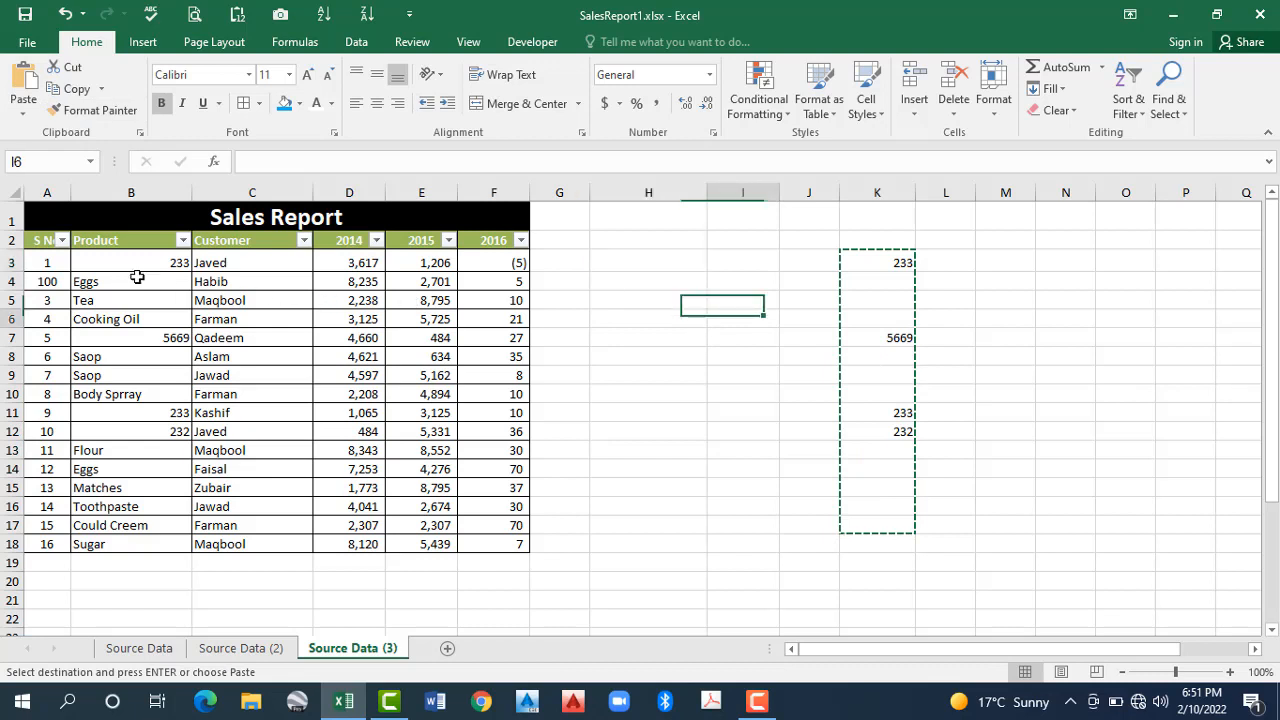
# Step: Format B3:B4 with blue fill and white text and B7:B8 with yellow fill and bold, and add borders to H3:H15
pyautogui.moveTo(133, 268); pyautogui.dragTo(240, 263)
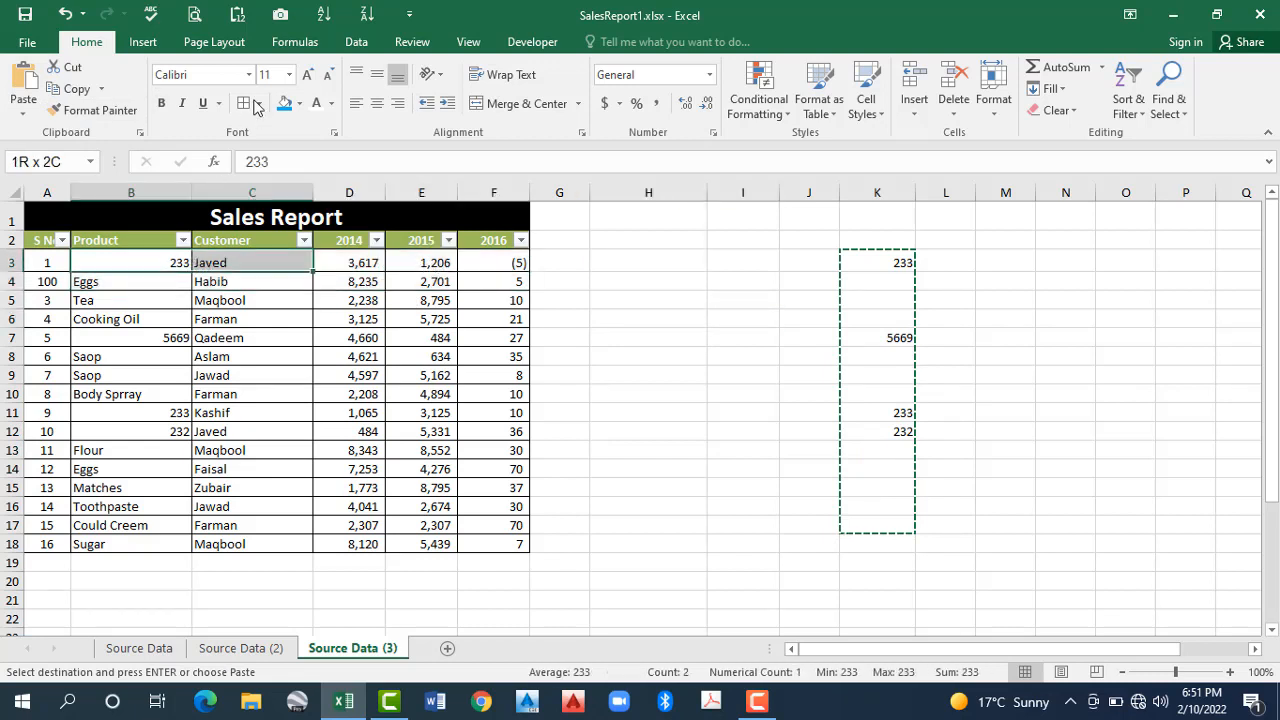
pyautogui.moveTo(135, 263); pyautogui.dragTo(140, 282)
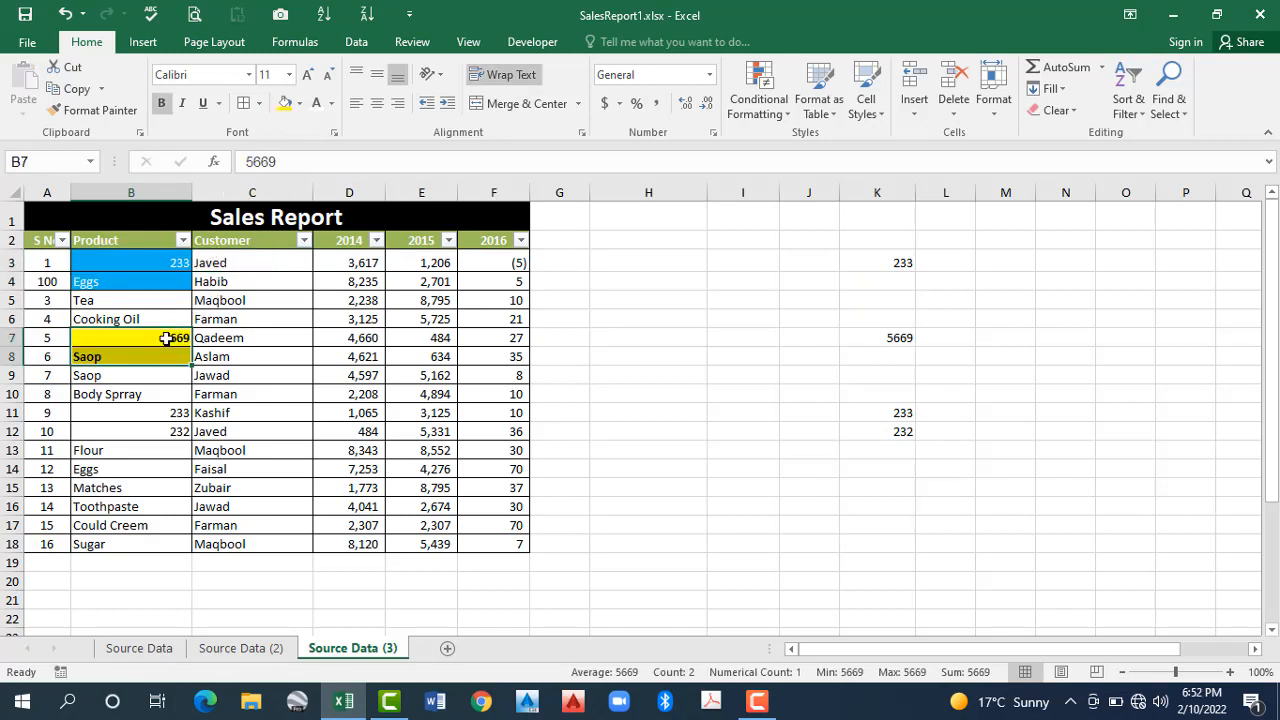
pyautogui.moveTo(648, 374); pyautogui.dragTo(660, 357)
pyautogui.moveTo(695, 272); pyautogui.dragTo(650, 488)
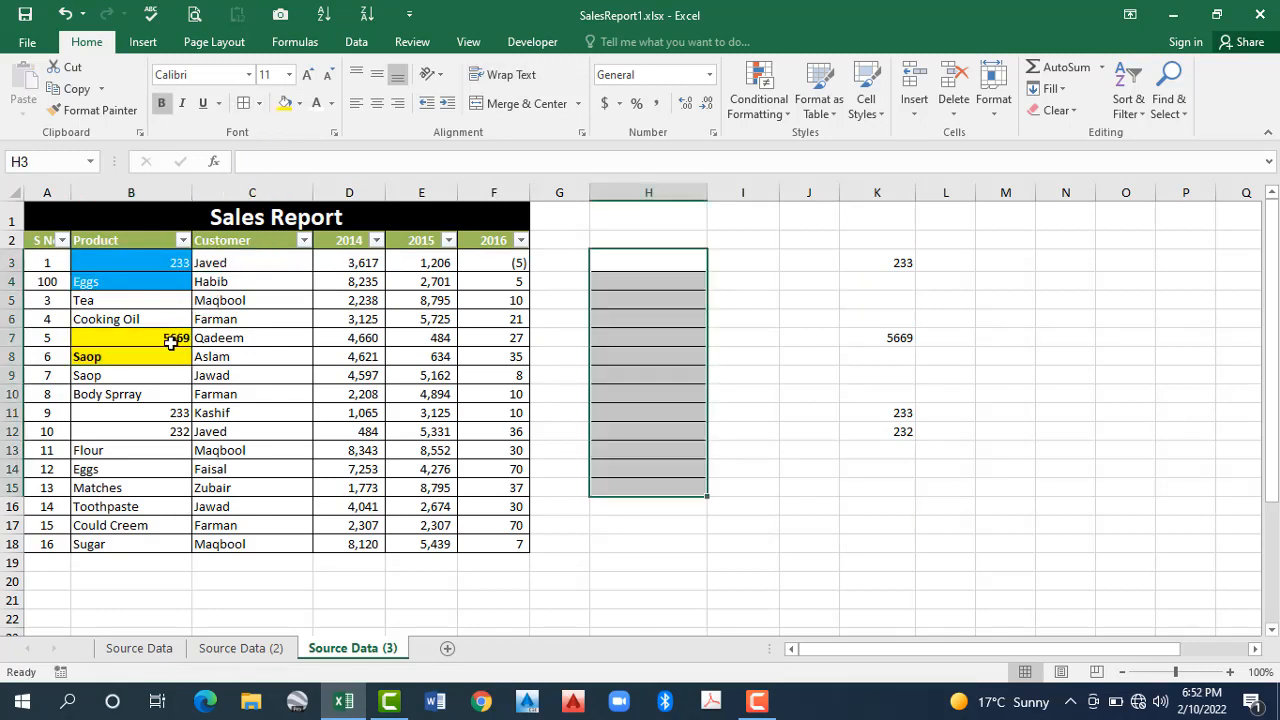
# Step: Copy the formatting of B7 with Format Painter to H3, and again to the whole range H3:H15
pyautogui.click(171, 341)
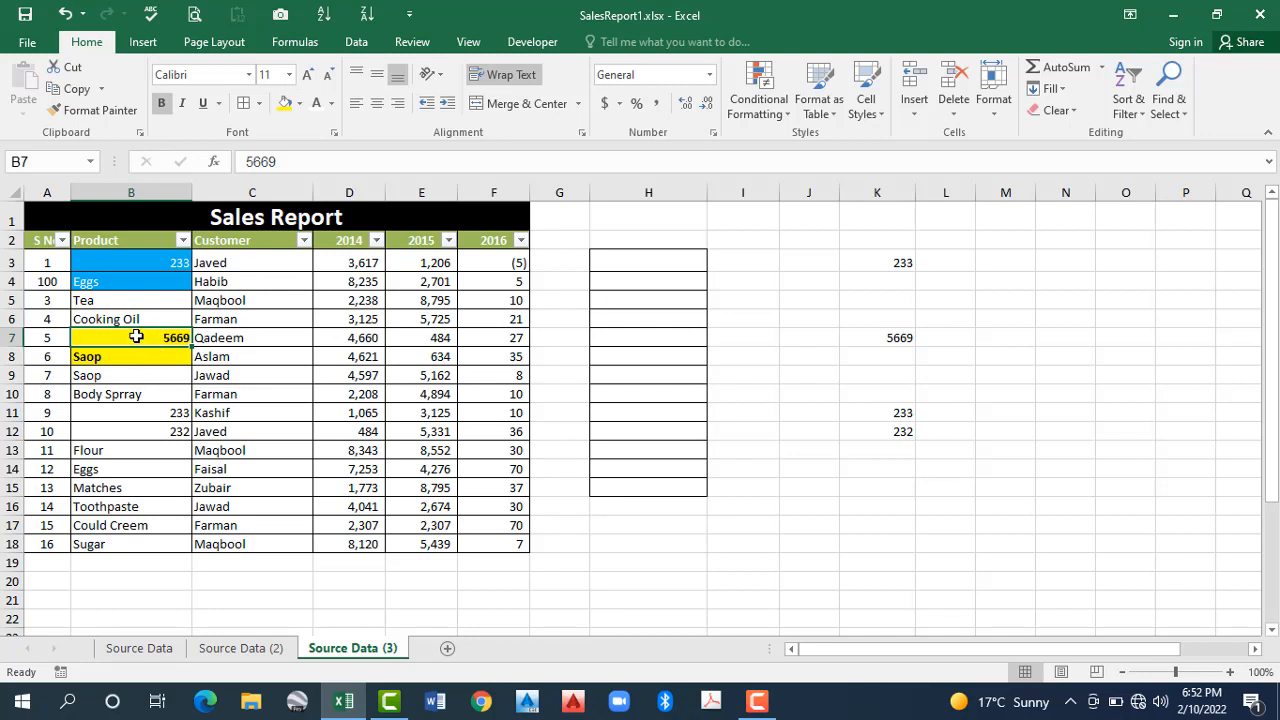
pyautogui.click(106, 111)
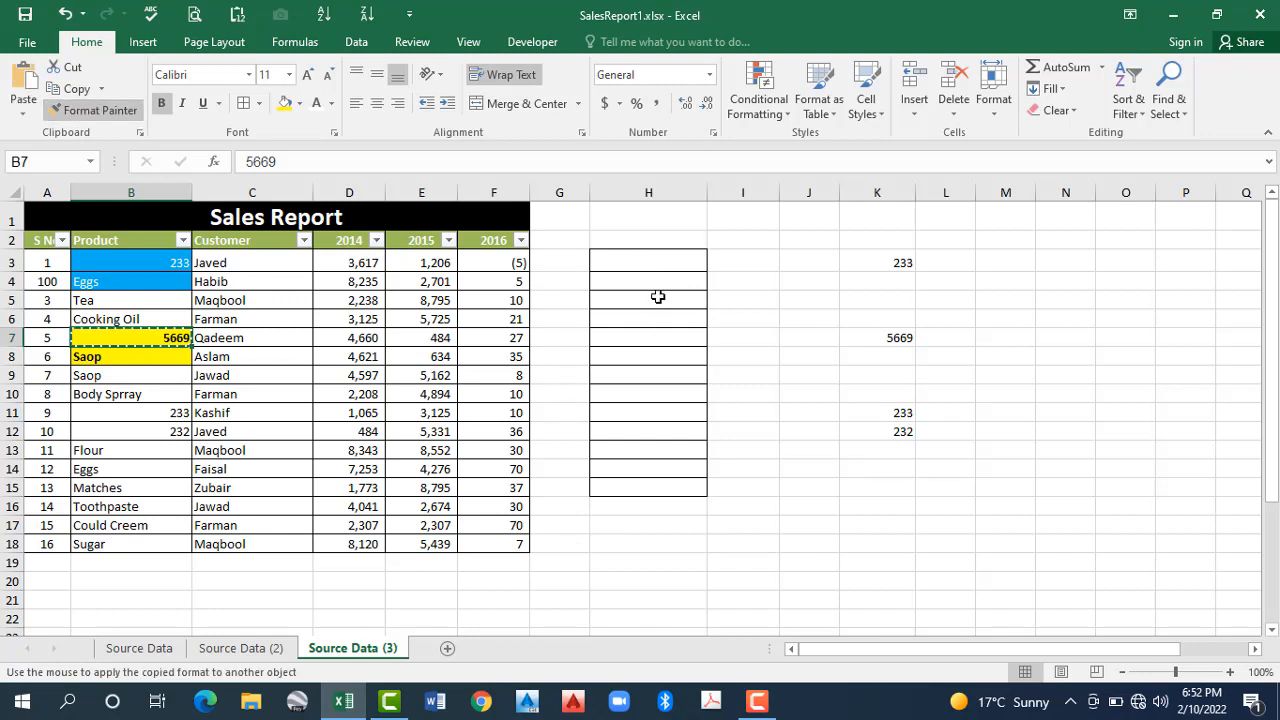
pyautogui.click(655, 263)
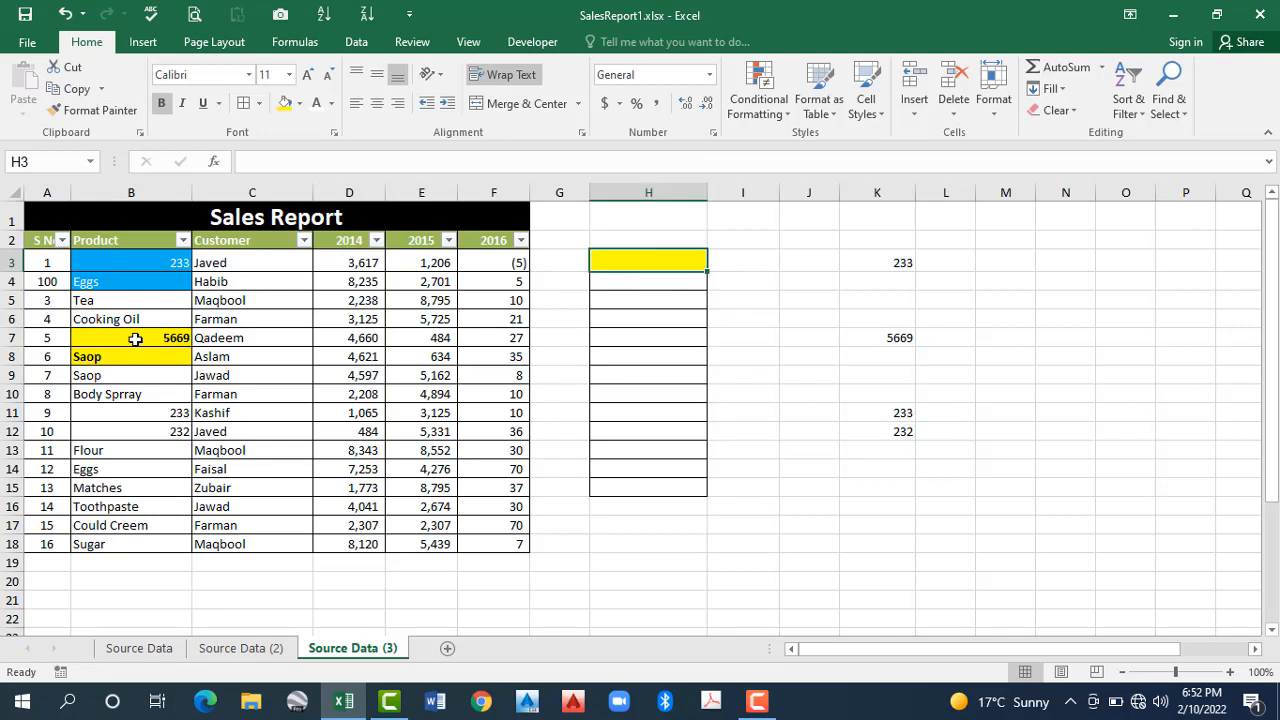
pyautogui.click(85, 112)
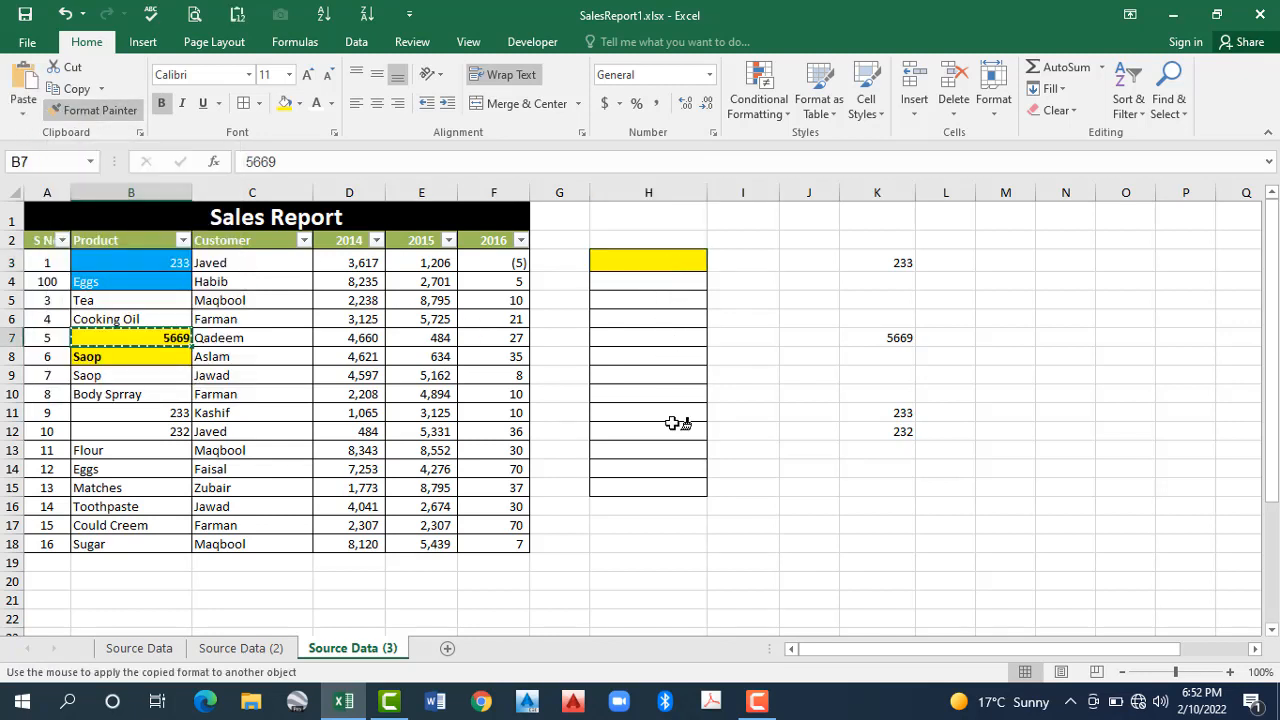
pyautogui.moveTo(672, 487); pyautogui.dragTo(646, 350)
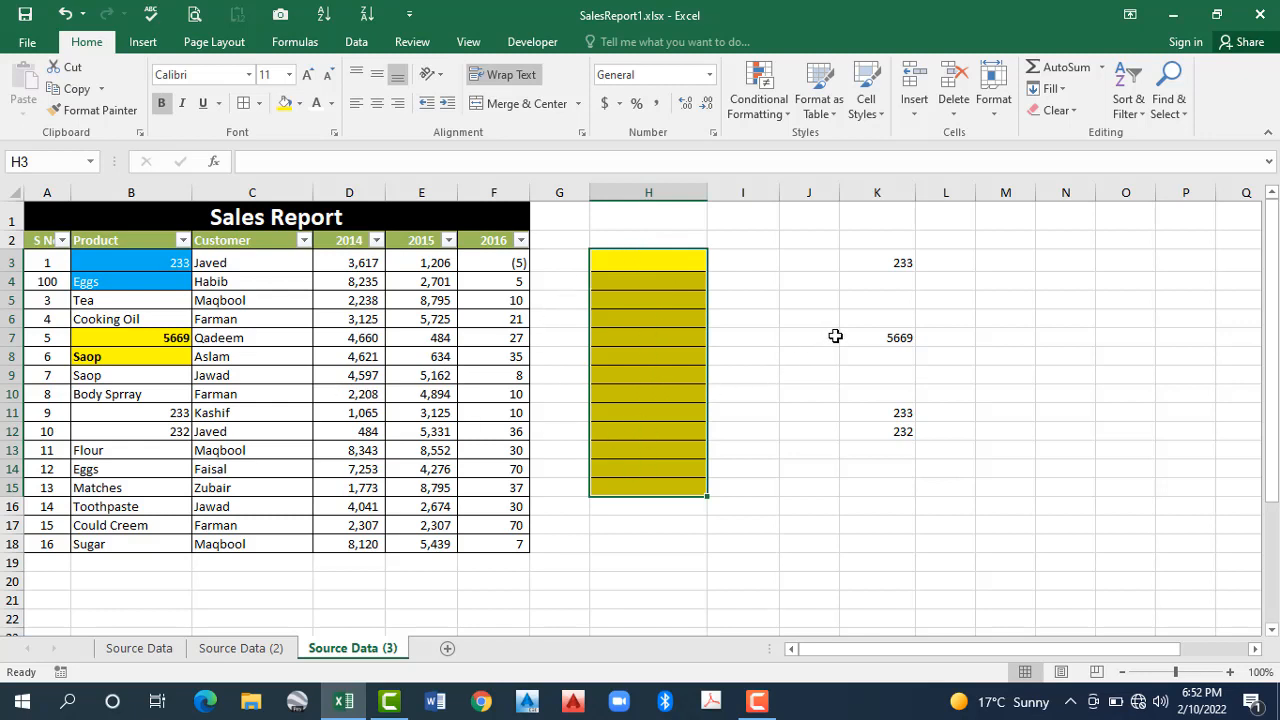
pyautogui.click(747, 283)
pyautogui.click(877, 357)
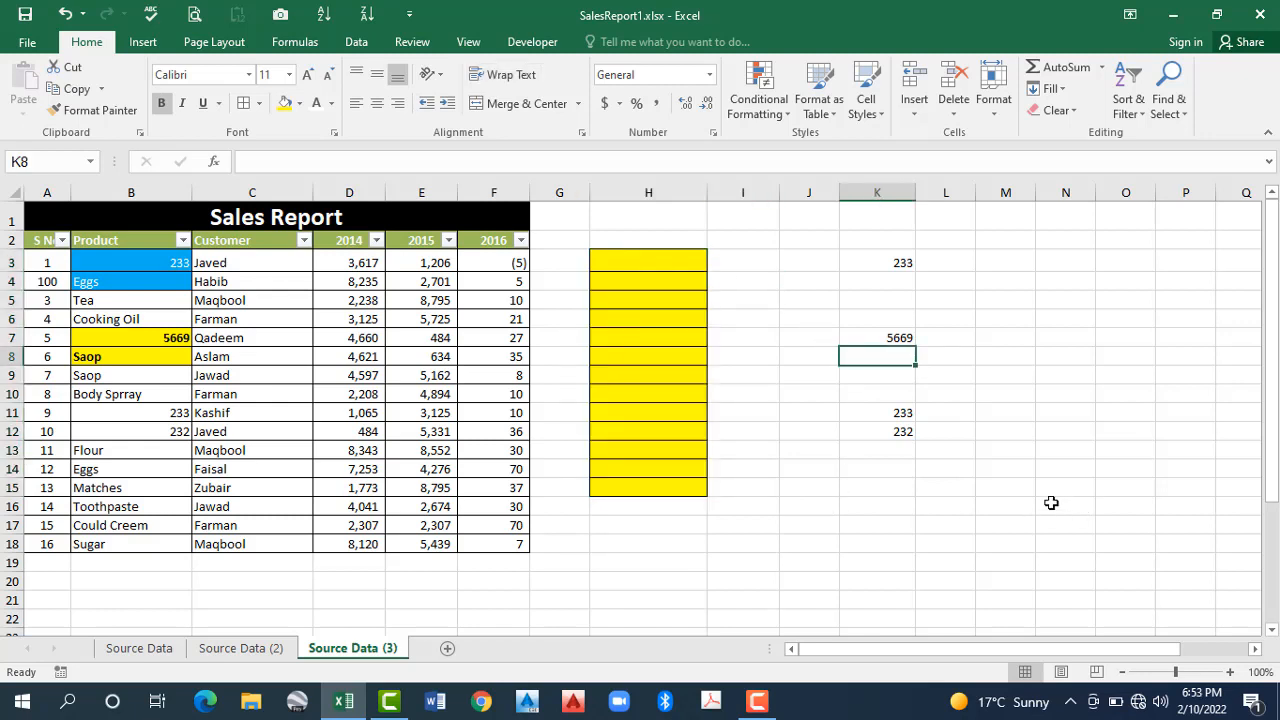
pyautogui.click(1051, 503)
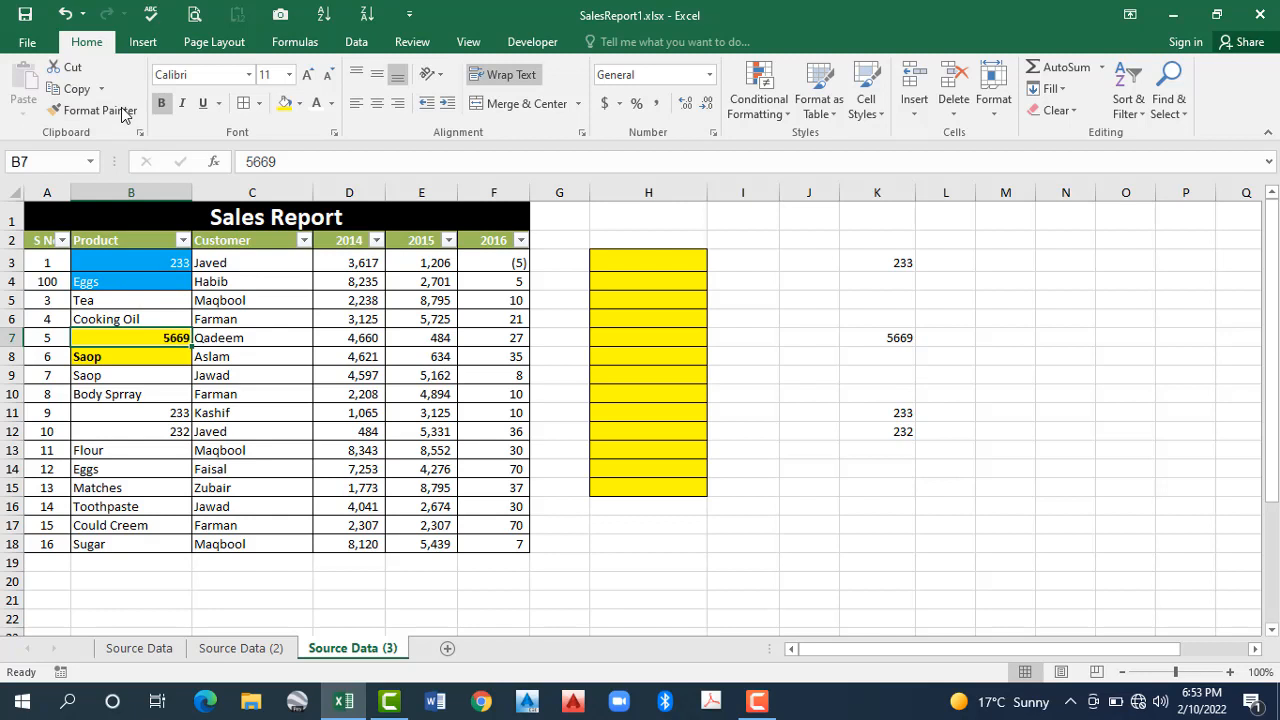
# Step: Copy the formatting of B7 repeatedly with a locked Format Painter to K7, N8, N14, J12, K3, L5, L10, L14, J16 and L17
pyautogui.click(123, 113)
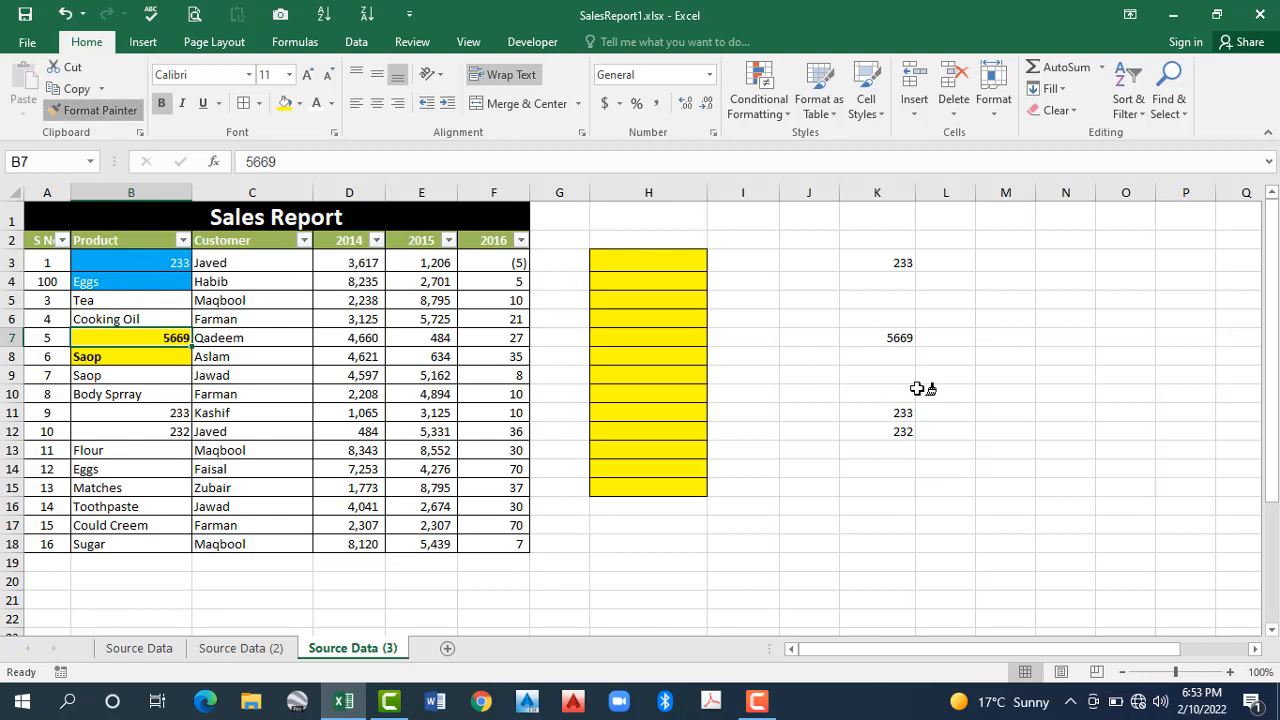
pyautogui.click(891, 337)
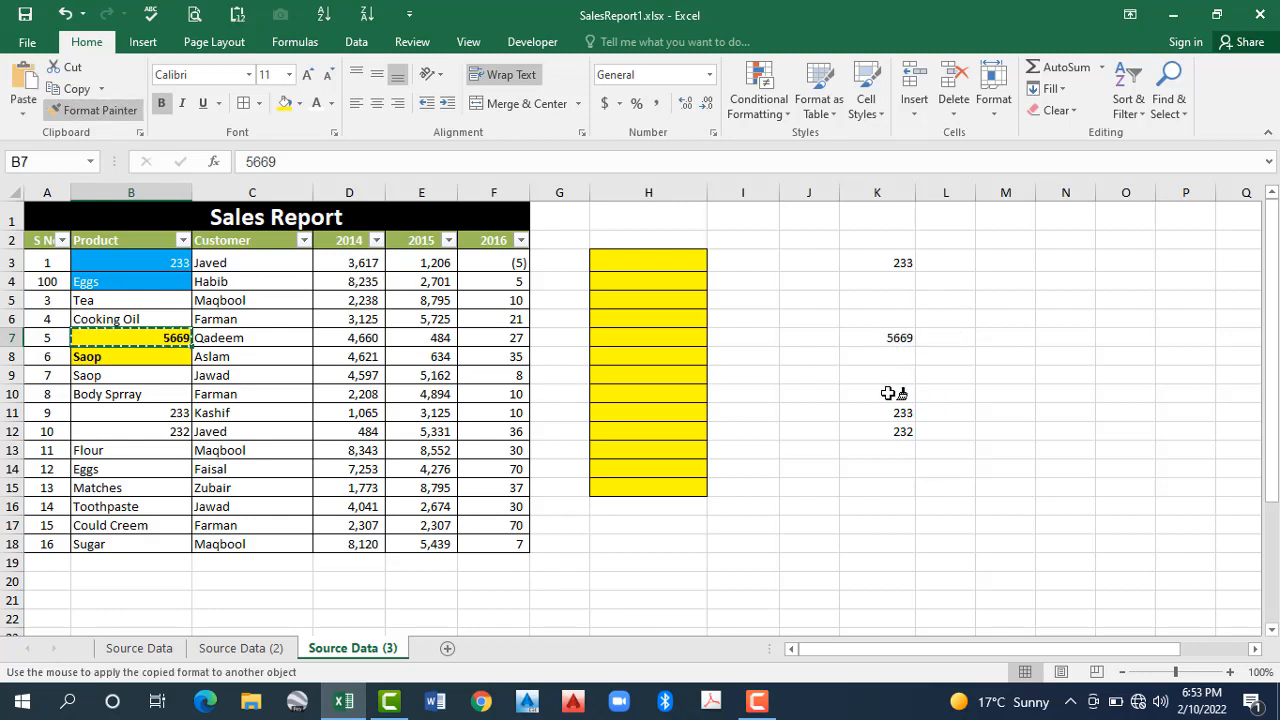
pyautogui.click(1068, 357)
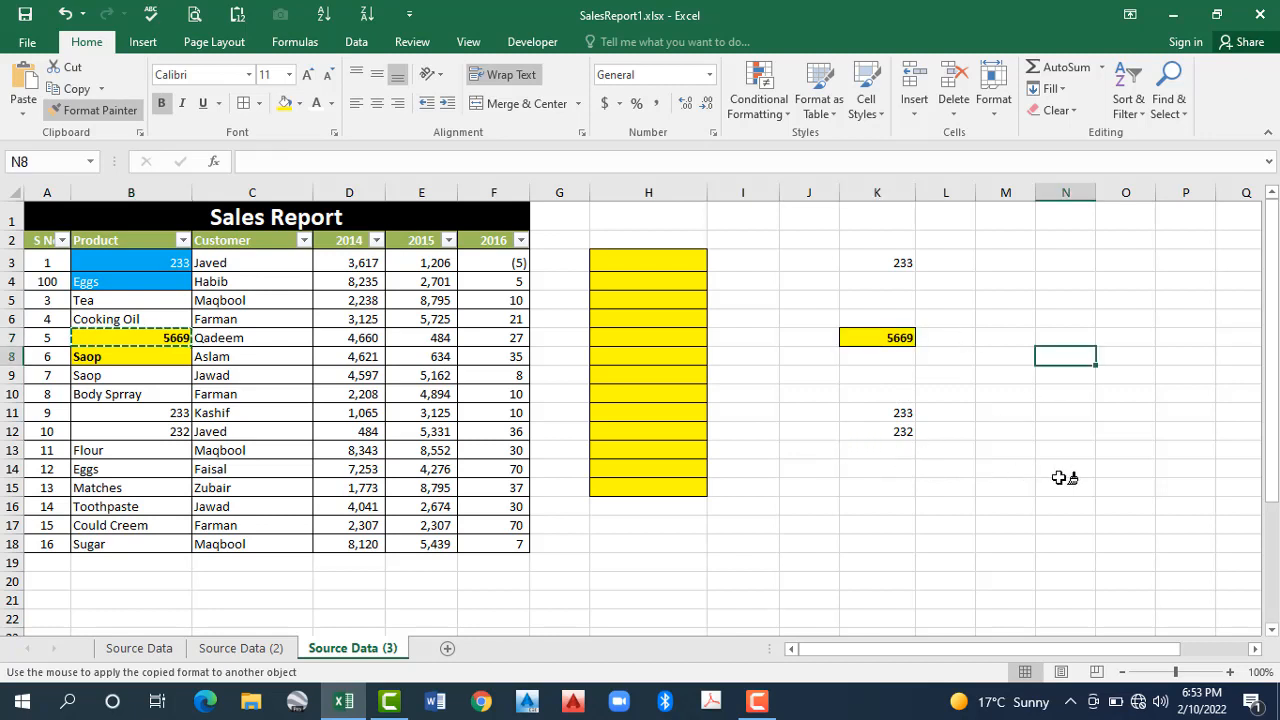
pyautogui.click(891, 258)
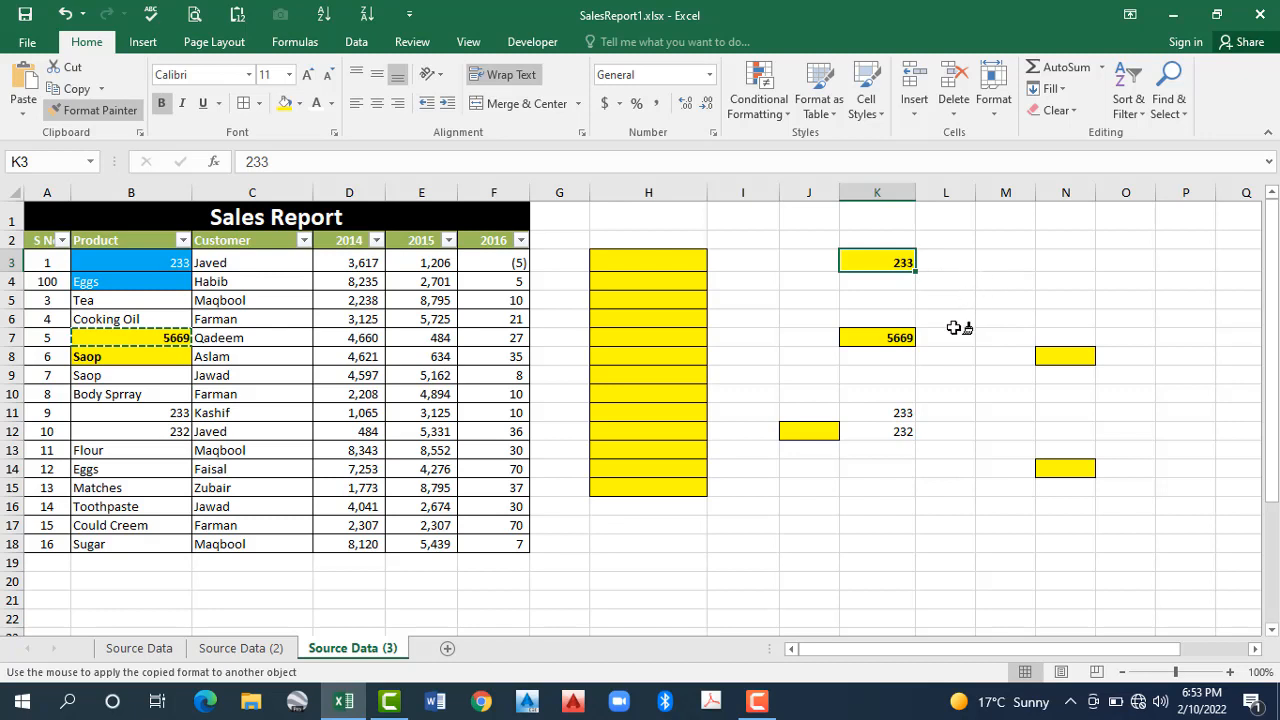
pyautogui.click(951, 473)
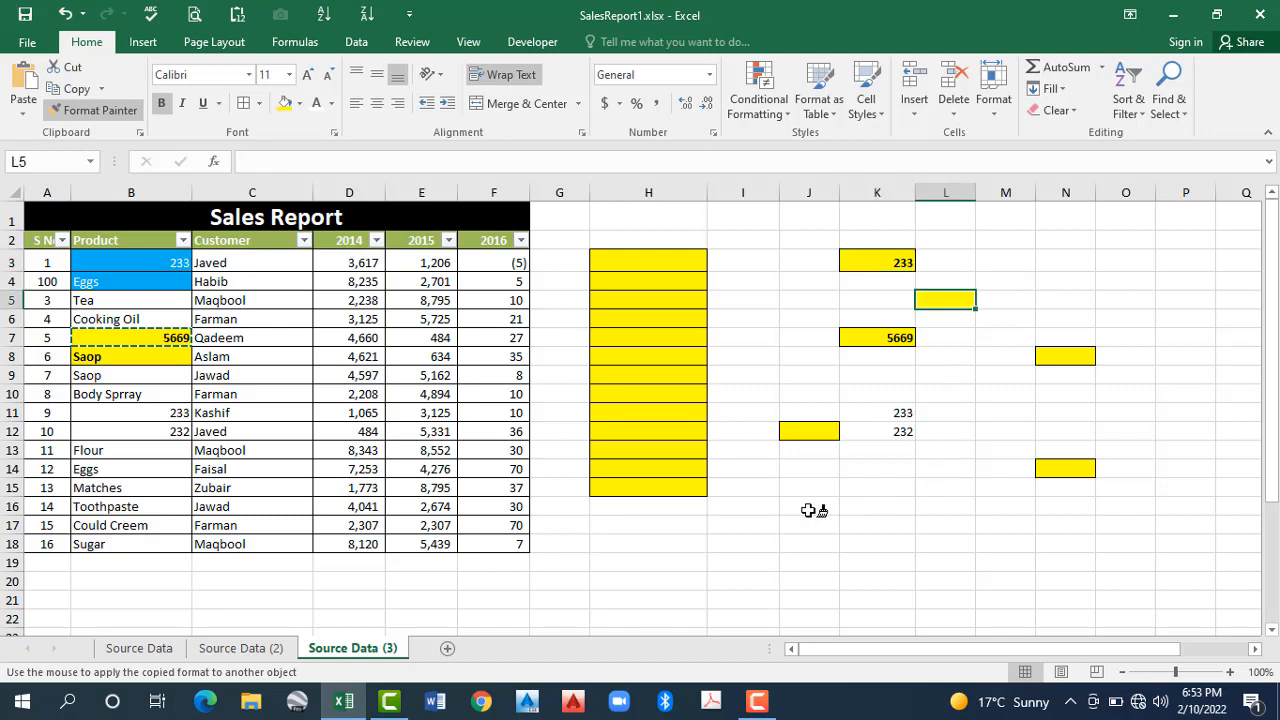
pyautogui.click(809, 506)
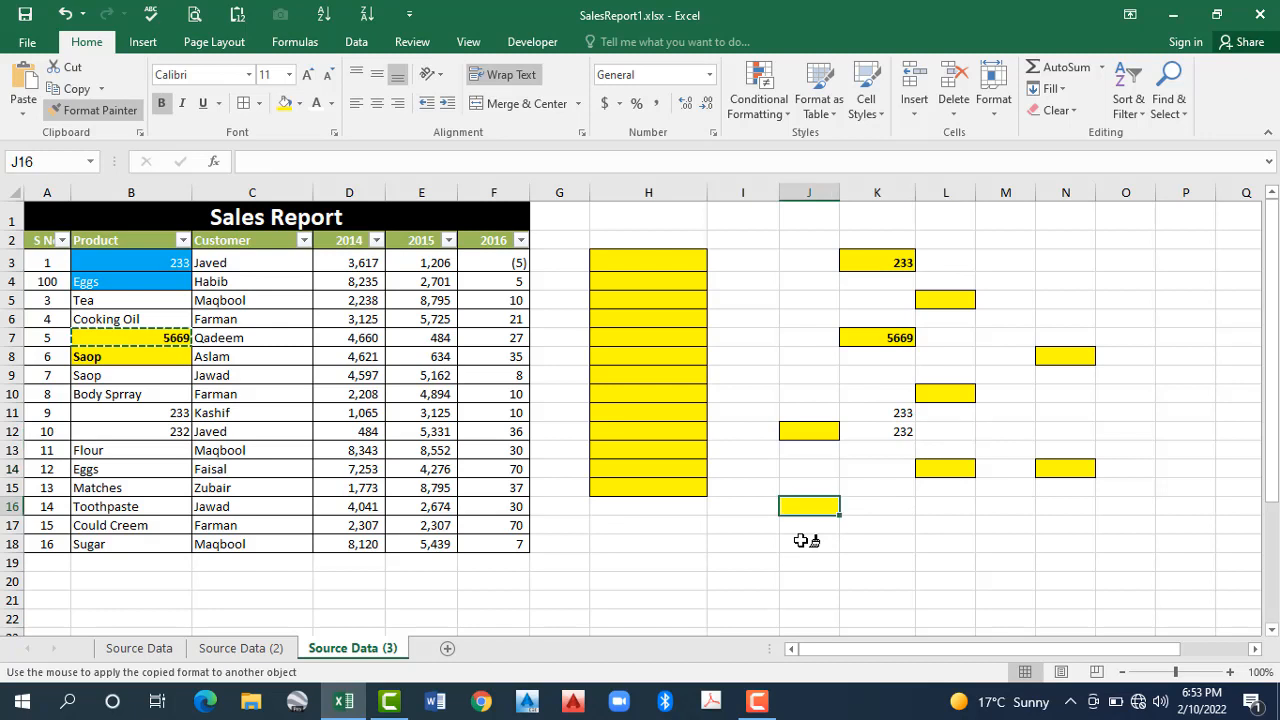
pyautogui.click(945, 525)
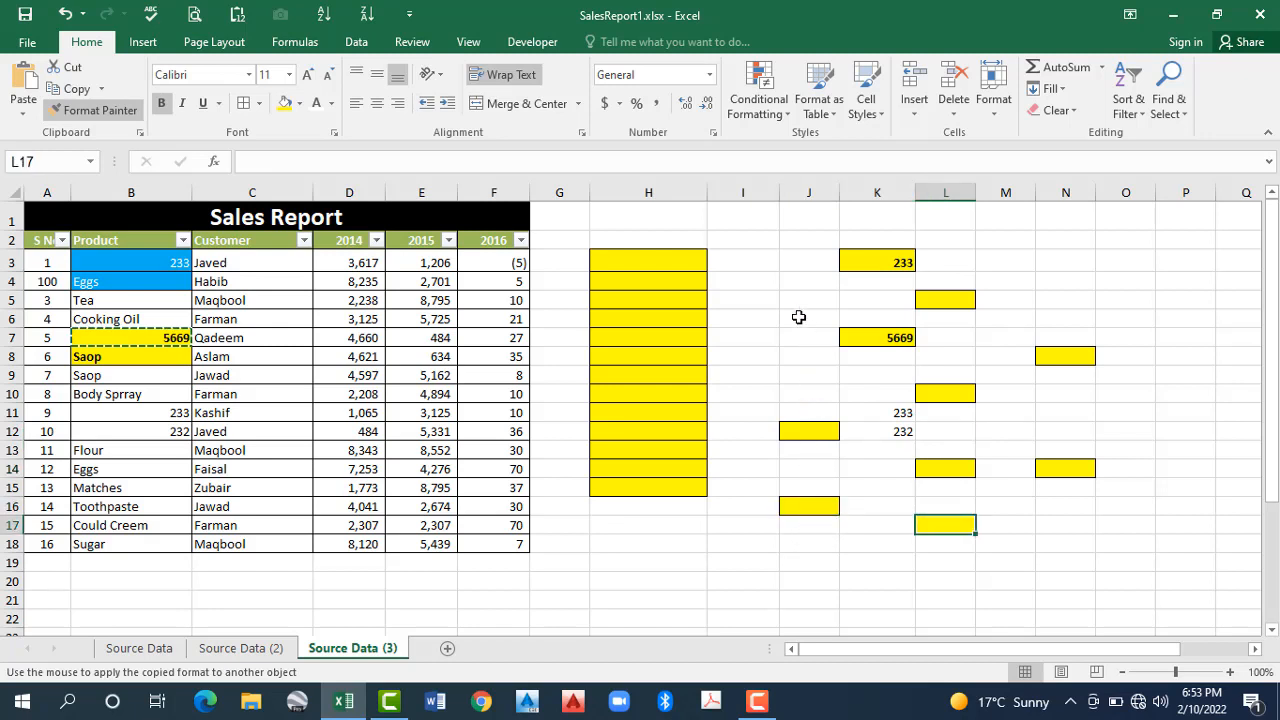
pyautogui.press('Escape')
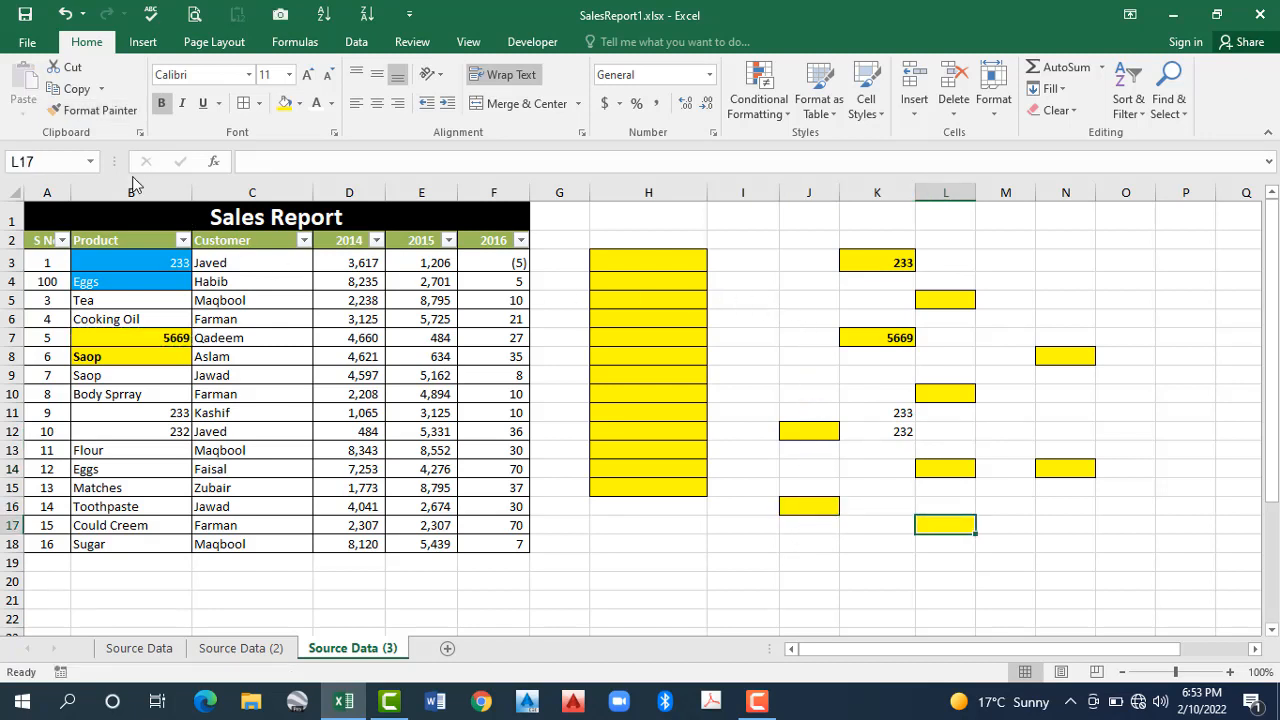
# Step: Copy the formatting of the 2014 header cell D2 once with Format Painter to the empty cell J5
pyautogui.click(88, 115)
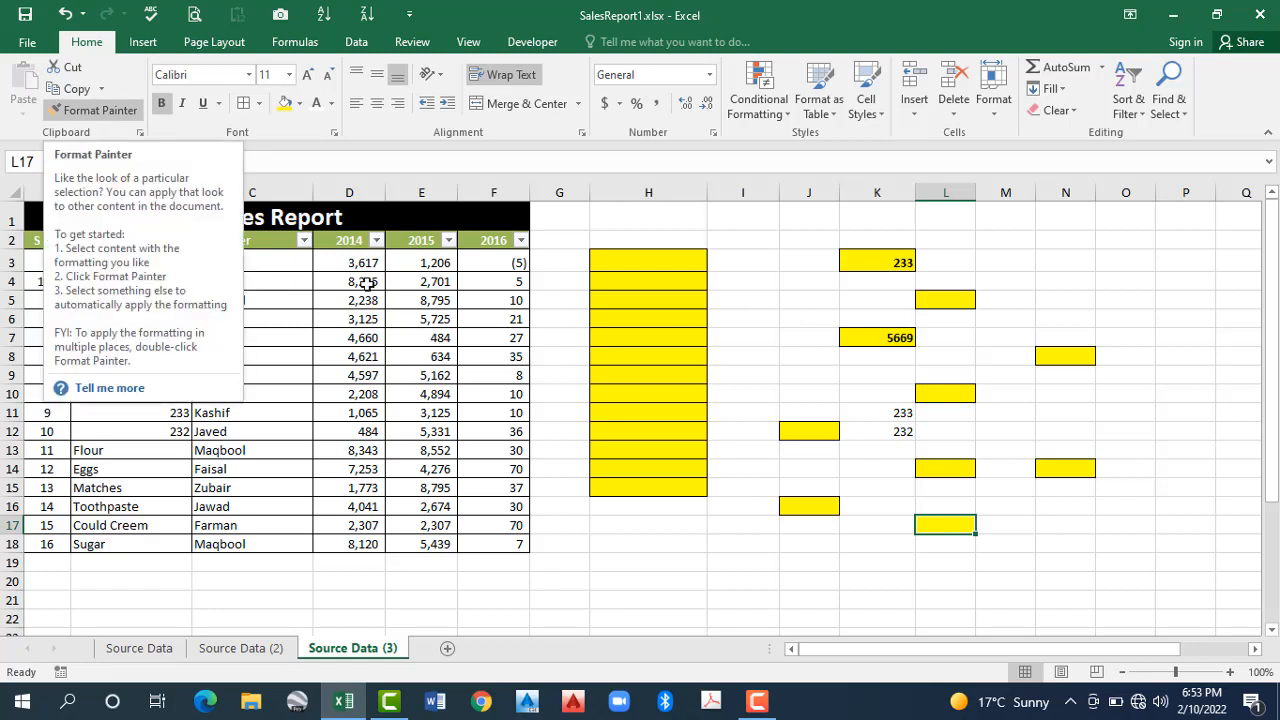
pyautogui.click(421, 319)
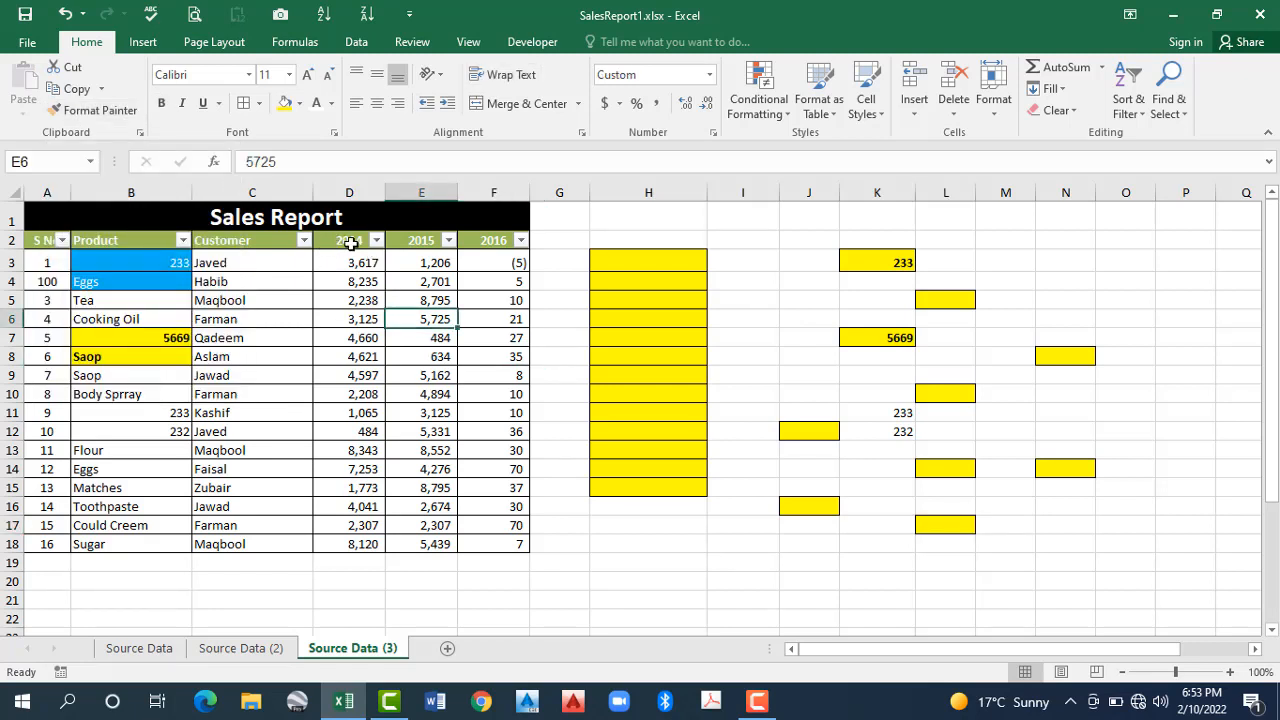
pyautogui.click(103, 112)
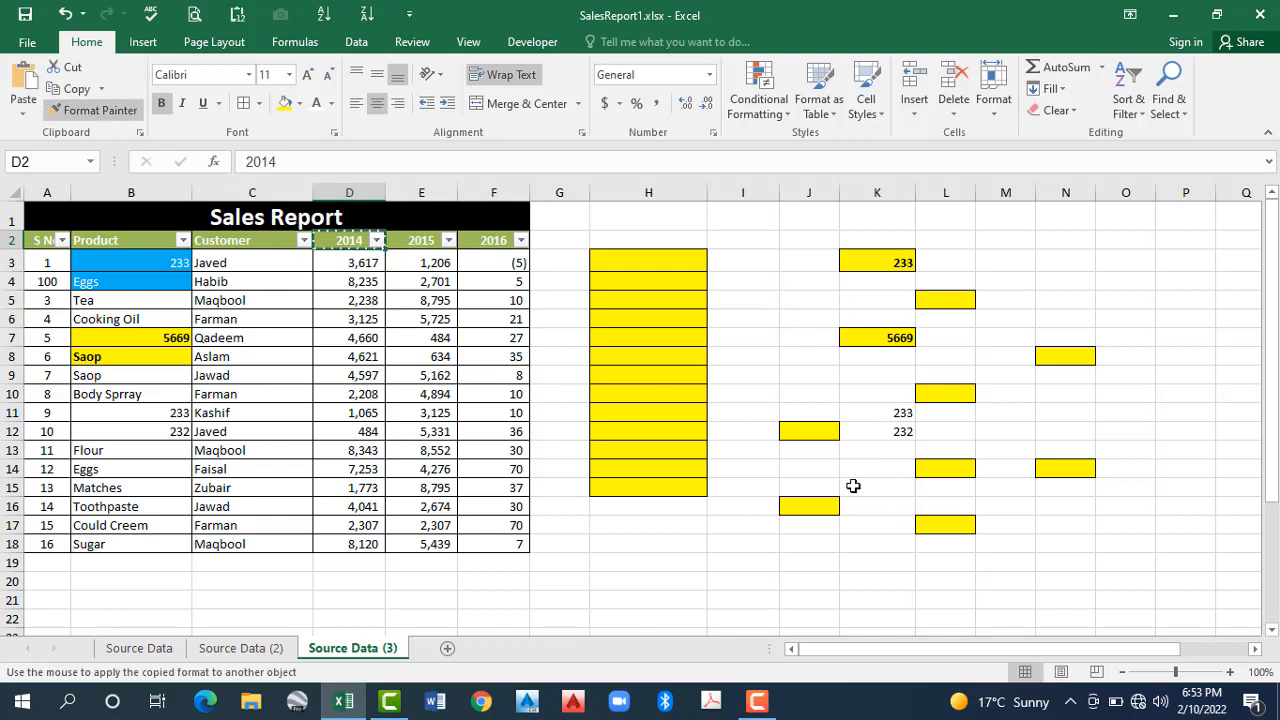
pyautogui.click(810, 300)
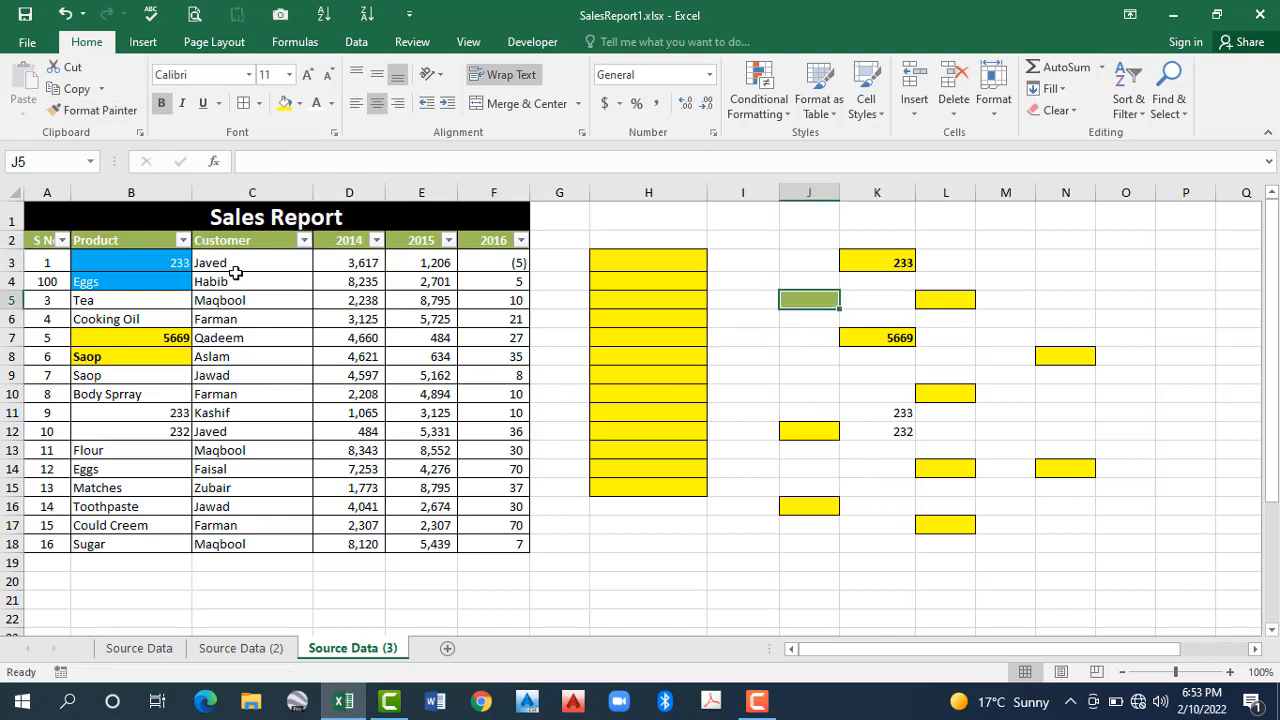
pyautogui.press('Return')
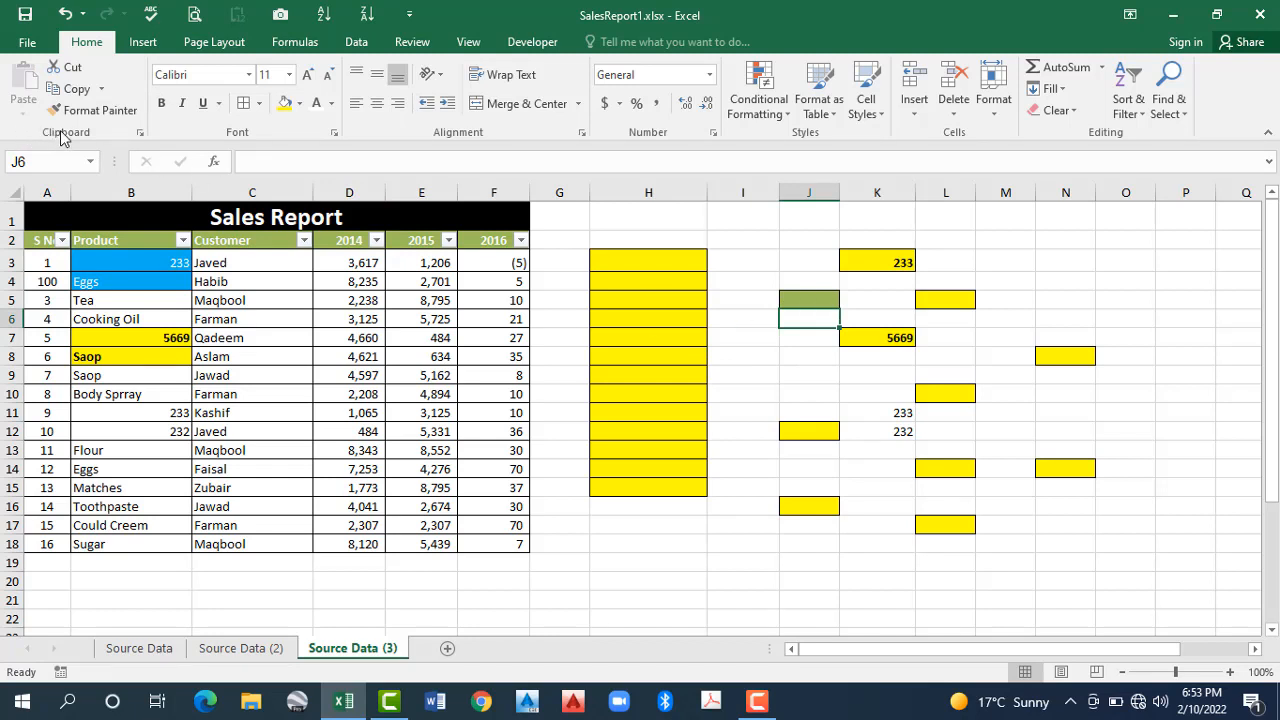
pyautogui.click(712, 285)
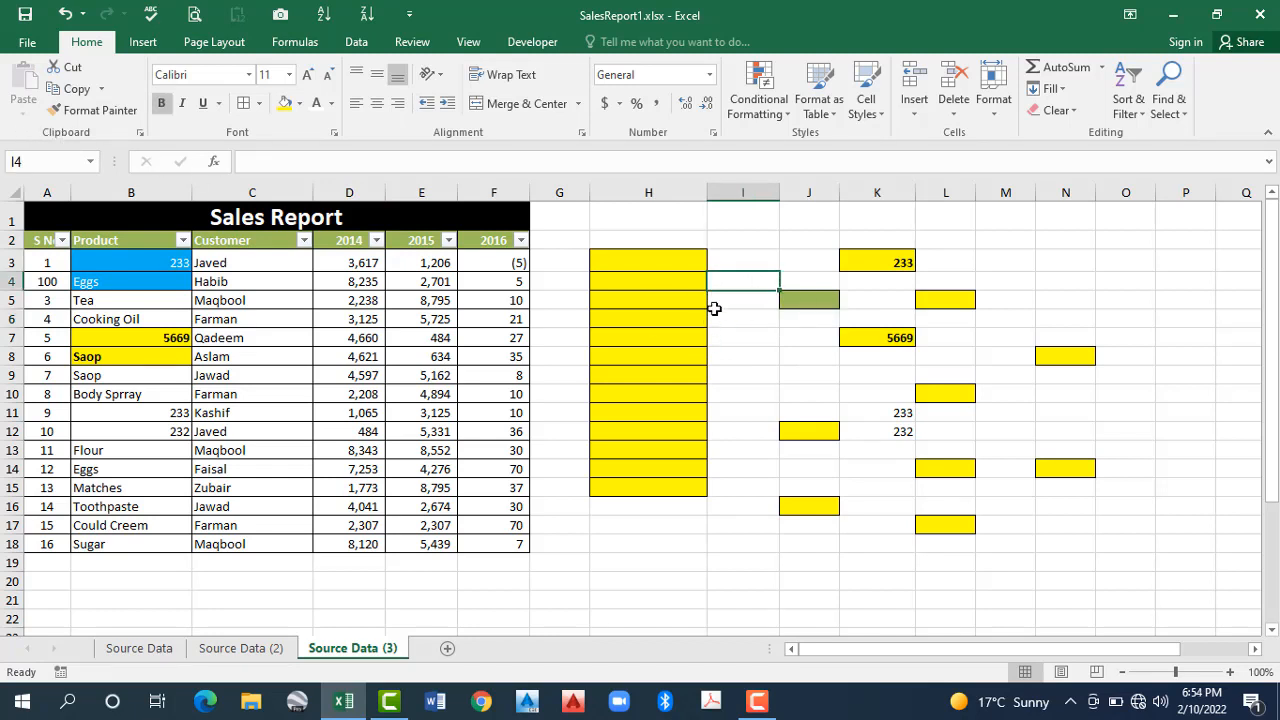